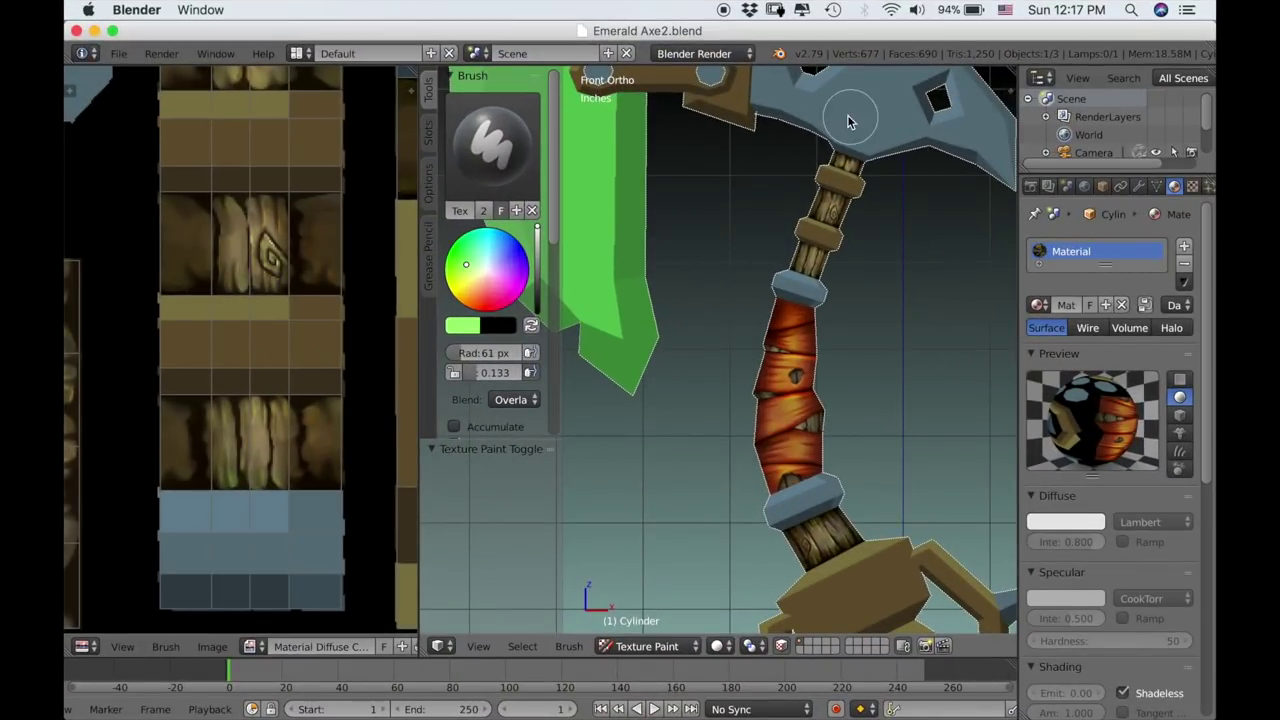
Clear the face selection and circle-select the blue band just above the red handle wrap.
scroll(796, 398, "down", 3)
mouse_move(809, 418)
middle_mouse_down("shift")
mouse_move(786, 397)
mouse_move(772, 410)
mouse_move(770, 343)
mouse_move(739, 416)
mouse_move(787, 393)
mouse_move(793, 424)
middle_mouse_up("shift")
scroll(788, 400, "up", 2)
scroll(790, 390, "up", 5)
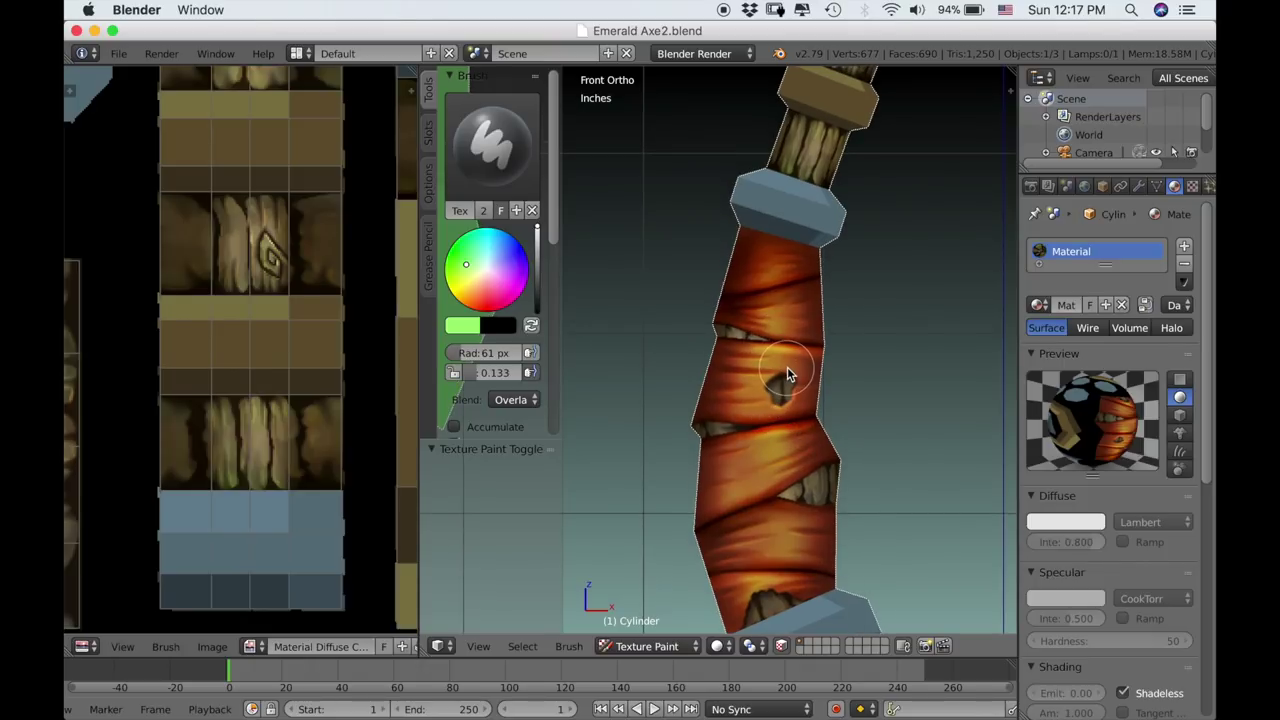
key("a")
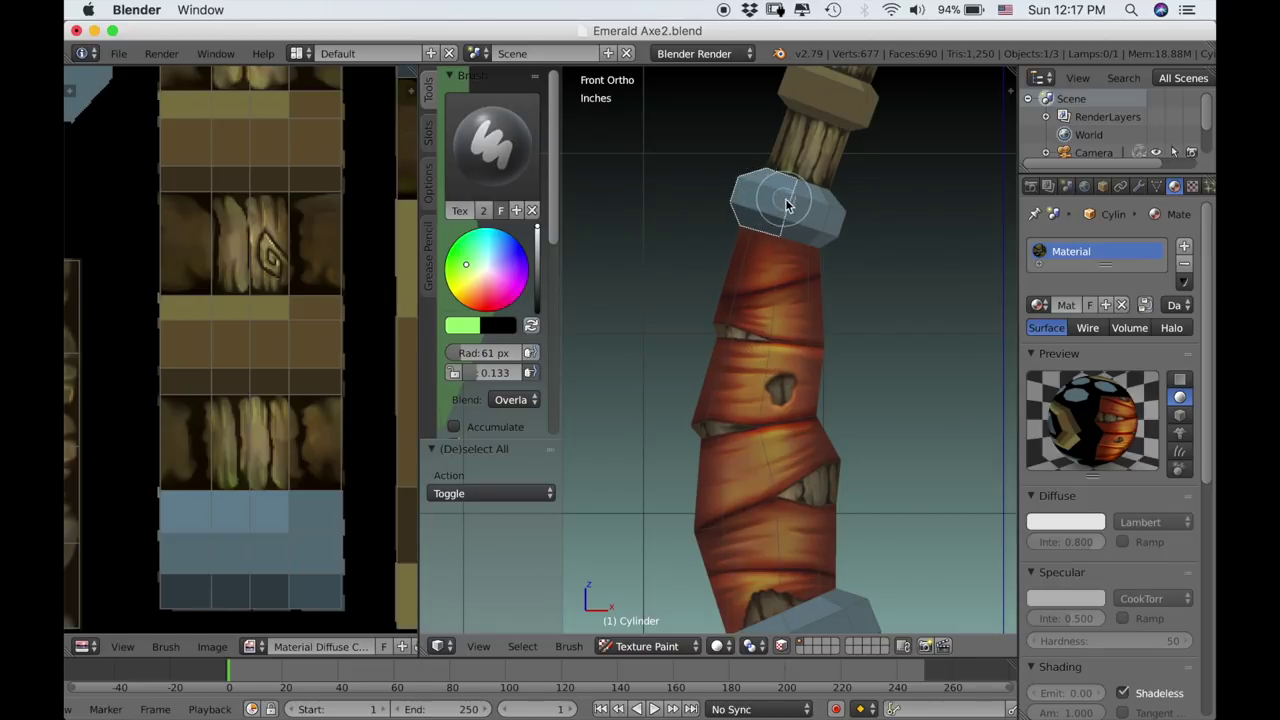
key("c")
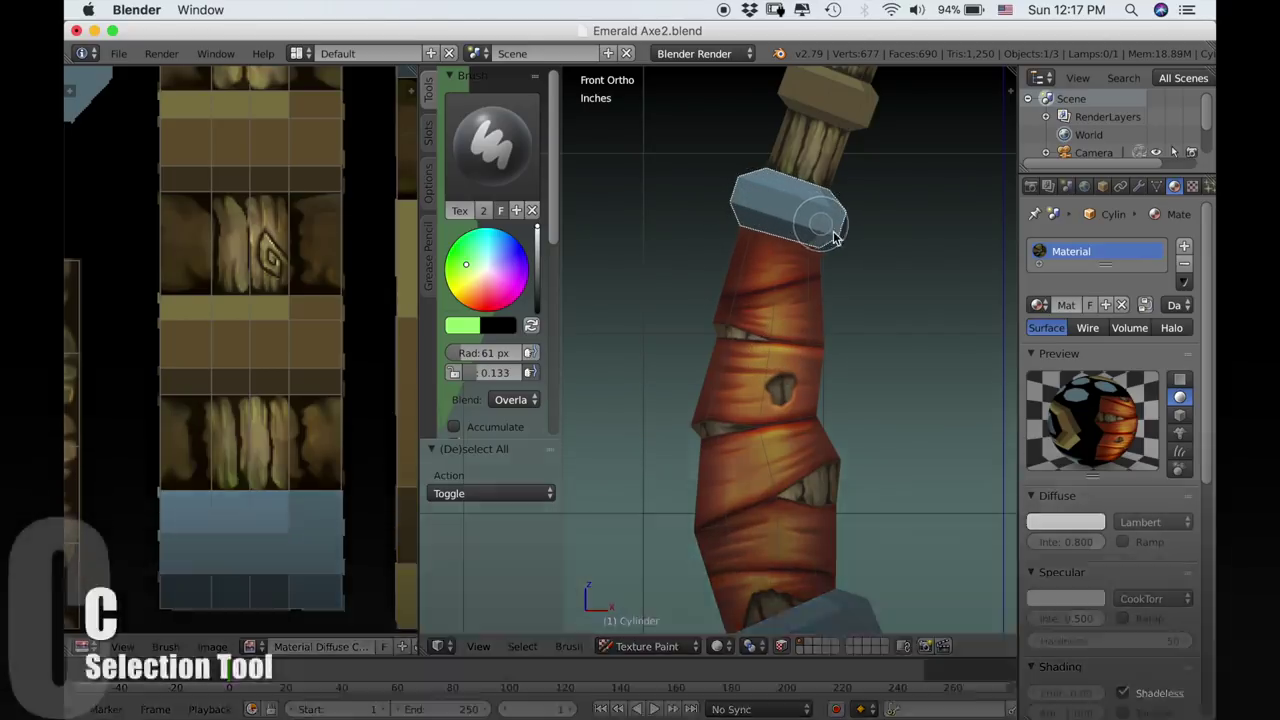
Add the faces of the blue band just below the red handle wrap to the selection.
middle_click_drag(866, 286, 840, 177, "shift")
scroll(841, 176, "up", 3)
middle_click_drag(836, 332, 819, 198, "shift")
mouse_move(726, 408)
left_mouse_down()
mouse_move(831, 356)
mouse_move(876, 380)
mouse_move(876, 396)
left_mouse_up()
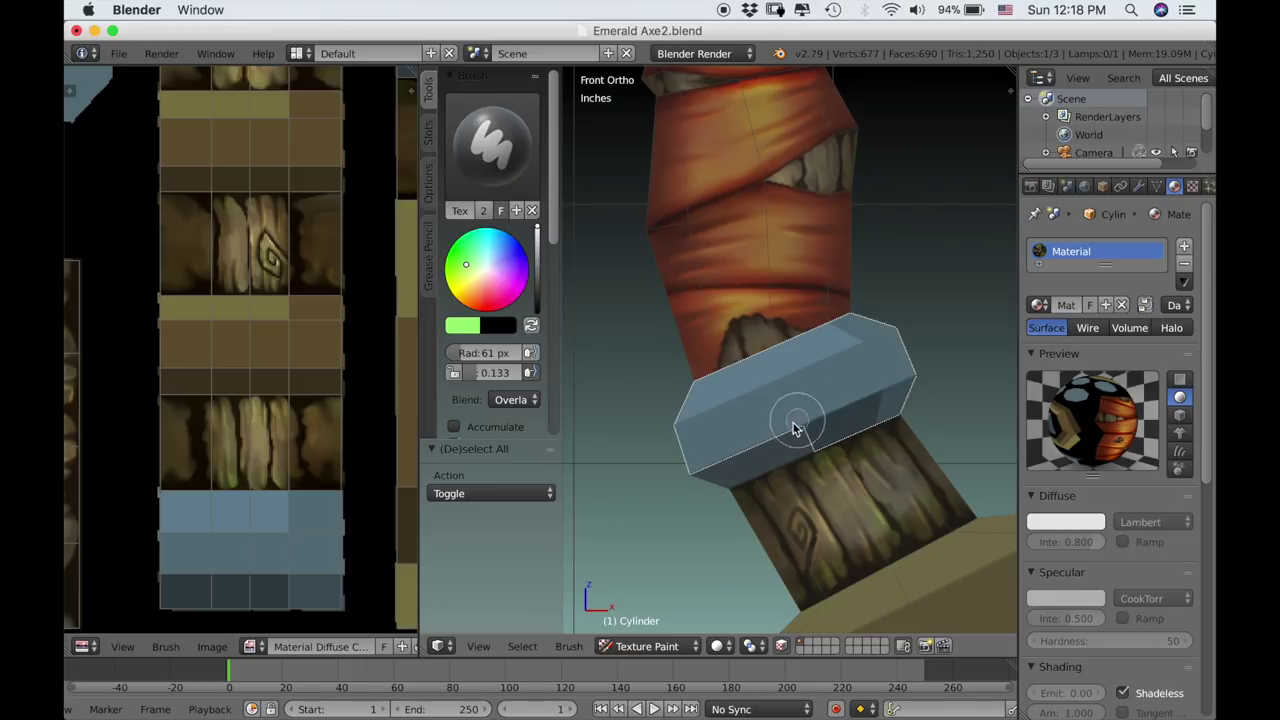
left_click_drag(744, 456, 739, 461)
Add the three linked spikes around the pommel ring to the face selection.
scroll(755, 461, "down", 3)
middle_click_drag(807, 429, 729, 214, "shift")
scroll(823, 378, "down", 2)
middle_click_drag(823, 378, 765, 357, "shift")
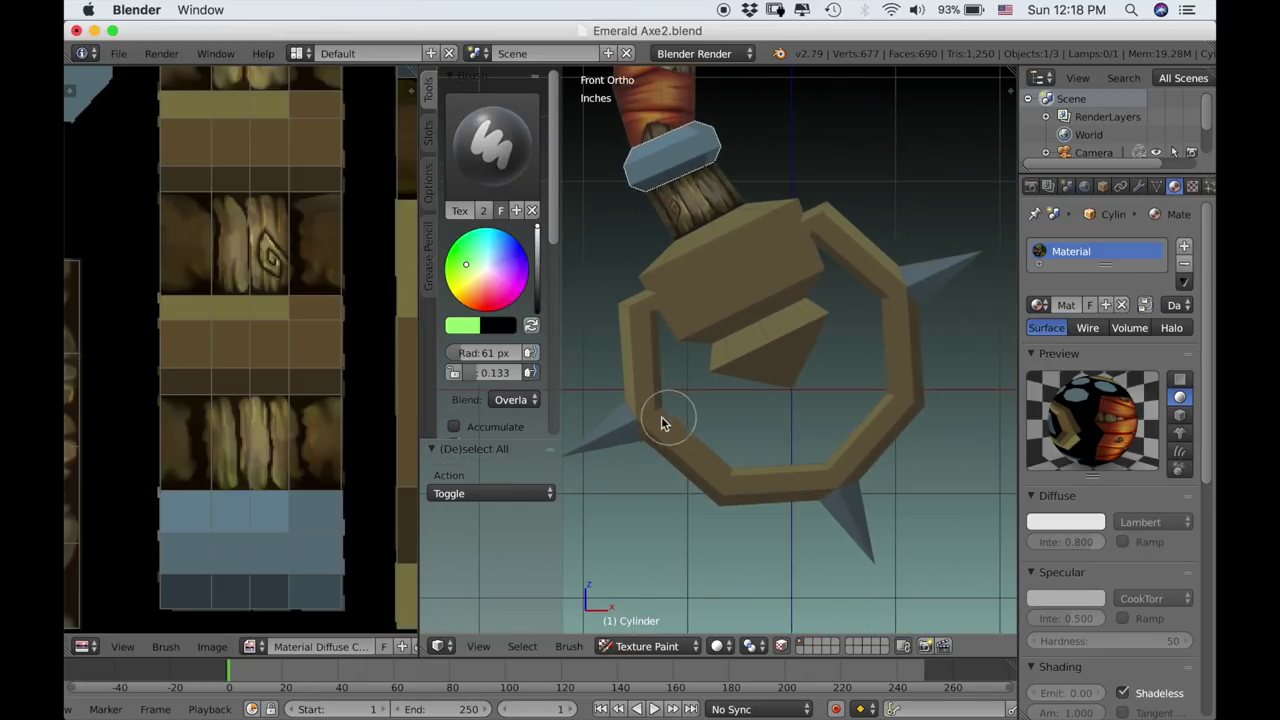
key("l")
key("l")
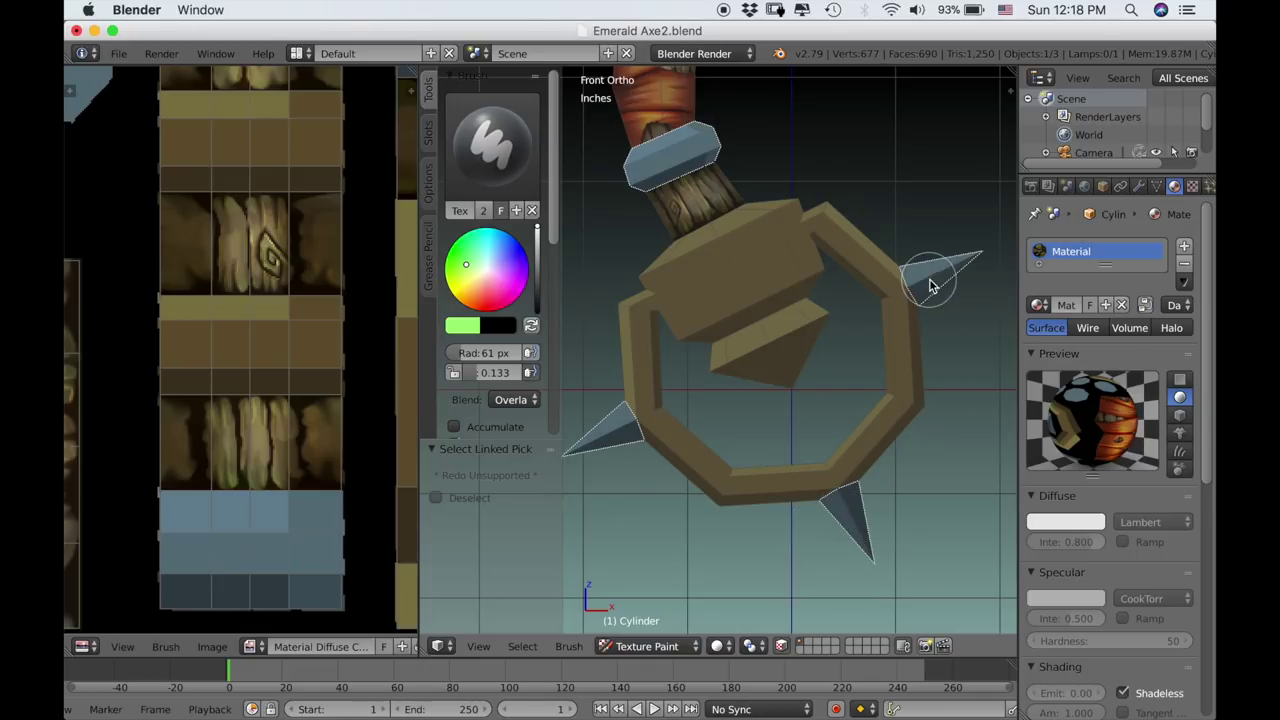
Add the blue axe head and the four round rivets on the brown brackets to the face selection.
scroll(891, 280, "down", 3)
middle_click_drag(889, 317, 913, 549, "shift")
scroll(854, 409, "up", 3)
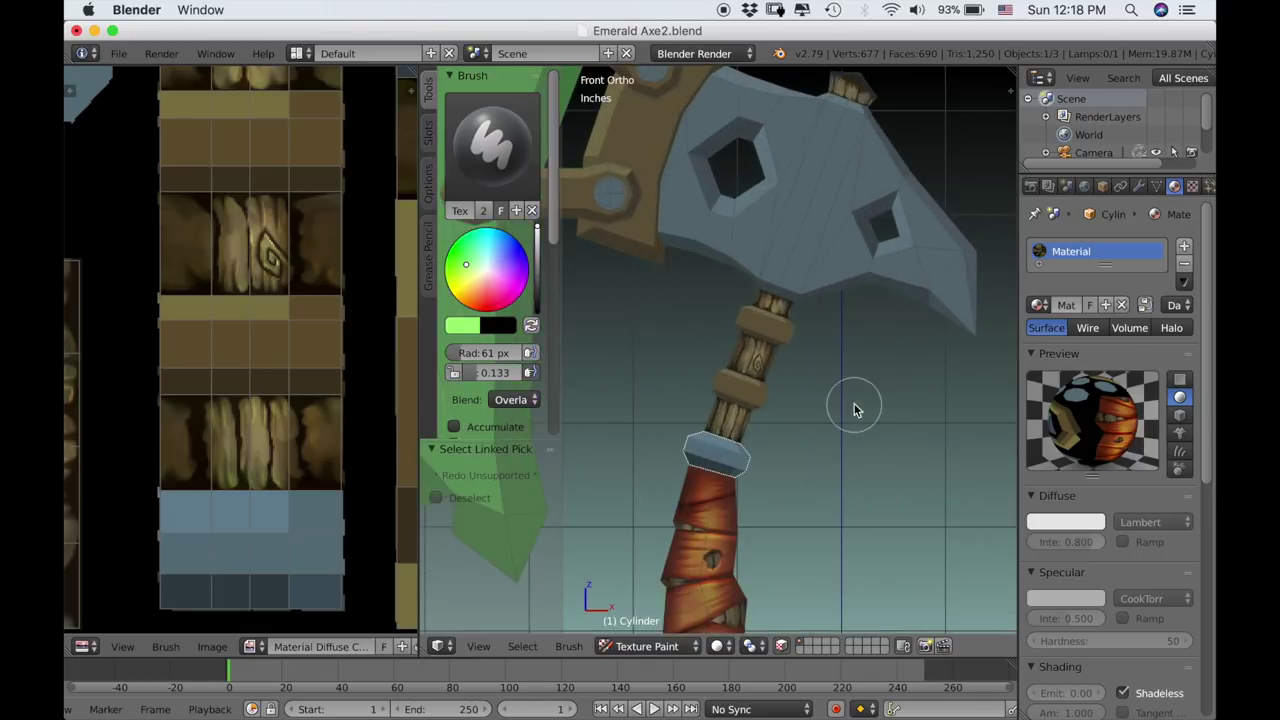
middle_click_drag(854, 409, 883, 518, "shift")
key("l")
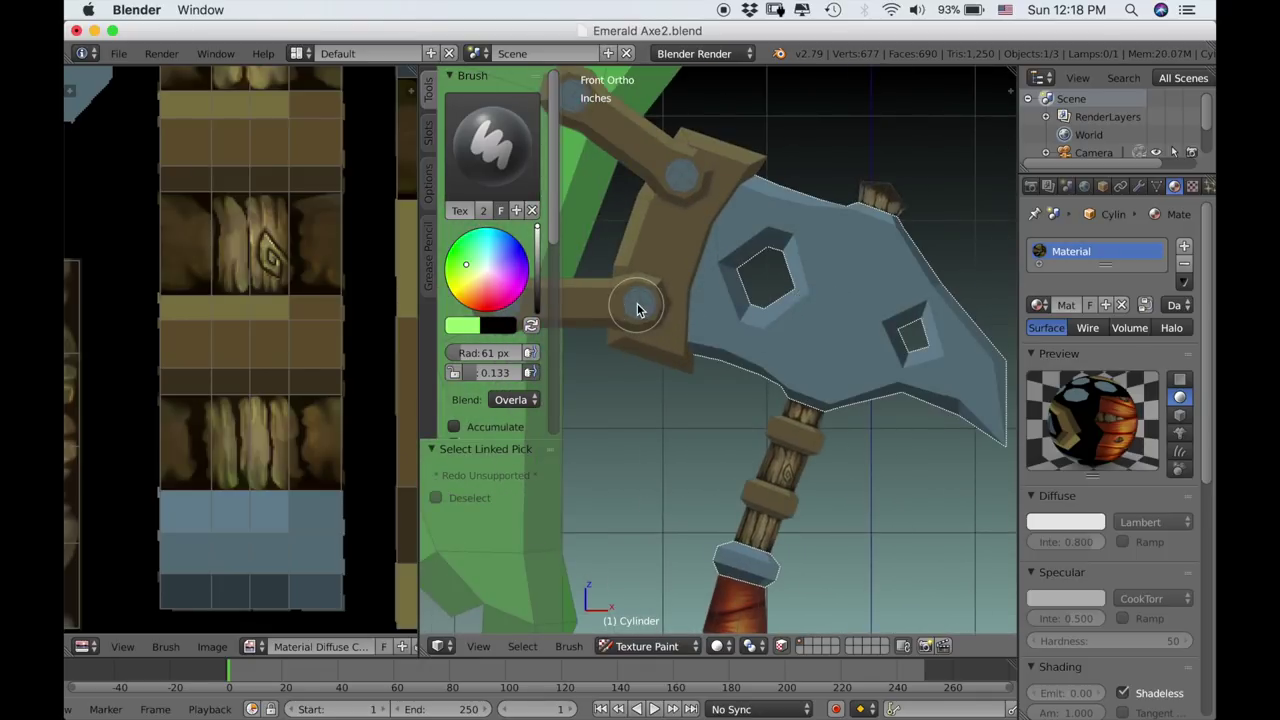
middle_click_drag(674, 213, 657, 376, "shift")
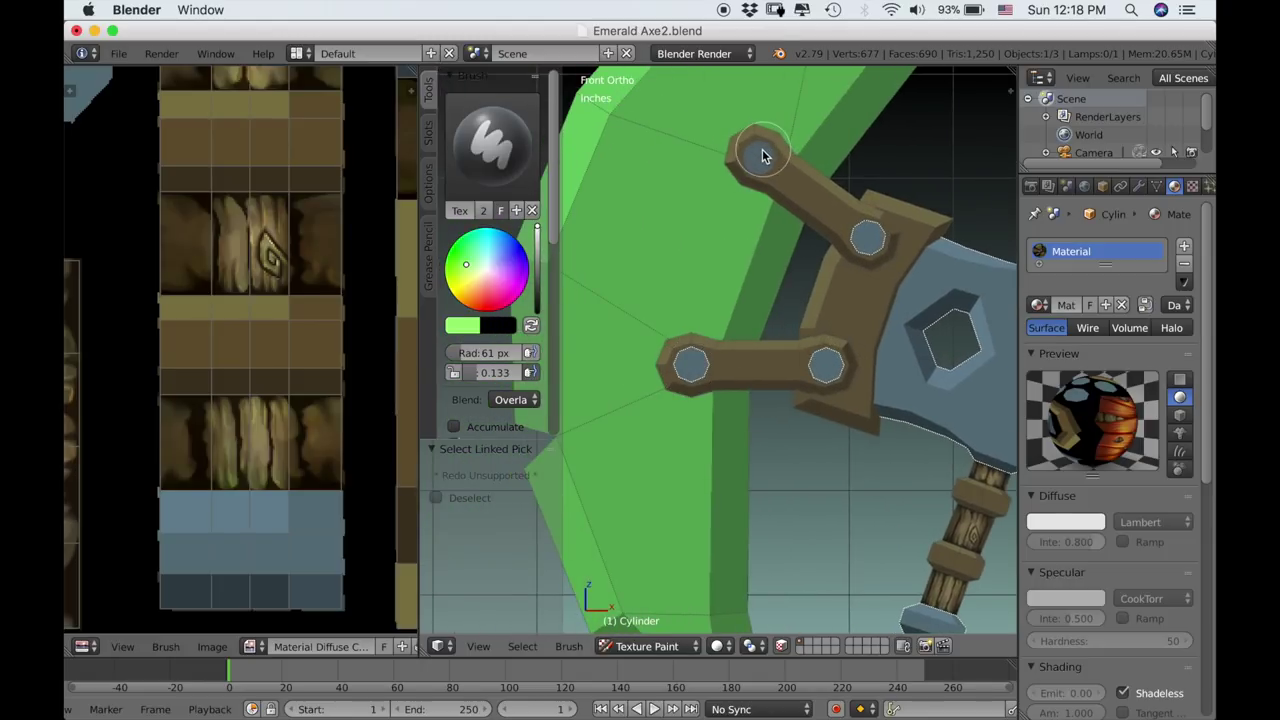
scroll(849, 408, "down", 4)
middle_click_drag(849, 408, 799, 286, "shift")
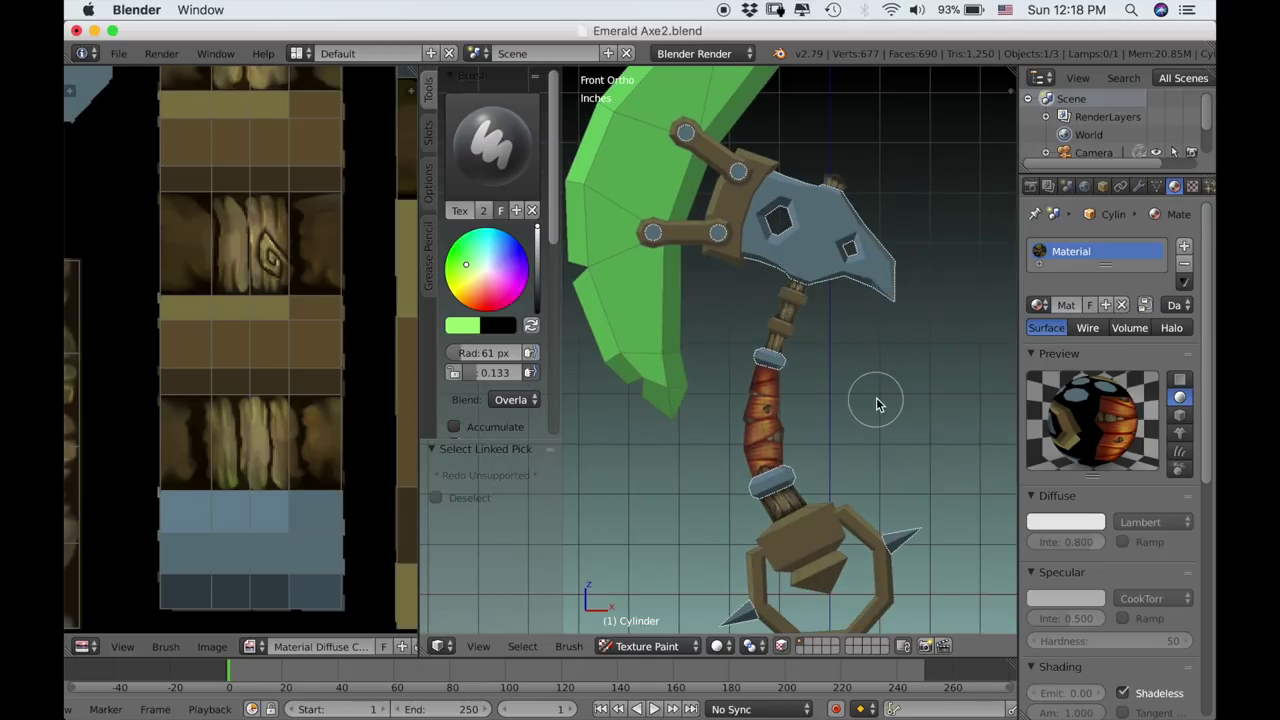
middle_click_drag(878, 400, 871, 352, "shift")
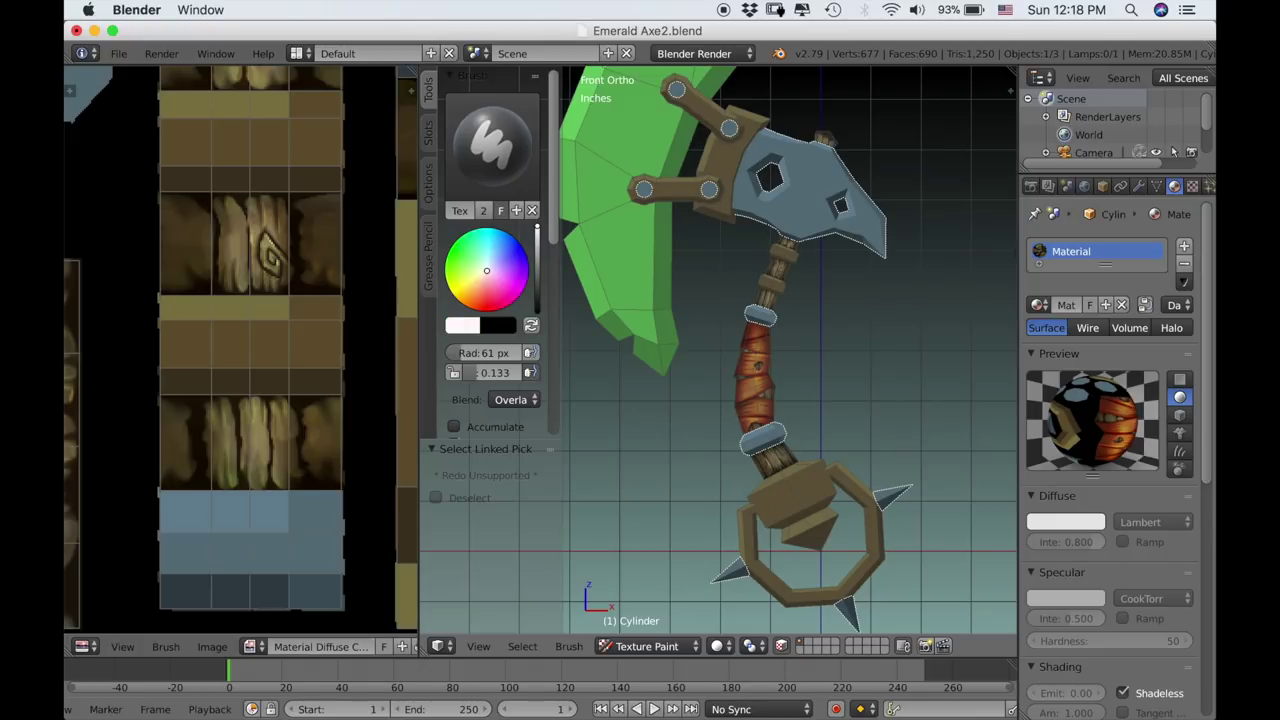
Set the brush to Saturation blending with strength 0.504 and desaturate the four rivets on the brackets.
left_click(510, 399)
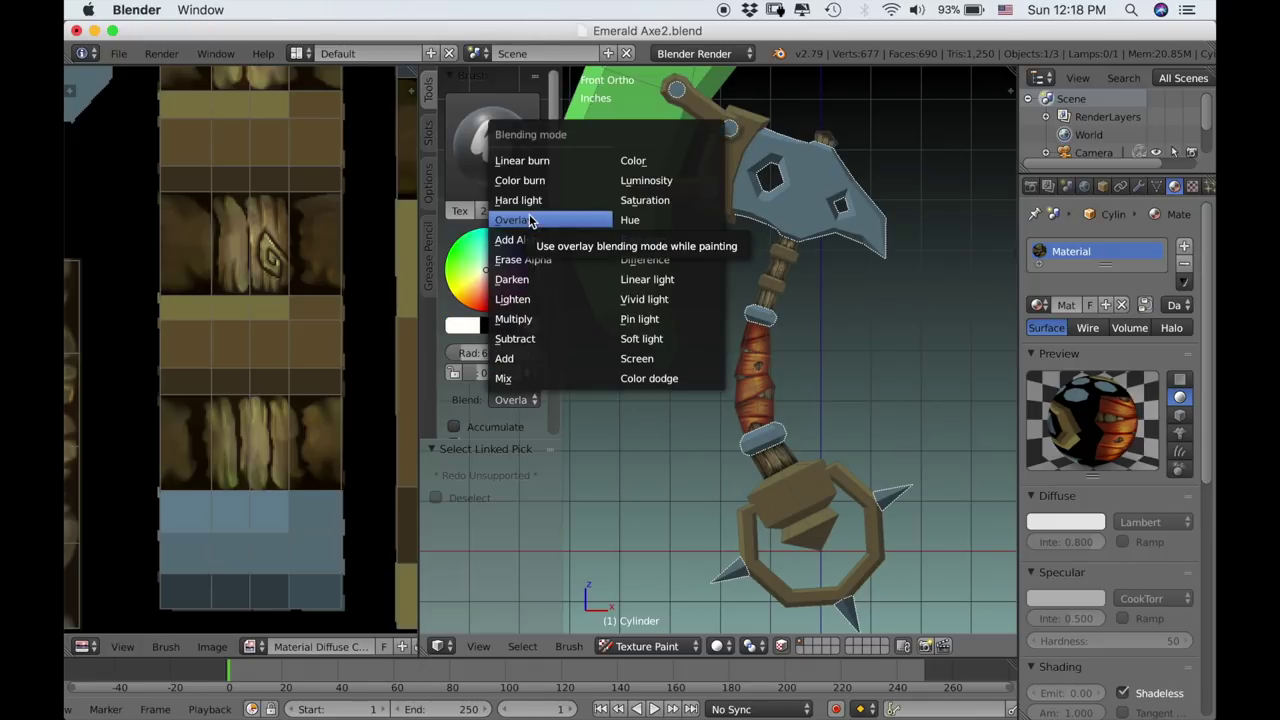
left_click(628, 200)
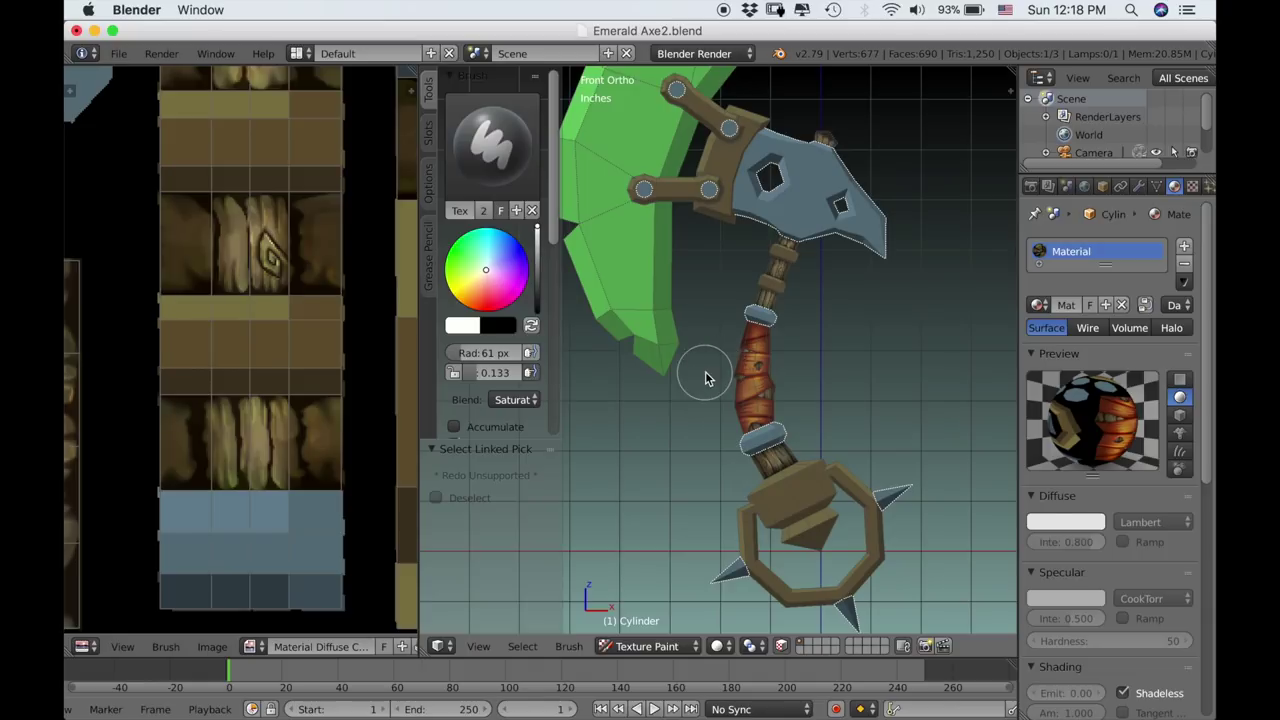
scroll(705, 378, "up", 5)
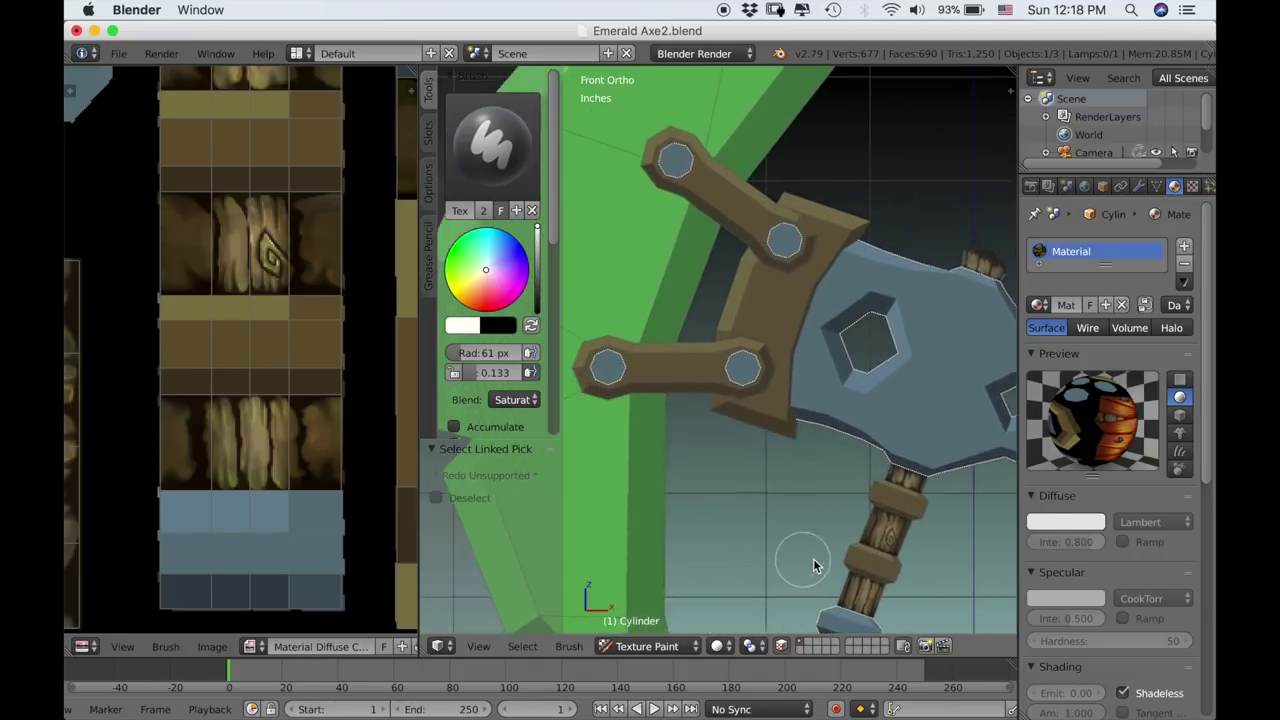
scroll(813, 566, "up", 4)
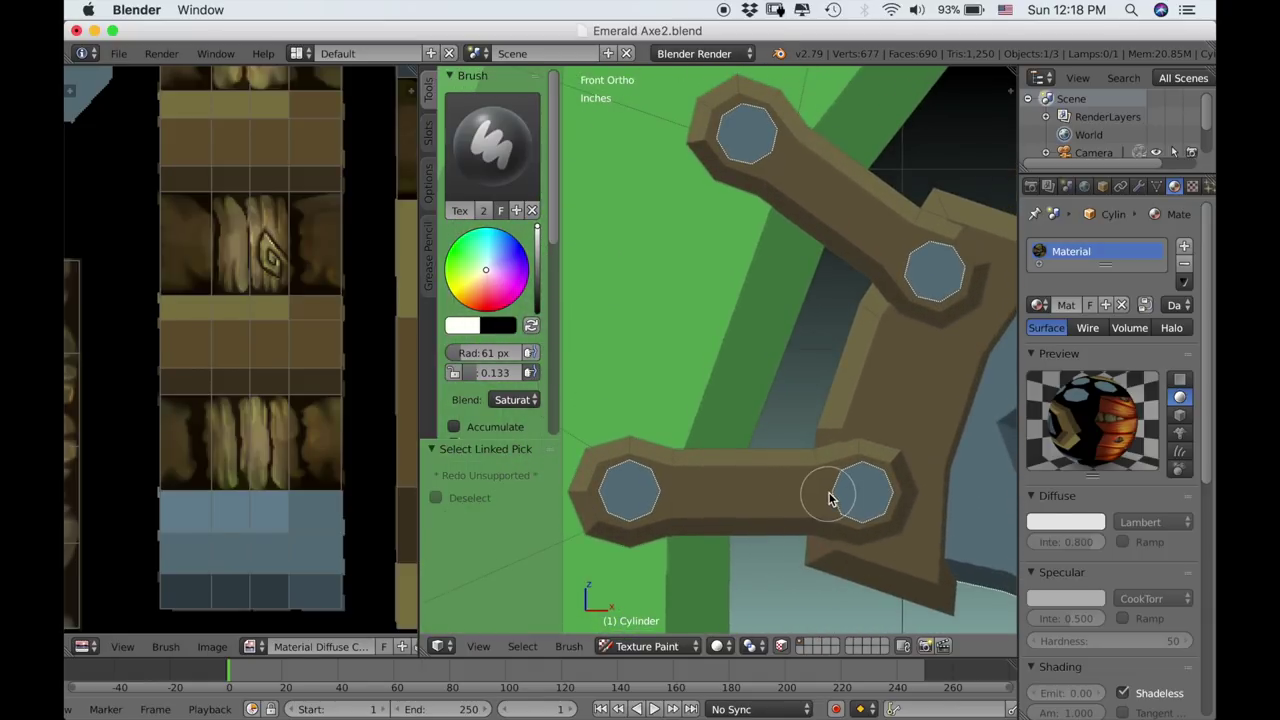
middle_click_drag(829, 494, 817, 497, "shift")
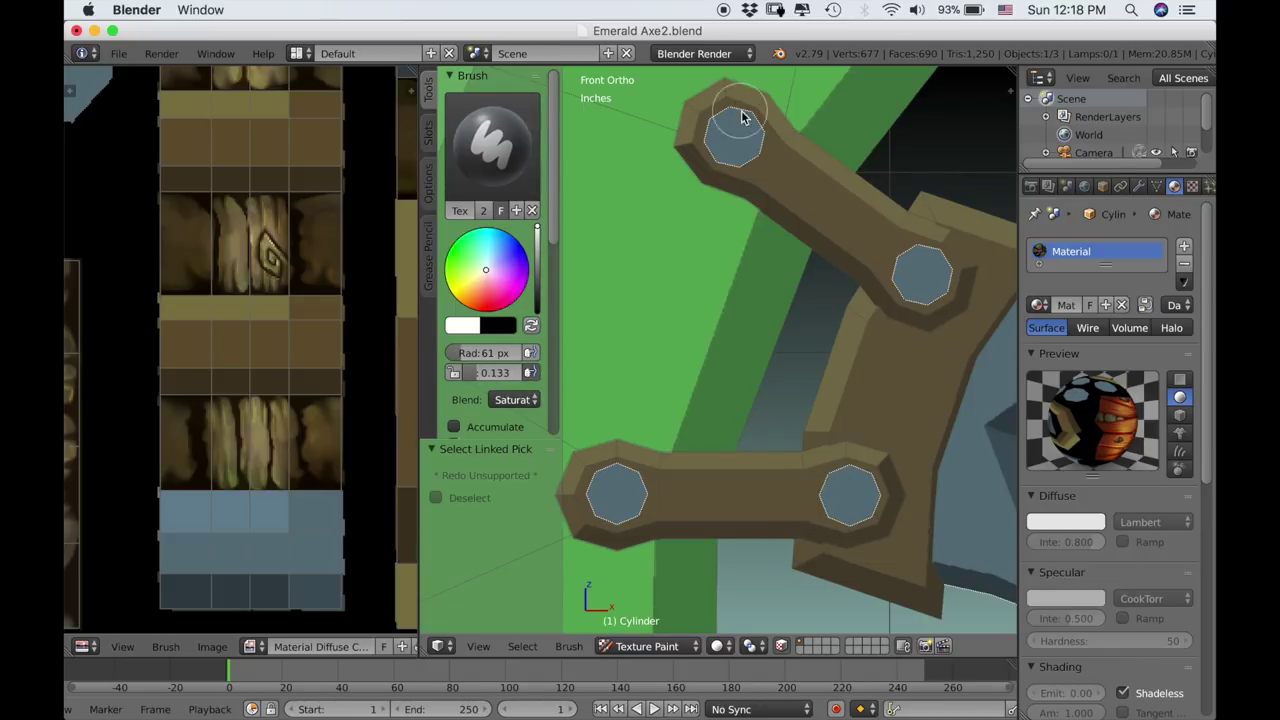
left_click_drag(748, 155, 729, 134)
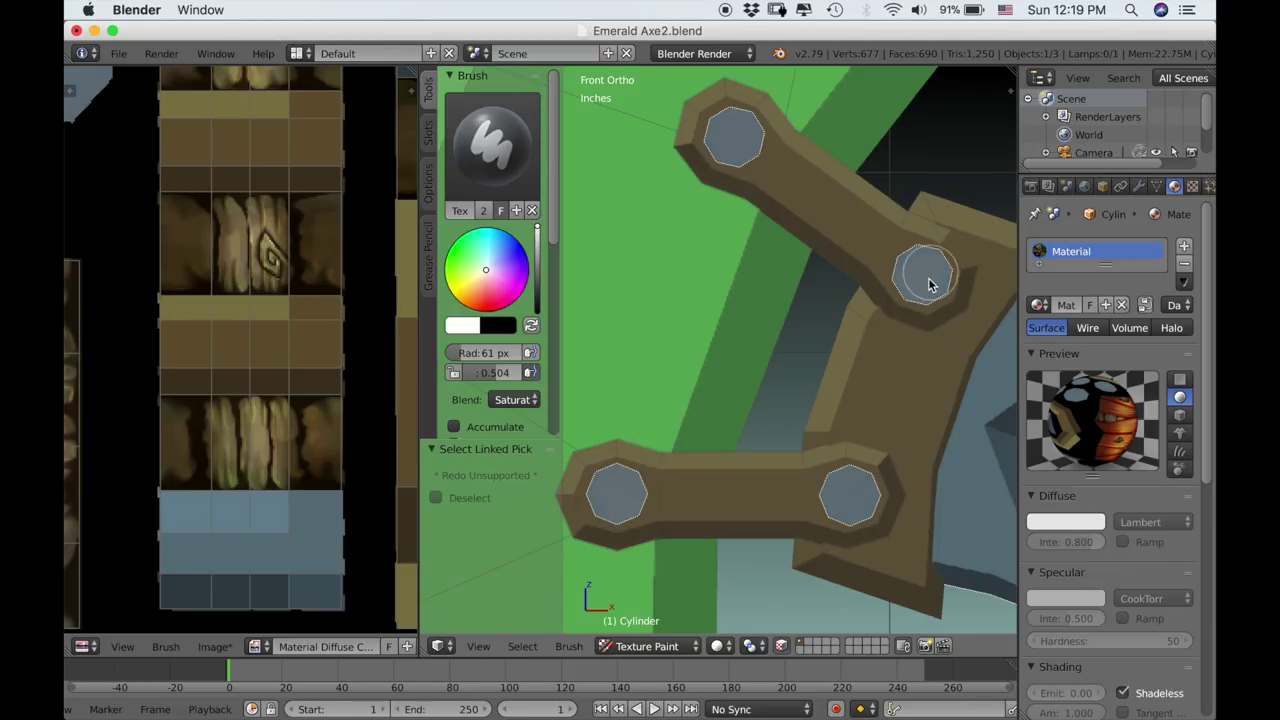
Enlarge the brush radius to 183 px and paint over the blue axe head to desaturate it.
scroll(929, 284, "down", 4)
middle_click_drag(894, 297, 811, 240, "shift")
scroll(811, 240, "up", 2)
middle_click_drag(877, 320, 817, 291, "shift")
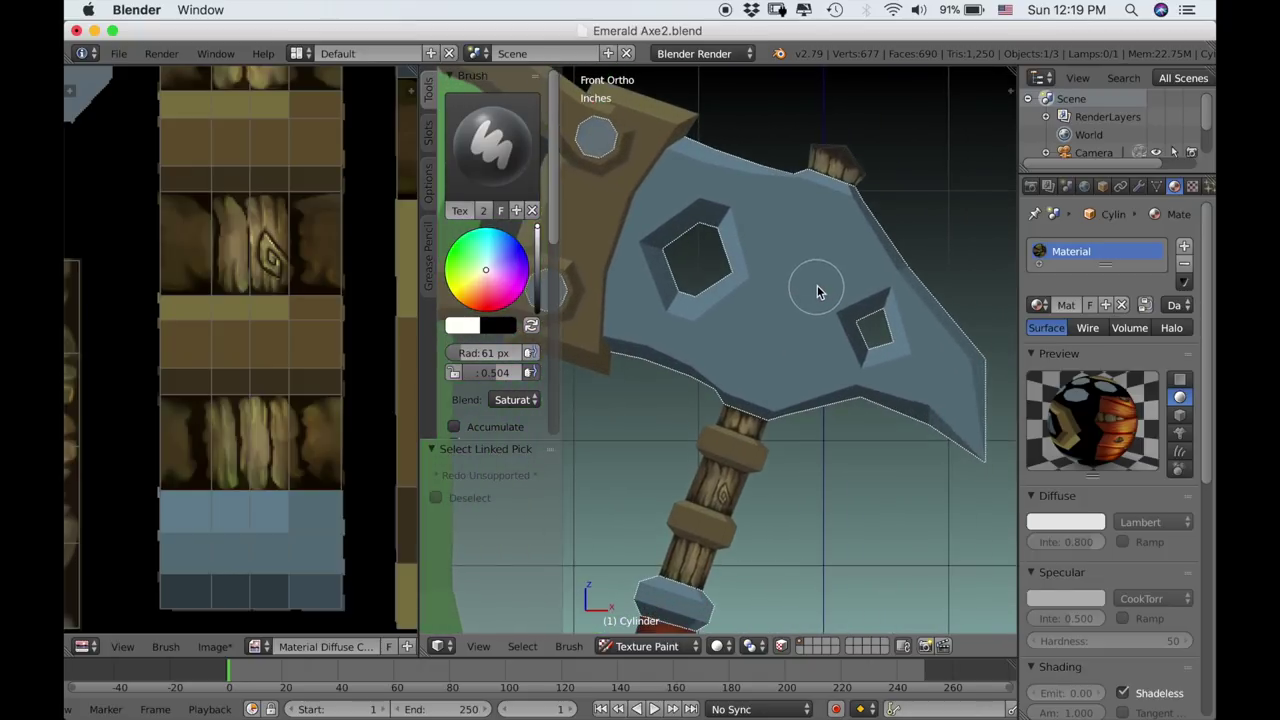
key("f")
left_click(699, 268)
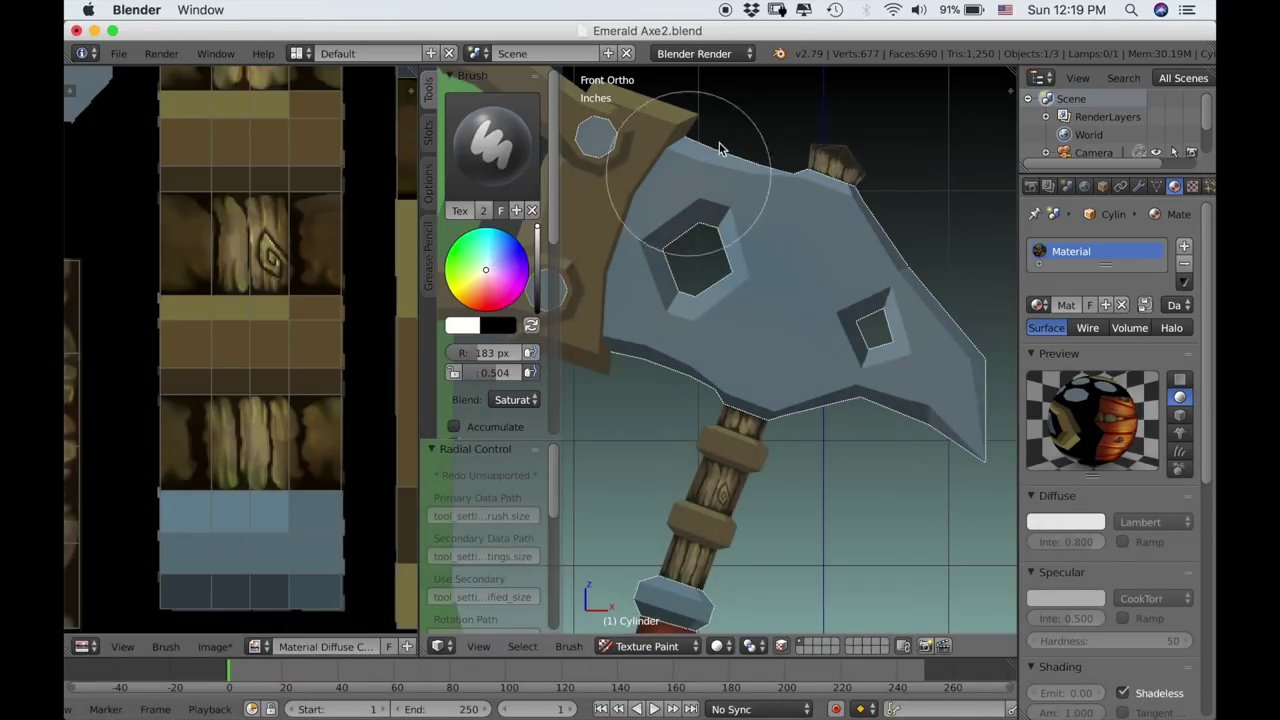
mouse_move(719, 143)
left_mouse_down()
mouse_move(763, 349)
mouse_move(668, 249)
mouse_move(606, 280)
mouse_move(861, 334)
mouse_move(815, 251)
mouse_move(656, 173)
mouse_move(868, 394)
mouse_move(872, 431)
left_mouse_up()
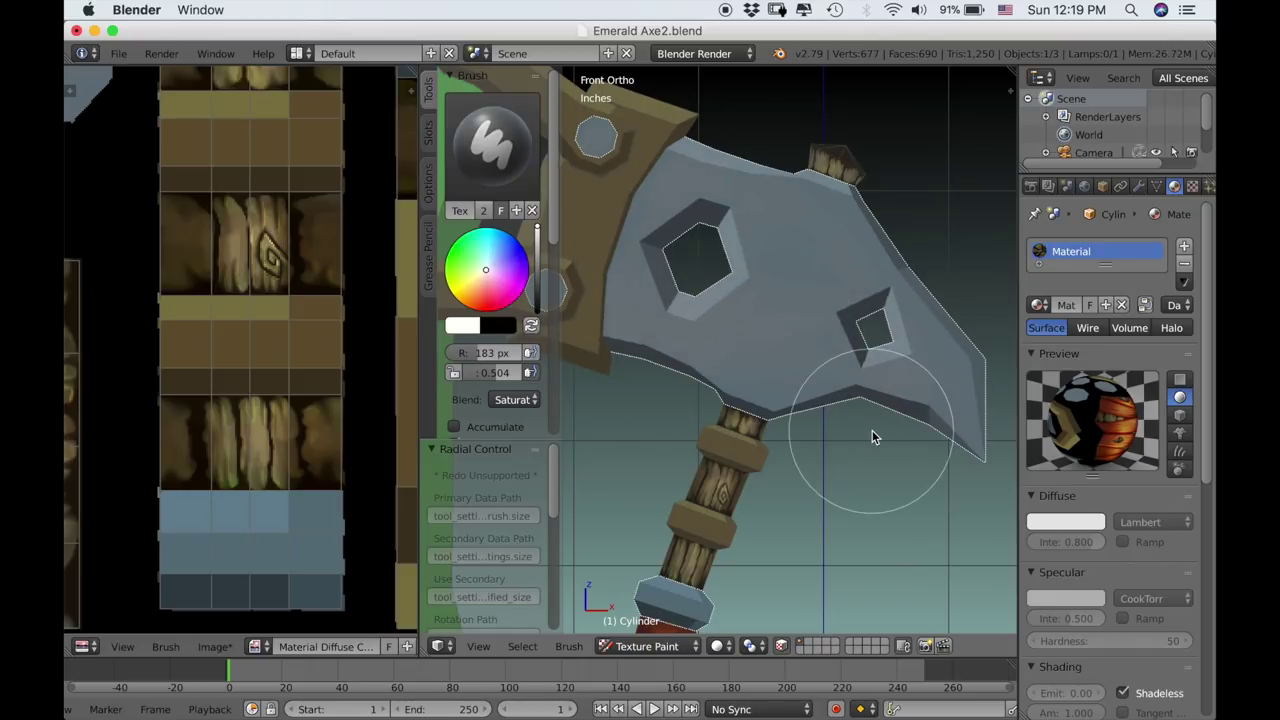
Desaturate the two blue bands above and below the red handle wrap with the Saturation brush.
scroll(851, 437, "down", 2)
scroll(868, 400, "up", 2)
middle_click_drag(855, 550, 863, 372, "shift")
scroll(863, 372, "up", 2)
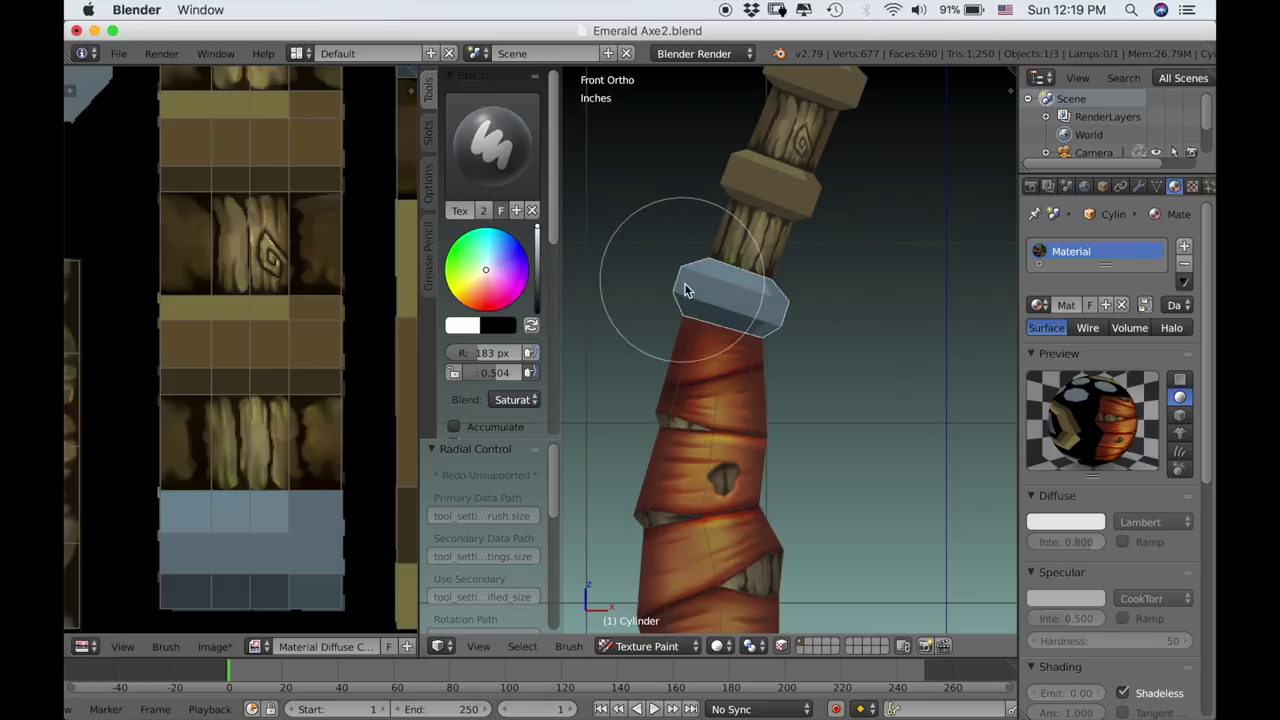
scroll(790, 265, "down", 3)
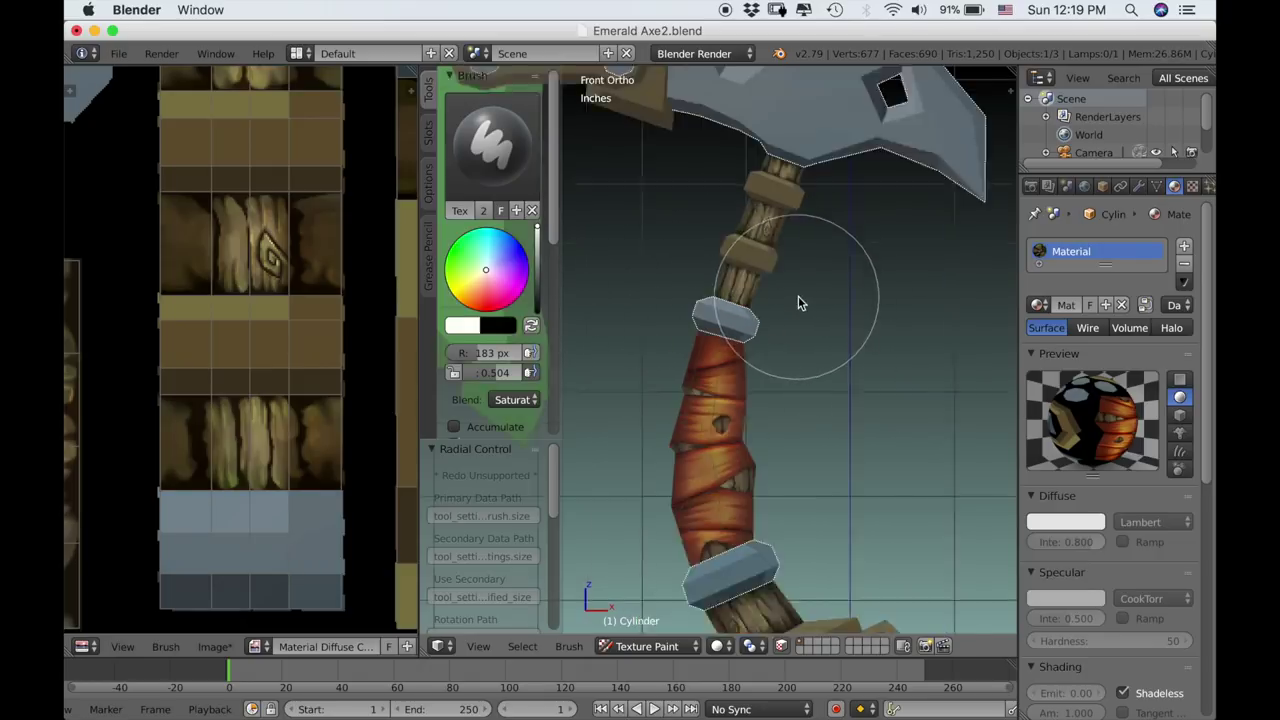
scroll(798, 302, "down", 1)
middle_click_drag(815, 363, 823, 291, "shift")
scroll(823, 291, "up", 4)
middle_click_drag(850, 520, 856, 340, "shift")
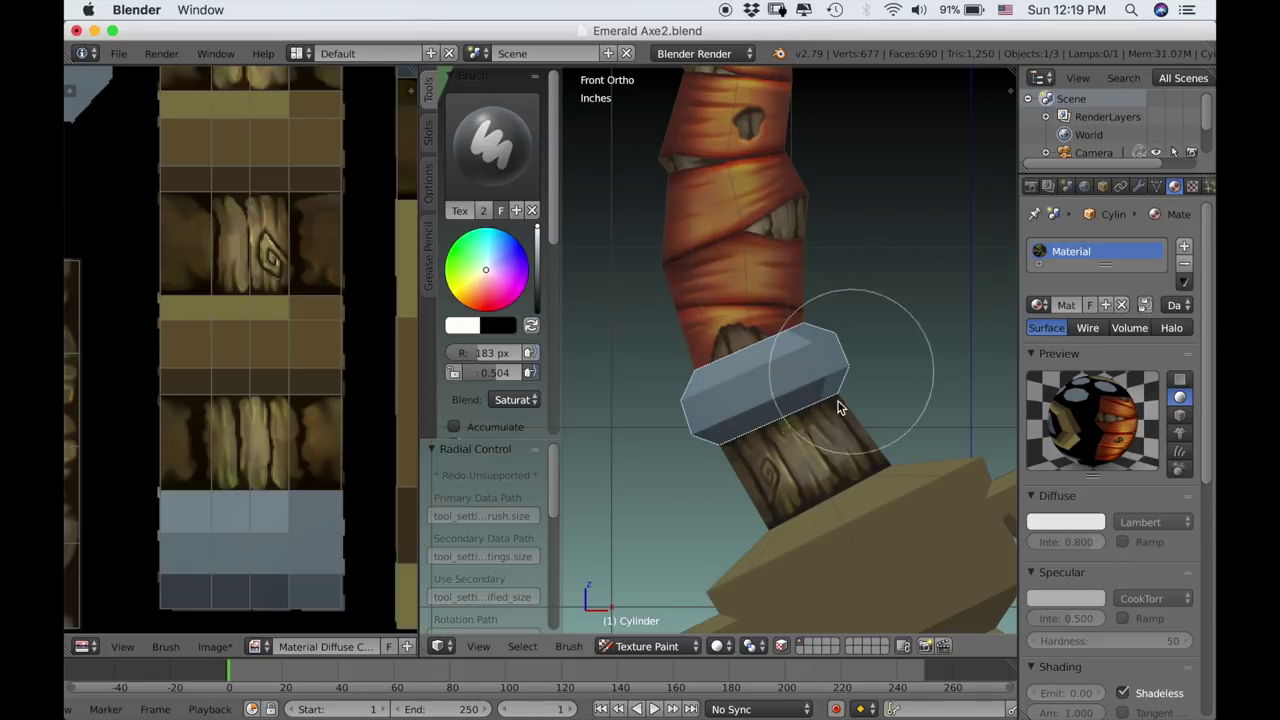
Desaturate the three spikes on the pommel ring with the Saturation brush.
scroll(840, 407, "down", 3)
scroll(853, 454, "down", 2, "shift")
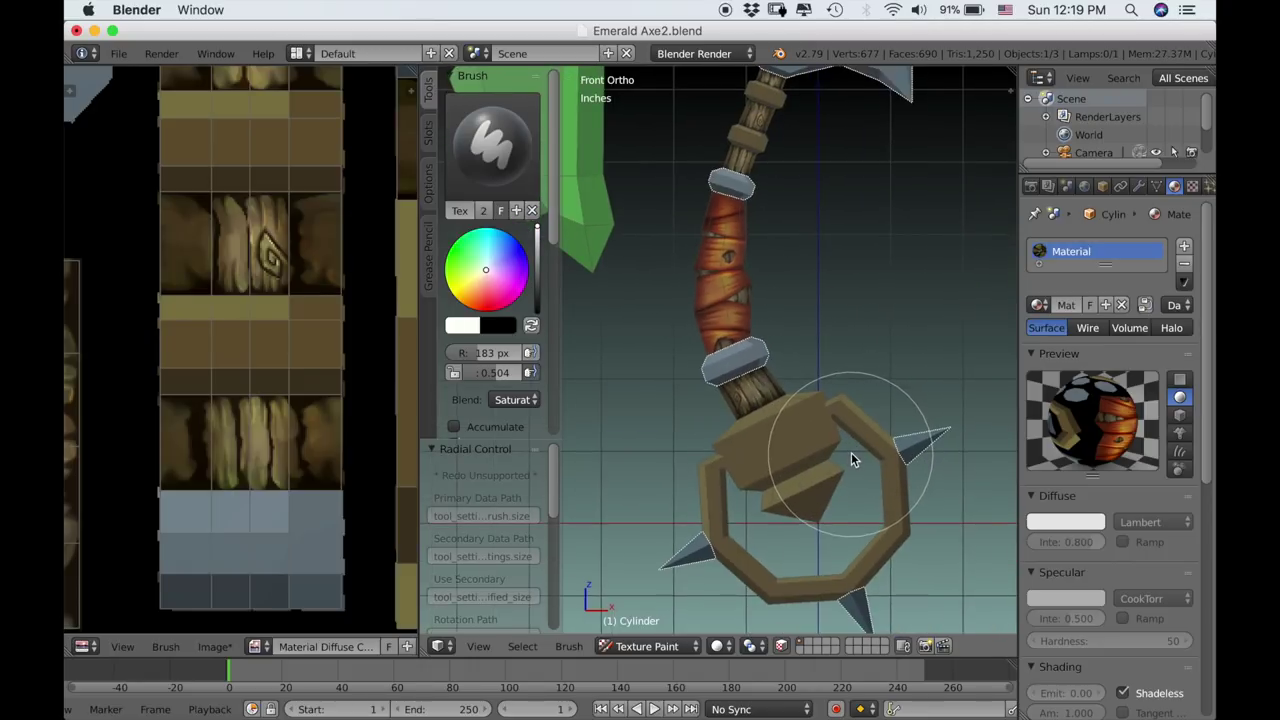
scroll(851, 452, "up", 3)
mouse_move(846, 590)
middle_mouse_down("shift")
mouse_move(857, 366)
mouse_move(816, 305)
mouse_move(787, 302)
mouse_move(686, 341)
middle_mouse_up("shift")
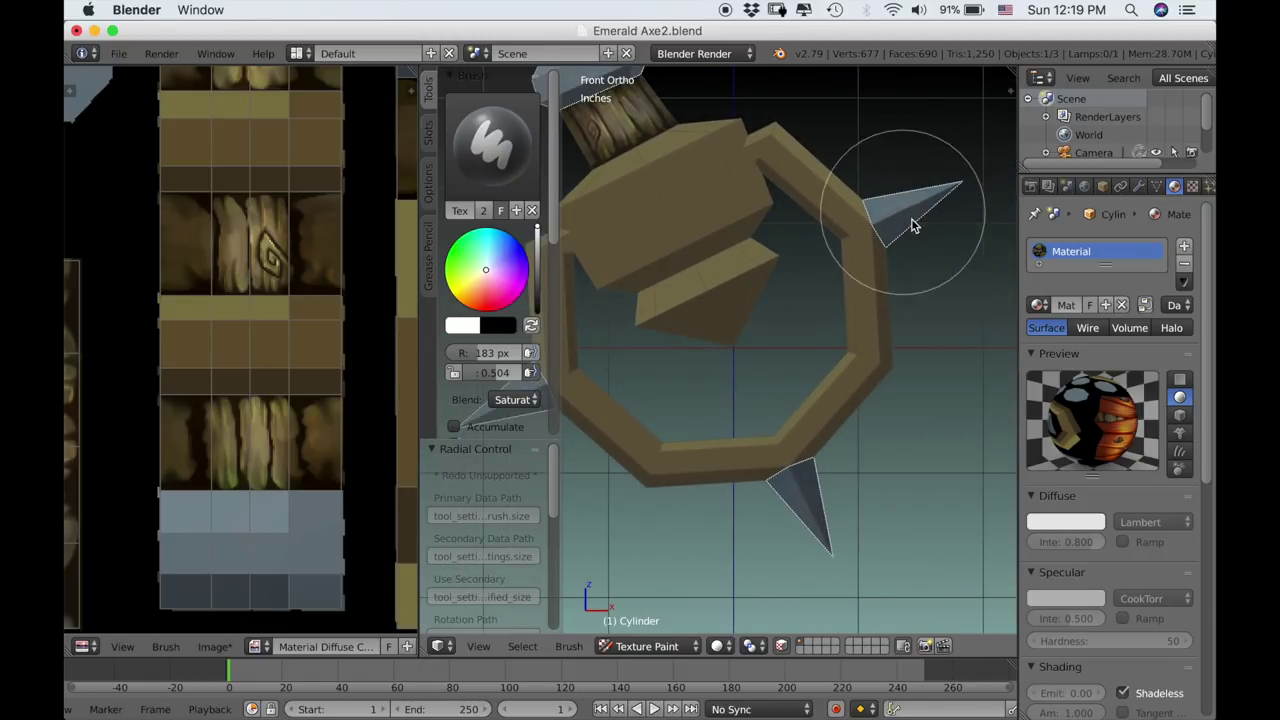
scroll(942, 262, "left", 5, "shift")
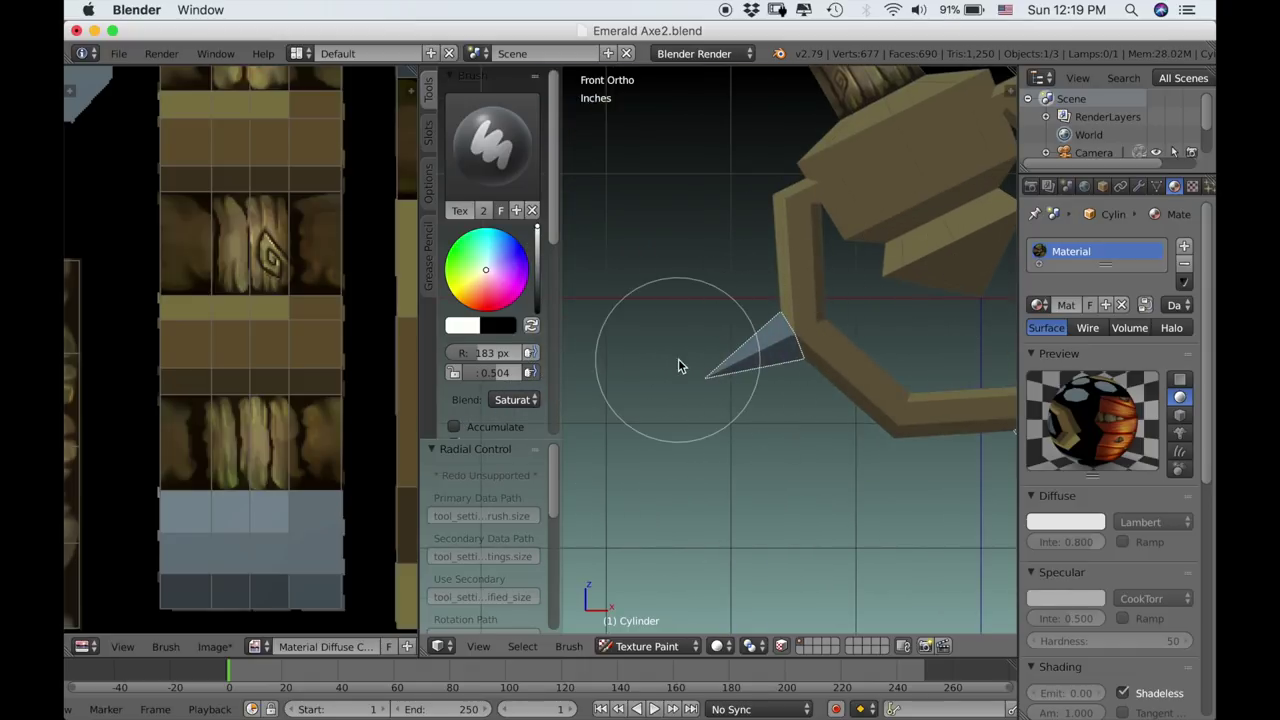
scroll(700, 368, "down", 5)
scroll(733, 460, "down", 2)
scroll(735, 490, "up", 6)
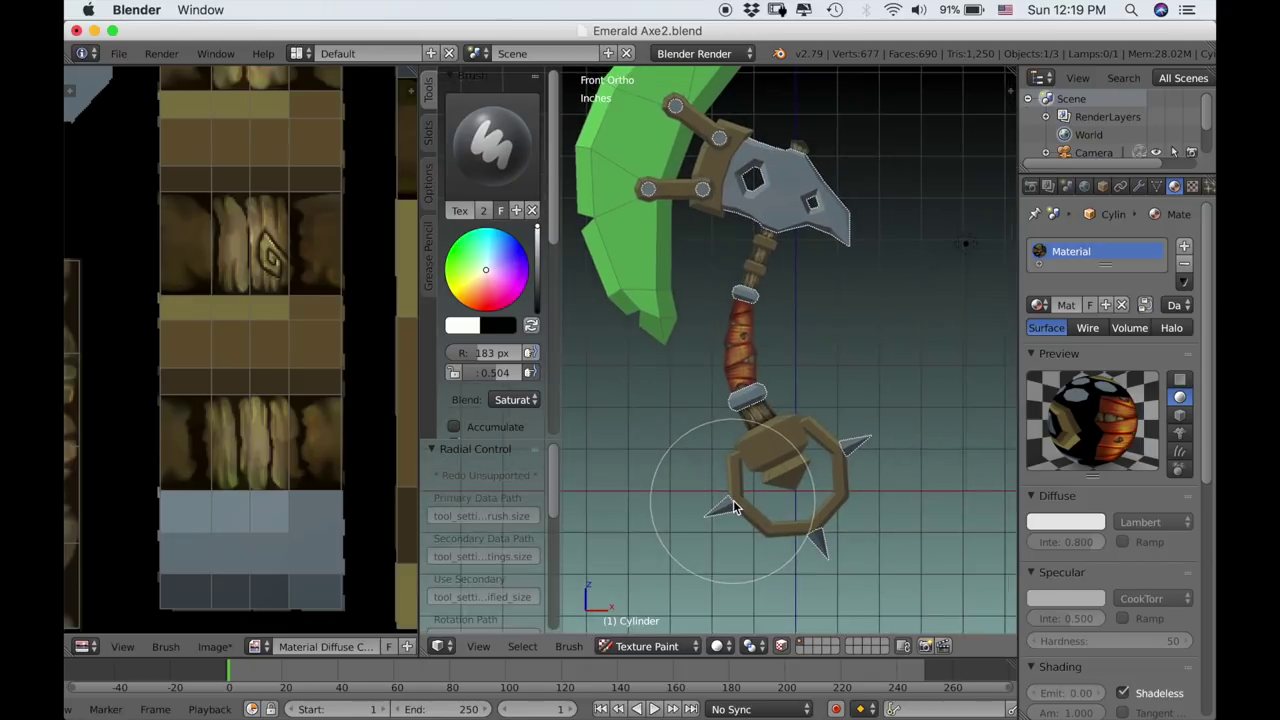
middle_click_drag(792, 374, 751, 444, "shift")
scroll(752, 430, "down", 1, "shift")
scroll(754, 418, "down", 1, "shift")
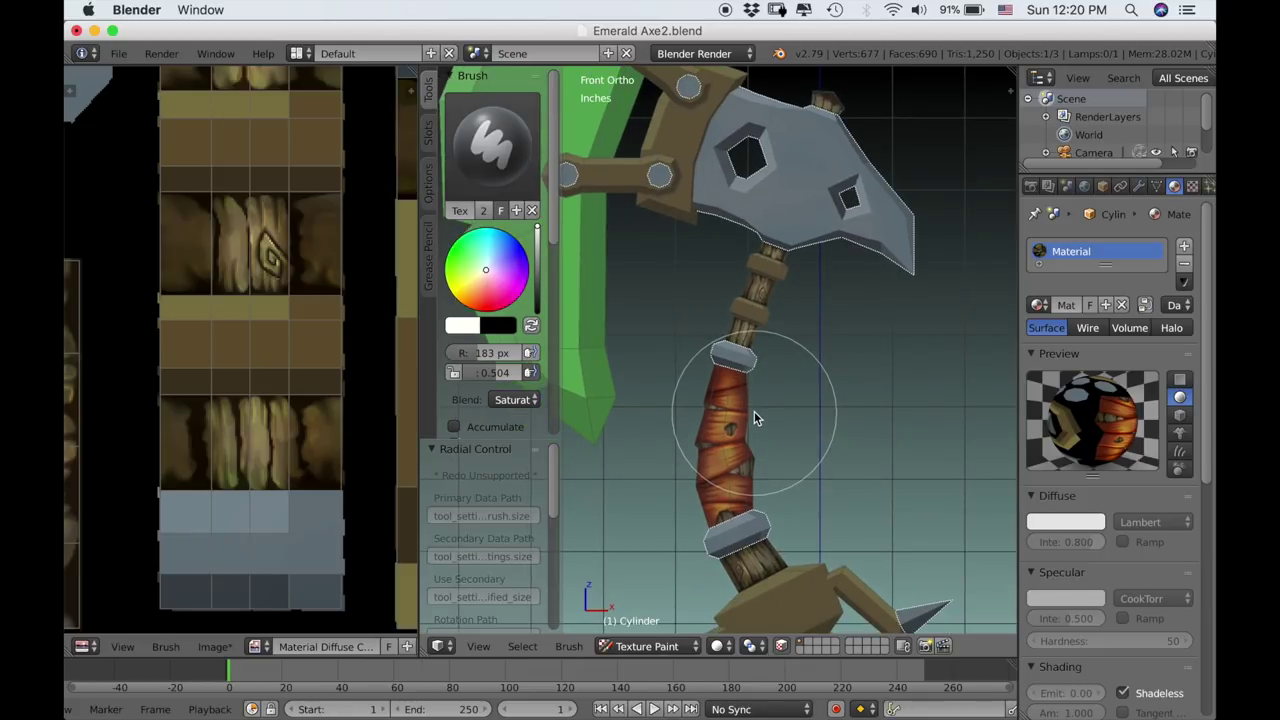
scroll(738, 335, "down", 2, "shift")
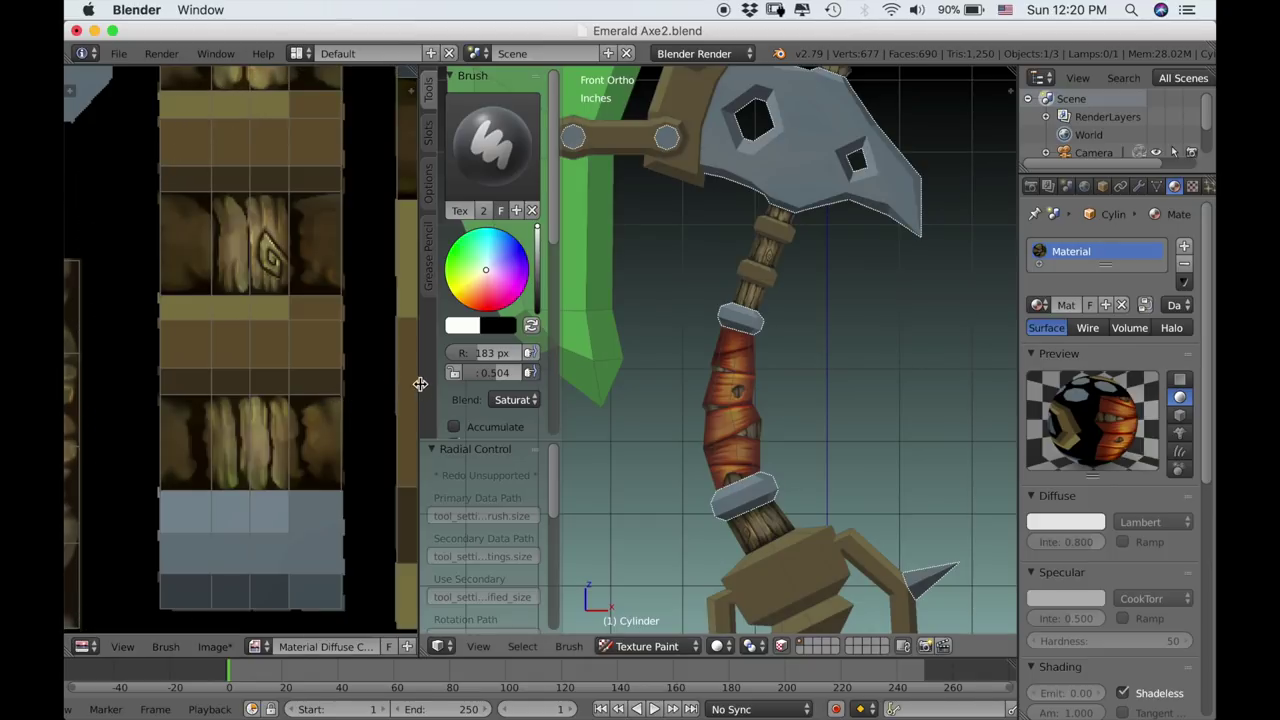
Widen the image editor and frame the blue band above the carved wood on the wider handle texture strip.
left_click_drag(419, 386, 749, 389)
scroll(509, 443, "down", 3)
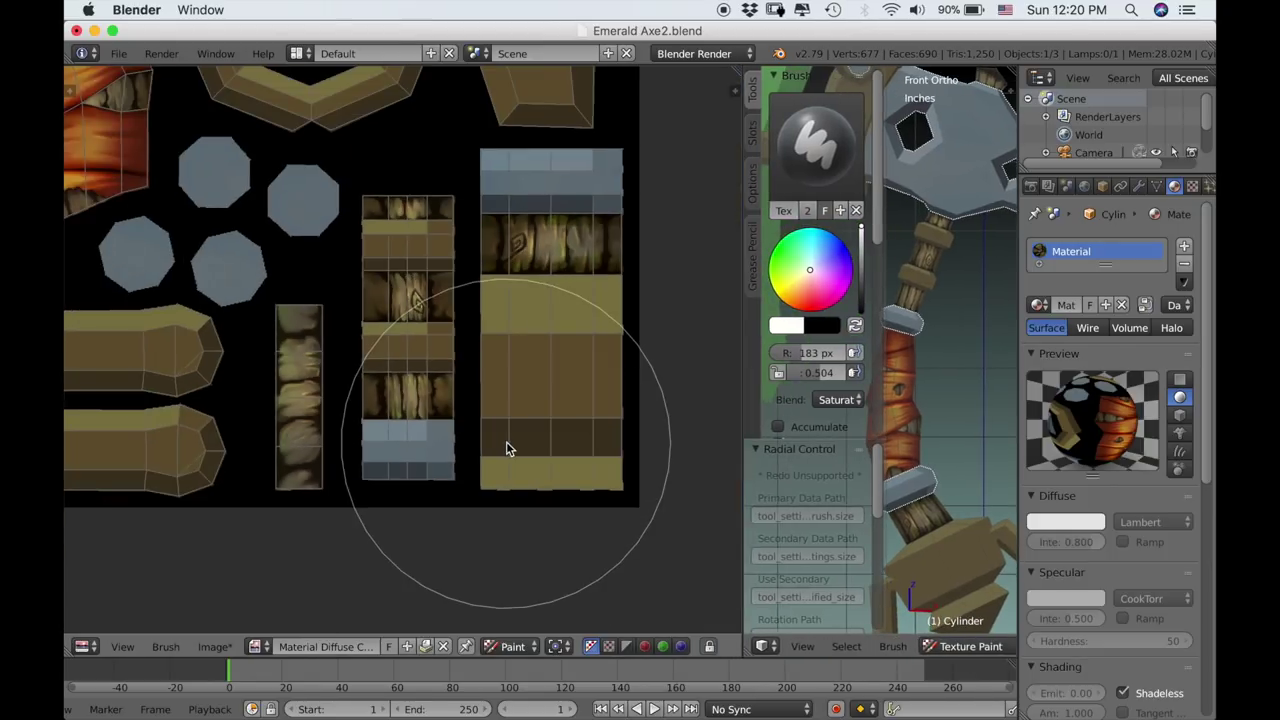
middle_click_drag(487, 432, 449, 503)
scroll(540, 320, "up", 4)
middle_click_drag(544, 310, 344, 569)
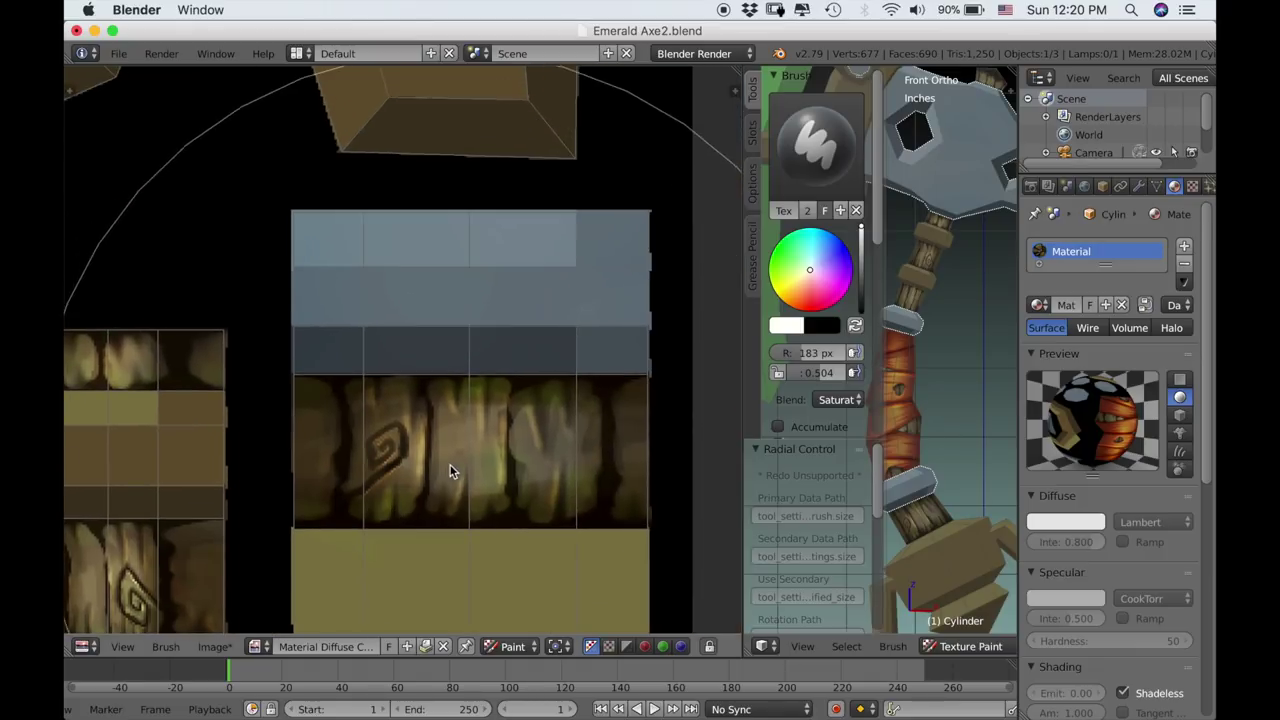
scroll(488, 412, "up", 2)
middle_click_drag(488, 412, 391, 465)
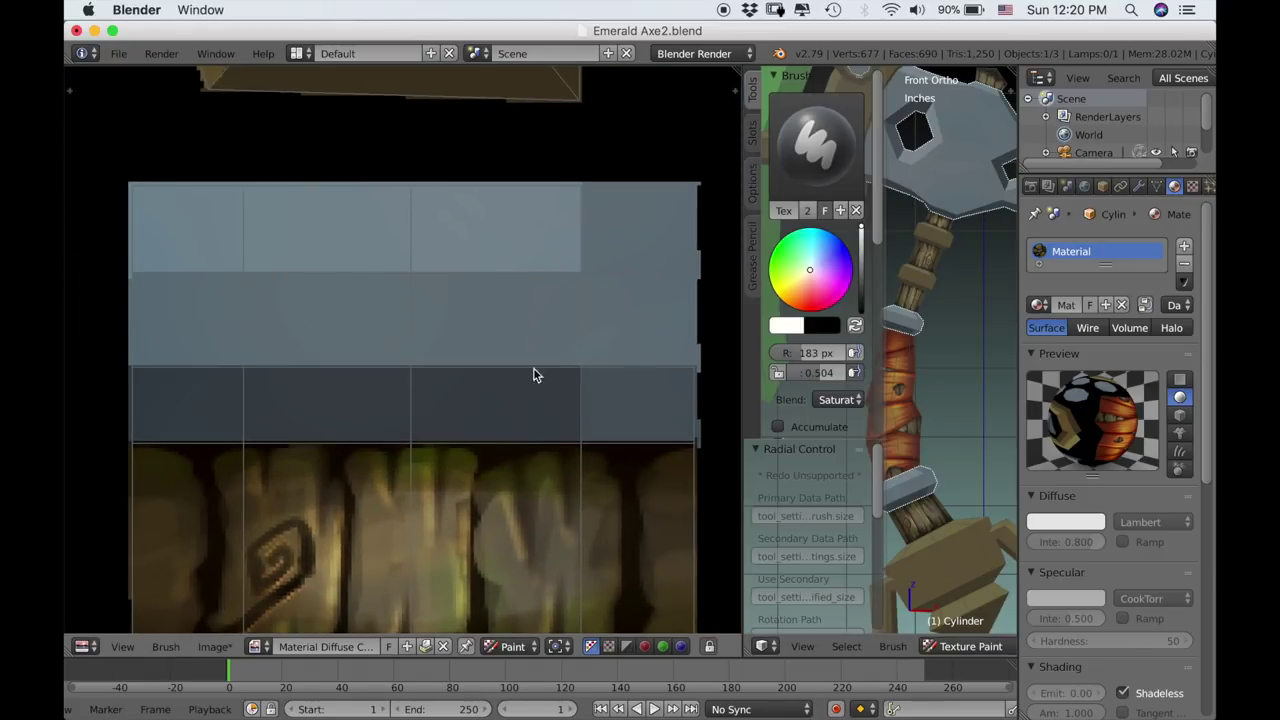
Set the brush radius to 21 px and use the Smear brush to soften the vertical shade edges on the blue band above the carved wood.
key("f")
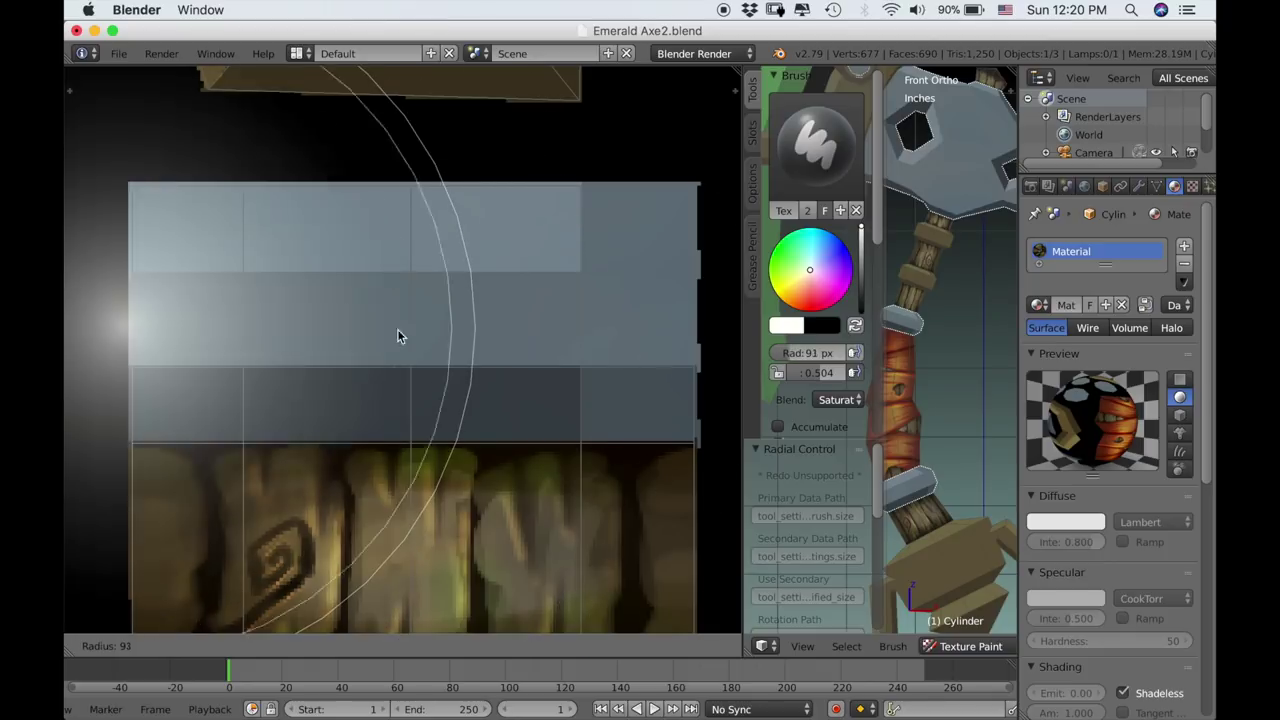
left_click(239, 376)
key("f")
left_click(441, 320)
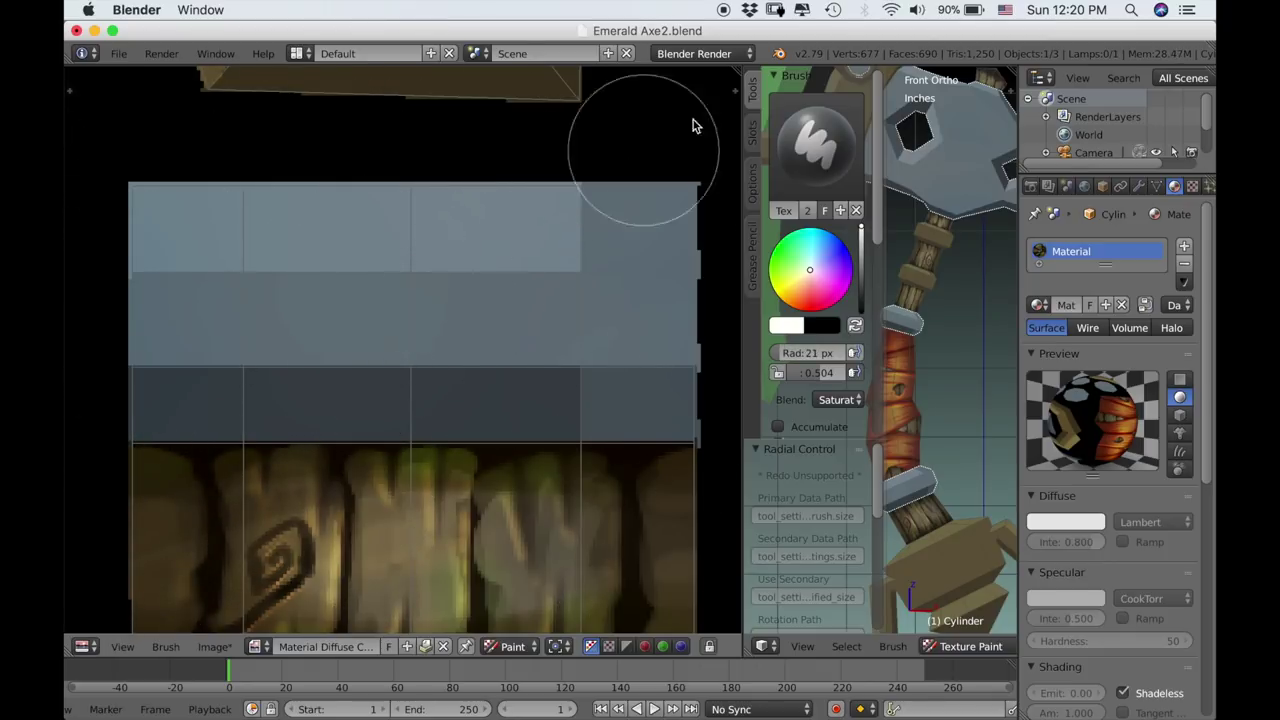
left_click(829, 124)
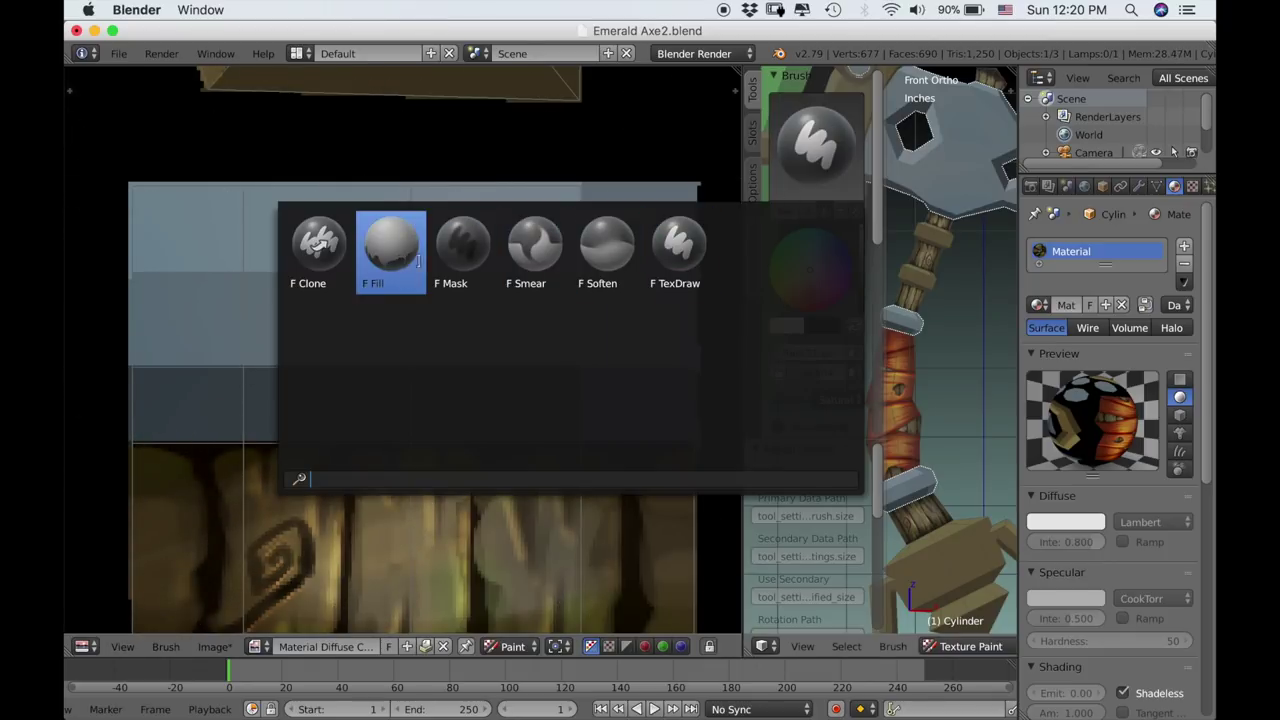
left_click(520, 248)
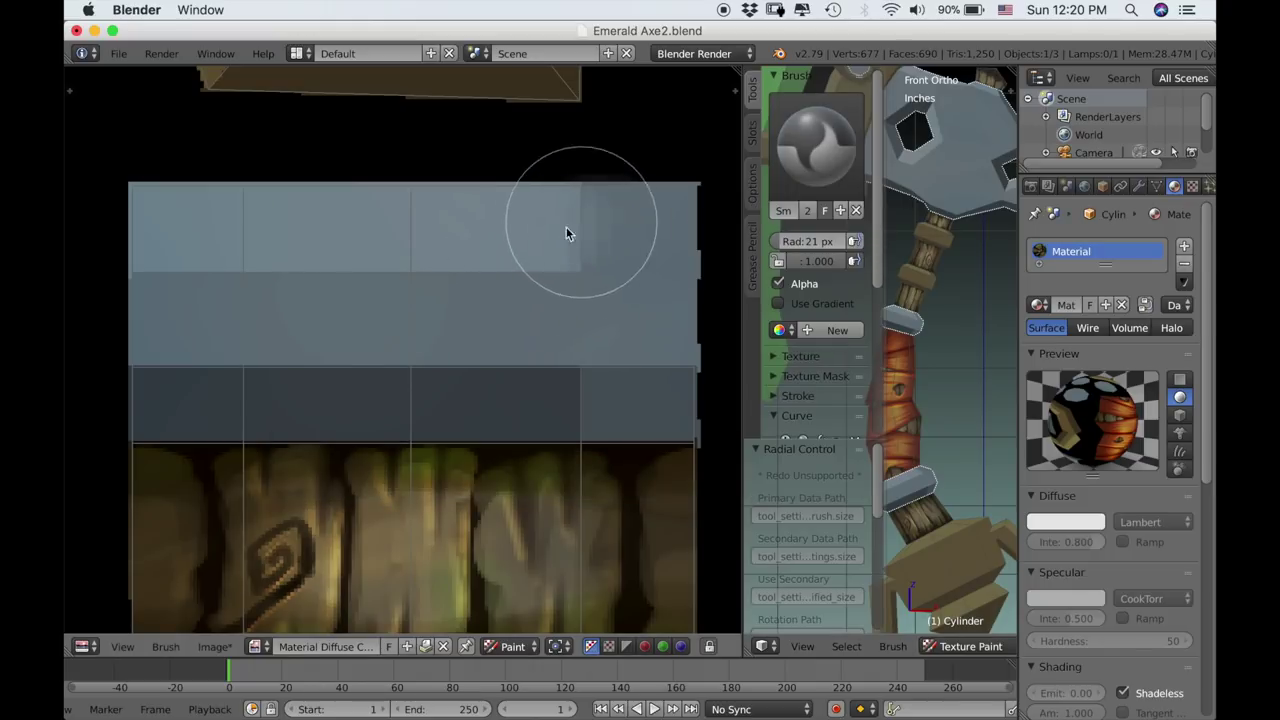
left_click_drag(585, 228, 590, 235)
mouse_move(580, 384)
left_mouse_down()
mouse_move(594, 400)
mouse_move(589, 390)
left_mouse_up()
Smear the vertical shade edges of the blue band below the wood on the narrower handle texture strip.
scroll(630, 320, "down", 4)
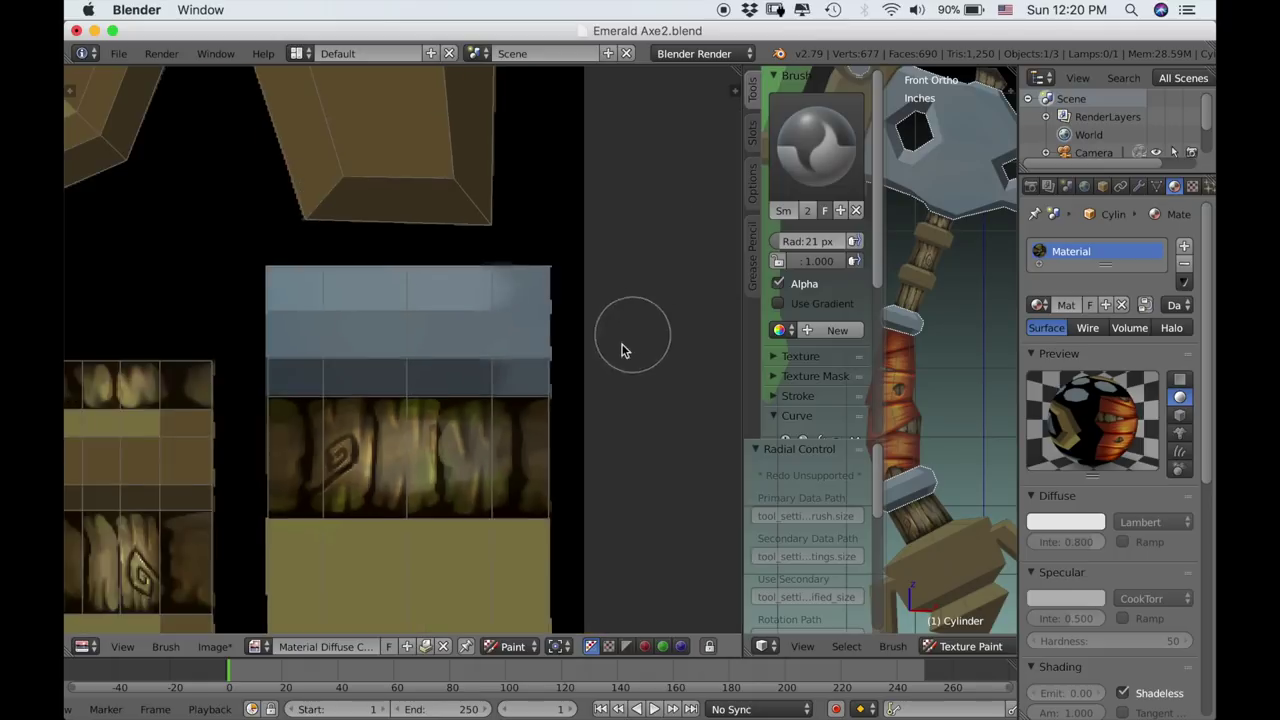
middle_click_drag(515, 422, 738, 105)
scroll(570, 390, "up", 2)
middle_click_drag(563, 403, 557, 246)
scroll(550, 283, "up", 3)
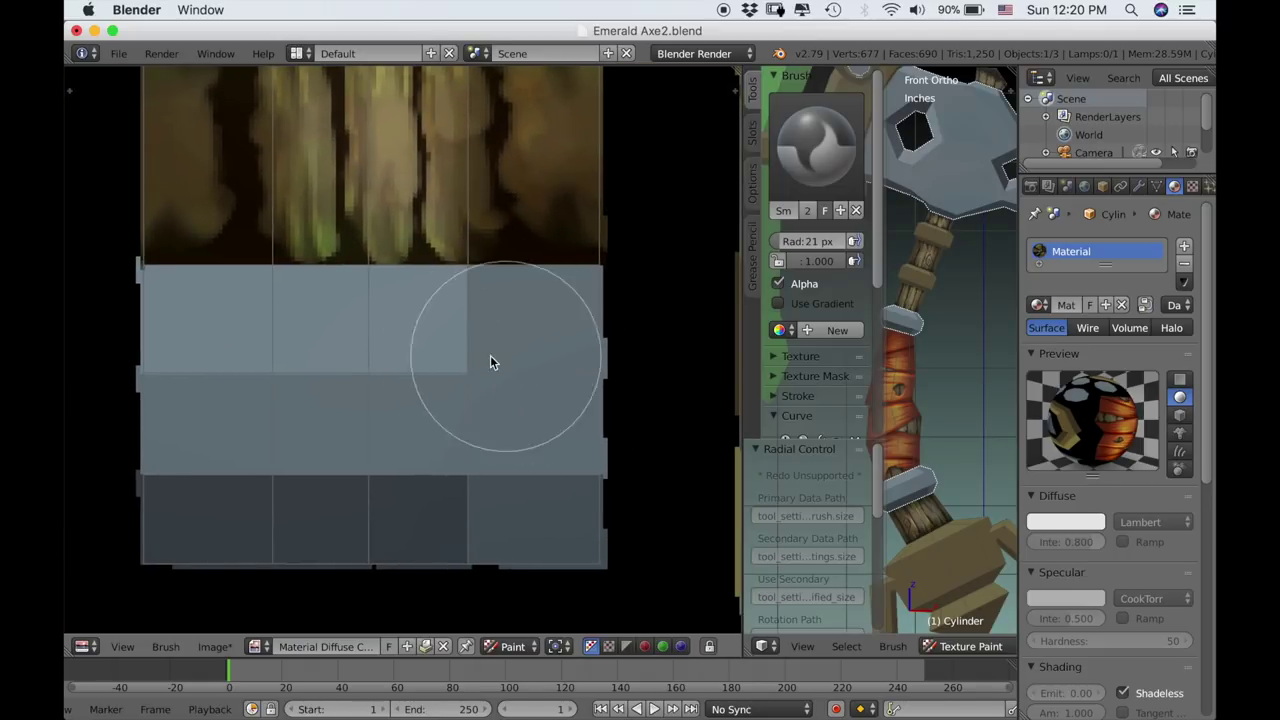
mouse_move(479, 341)
left_mouse_down()
mouse_move(462, 337)
mouse_move(486, 314)
mouse_move(465, 337)
mouse_move(483, 320)
mouse_move(494, 329)
left_mouse_up()
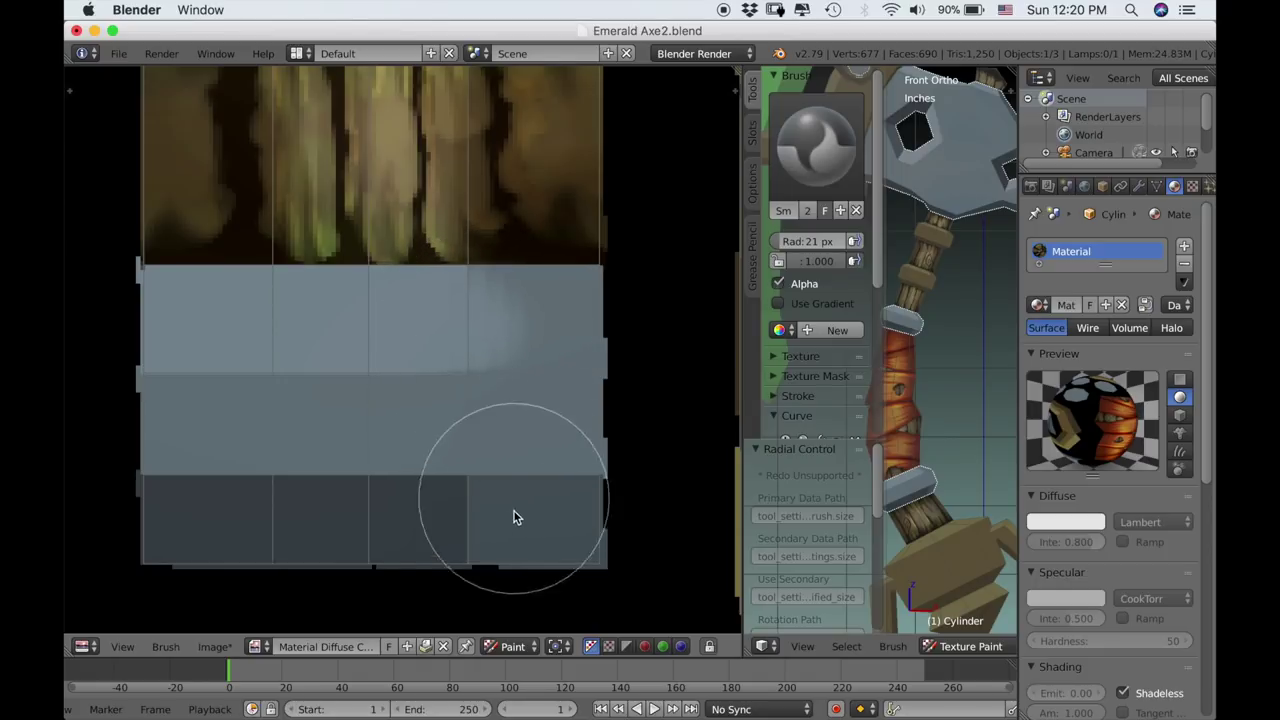
mouse_move(483, 528)
left_mouse_down()
mouse_move(474, 517)
mouse_move(508, 526)
mouse_move(483, 524)
mouse_move(494, 534)
mouse_move(494, 499)
left_mouse_up()
Return to the blue band on the wider handle strip and switch to the TexDraw brush with a 1 px radius.
scroll(480, 400, "down", 4)
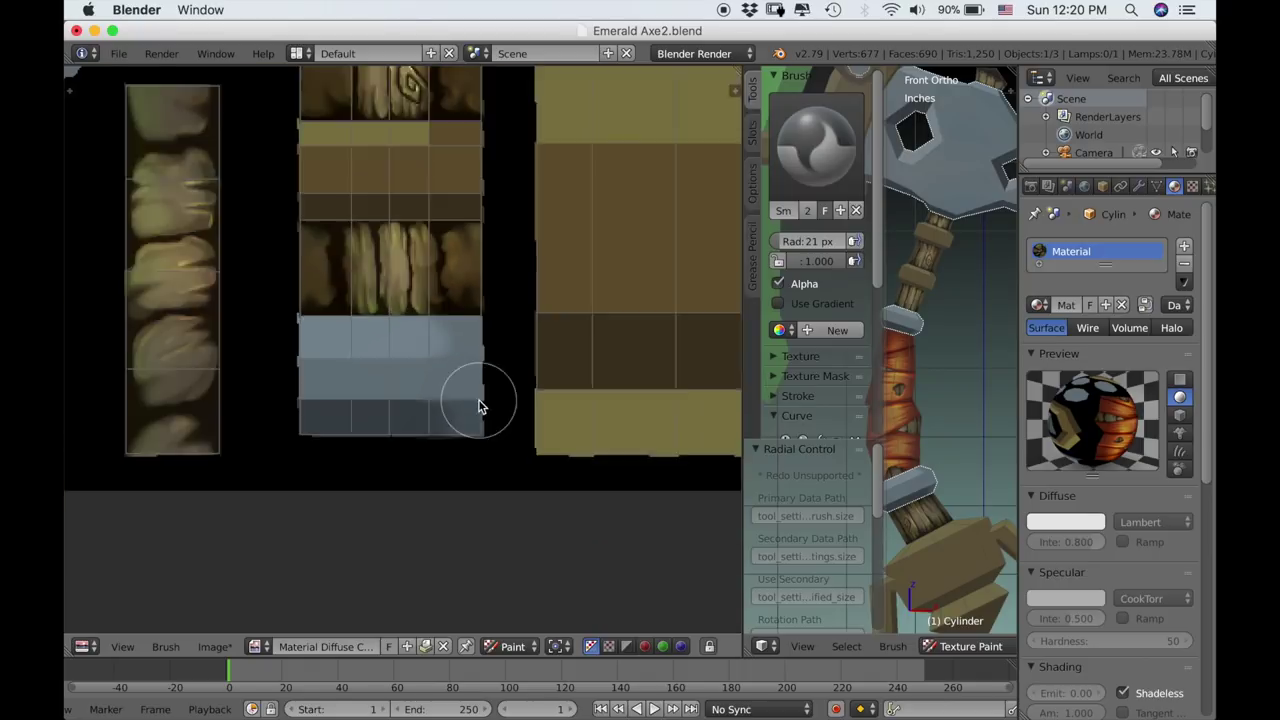
middle_click_drag(502, 395, 457, 477)
scroll(500, 443, "down", 2)
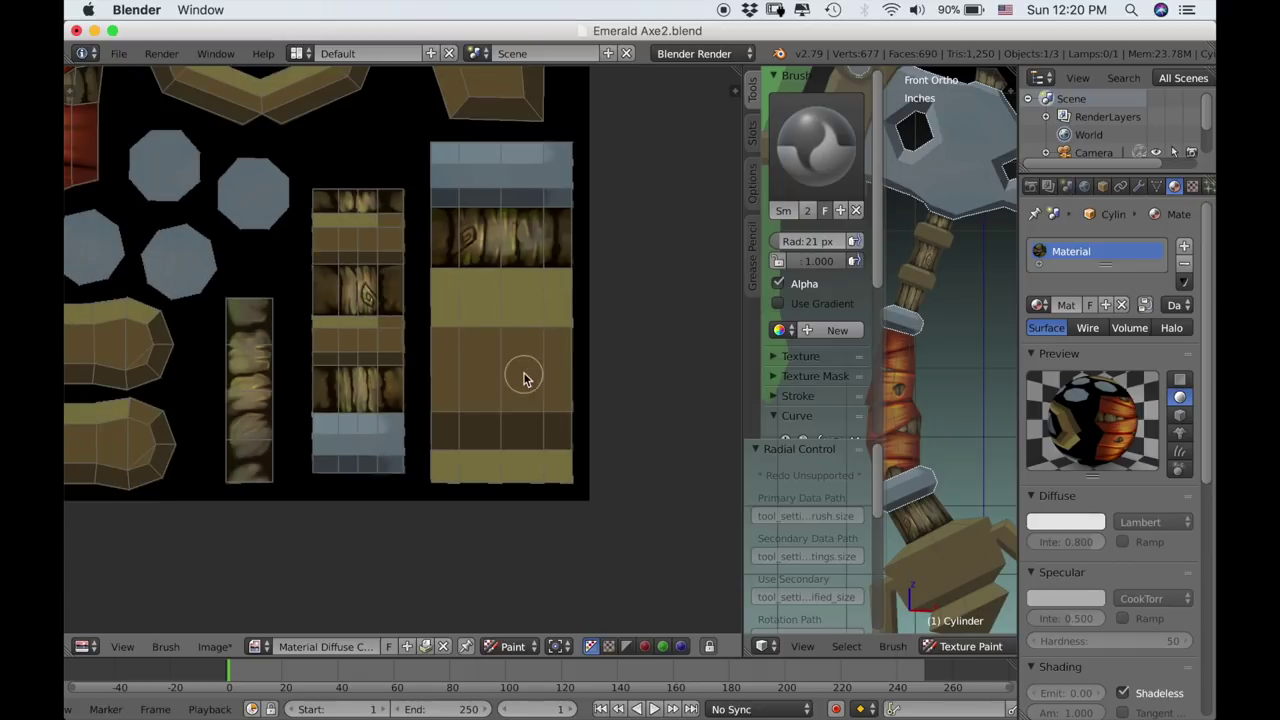
middle_click_drag(522, 377, 515, 403)
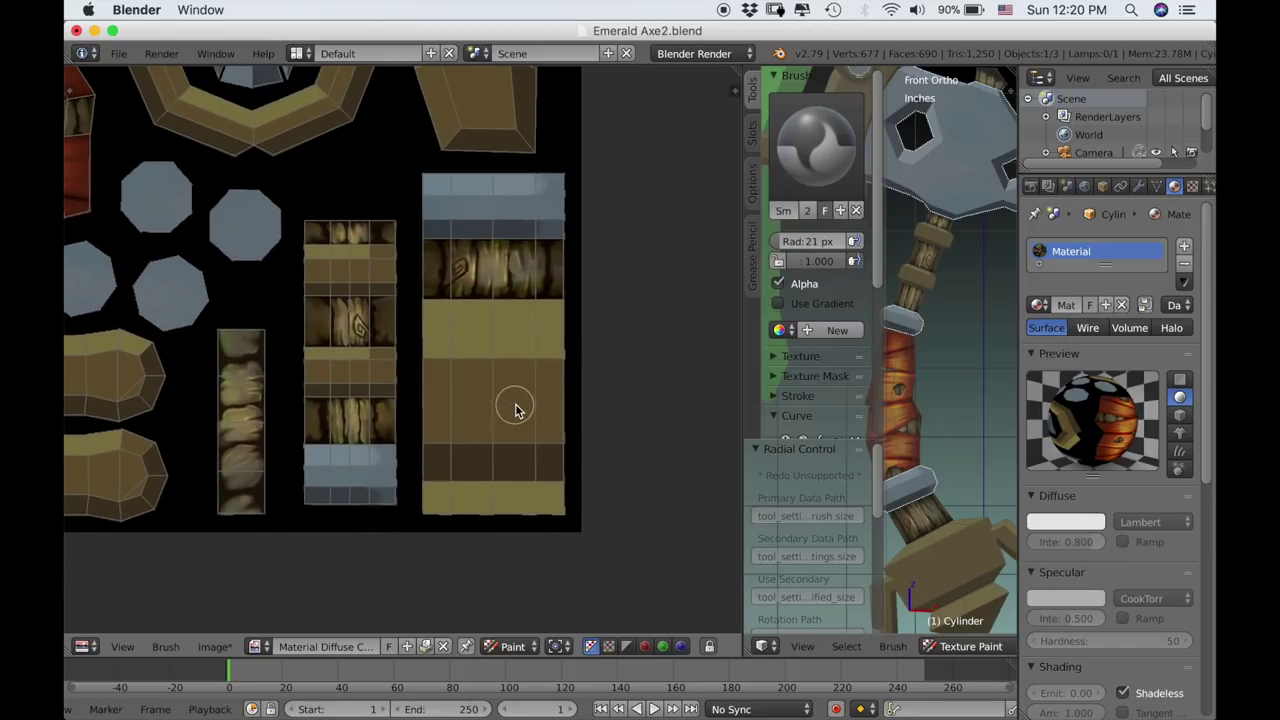
scroll(515, 410, "up", 7)
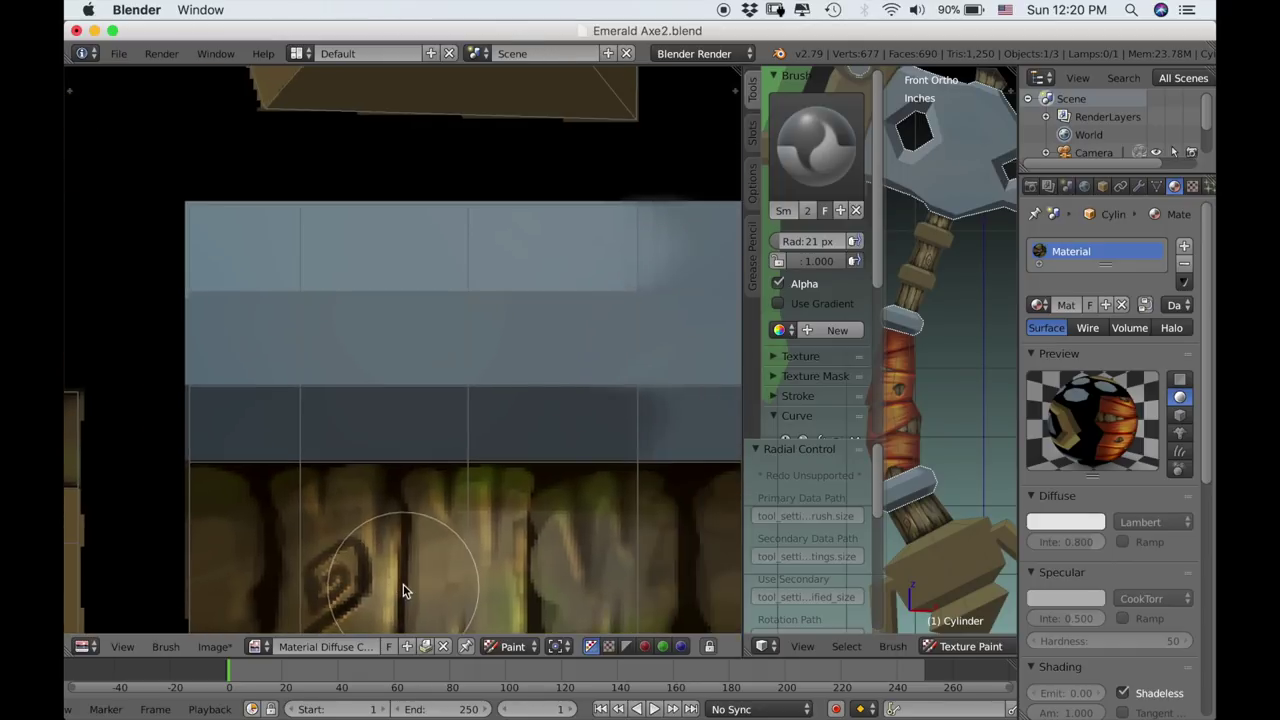
middle_click_drag(403, 590, 331, 549)
left_click(817, 140)
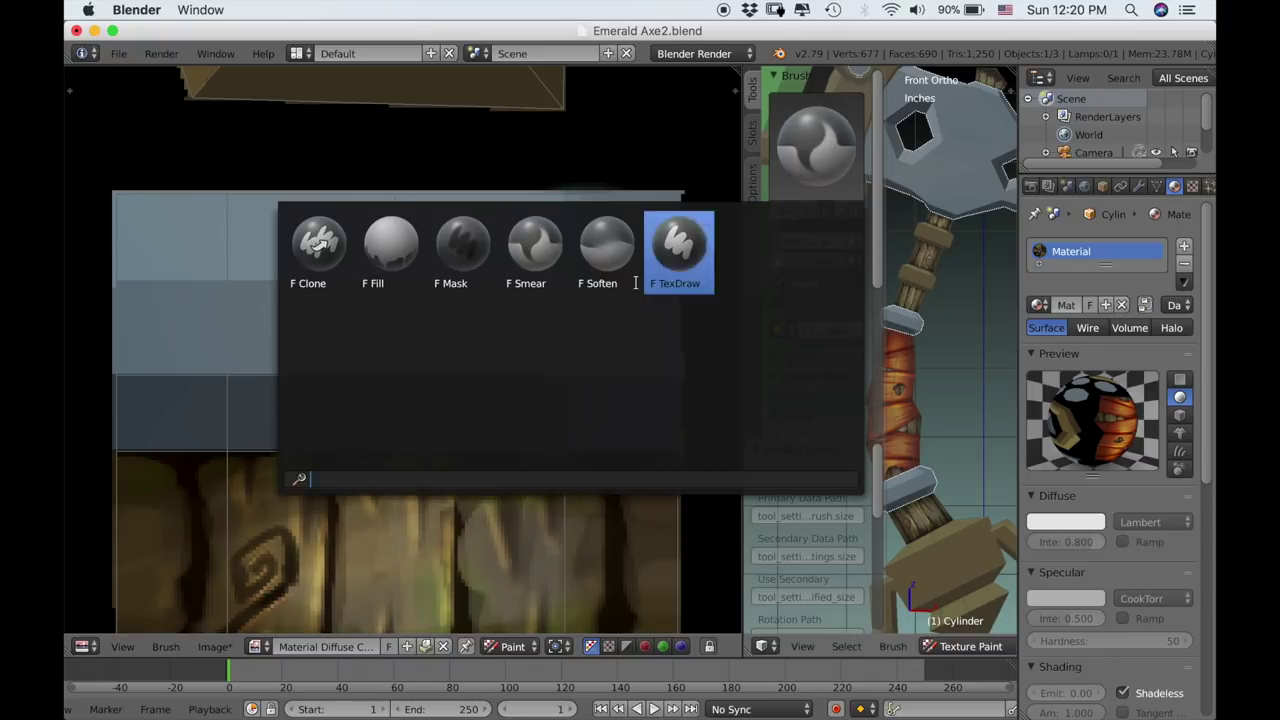
left_click(698, 262)
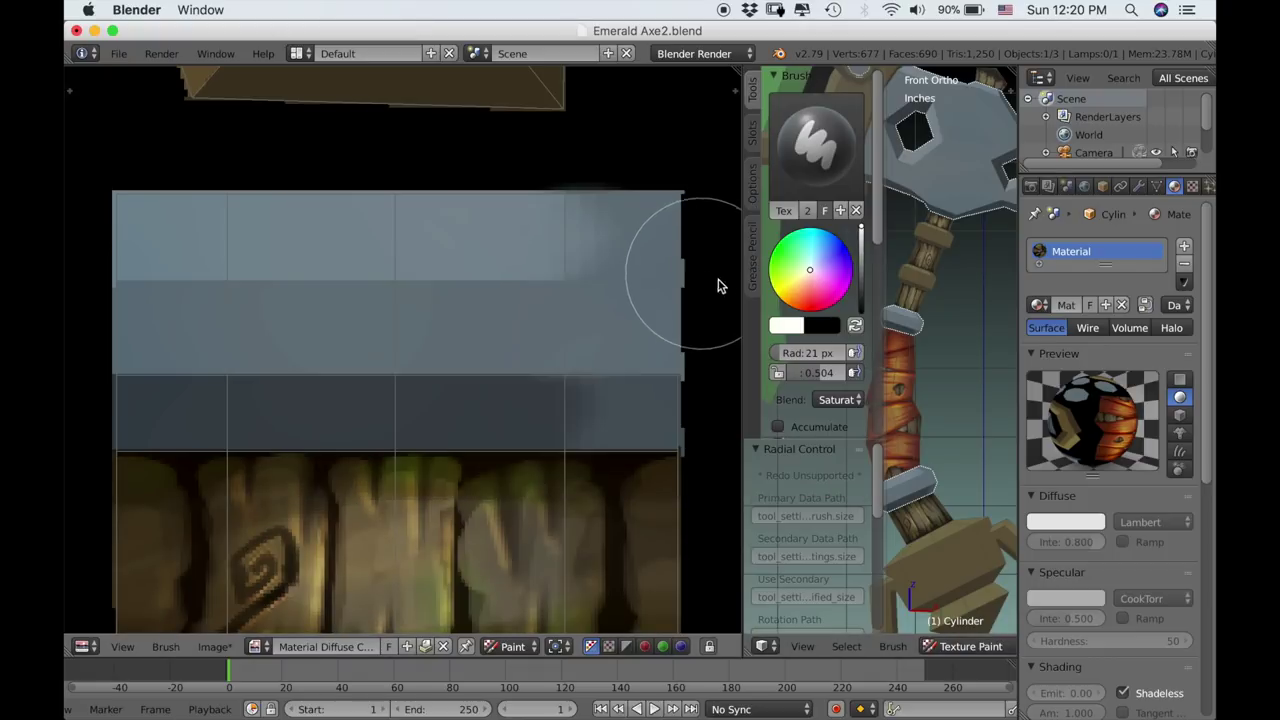
key("f")
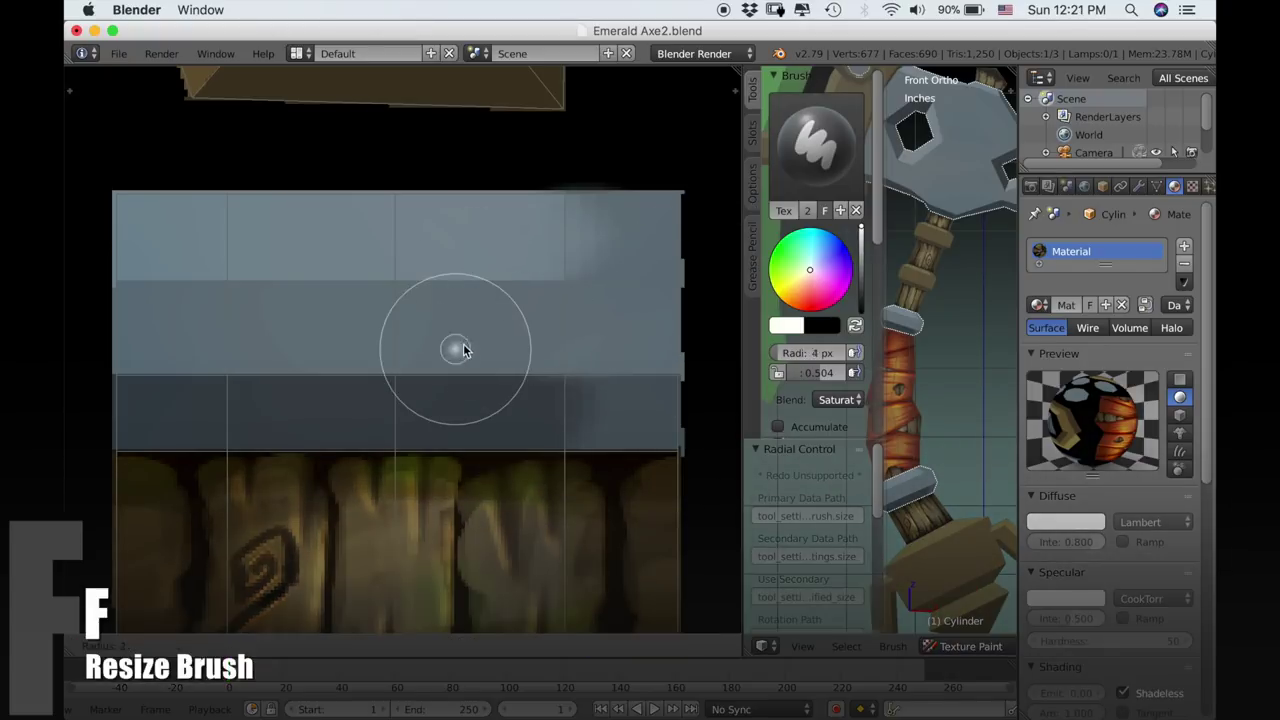
left_click(458, 355)
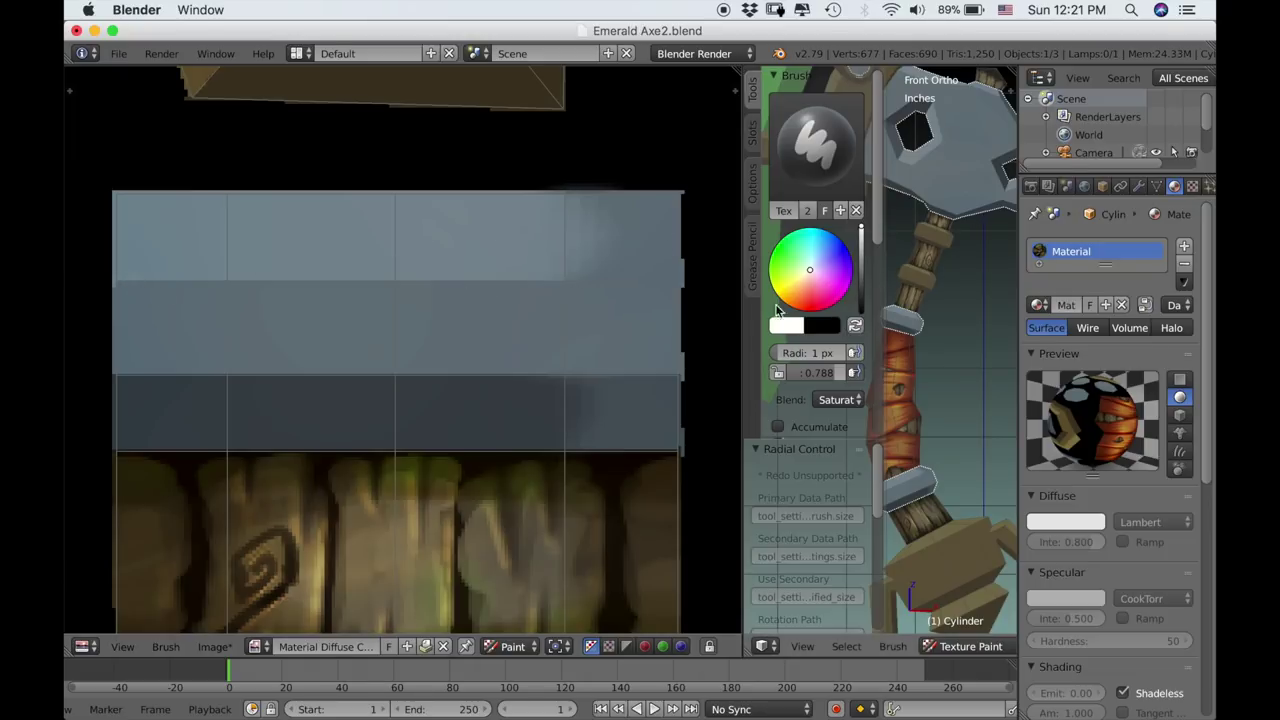
Set the brush's blend mode to Overlay and its strength to 0.841.
left_click_drag(800, 371, 849, 373)
left_click(830, 398)
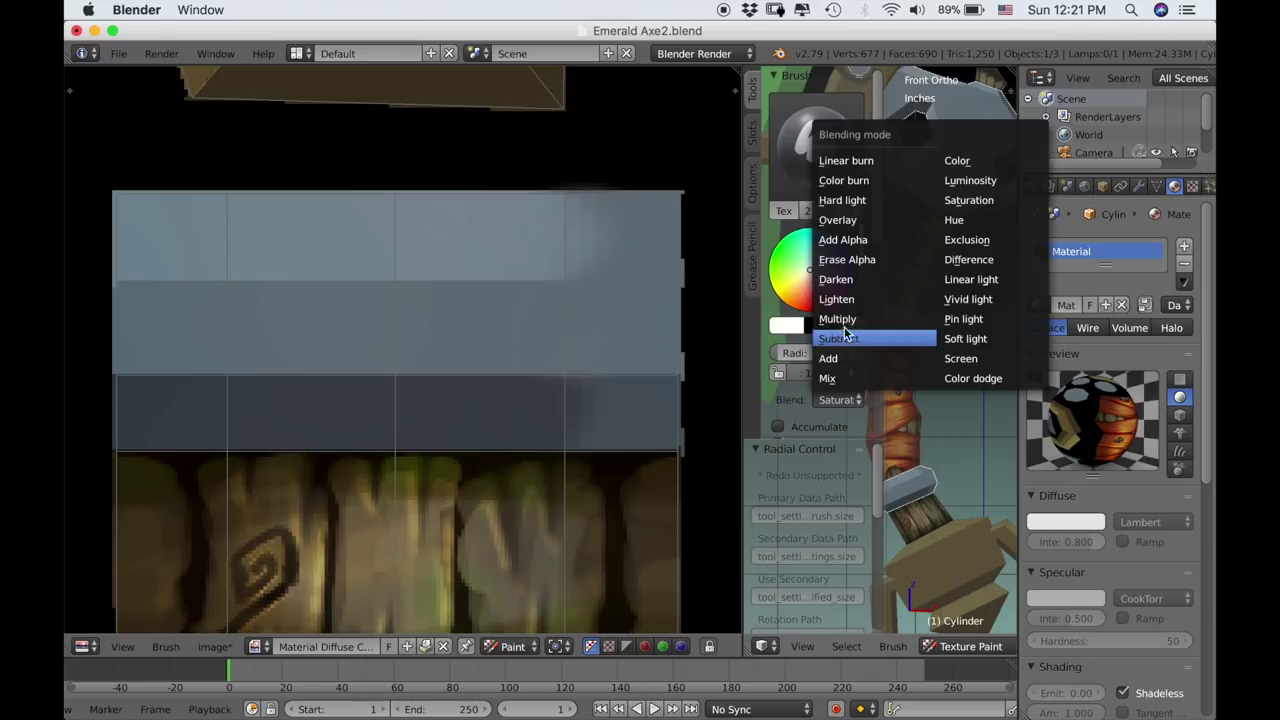
left_click(838, 220)
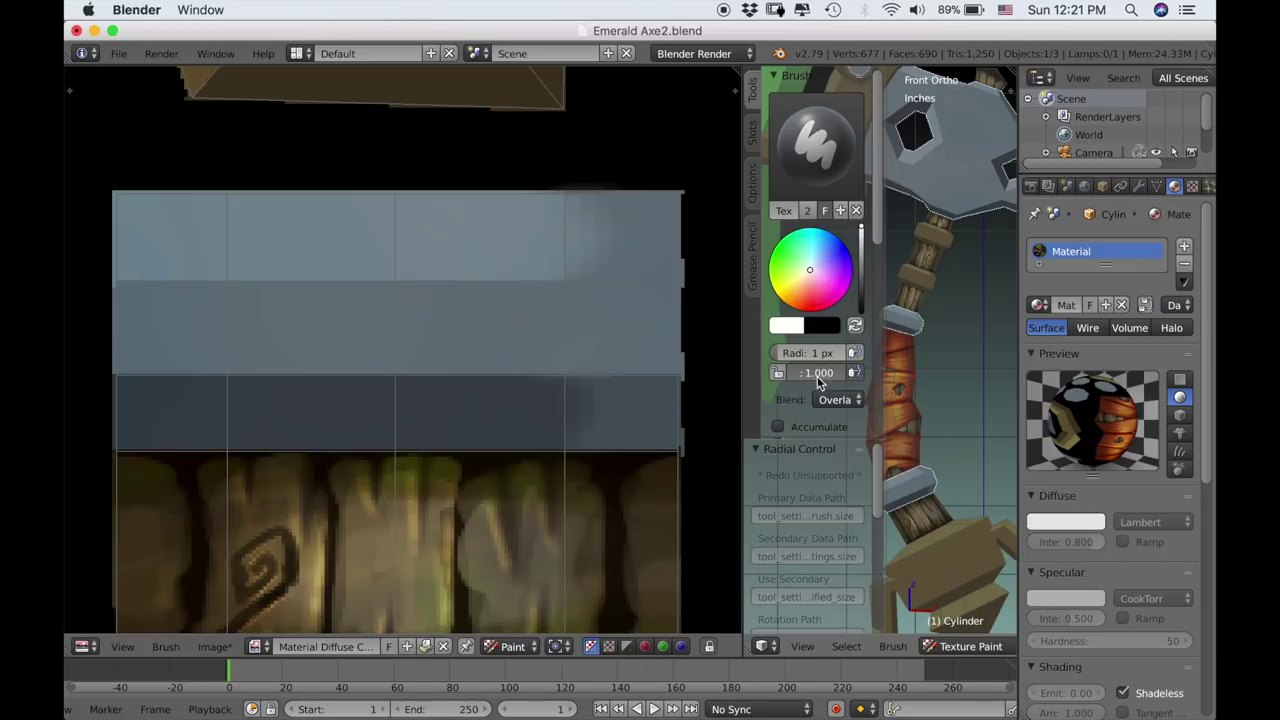
left_click_drag(817, 372, 801, 380)
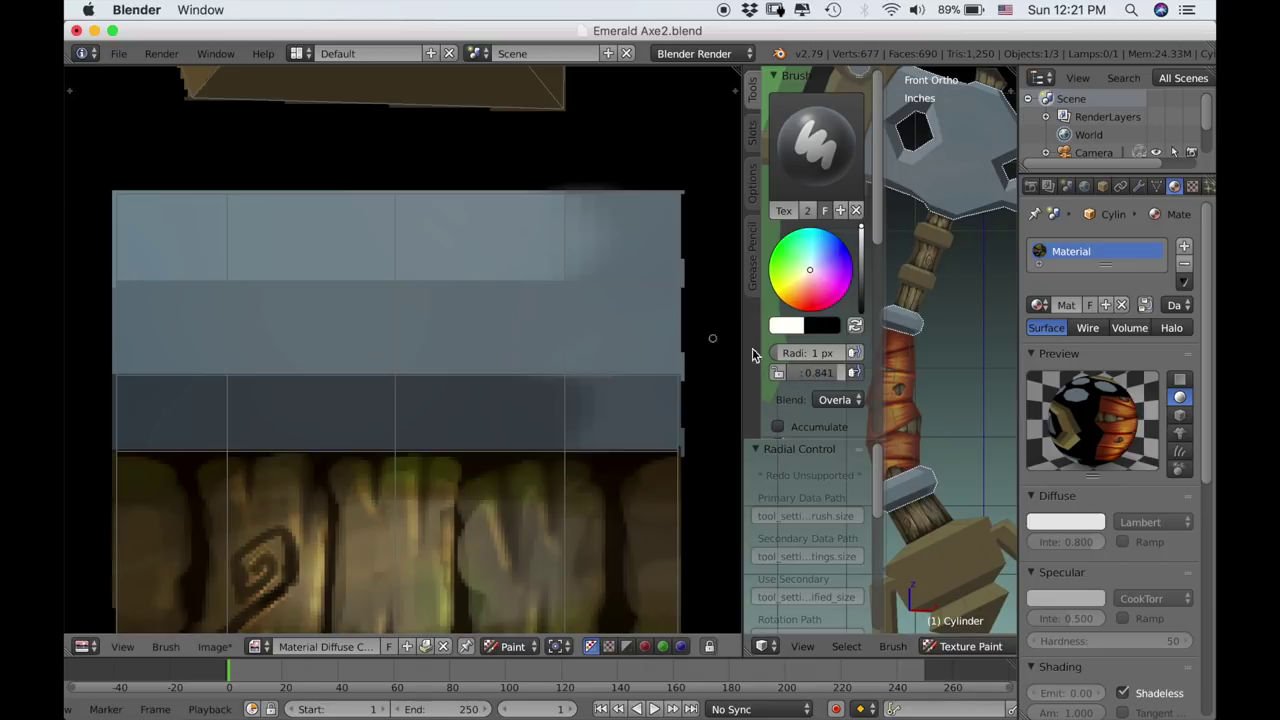
Paint thin, jagged white wear highlights along the two horizontal edges of the blue band on the wider strip.
left_click_drag(130, 282, 175, 287)
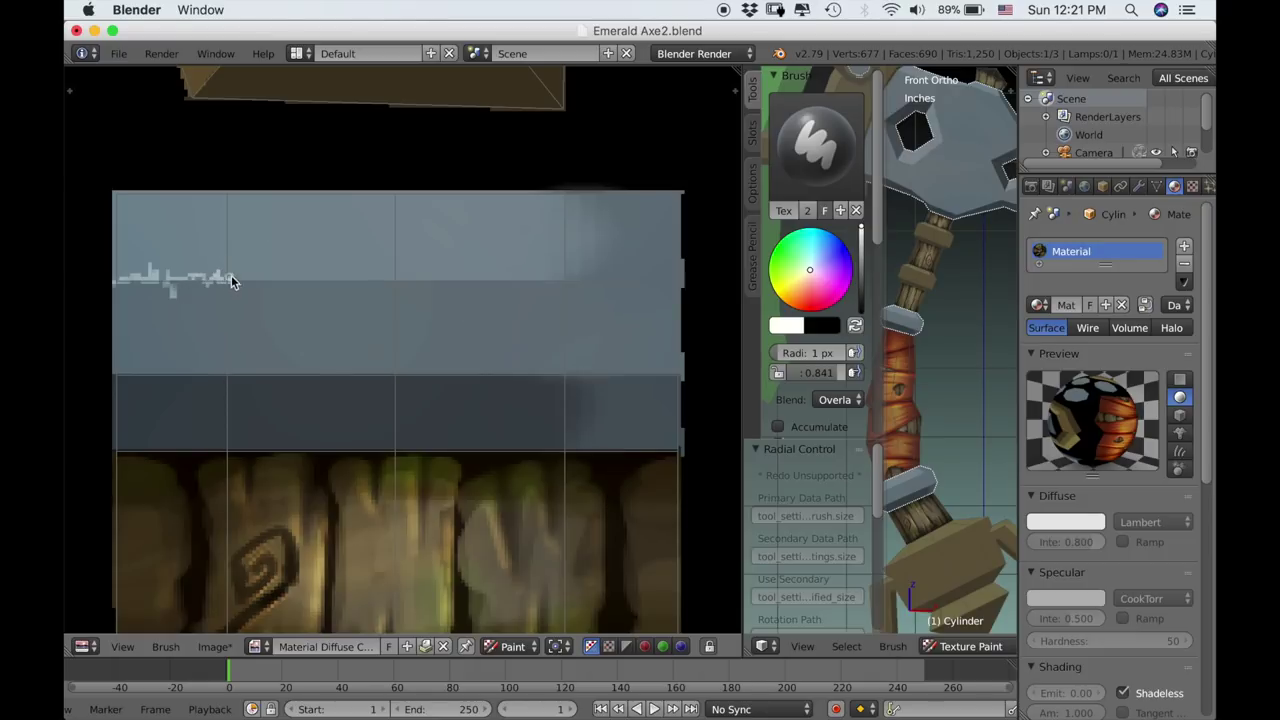
left_click_drag(262, 281, 358, 283)
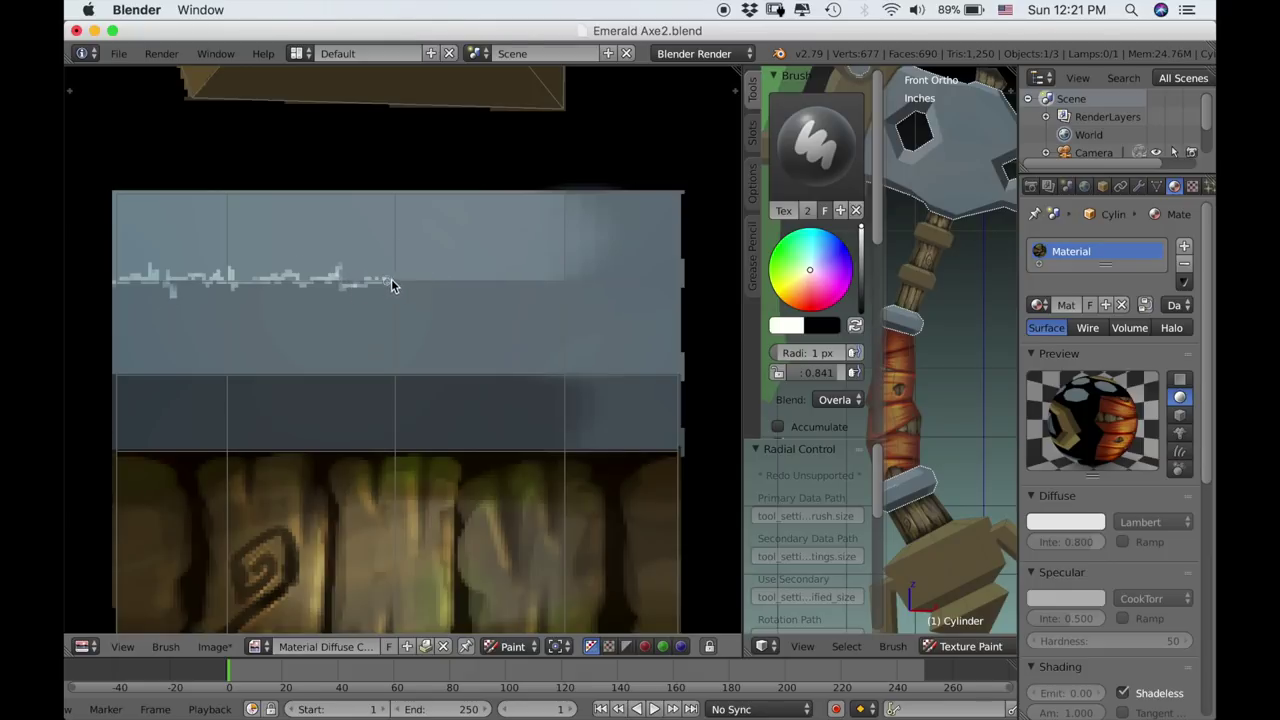
left_click_drag(391, 286, 683, 282)
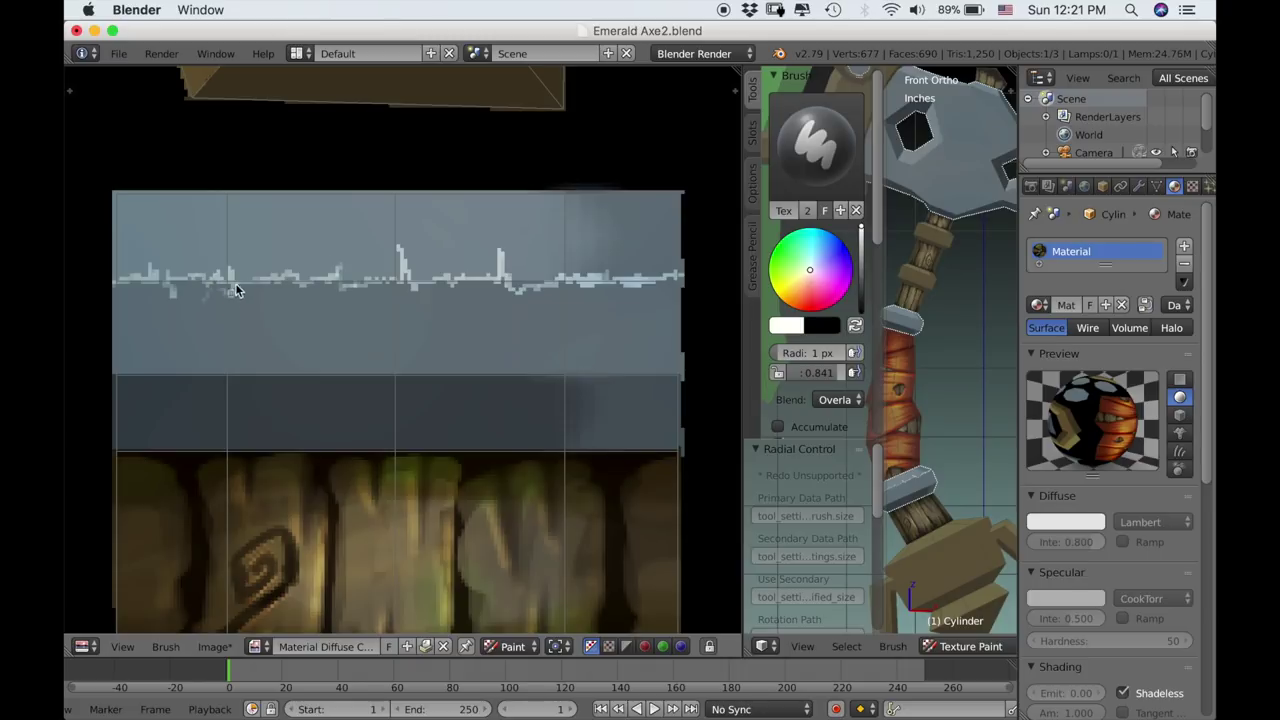
mouse_move(236, 290)
left_mouse_down()
mouse_move(406, 286)
mouse_move(380, 277)
mouse_move(423, 288)
left_mouse_up()
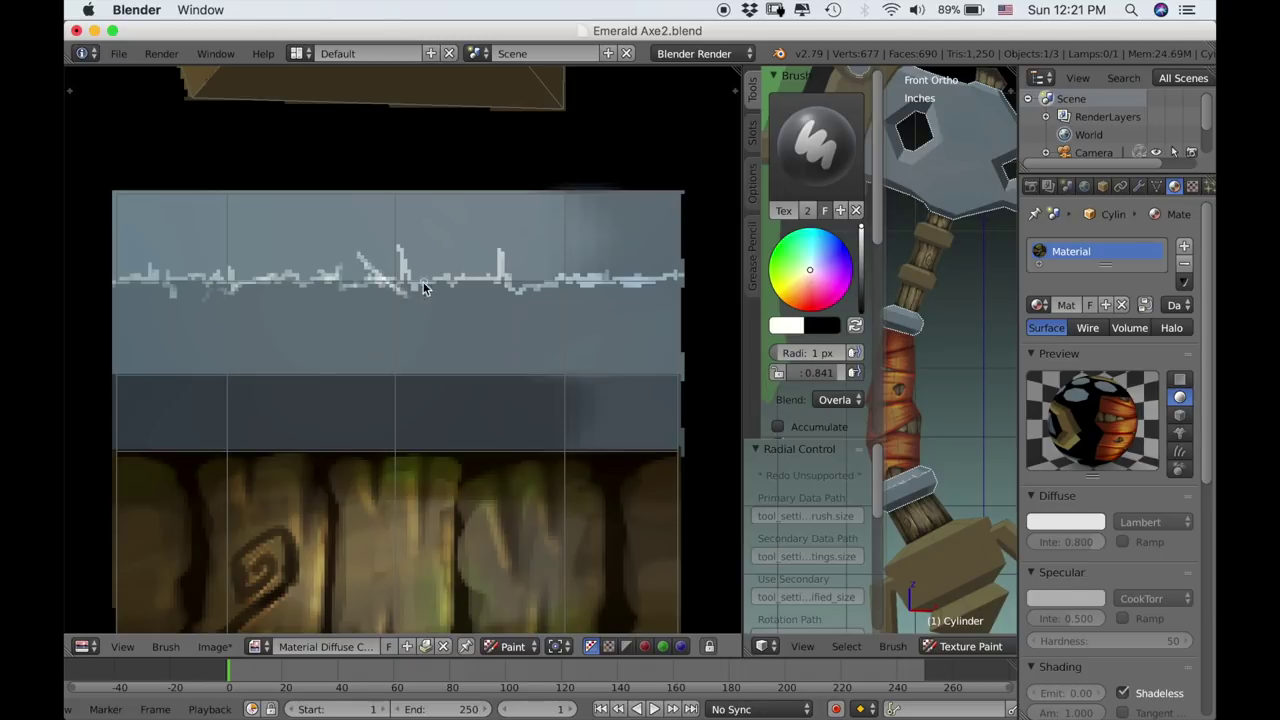
left_click_drag(585, 282, 682, 275)
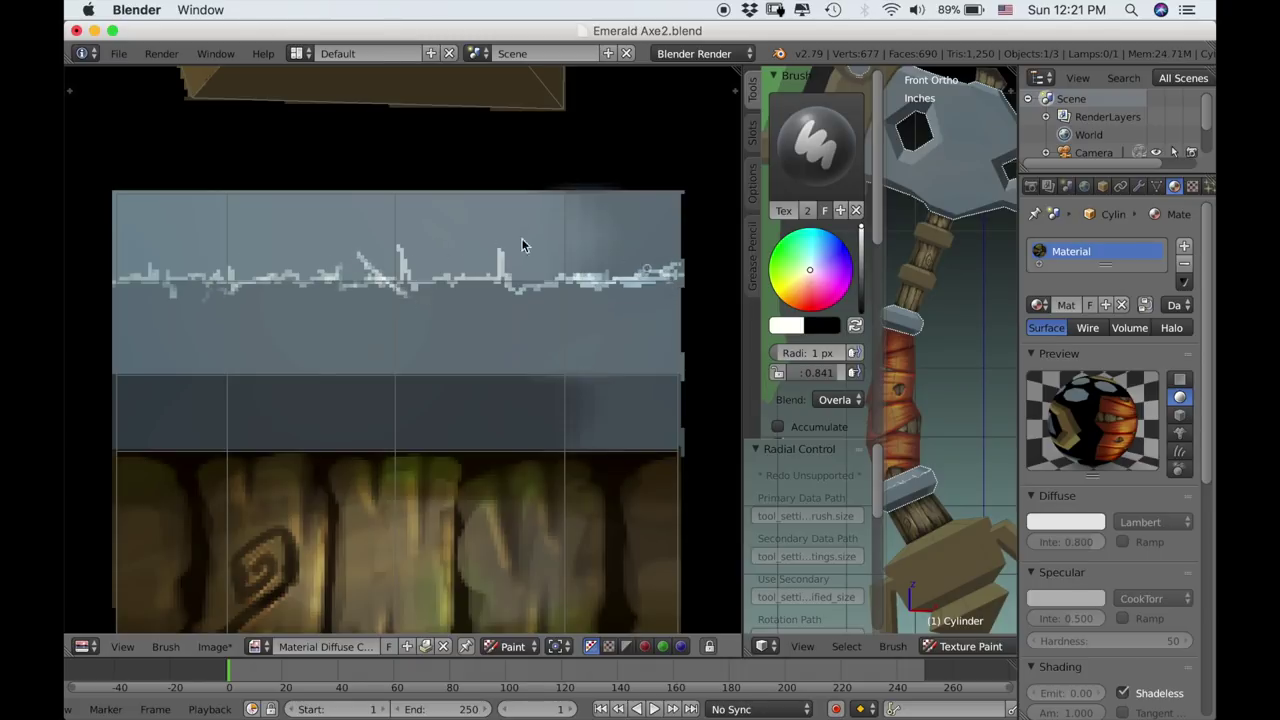
mouse_move(187, 282)
left_mouse_down()
mouse_move(160, 280)
mouse_move(181, 289)
left_mouse_up()
left_click_drag(135, 378, 687, 385)
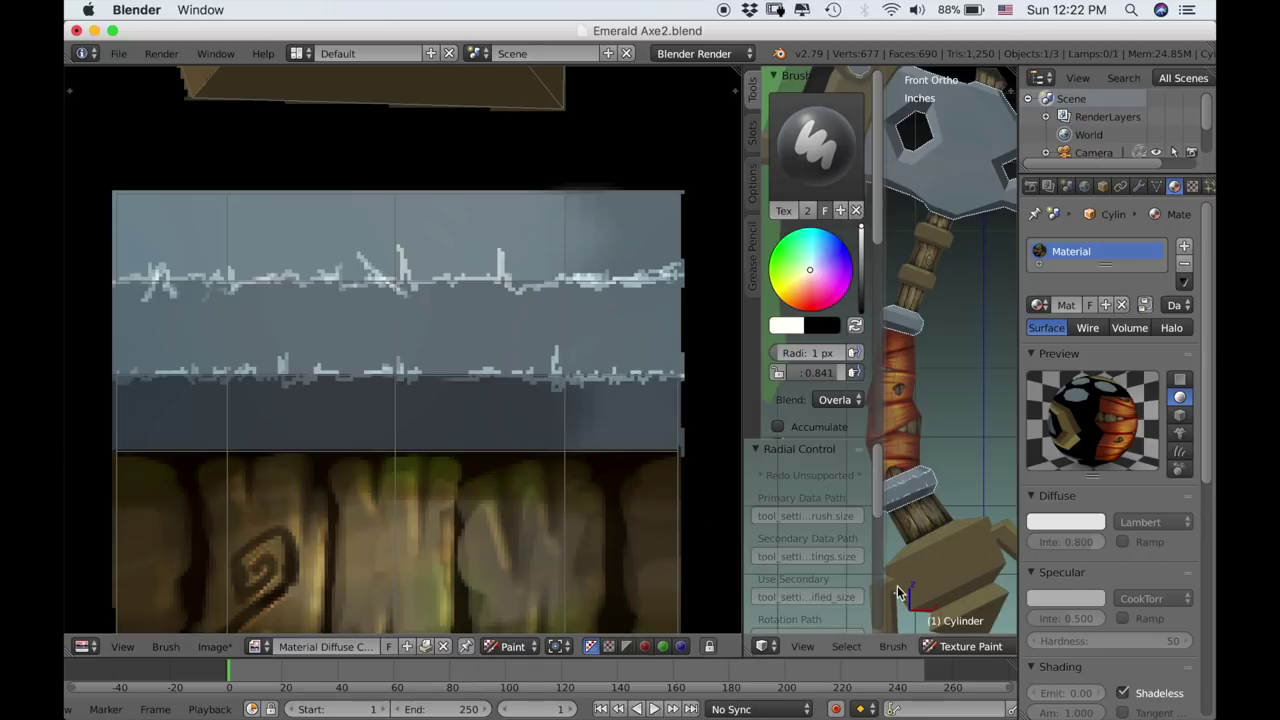
Hide the tool shelf in the 3D view and inspect the highlighted metal band below the red handle wrap.
scroll(963, 440, "up", 6)
middle_click_drag(963, 434, 880, 381, "shift")
key("t")
scroll(895, 405, "down", 5)
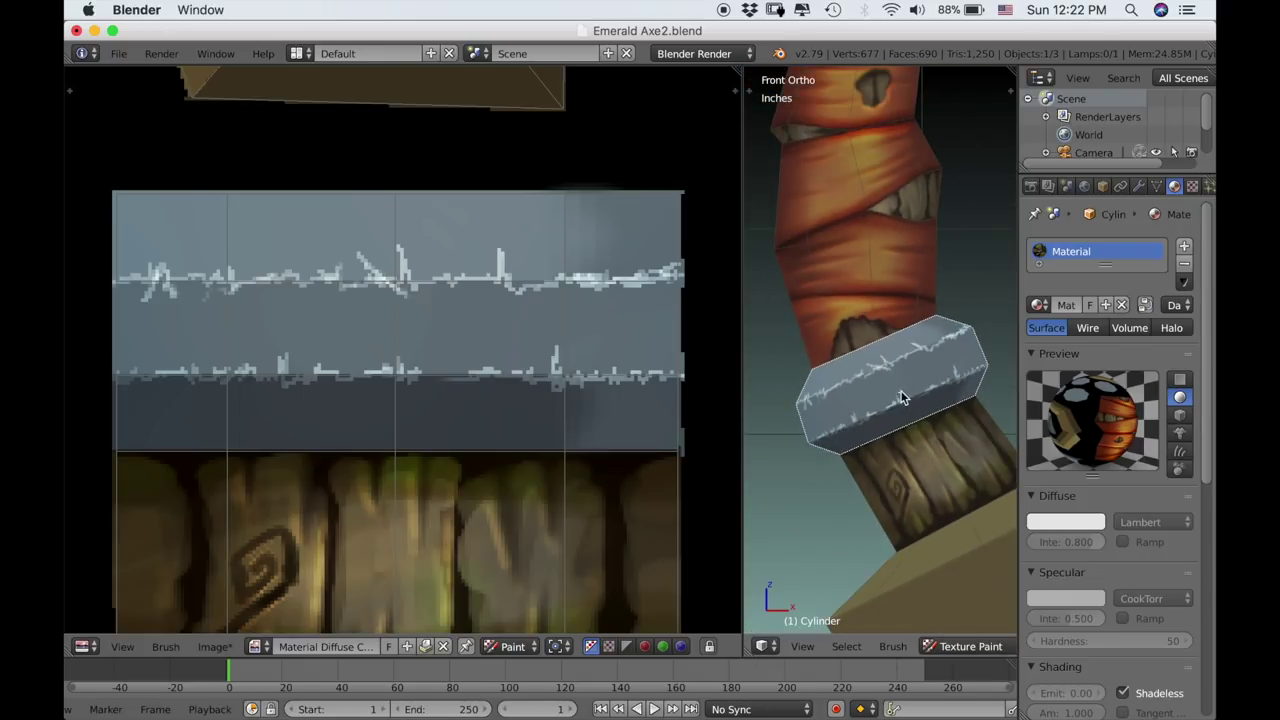
Paint jagged white wear highlights along both horizontal edges of the blue band on the narrower handle strip.
scroll(905, 370, "up", 7)
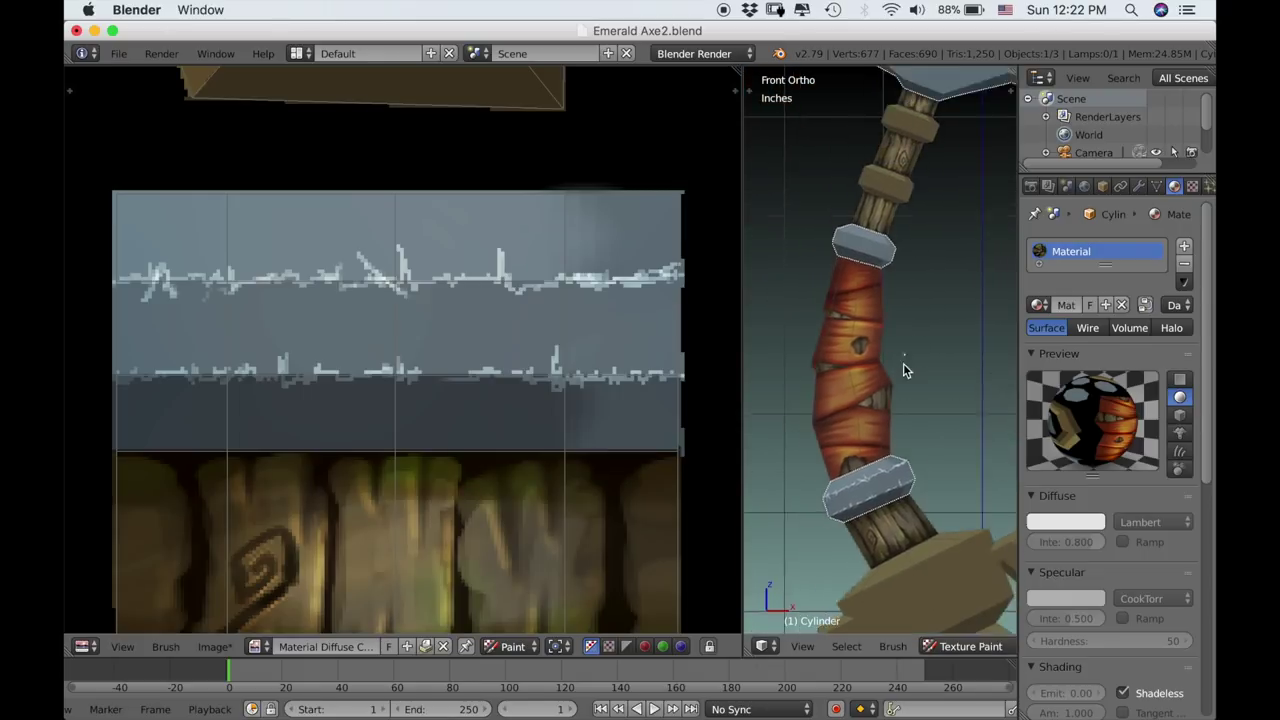
scroll(574, 386, "down", 4)
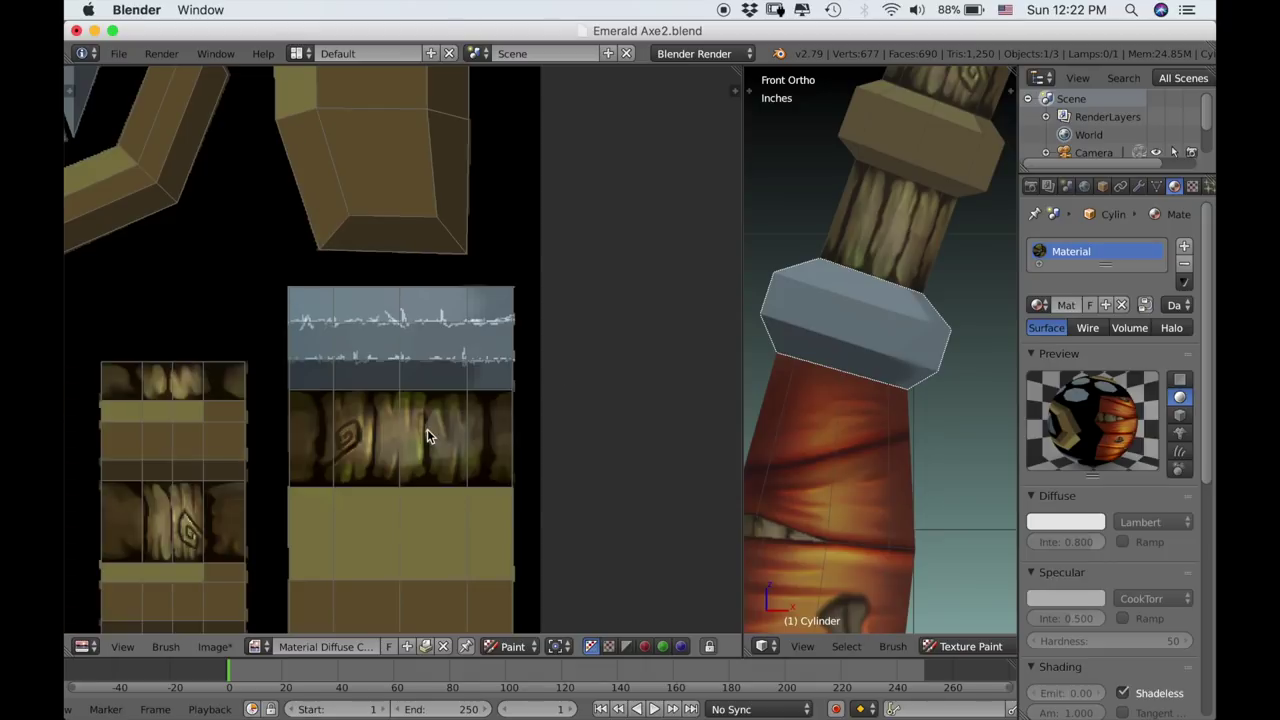
scroll(410, 430, "down", 2)
middle_click_drag(410, 430, 487, 194)
scroll(457, 386, "up", 8)
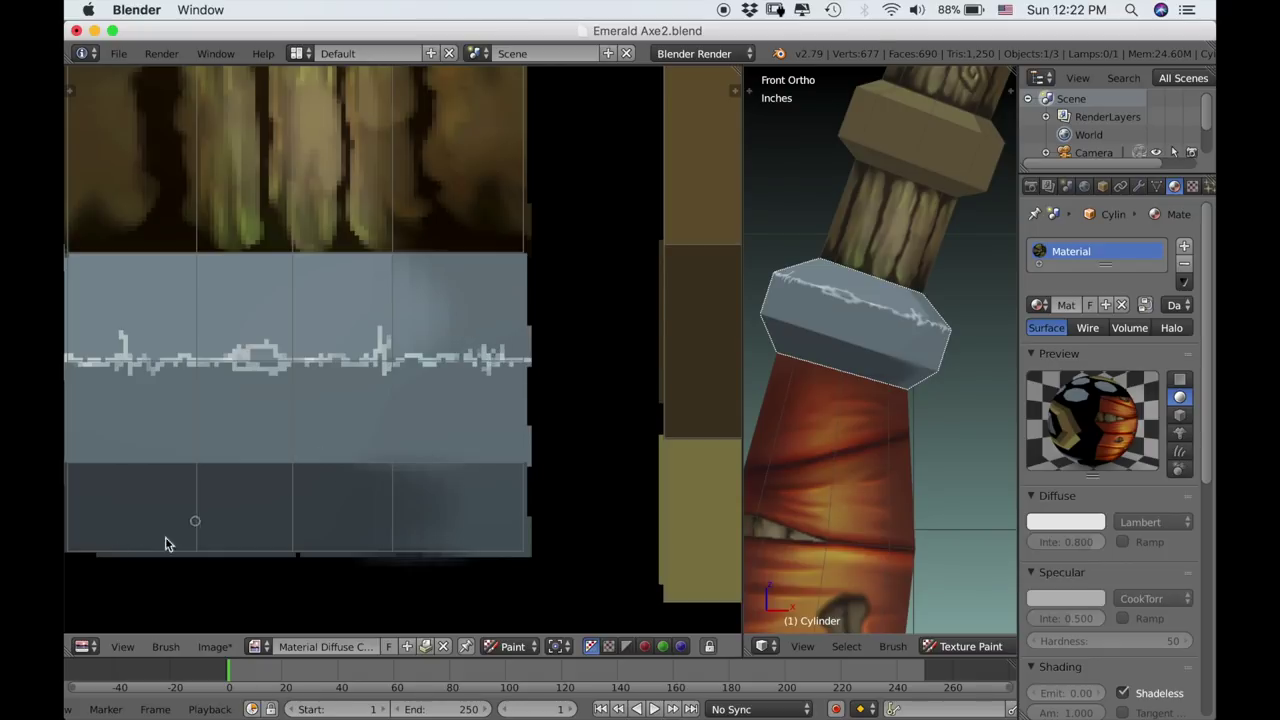
mouse_move(66, 443)
left_mouse_down()
mouse_move(92, 454)
mouse_move(65, 457)
left_mouse_up()
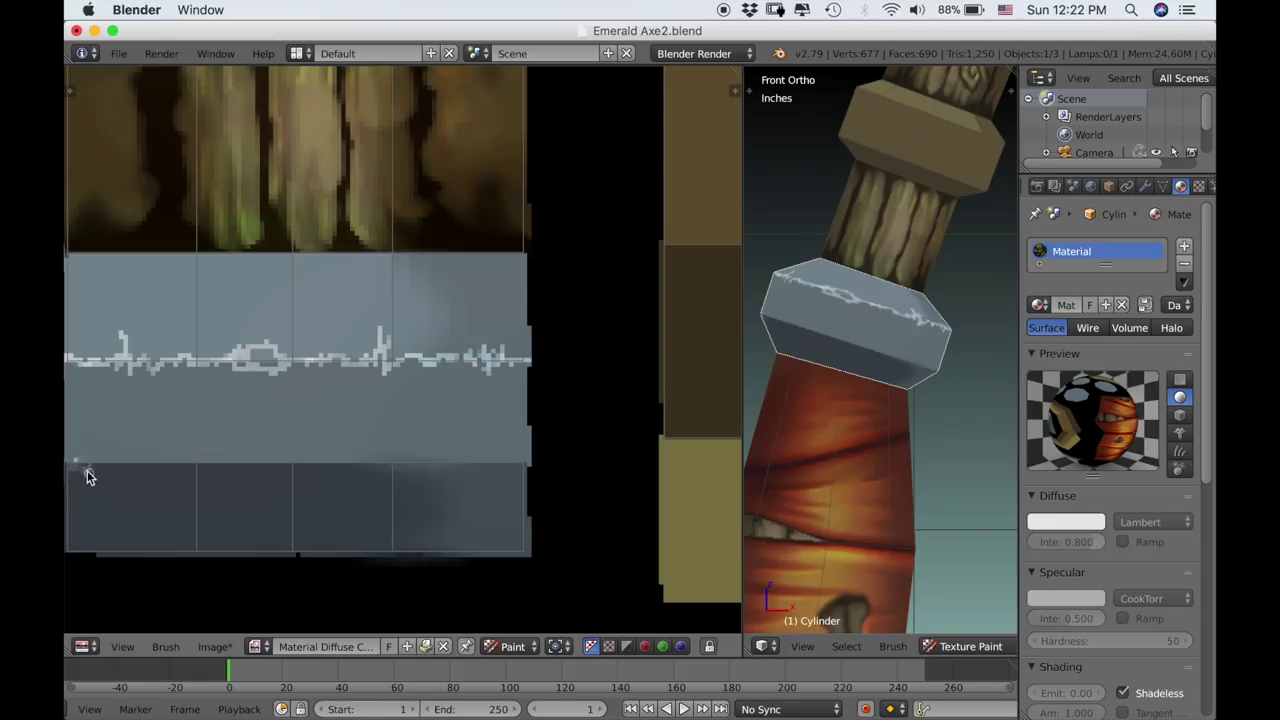
middle_click_drag(219, 504, 295, 511)
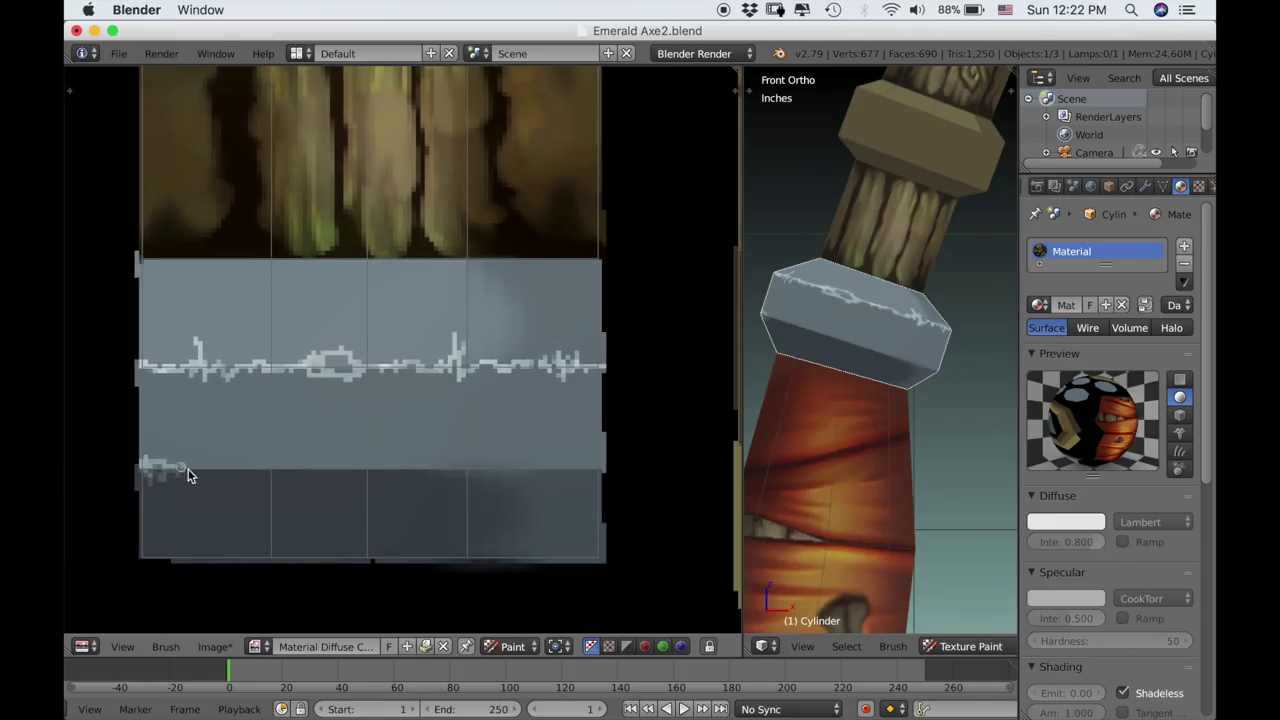
left_click_drag(230, 466, 312, 466)
left_click(334, 466)
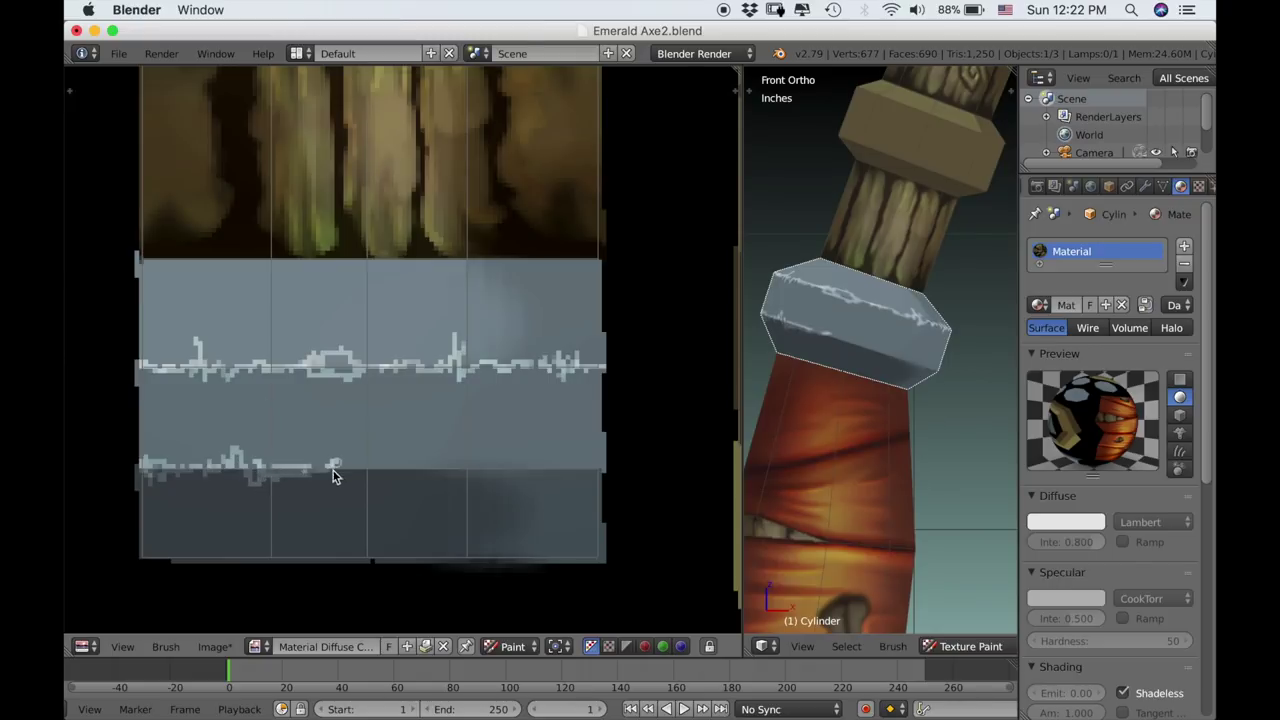
left_click(400, 466)
mouse_move(418, 470)
left_mouse_down()
mouse_move(418, 453)
mouse_move(365, 467)
mouse_move(472, 467)
left_mouse_up()
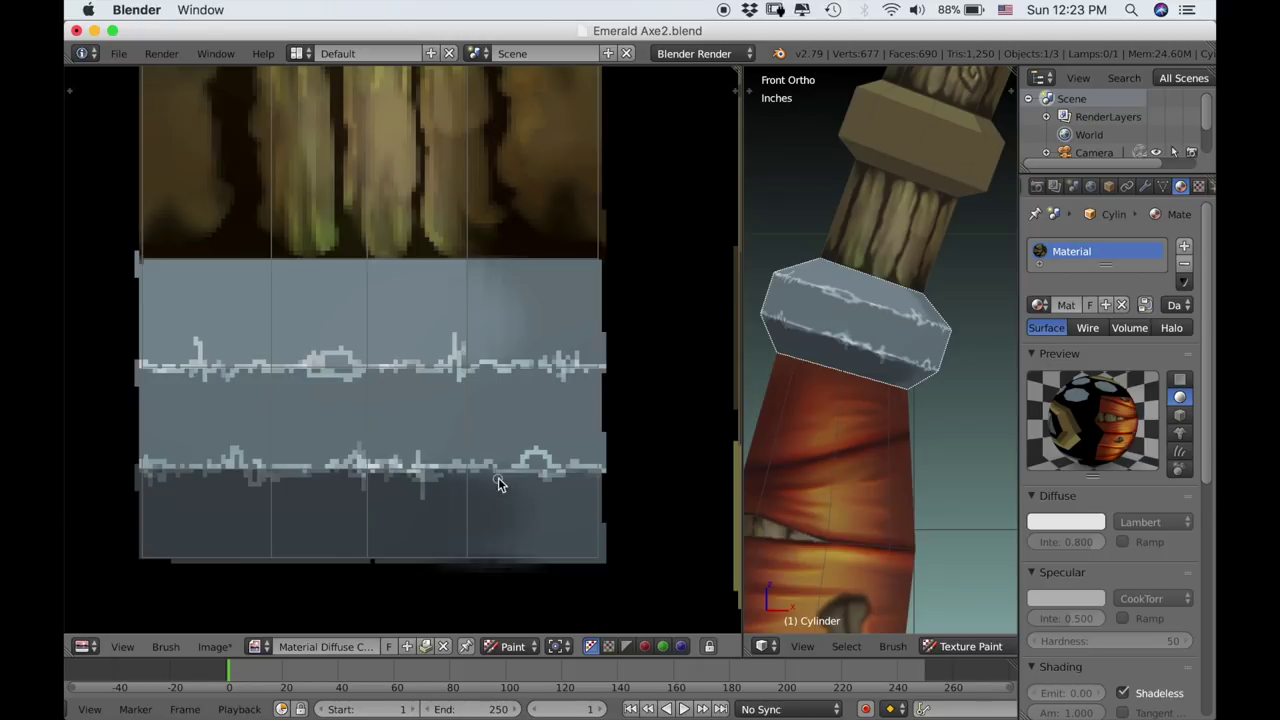
Widen the 3D view and frame the pommel ring with its metal spikes up close.
scroll(932, 369, "down", 8)
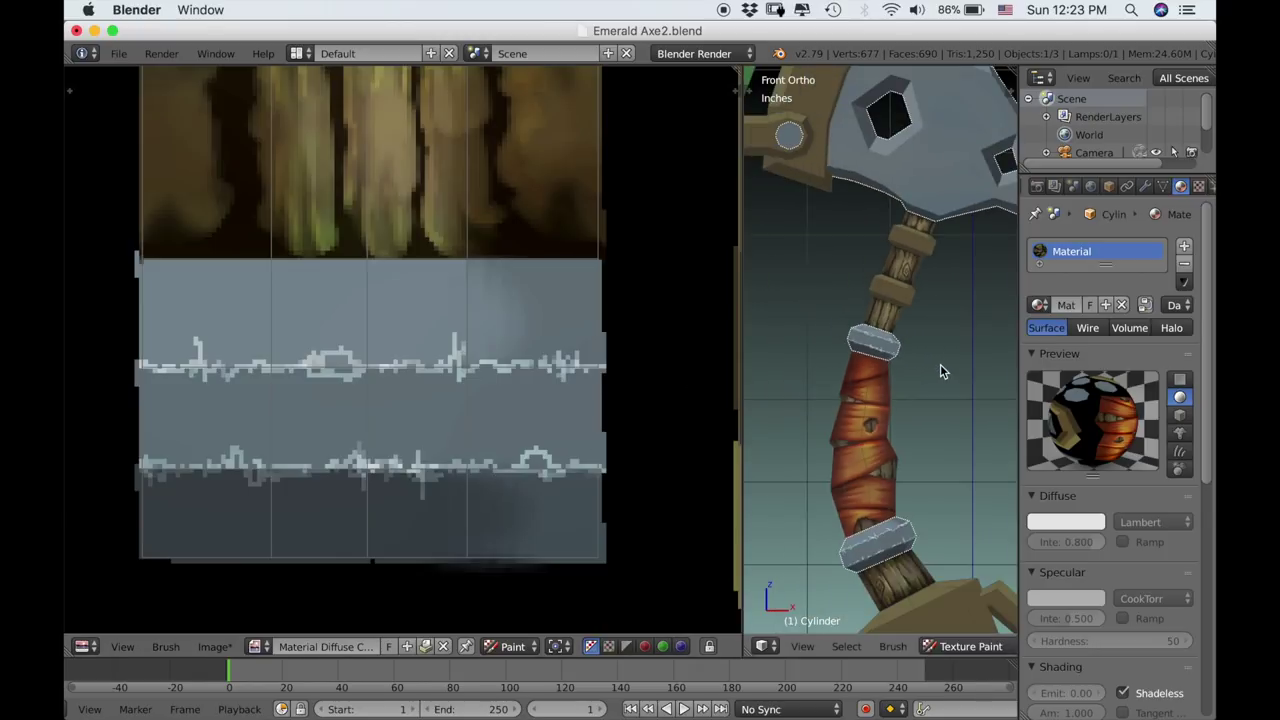
middle_click_drag(941, 369, 926, 182, "shift")
scroll(921, 255, "down", 2)
middle_click_drag(923, 338, 891, 257, "shift")
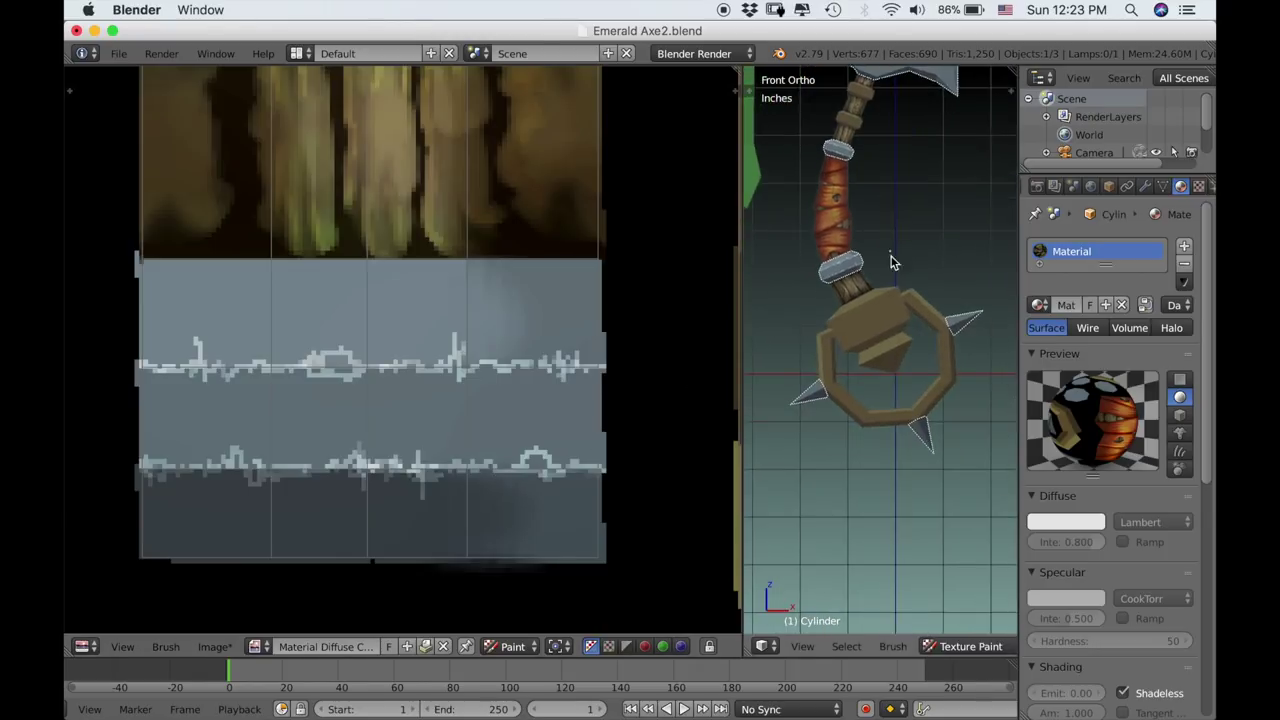
scroll(928, 336, "up", 3)
scroll(918, 354, "down", 1)
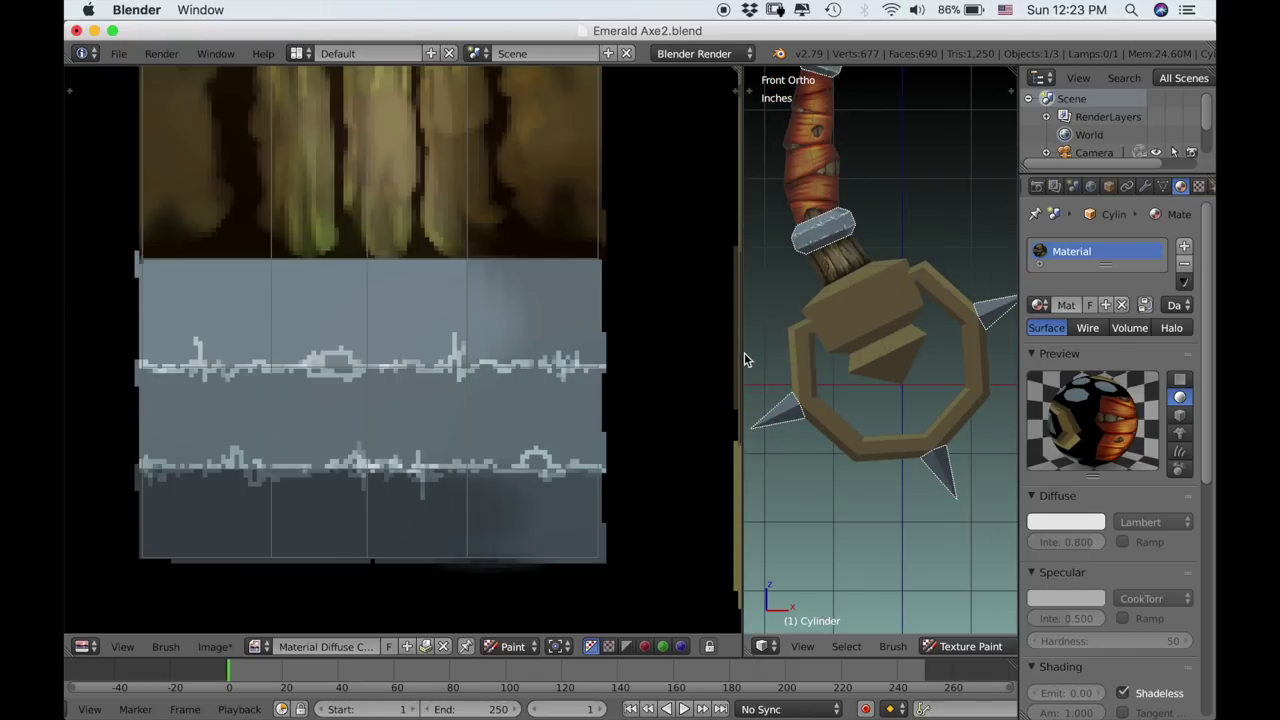
left_click_drag(744, 352, 646, 365)
scroll(745, 366, "up", 3)
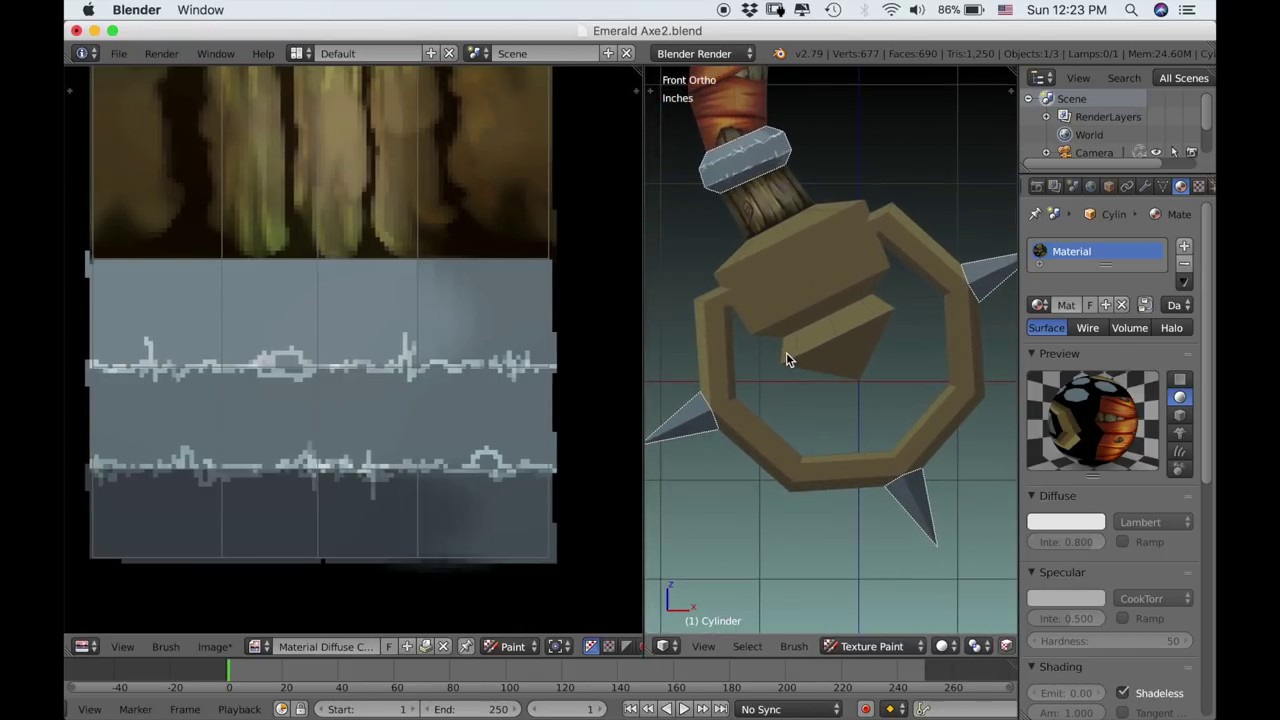
Paint a thin, jagged white highlight down the upper outer edge of the first spike in the texture.
scroll(398, 312, "down", 6)
middle_click_drag(334, 314, 432, 623)
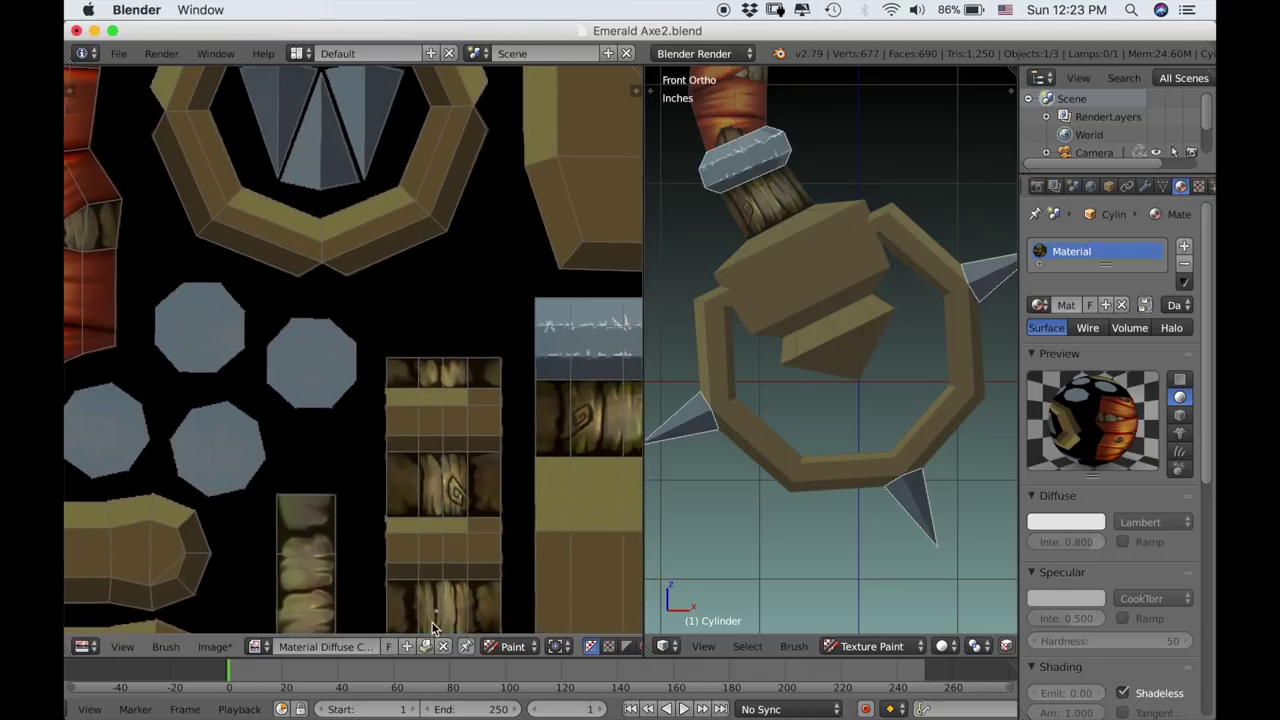
scroll(300, 334, "up", 4)
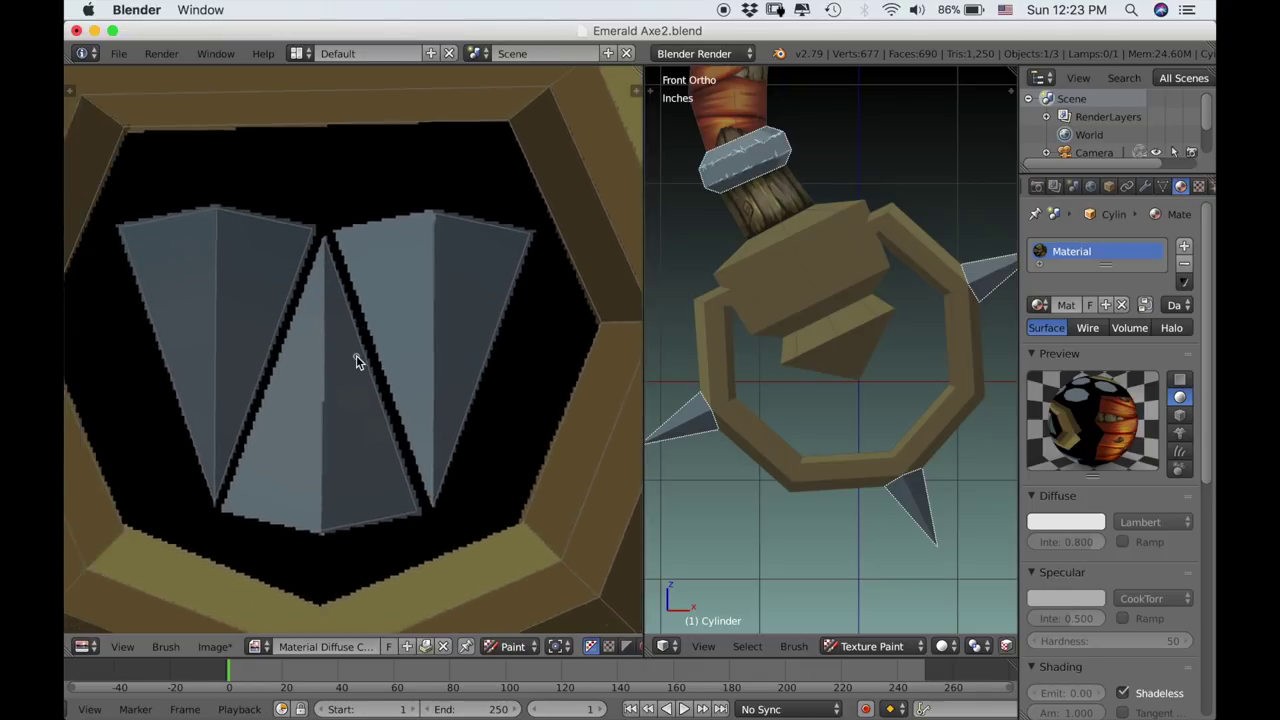
scroll(357, 362, "up", 3)
middle_click_drag(371, 343, 411, 329)
scroll(403, 320, "down", 3)
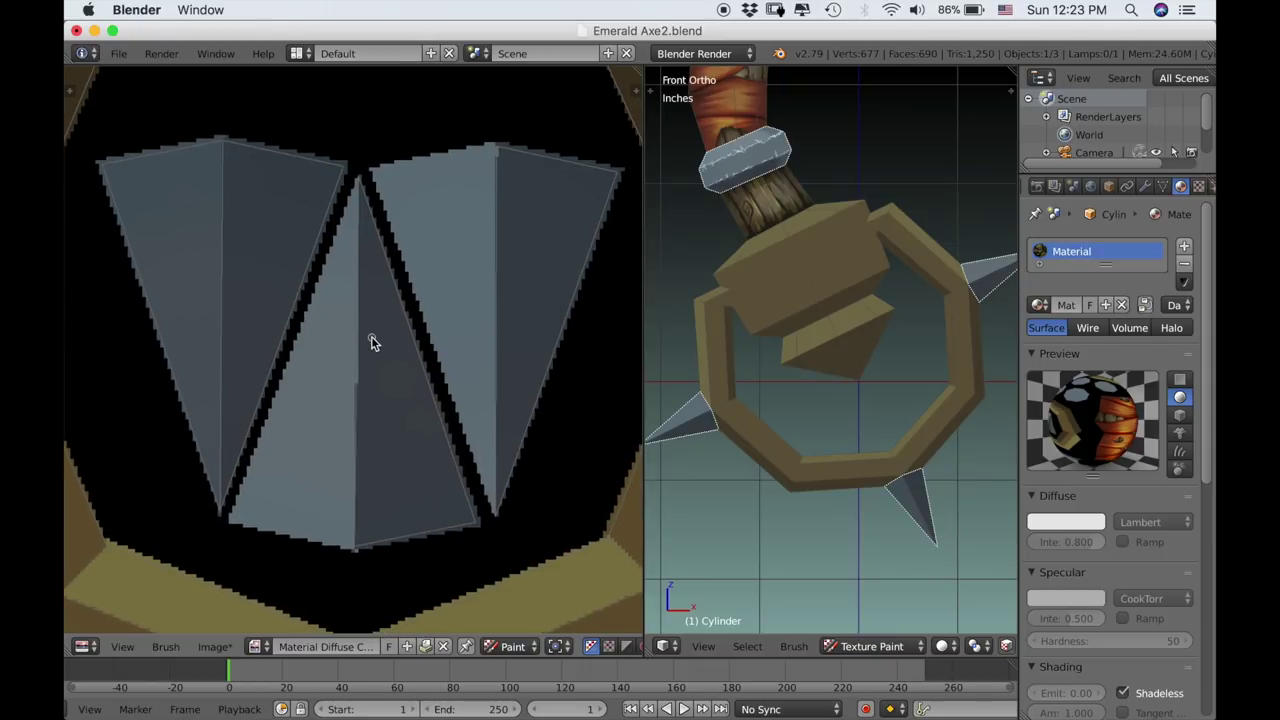
mouse_move(112, 172)
left_mouse_down()
mouse_move(136, 222)
mouse_move(140, 277)
left_mouse_up()
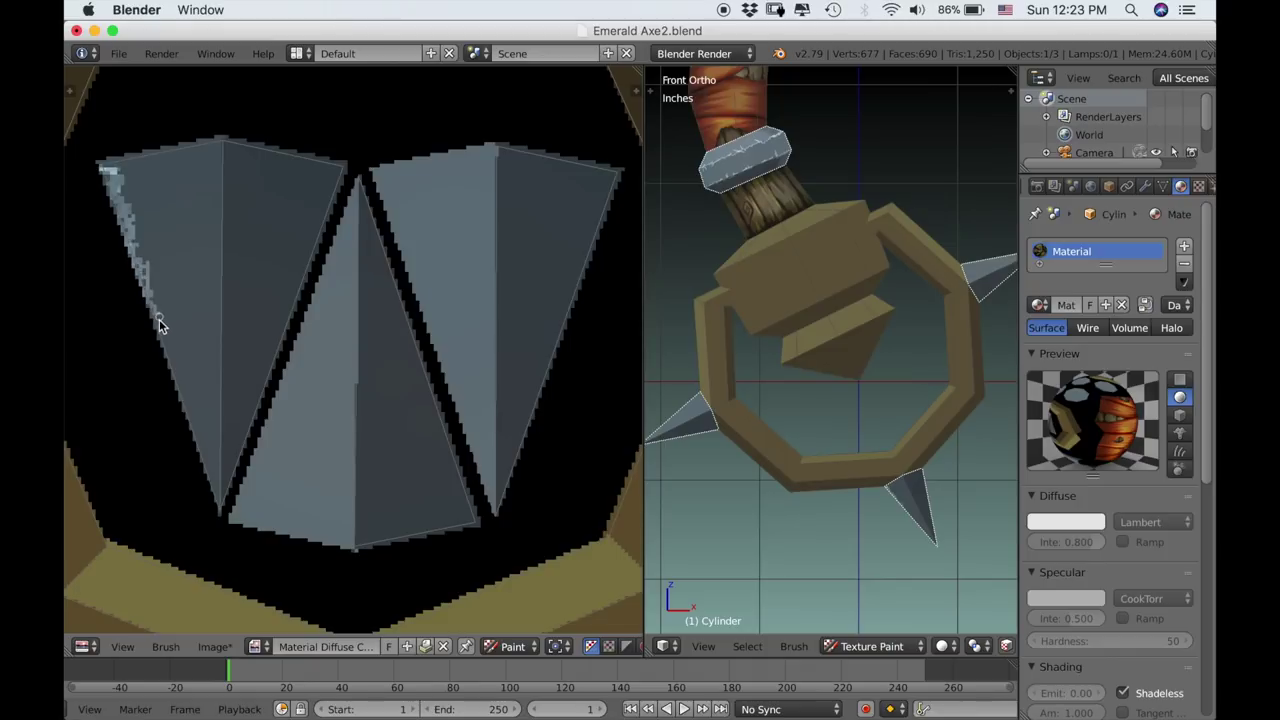
Enlarge the brush and paint soft, uneven white highlights along the slanted edges of all three spikes.
key("f")
left_click(263, 299)
key("f")
left_click(172, 289)
mouse_move(174, 289)
left_mouse_down()
mouse_move(157, 314)
mouse_move(210, 512)
left_mouse_up()
left_click_drag(172, 412, 107, 175)
mouse_move(344, 193)
left_mouse_down()
mouse_move(342, 172)
mouse_move(312, 298)
mouse_move(345, 217)
mouse_move(297, 308)
mouse_move(228, 523)
mouse_move(345, 182)
left_mouse_up()
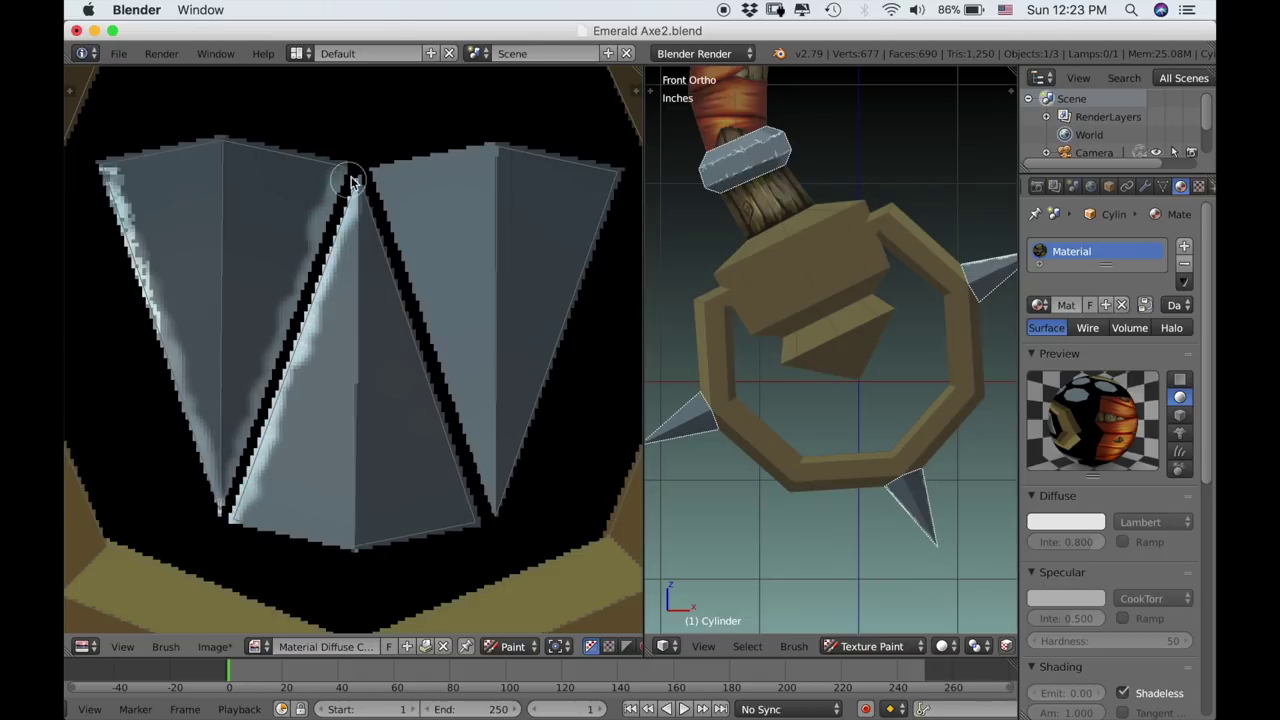
mouse_move(215, 472)
left_mouse_down()
mouse_move(194, 449)
mouse_move(108, 172)
left_mouse_up()
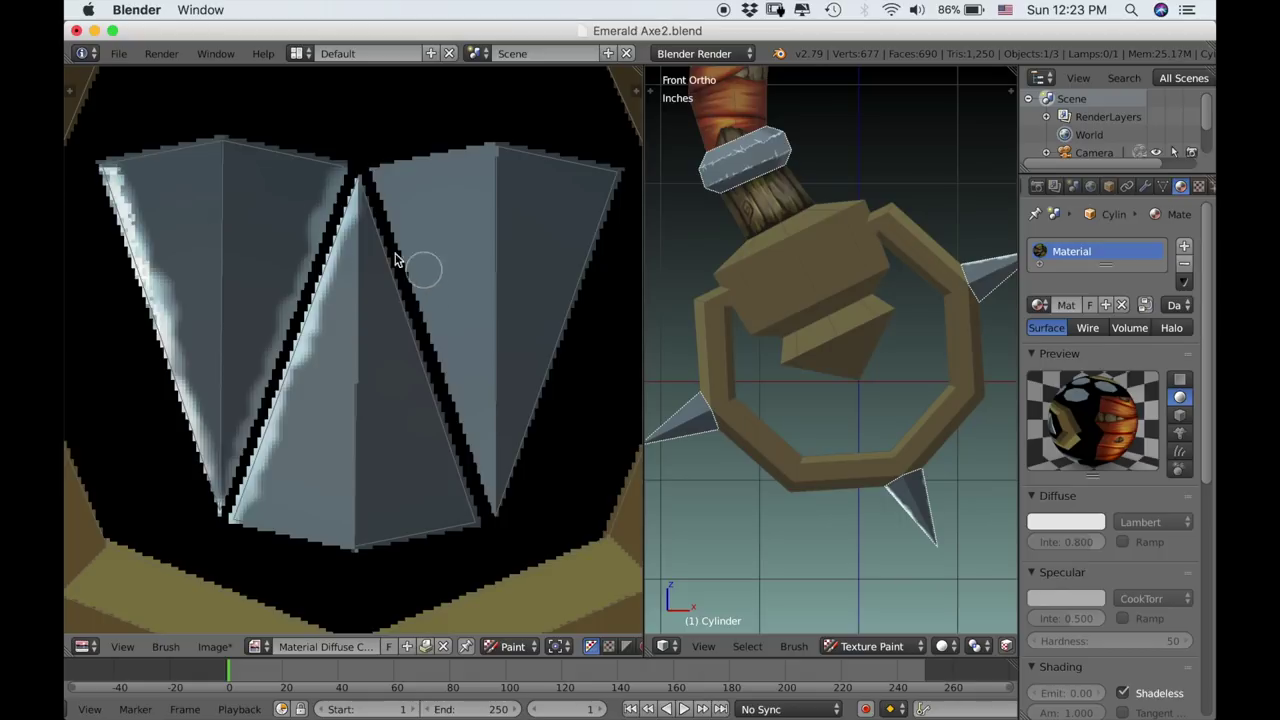
mouse_move(378, 232)
left_mouse_down()
mouse_move(420, 334)
mouse_move(400, 262)
mouse_move(418, 365)
mouse_move(437, 403)
mouse_move(443, 393)
mouse_move(449, 449)
mouse_move(482, 502)
mouse_move(466, 452)
mouse_move(470, 496)
left_mouse_up()
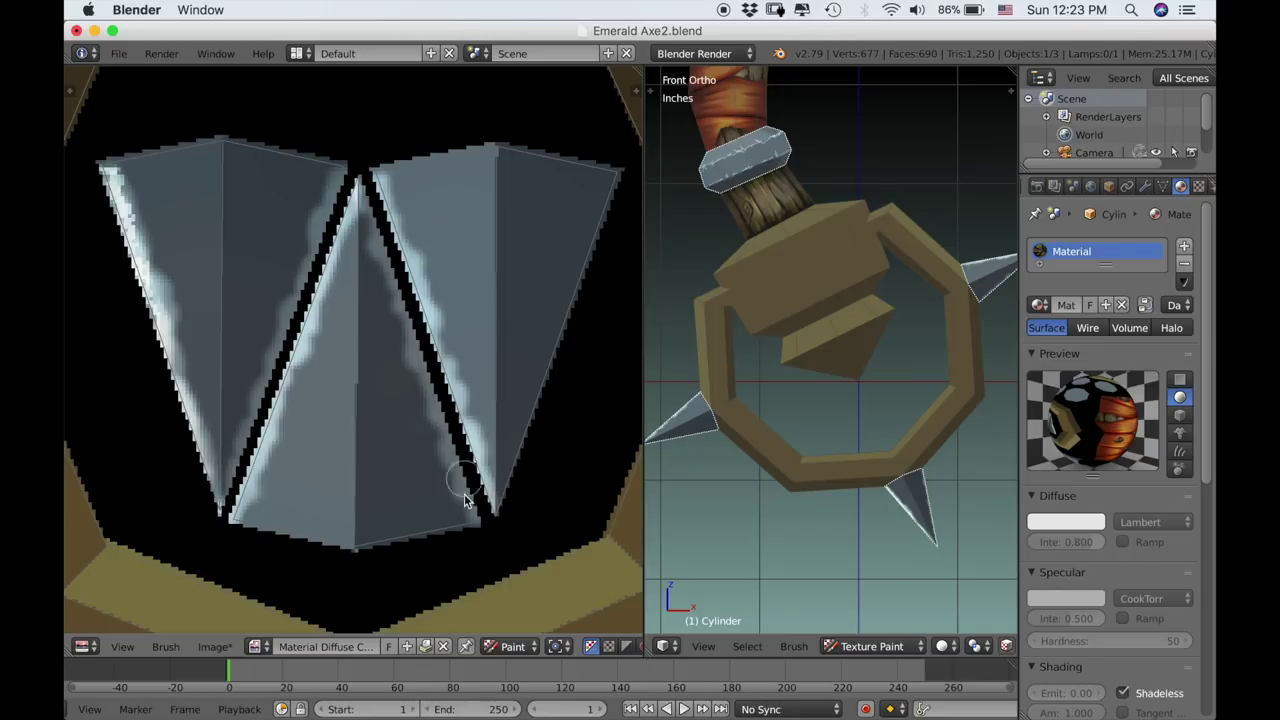
mouse_move(604, 220)
left_mouse_down()
mouse_move(608, 177)
mouse_move(591, 277)
mouse_move(500, 509)
mouse_move(543, 409)
mouse_move(571, 286)
mouse_move(576, 340)
left_mouse_up()
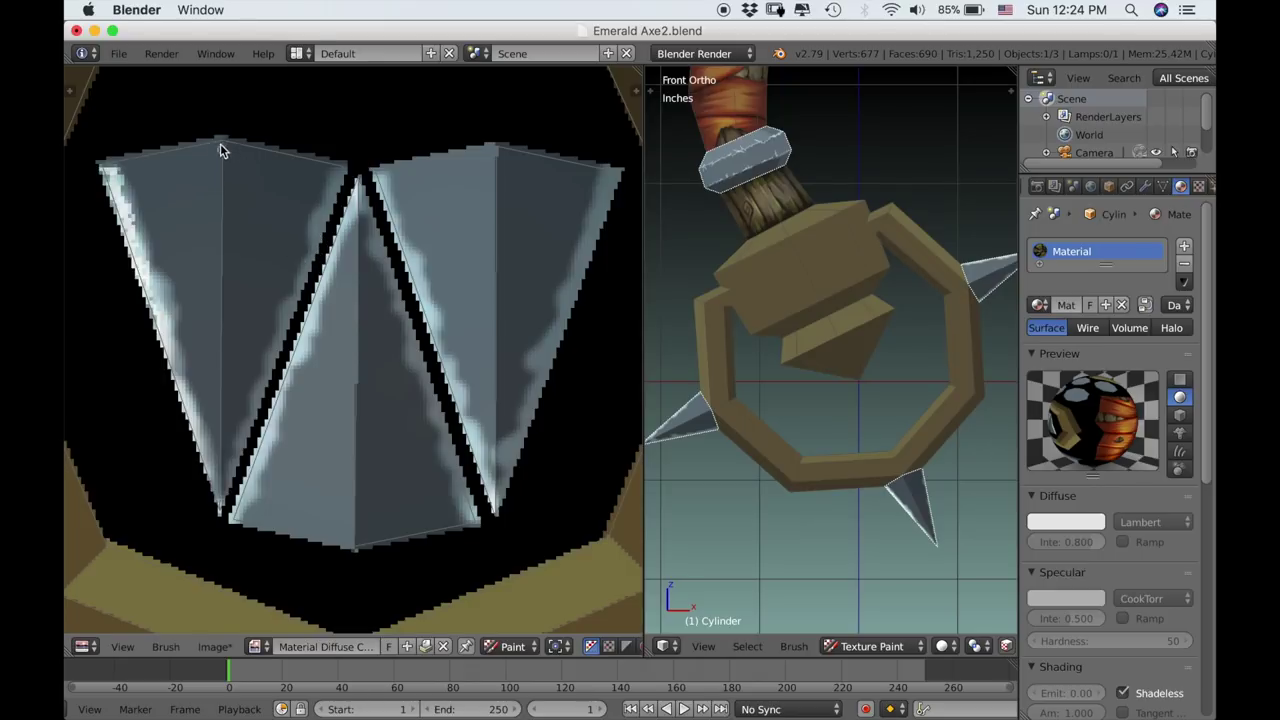
Paint thin, jagged white wear lines down the central ridges of the three spikes with a small brush.
left_click_drag(225, 175, 226, 472)
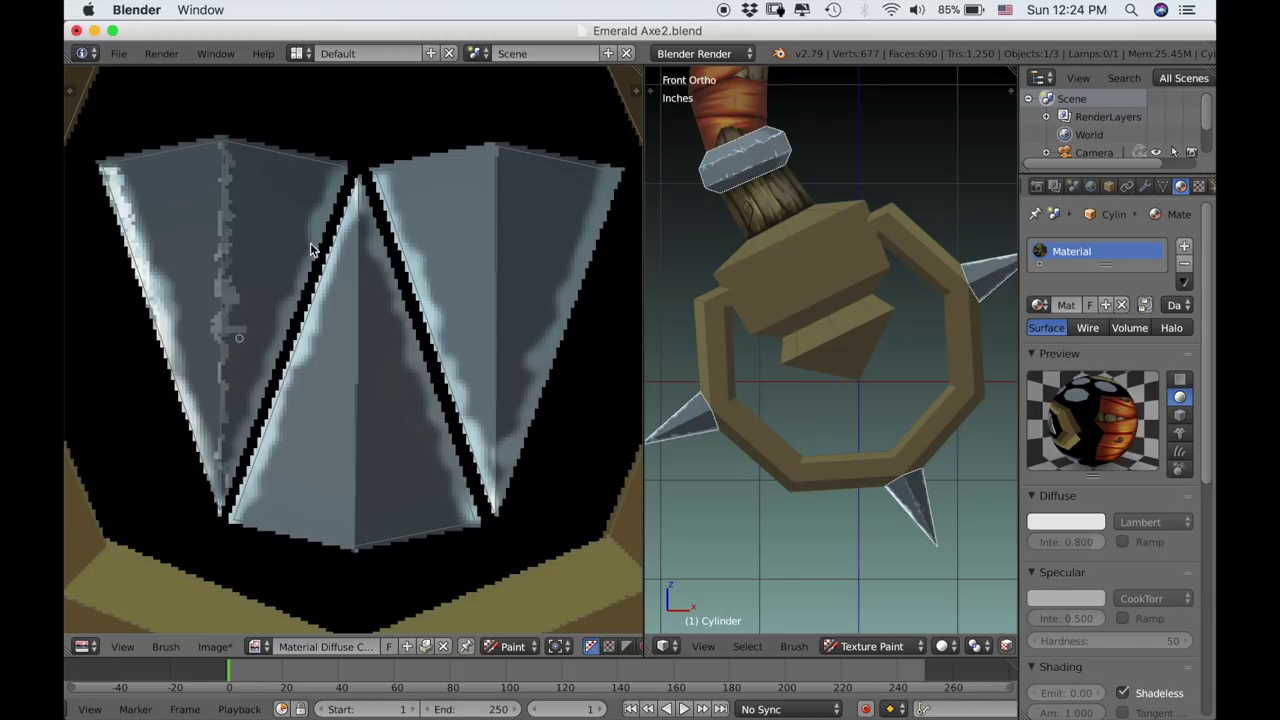
left_click_drag(358, 182, 357, 513)
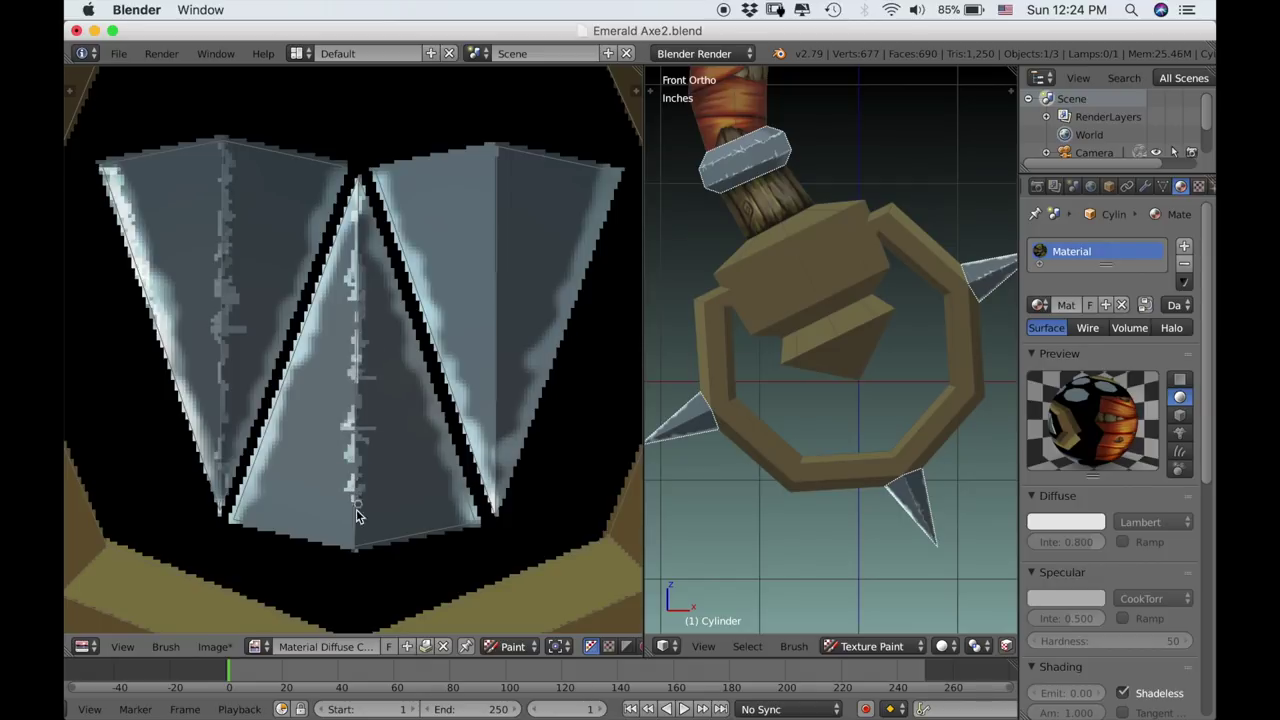
mouse_move(498, 473)
left_mouse_down()
mouse_move(497, 165)
mouse_move(498, 318)
mouse_move(498, 190)
mouse_move(480, 362)
left_mouse_up()
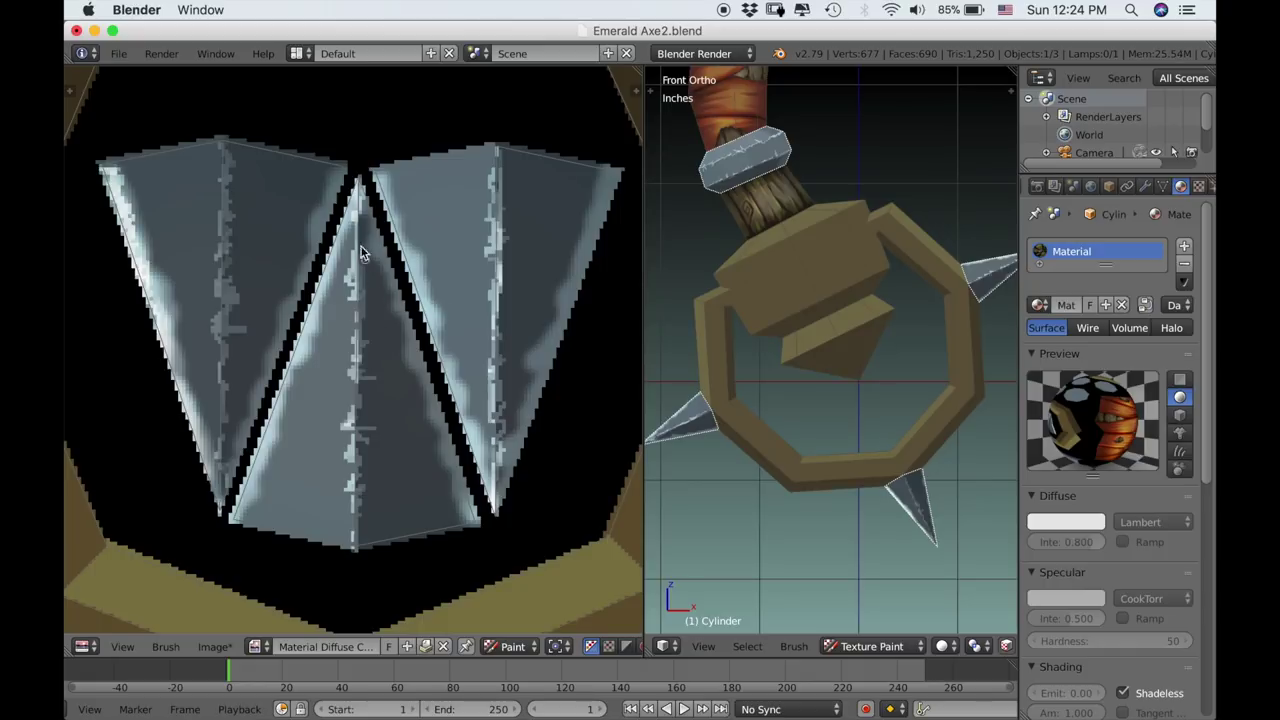
left_click_drag(362, 252, 352, 498)
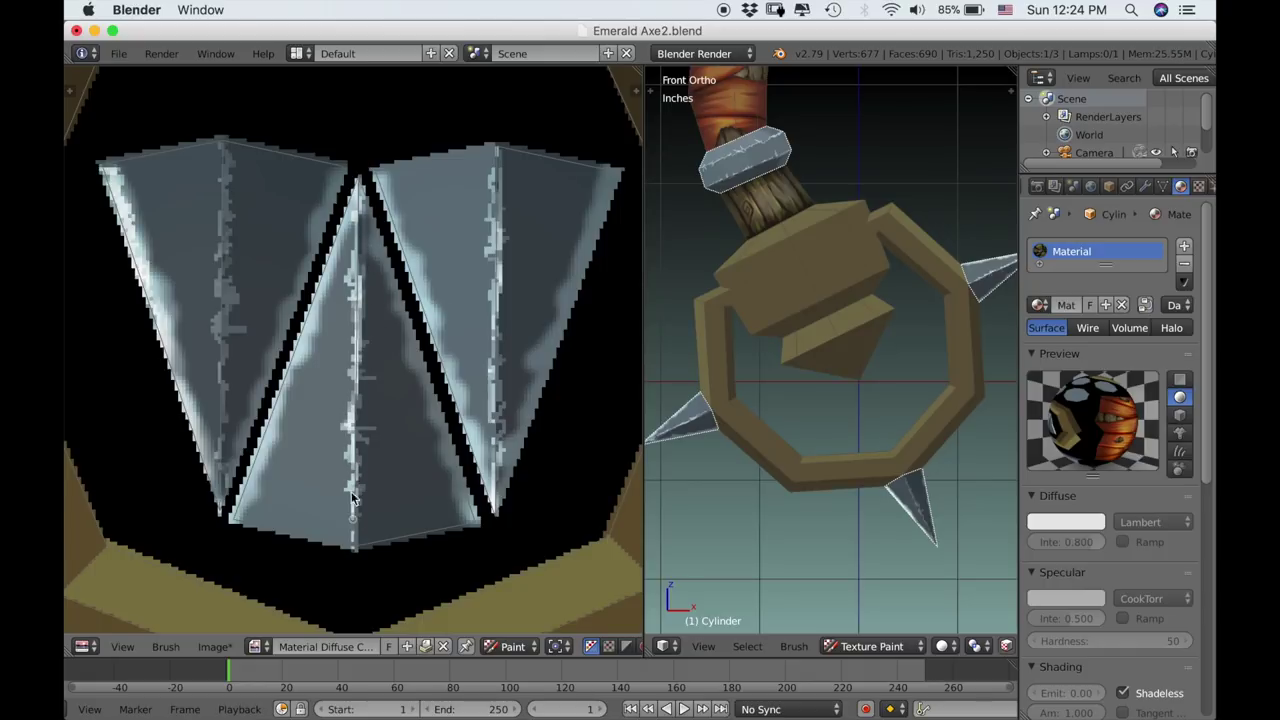
left_click_drag(225, 181, 225, 495)
Add thin, jagged white wear marks over the soft highlights on the spikes' slanted edges and check them on the model.
mouse_move(336, 193)
left_mouse_down()
mouse_move(232, 500)
mouse_move(316, 311)
left_mouse_up()
mouse_move(326, 265)
left_mouse_down()
mouse_move(356, 212)
mouse_move(390, 250)
mouse_move(472, 480)
mouse_move(528, 430)
mouse_move(618, 188)
left_mouse_up()
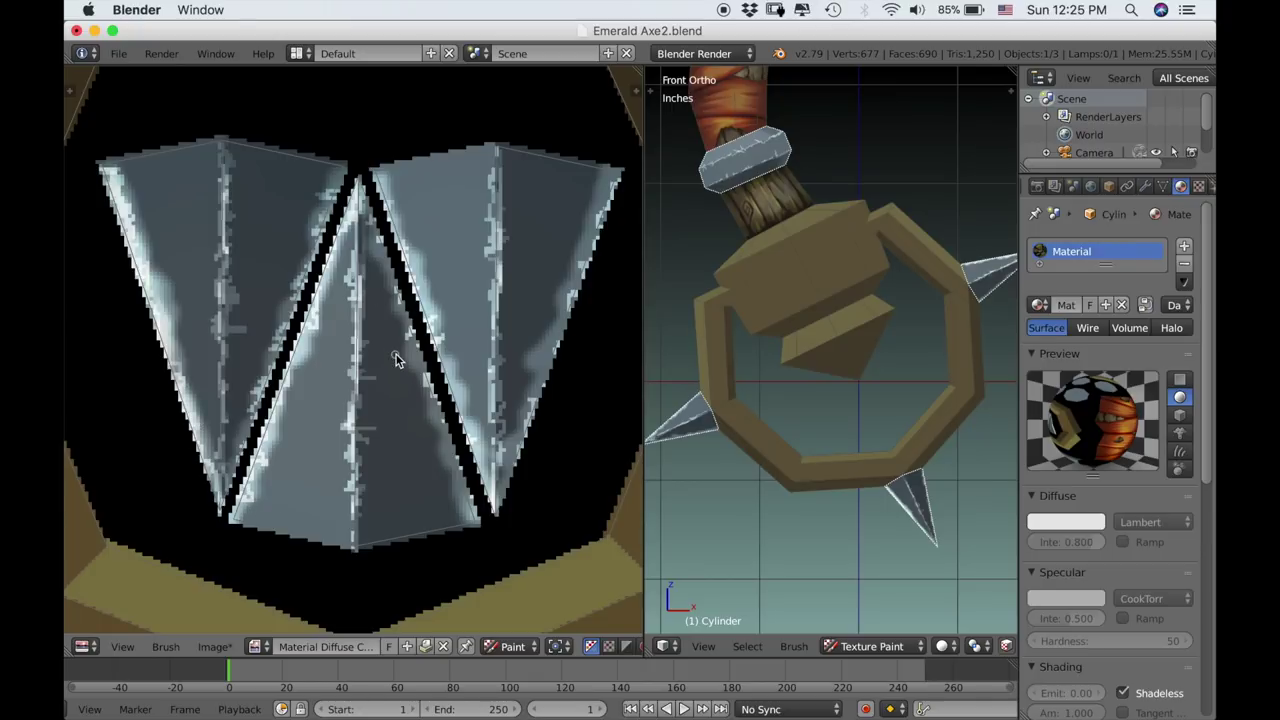
scroll(824, 485, "down", 3)
scroll(845, 488, "up", 2)
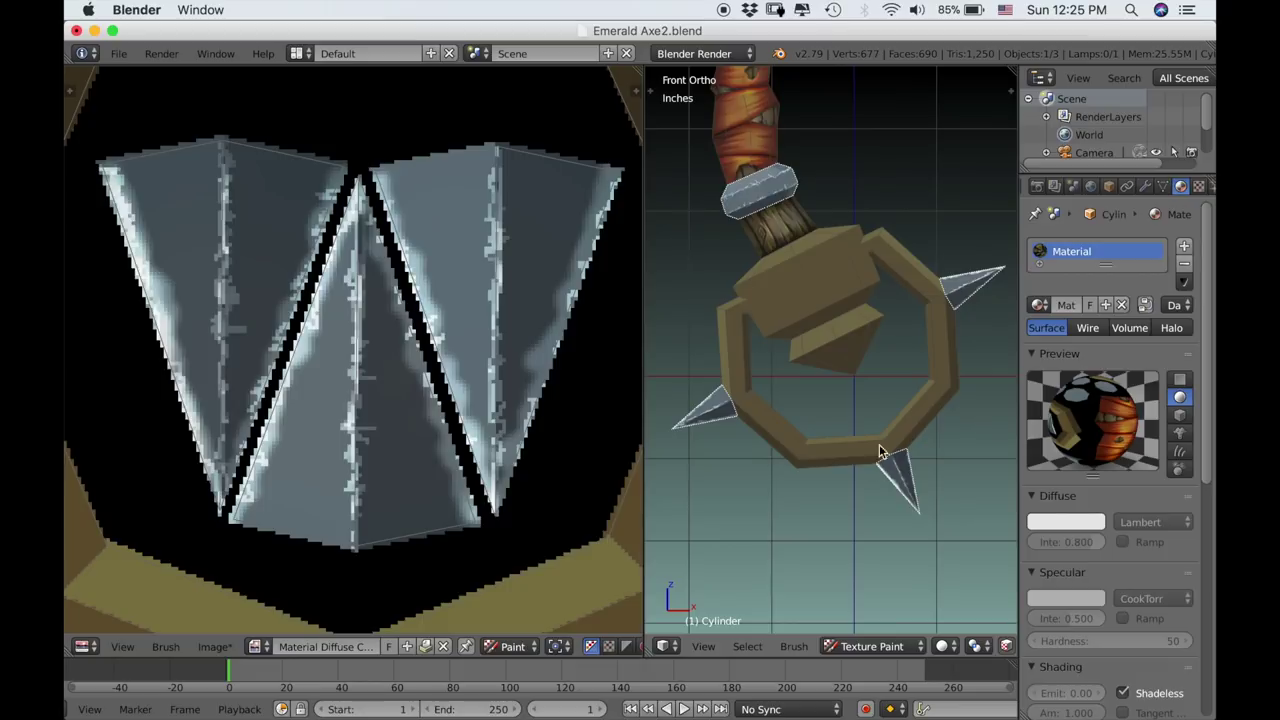
Paint a thin, jagged white wear highlight along the axe head's upper bevel edge down to its pointed tip.
middle_click_drag(873, 401, 842, 545, "shift")
scroll(882, 450, "down", 3)
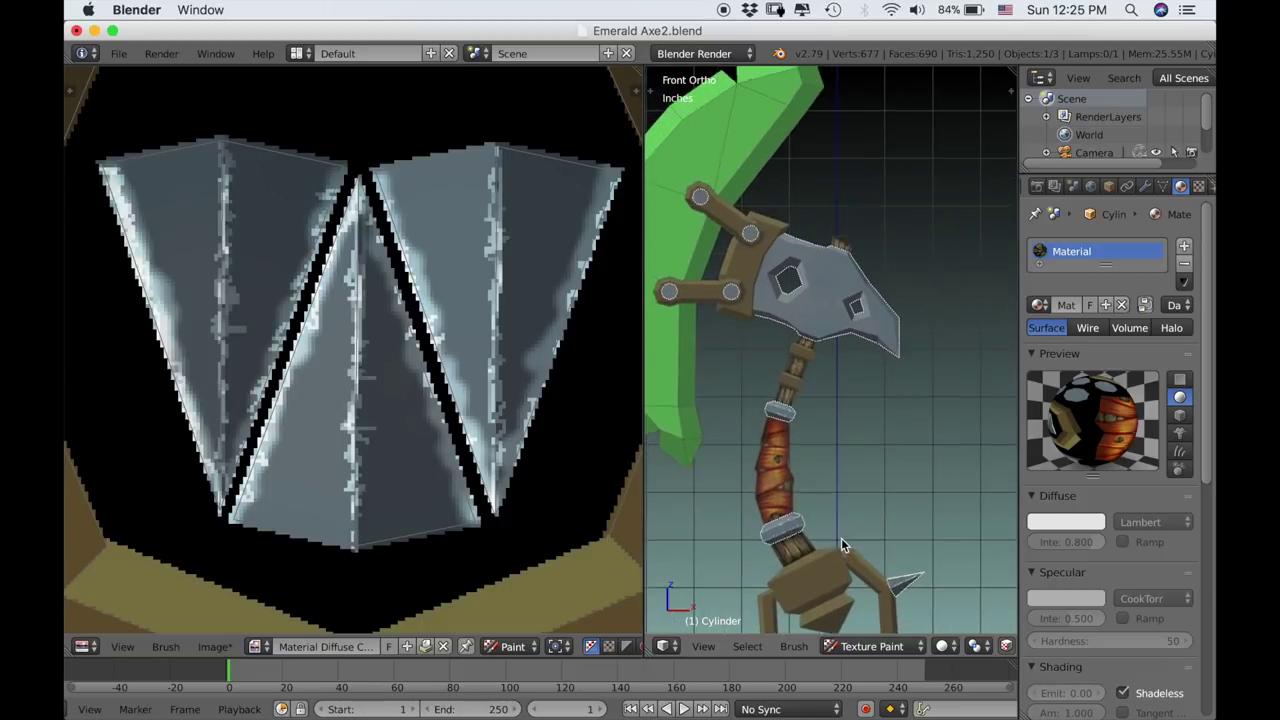
scroll(837, 441, "up", 4)
scroll(833, 442, "up", 2, "shift")
scroll(378, 330, "down", 2)
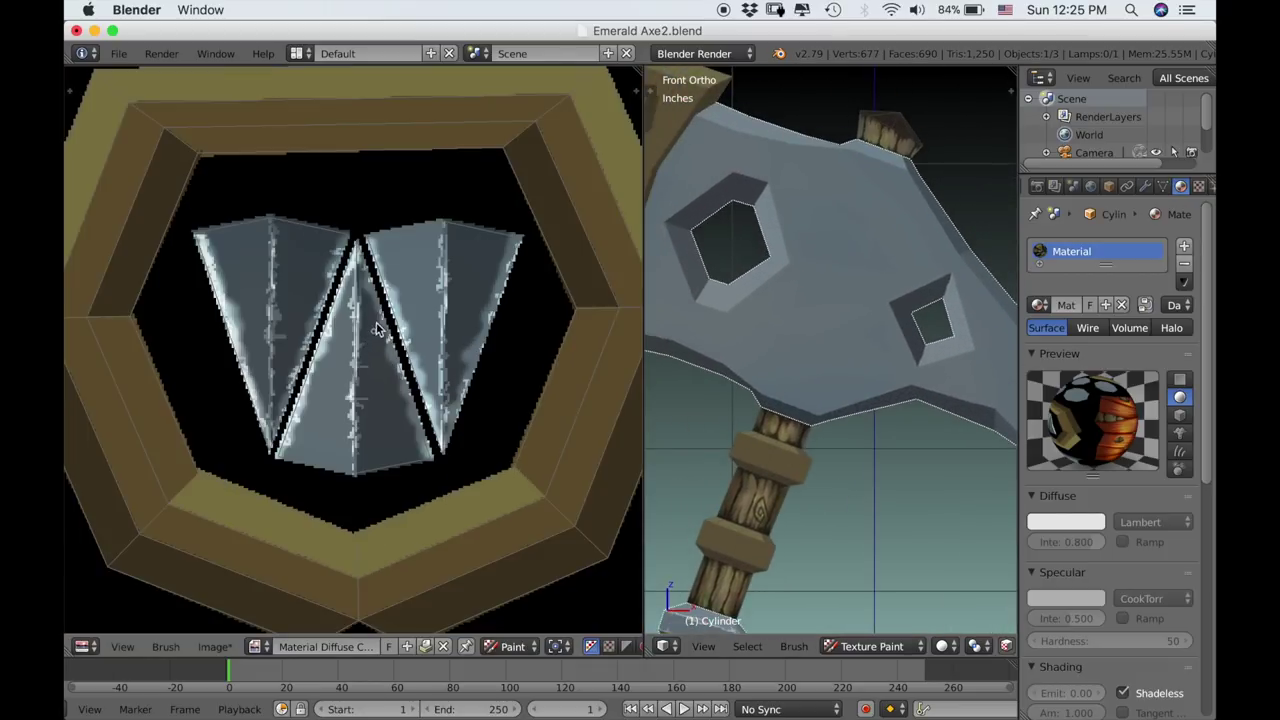
scroll(366, 420, "down", 5)
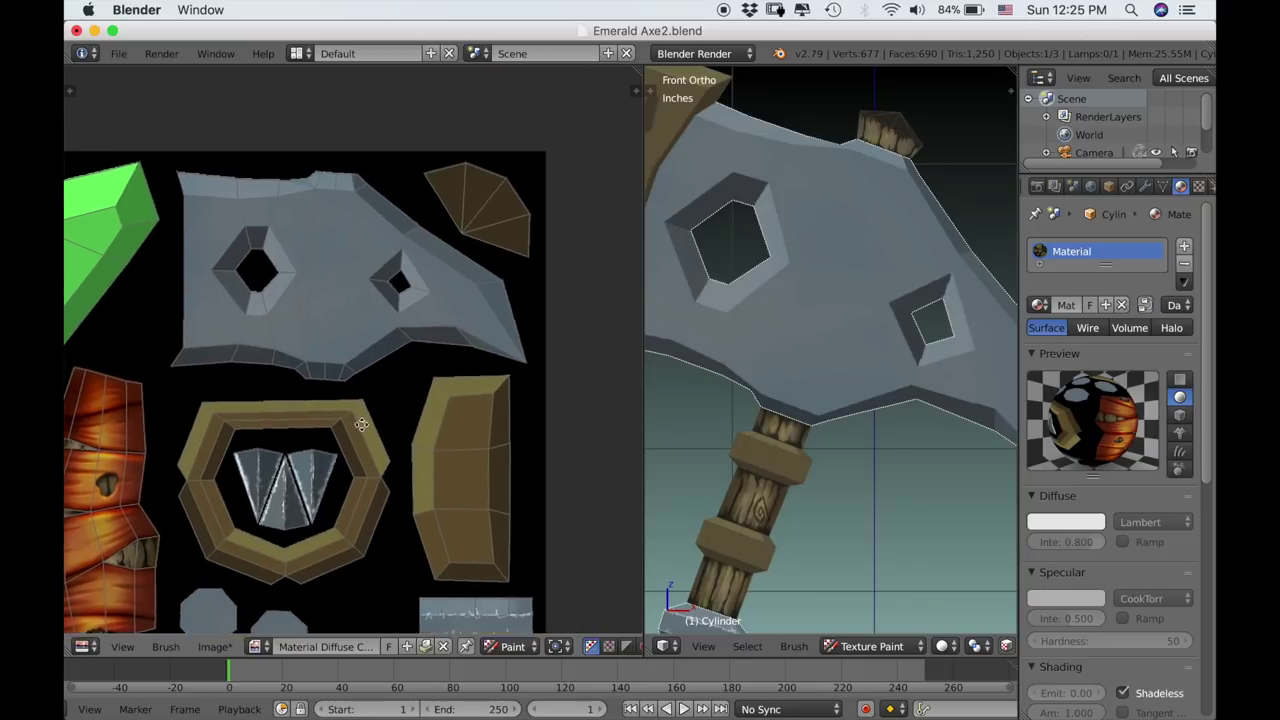
scroll(361, 424, "up", 6)
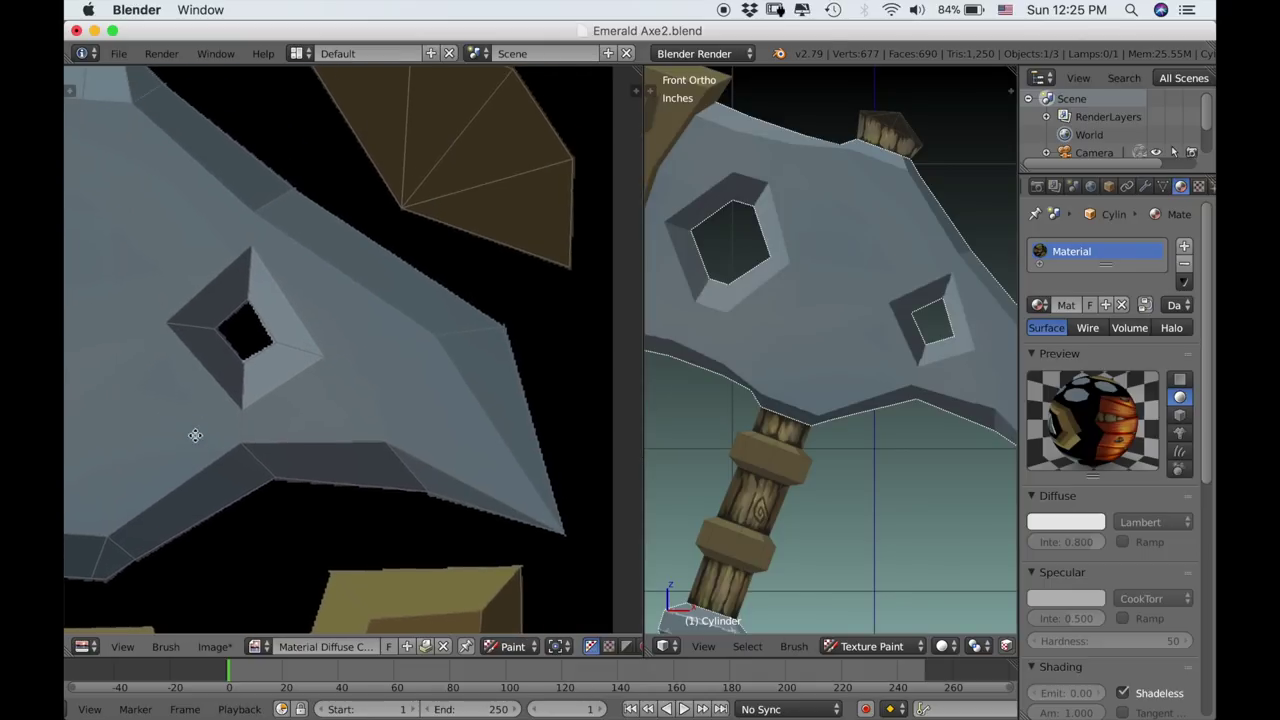
scroll(206, 436, "up", 1)
middle_click_drag(195, 435, 268, 465)
scroll(242, 455, "down", 1)
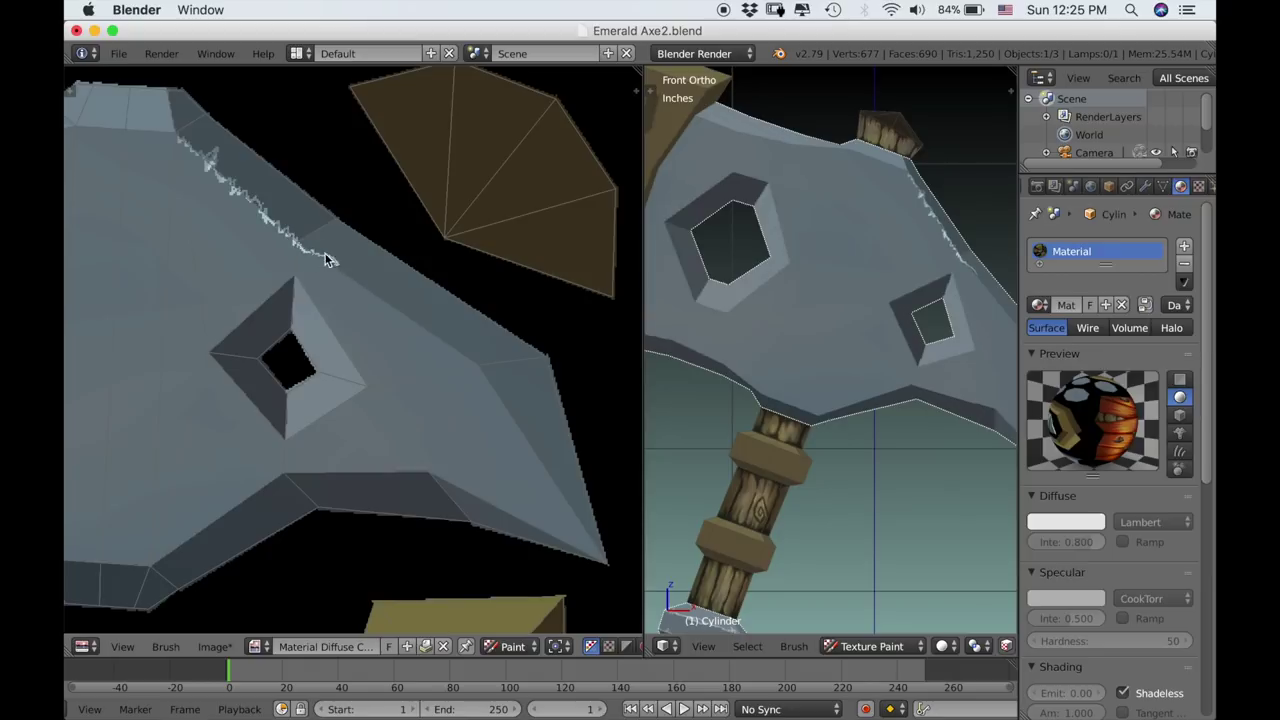
left_click_drag(325, 258, 328, 272)
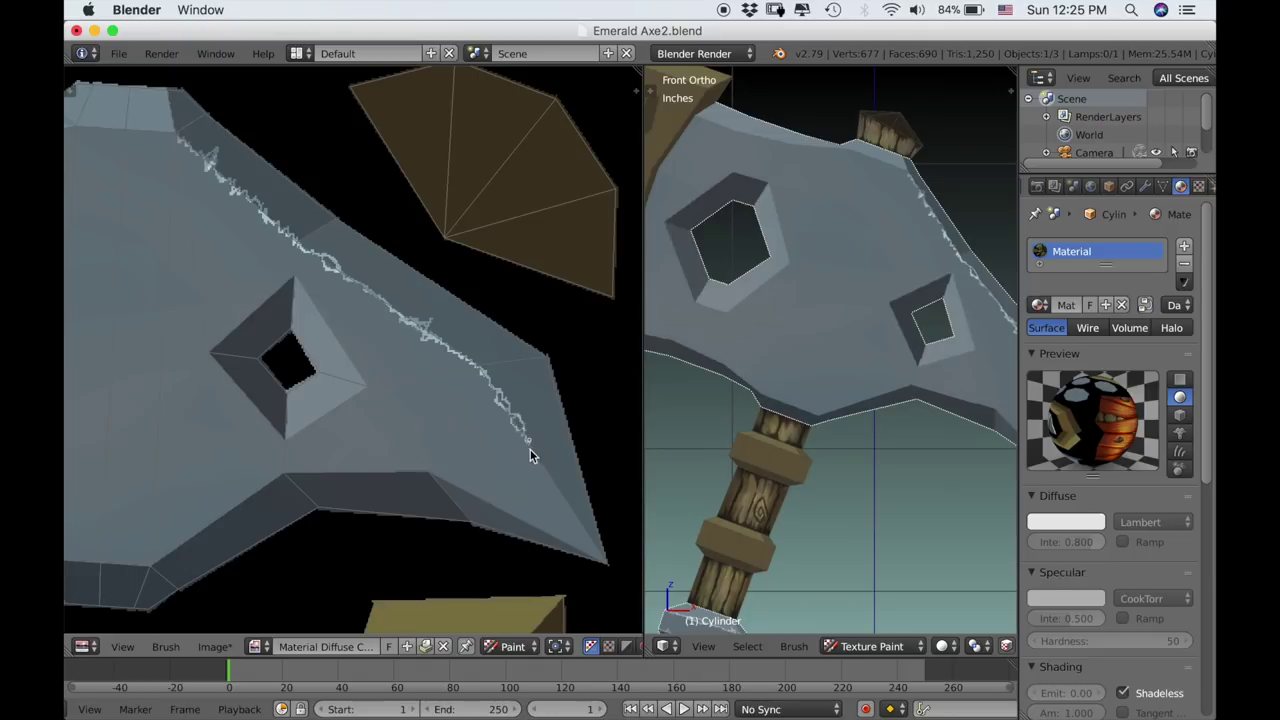
left_click_drag(544, 466, 550, 483)
left_click_drag(584, 534, 603, 557)
Paint jagged white wear highlights along the axe head's lower bevel edge, from the pointed tip back past the notch.
left_click_drag(522, 530, 601, 562)
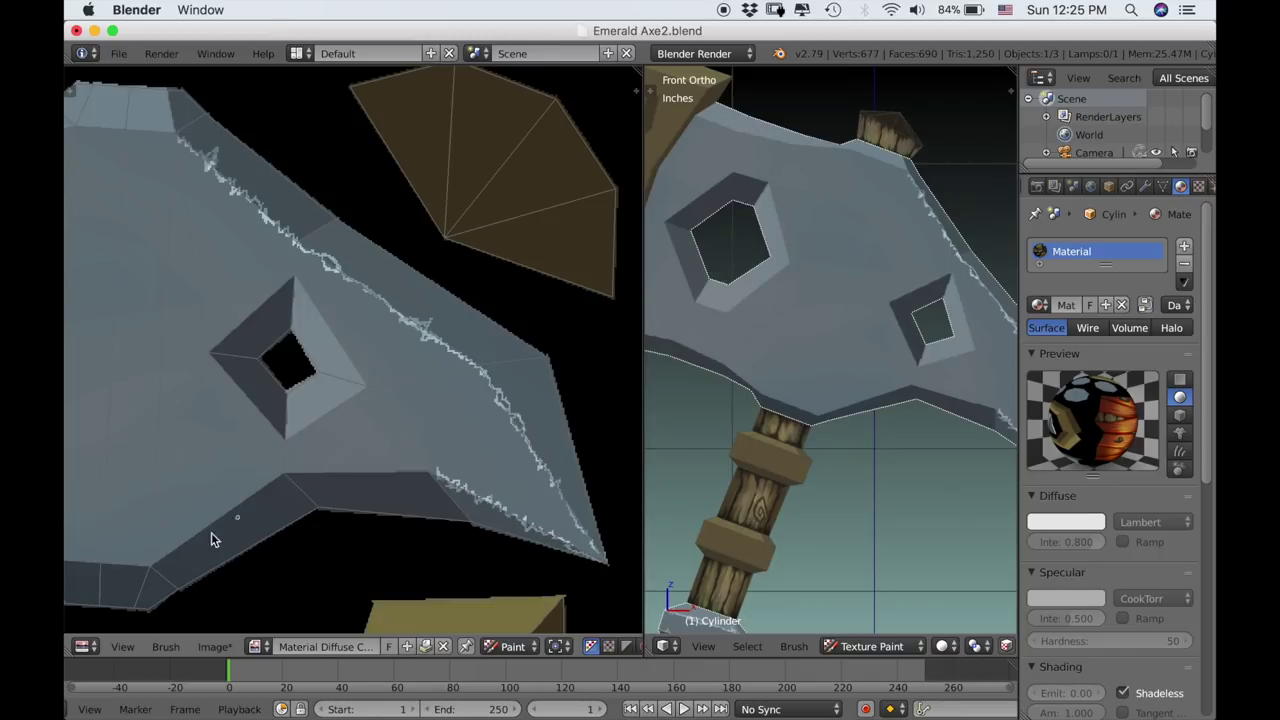
left_click_drag(157, 556, 211, 524)
left_click_drag(276, 483, 448, 477)
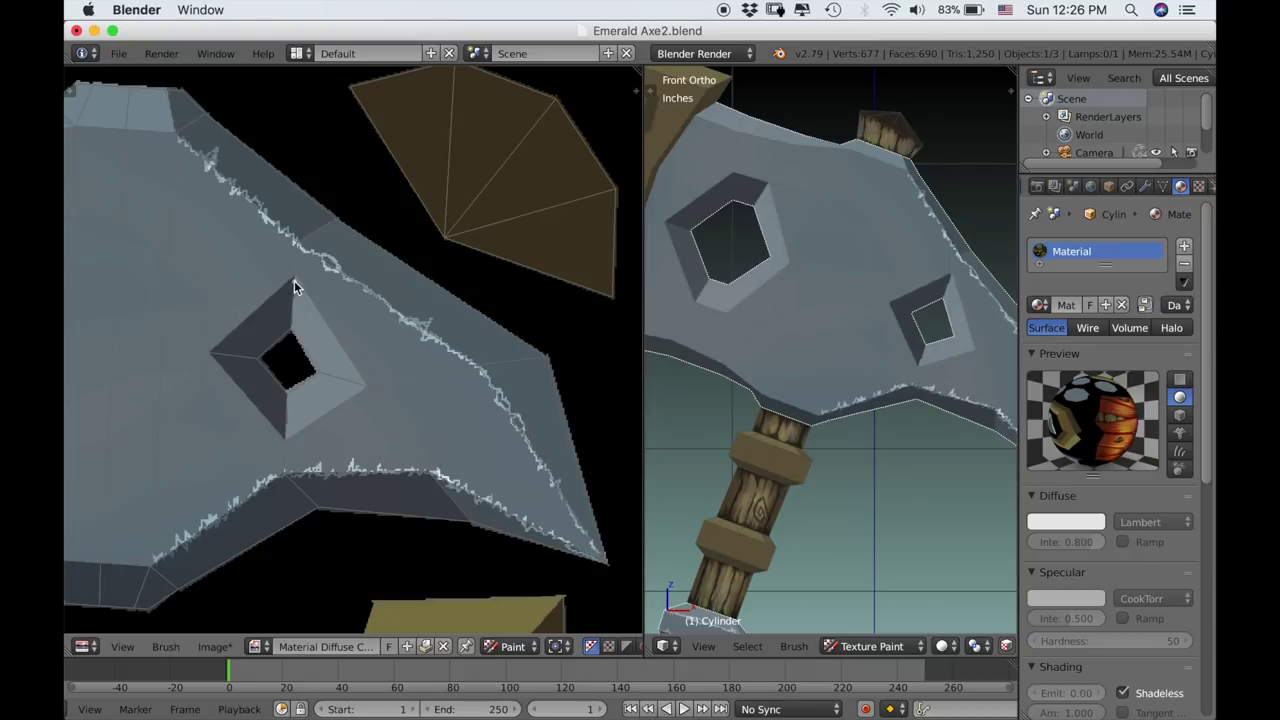
Paint jagged white highlights around the outer and inner rims of the small diamond-shaped hole, extending fine scratches from its side corners.
mouse_move(294, 288)
left_mouse_down()
mouse_move(216, 347)
mouse_move(241, 385)
left_mouse_up()
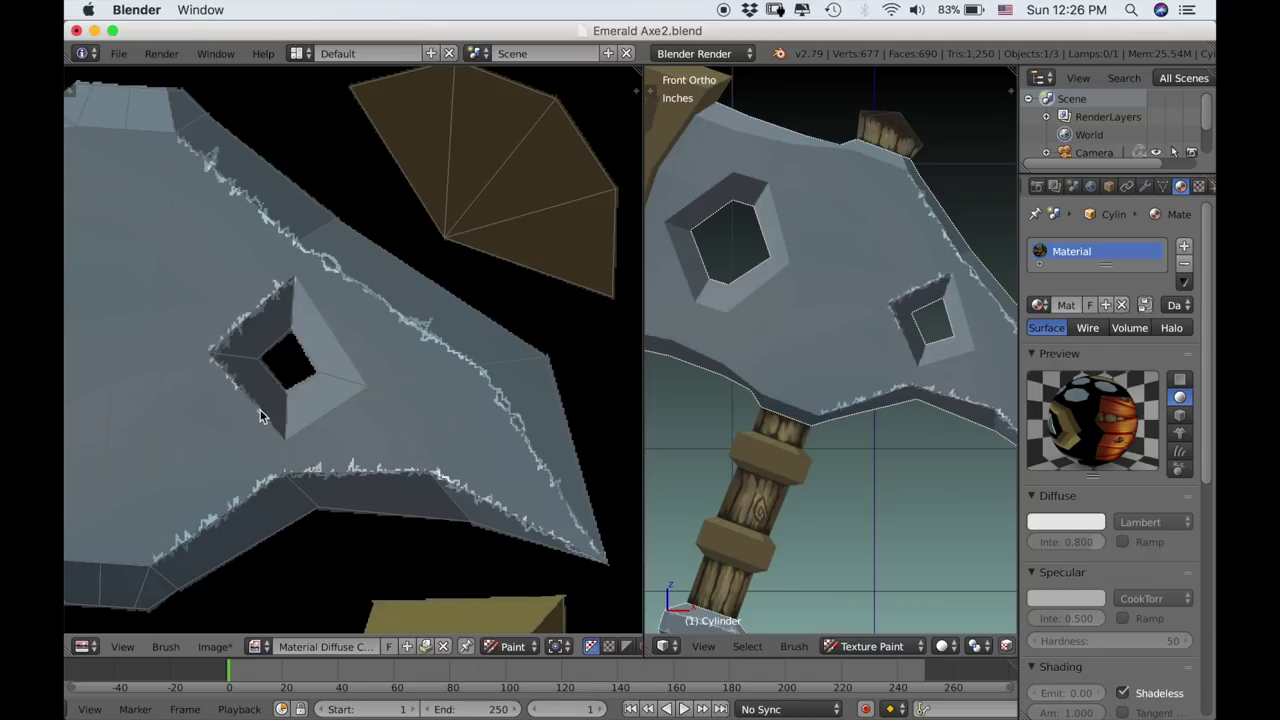
mouse_move(282, 440)
left_mouse_down()
mouse_move(252, 403)
mouse_move(298, 434)
left_mouse_up()
mouse_move(361, 399)
left_mouse_down()
mouse_move(366, 386)
mouse_move(320, 424)
left_mouse_up()
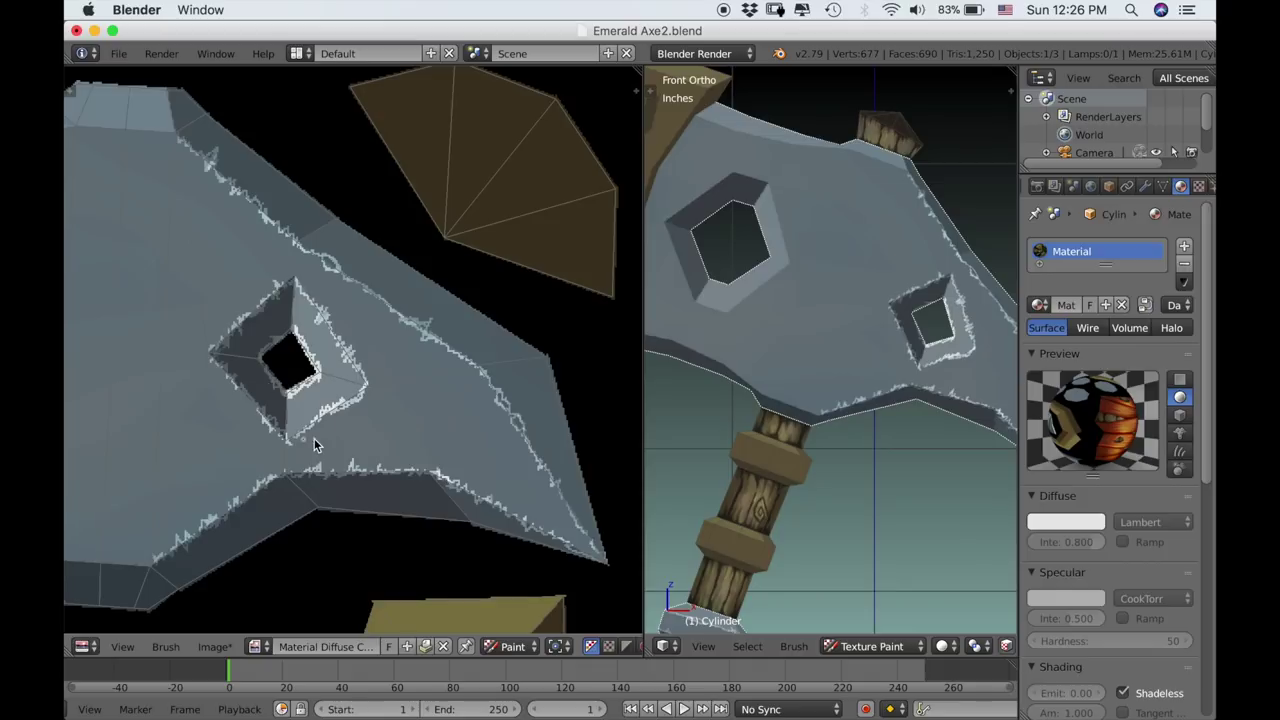
scroll(845, 469, "down", 5)
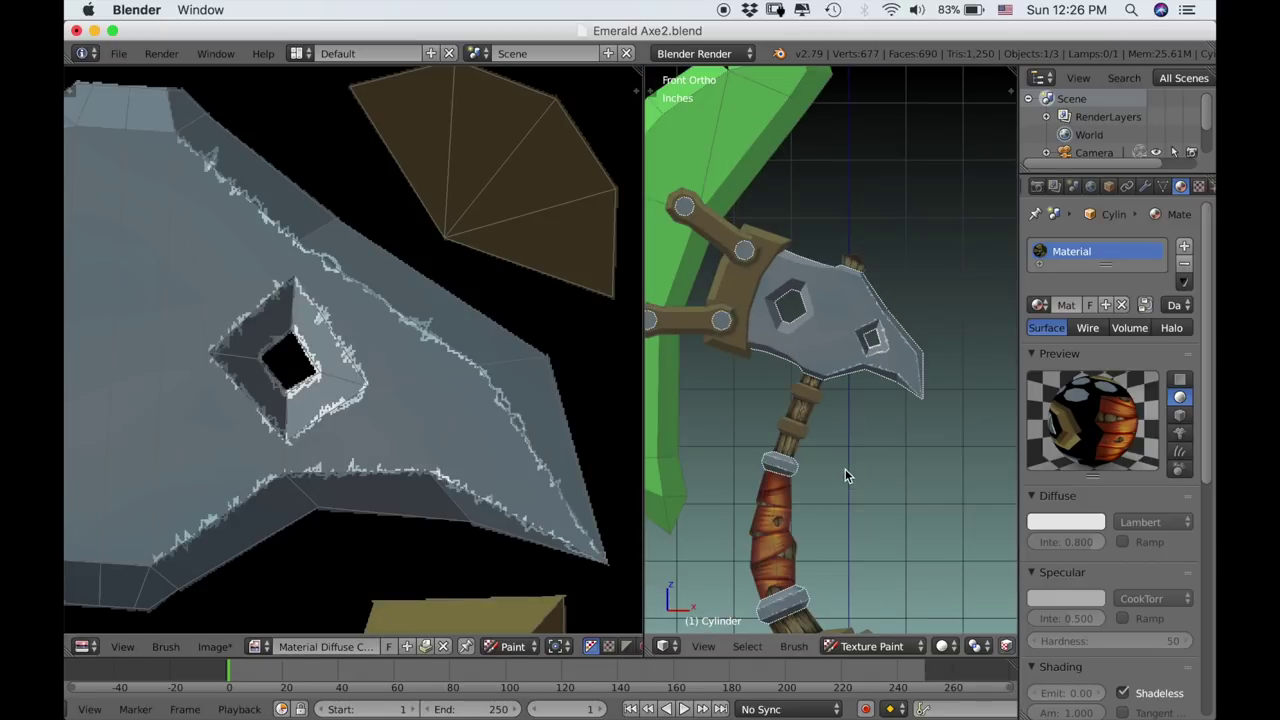
scroll(849, 469, "up", 4)
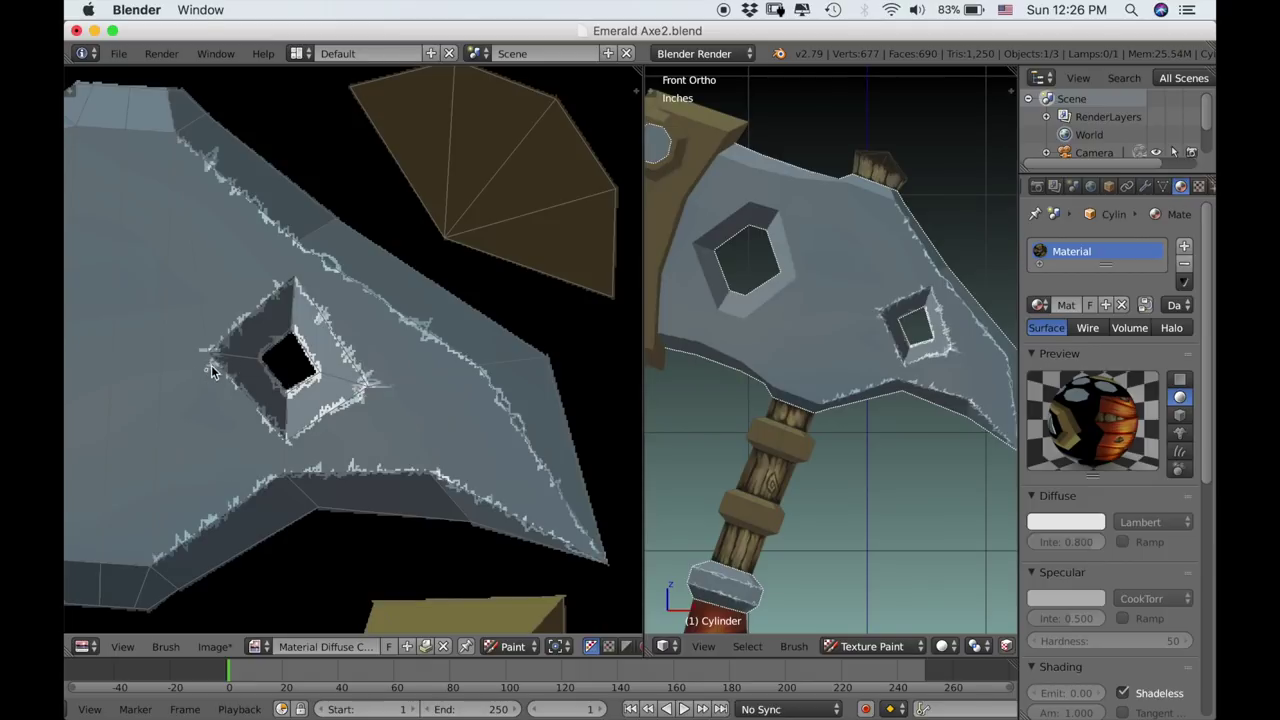
mouse_move(208, 357)
left_mouse_down()
mouse_move(230, 348)
mouse_move(218, 334)
left_mouse_up()
Paint jagged white wear highlights along the upper and lower bevel edges of the axe head's wide back section.
scroll(723, 433, "down", 3)
scroll(322, 359, "down", 1)
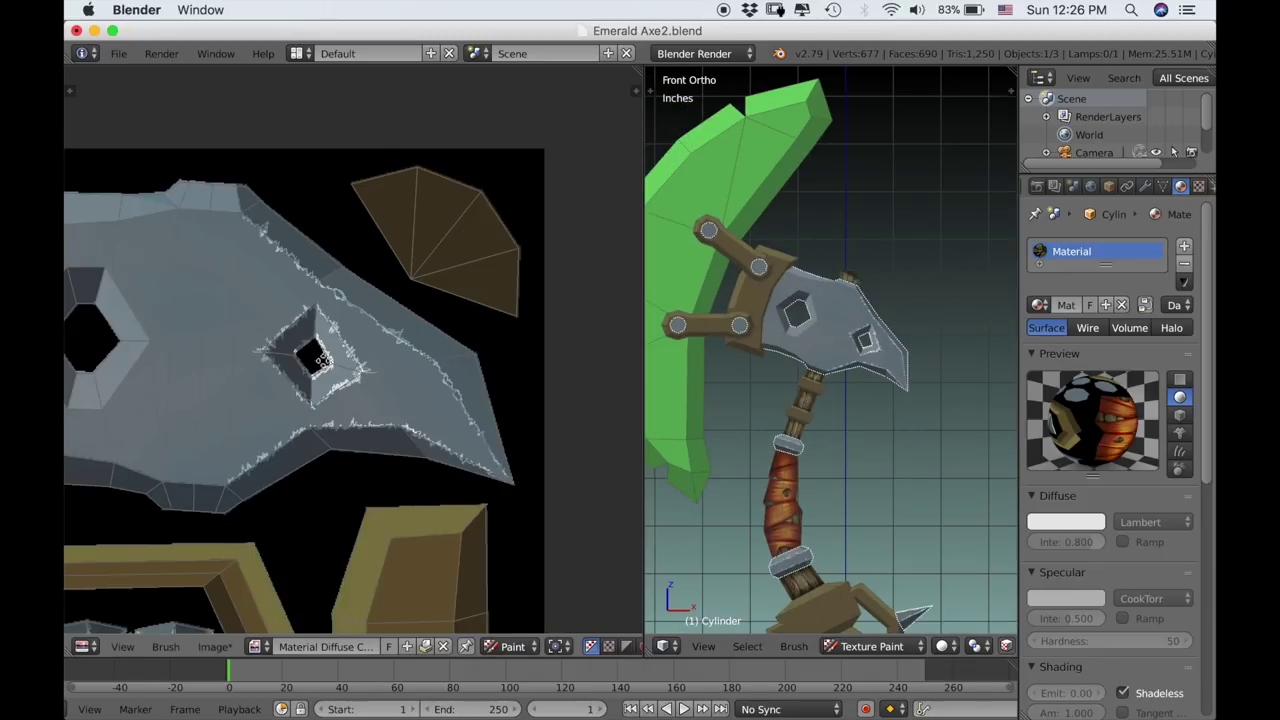
mouse_move(322, 360)
middle_mouse_down()
mouse_move(504, 357)
mouse_move(472, 346)
middle_mouse_up()
scroll(504, 350, "up", 2)
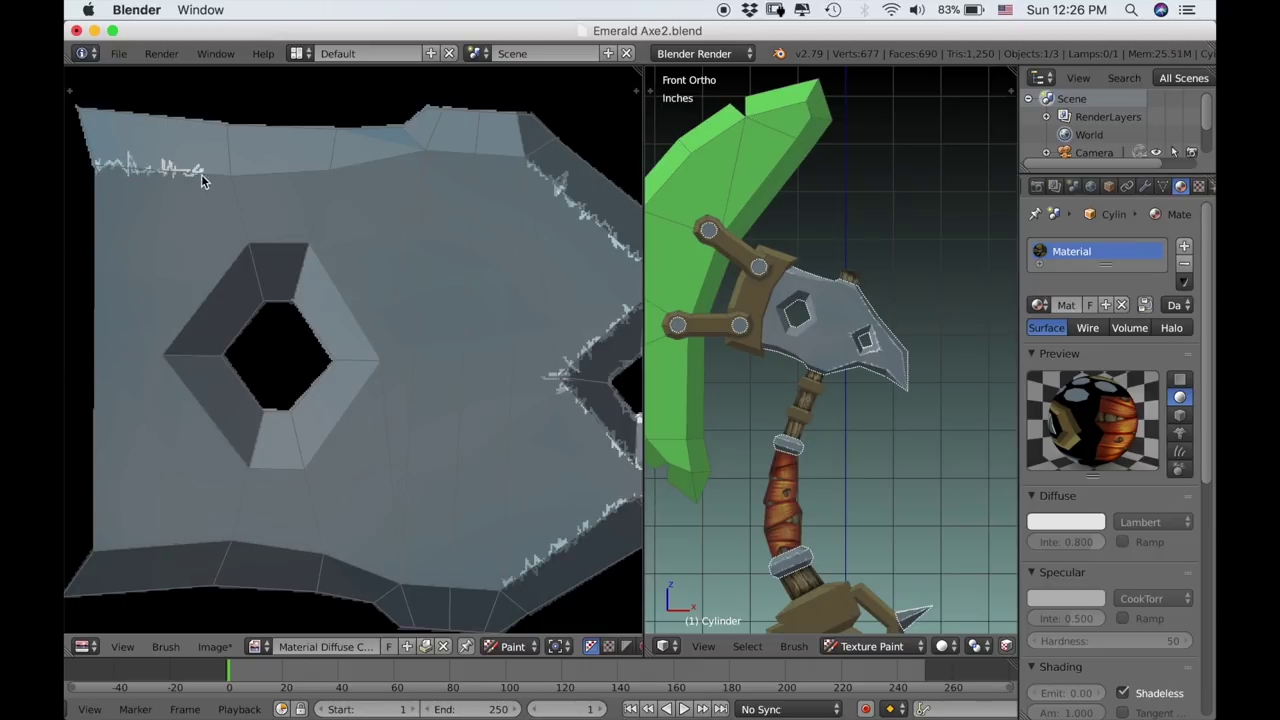
left_click_drag(235, 173, 259, 178)
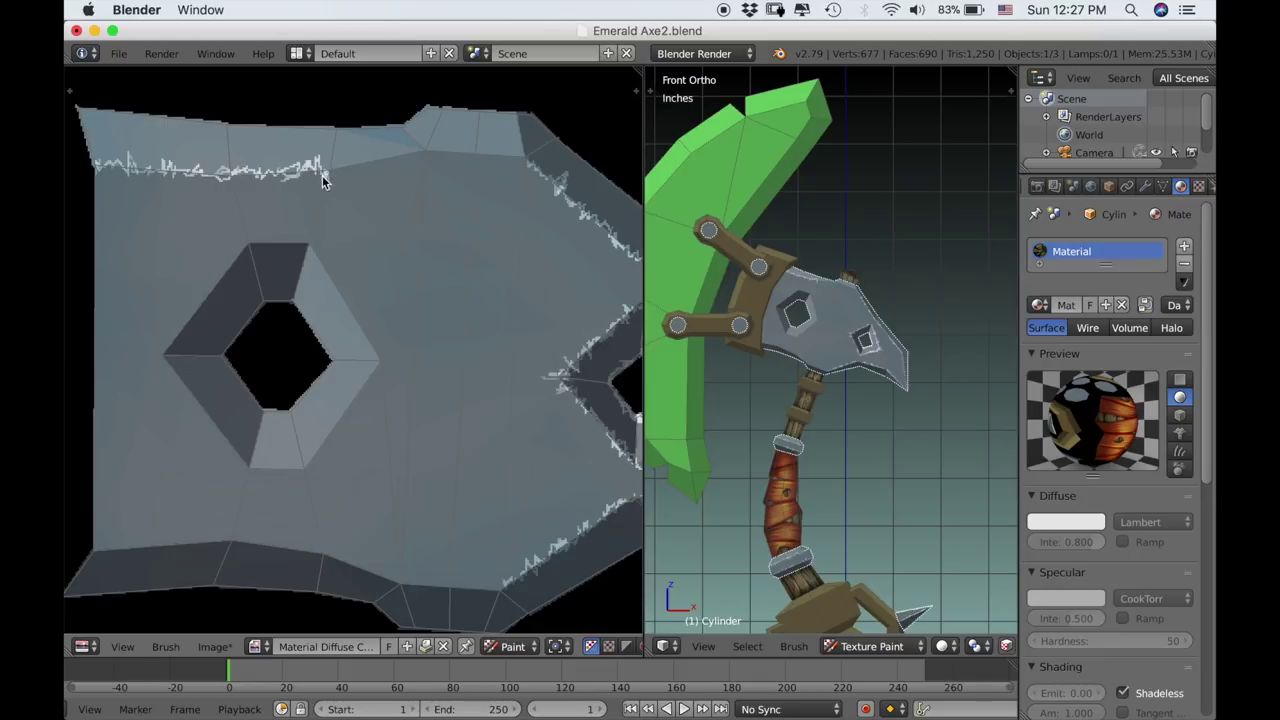
left_click_drag(312, 170, 334, 171)
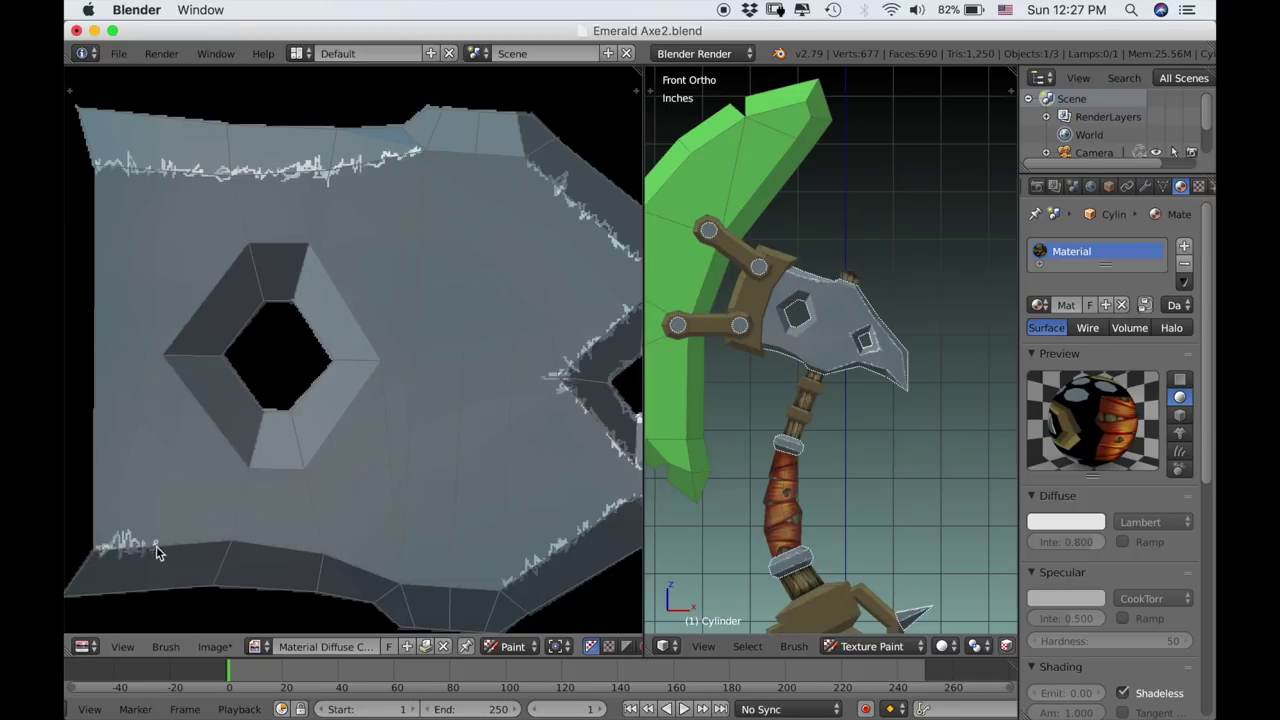
left_click_drag(182, 548, 298, 550)
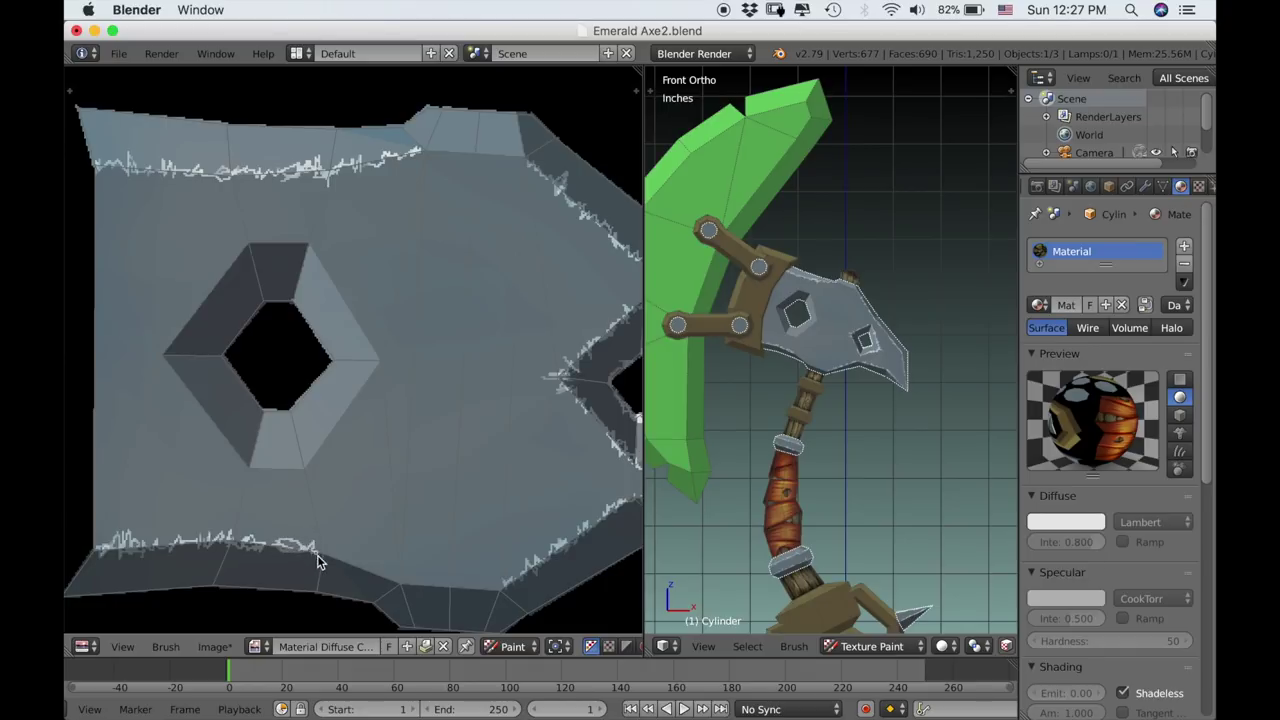
mouse_move(366, 568)
left_mouse_down()
mouse_move(405, 586)
mouse_move(325, 561)
left_mouse_up()
Paint jagged white highlights around the outer and inner rims of the large six-sided hole and check them on the model.
mouse_move(249, 251)
left_mouse_down()
mouse_move(172, 353)
mouse_move(186, 397)
mouse_move(244, 462)
mouse_move(316, 461)
mouse_move(381, 366)
left_mouse_up()
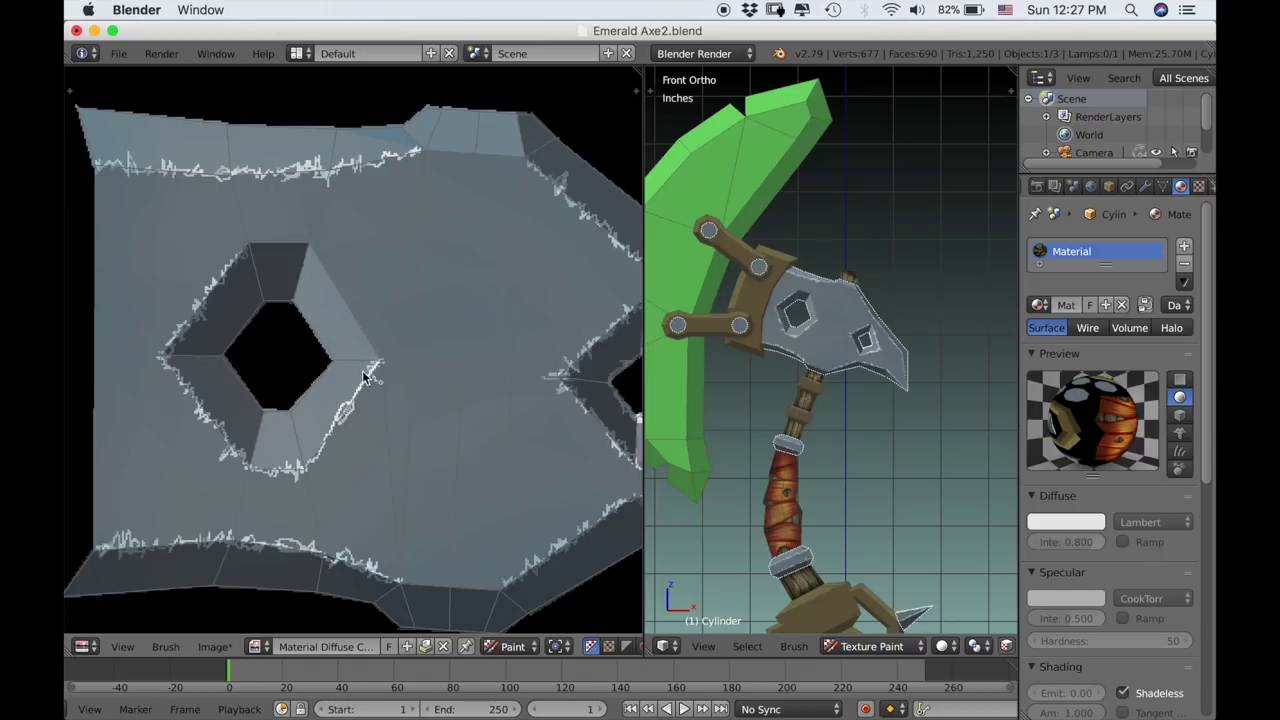
mouse_move(364, 377)
left_mouse_down()
mouse_move(356, 386)
mouse_move(374, 363)
mouse_move(346, 294)
mouse_move(366, 328)
mouse_move(318, 252)
mouse_move(270, 238)
mouse_move(235, 270)
left_mouse_up()
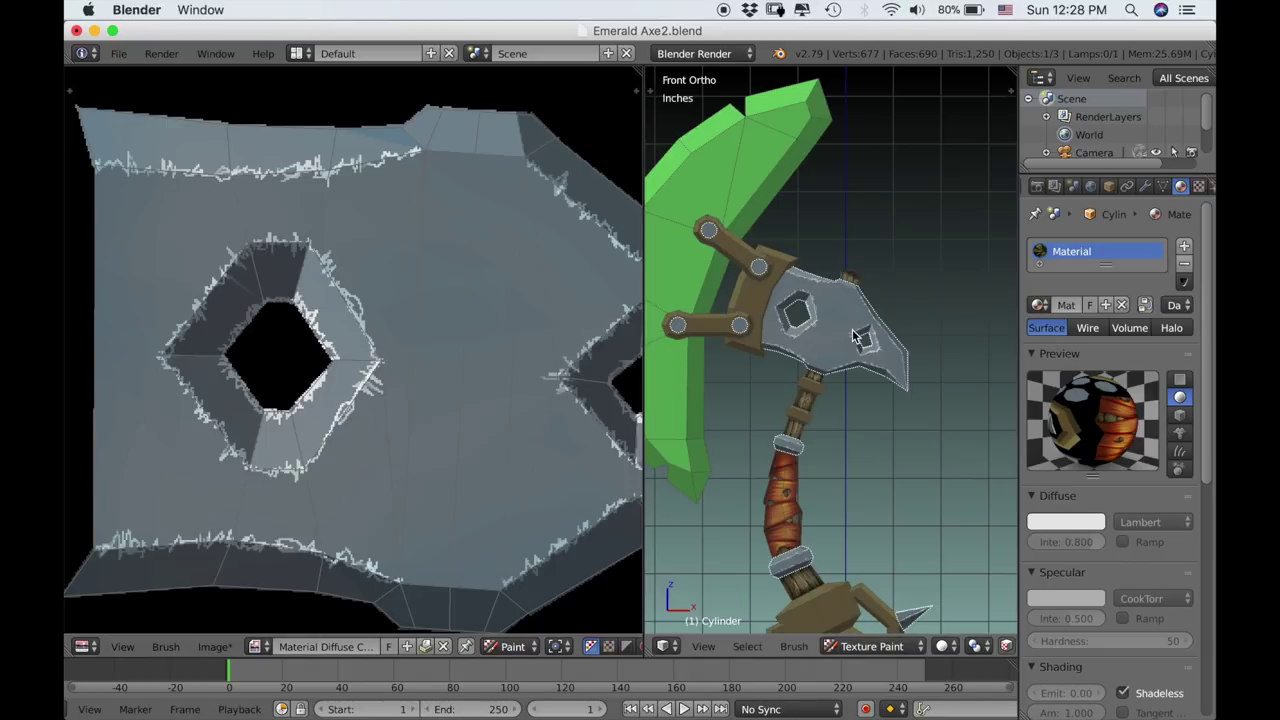
scroll(926, 400, "down", 4)
scroll(917, 385, "up", 8)
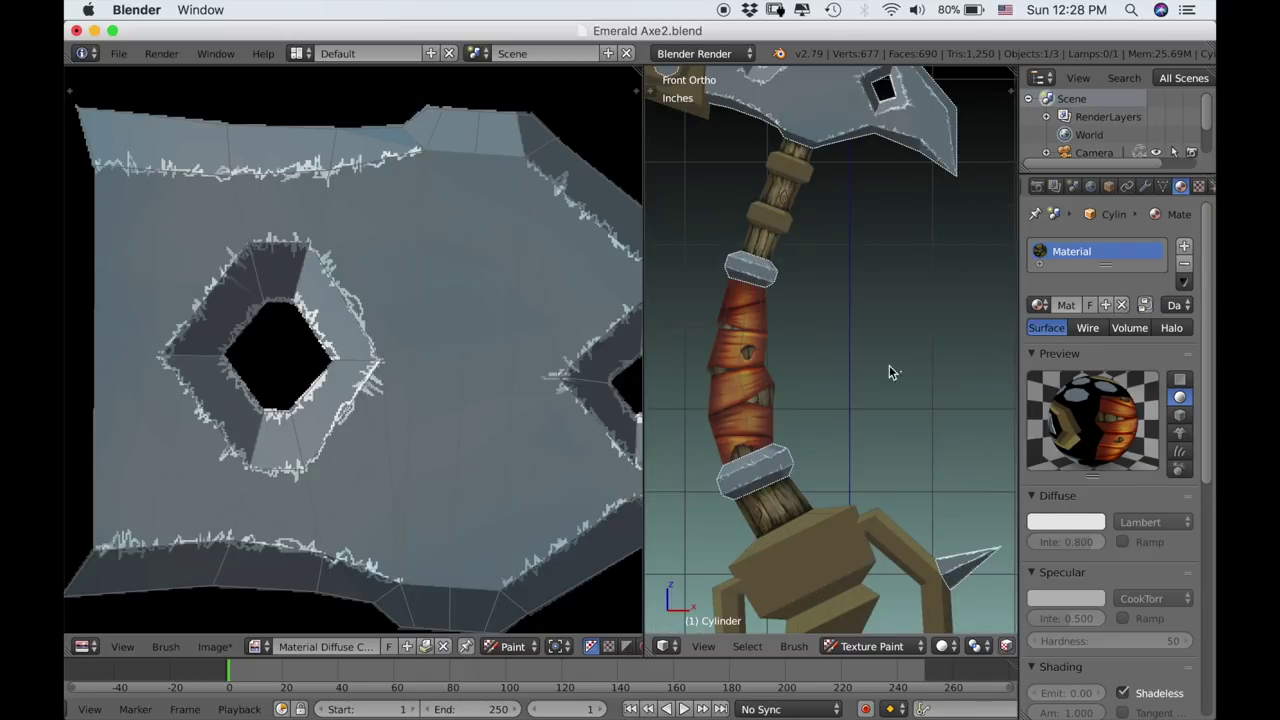
scroll(914, 374, "up", 5)
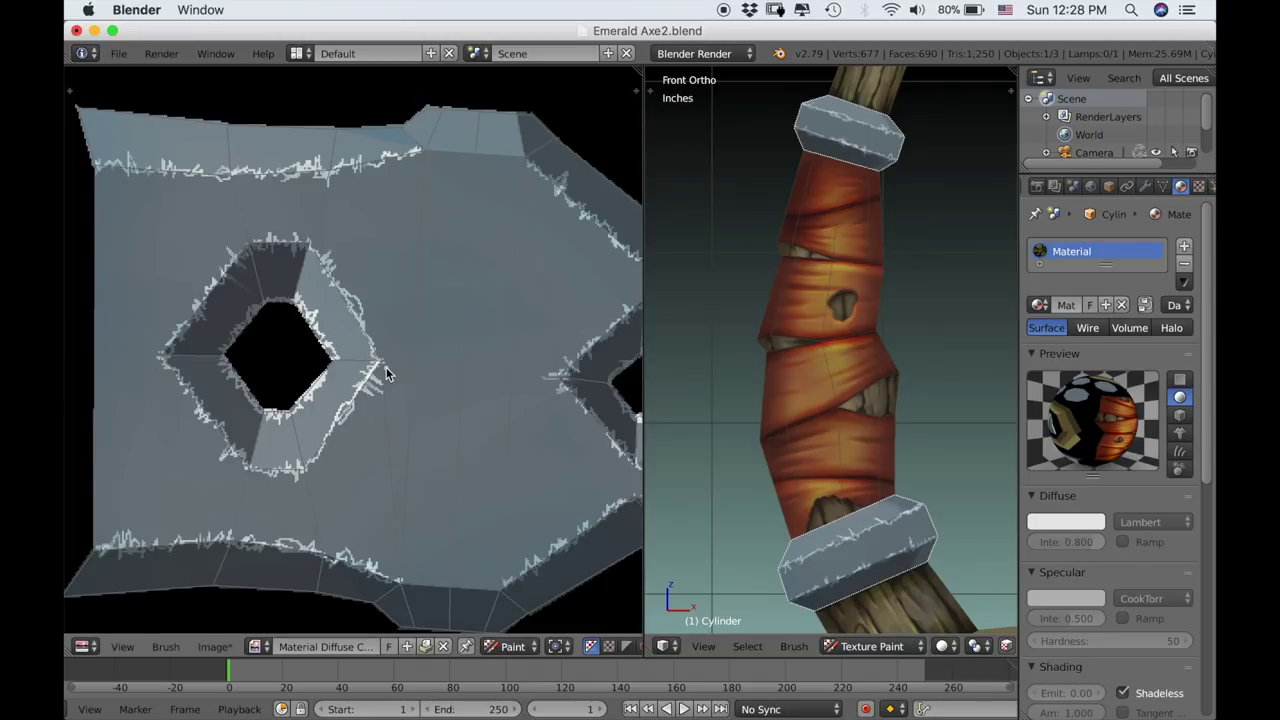
Widen the 3D view around the handle's upper metal band and show the brush settings beside it.
scroll(386, 367, "down", 2)
scroll(377, 379, "down", 2)
scroll(379, 340, "down", 5)
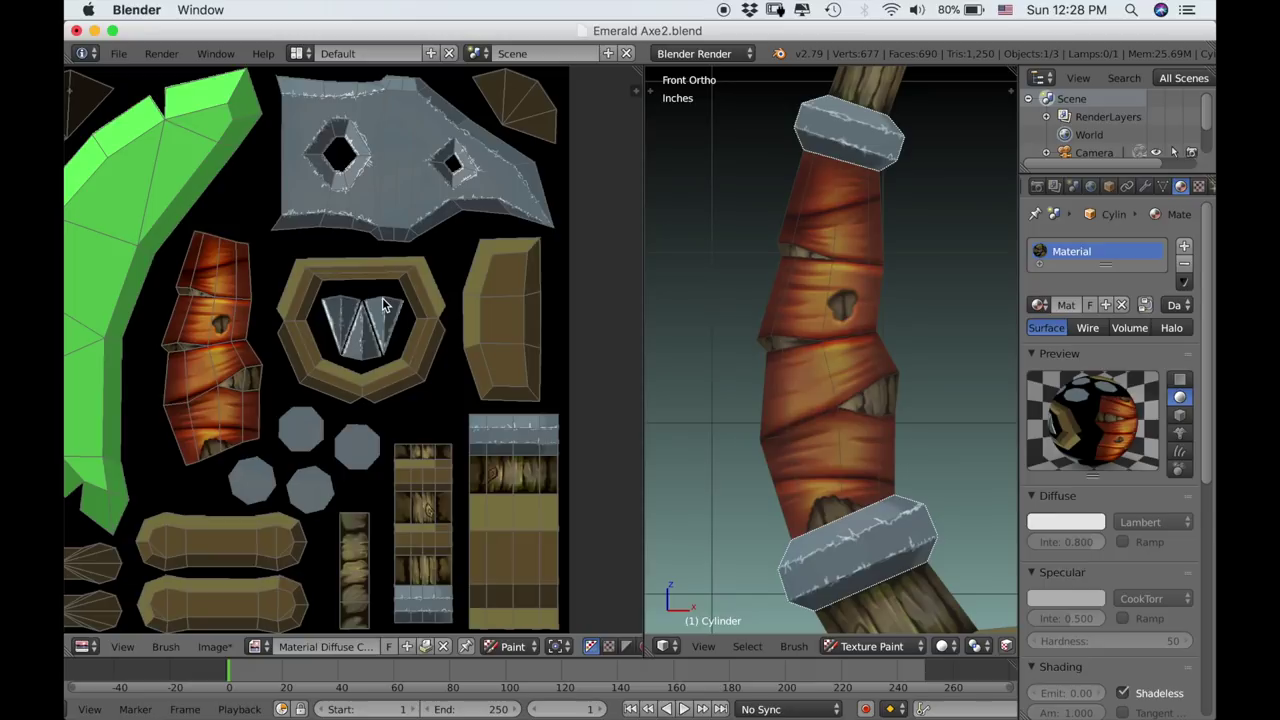
scroll(390, 420, "down", 3)
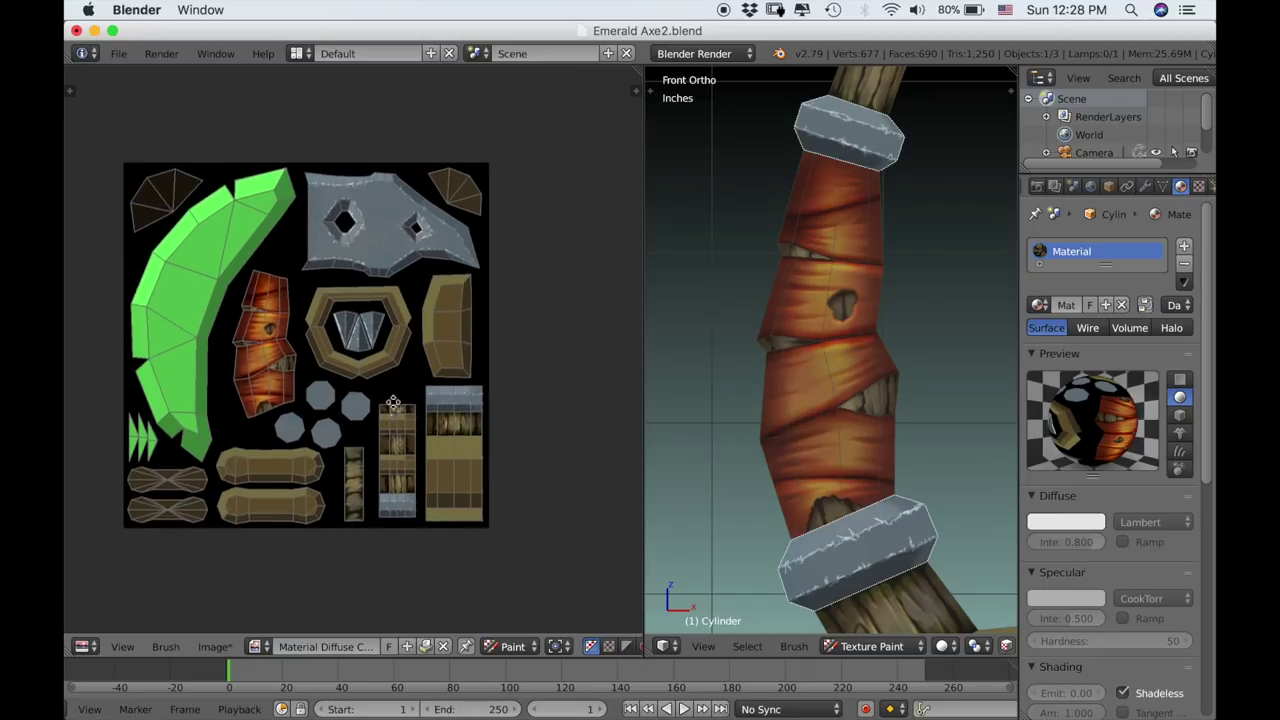
scroll(393, 403, "up", 4)
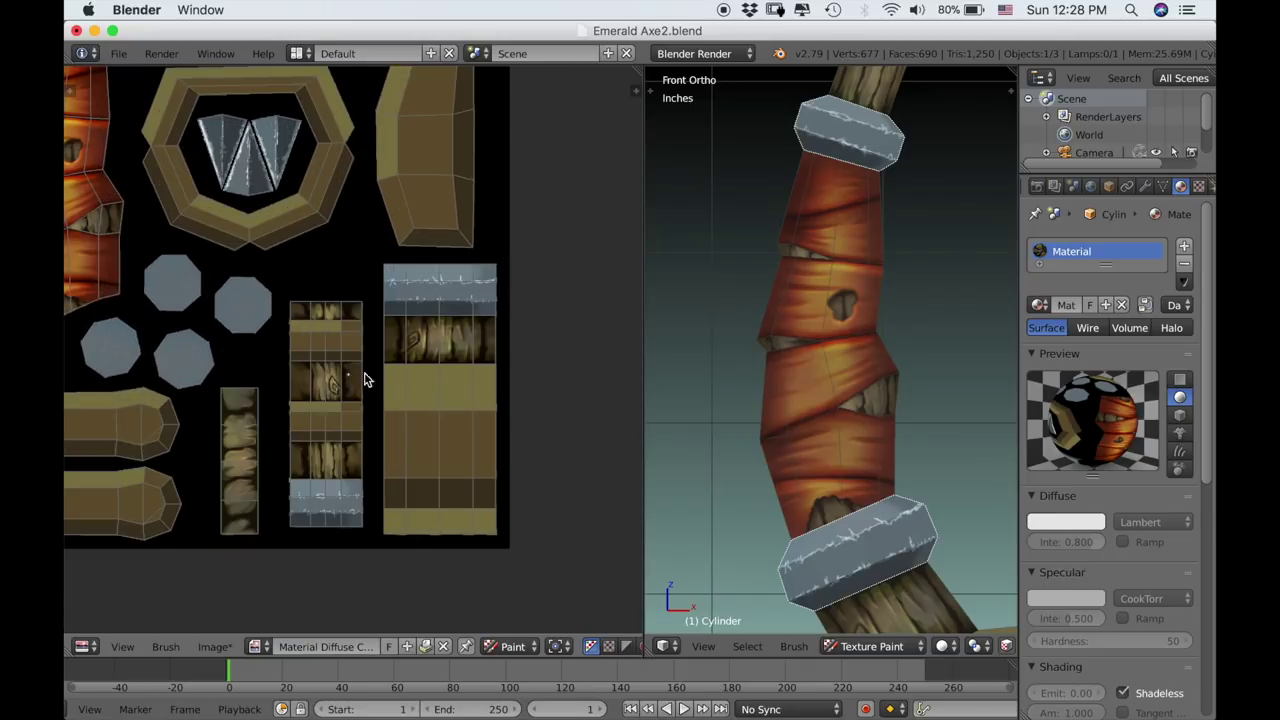
scroll(365, 380, "up", 3)
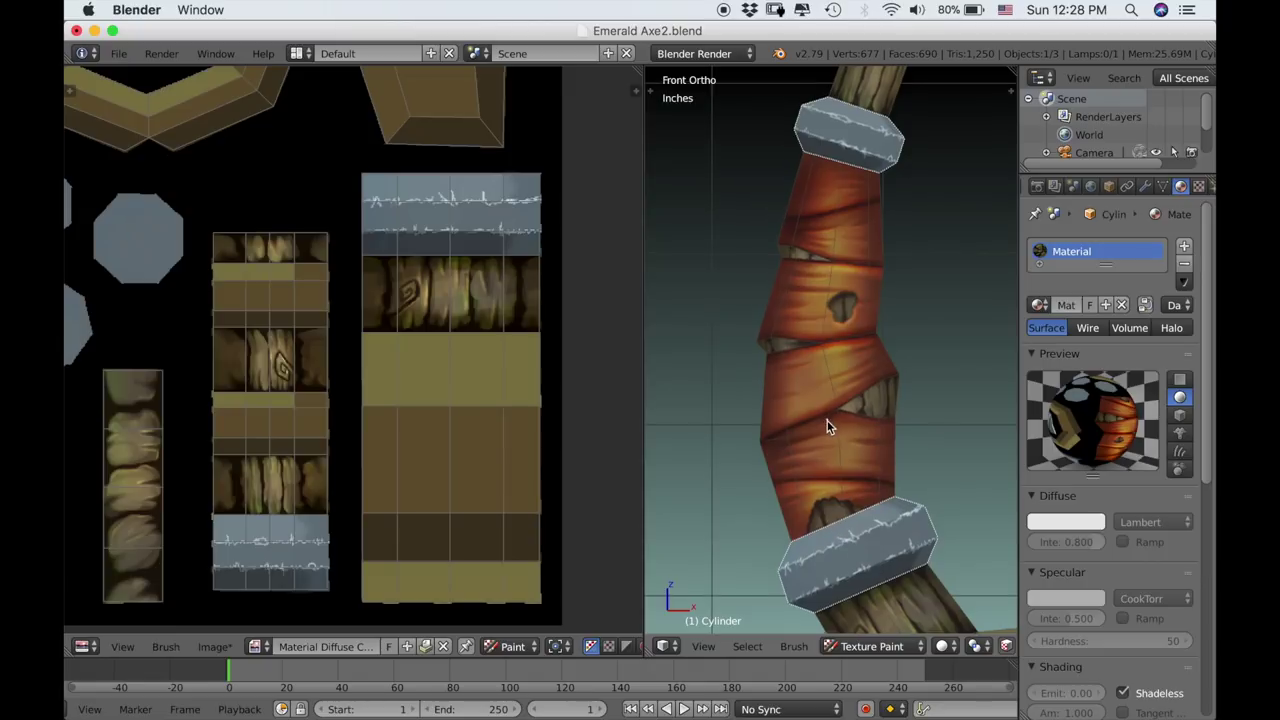
middle_click_drag(827, 420, 824, 428, "shift")
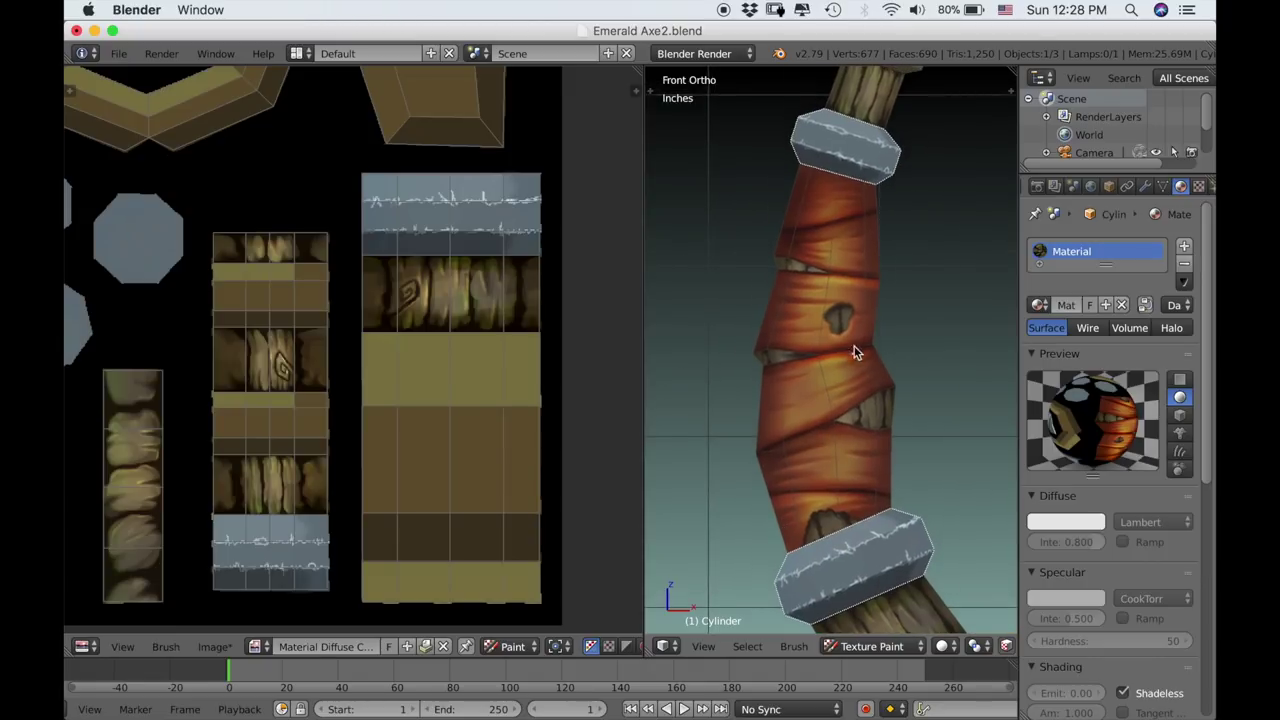
scroll(856, 312, "up", 3)
middle_click_drag(856, 312, 842, 602, "shift")
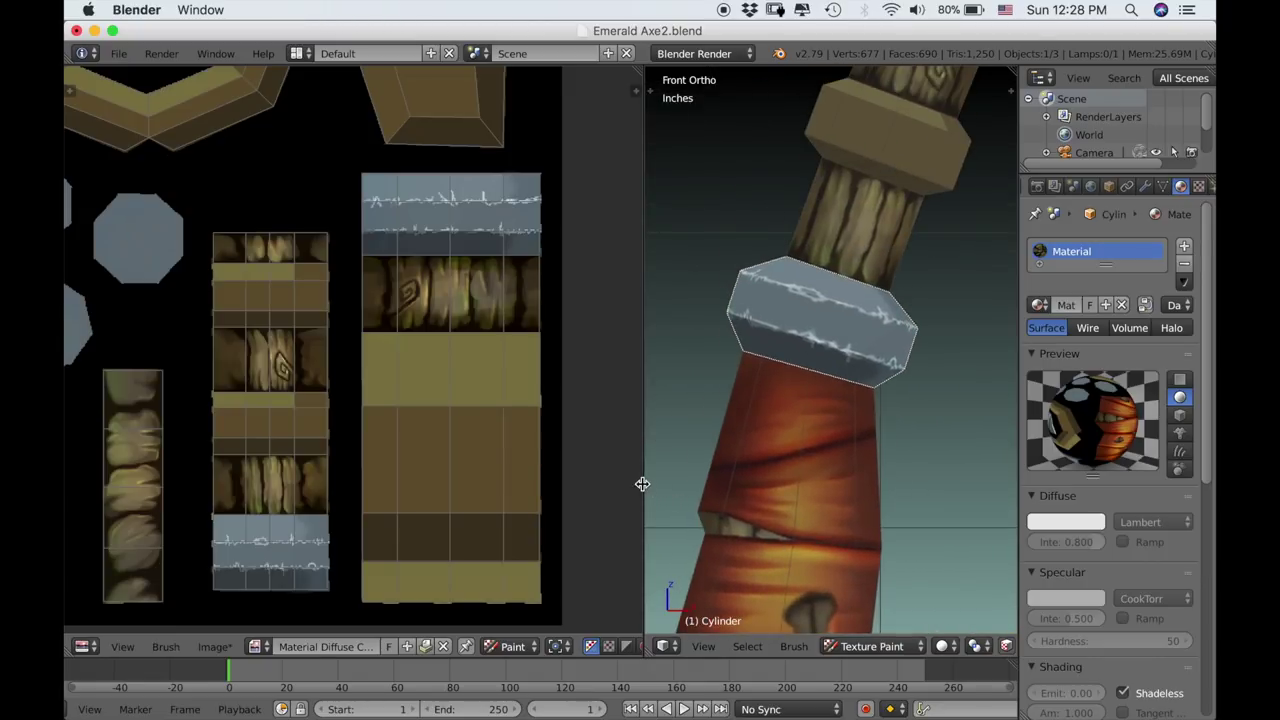
left_click_drag(643, 480, 377, 491)
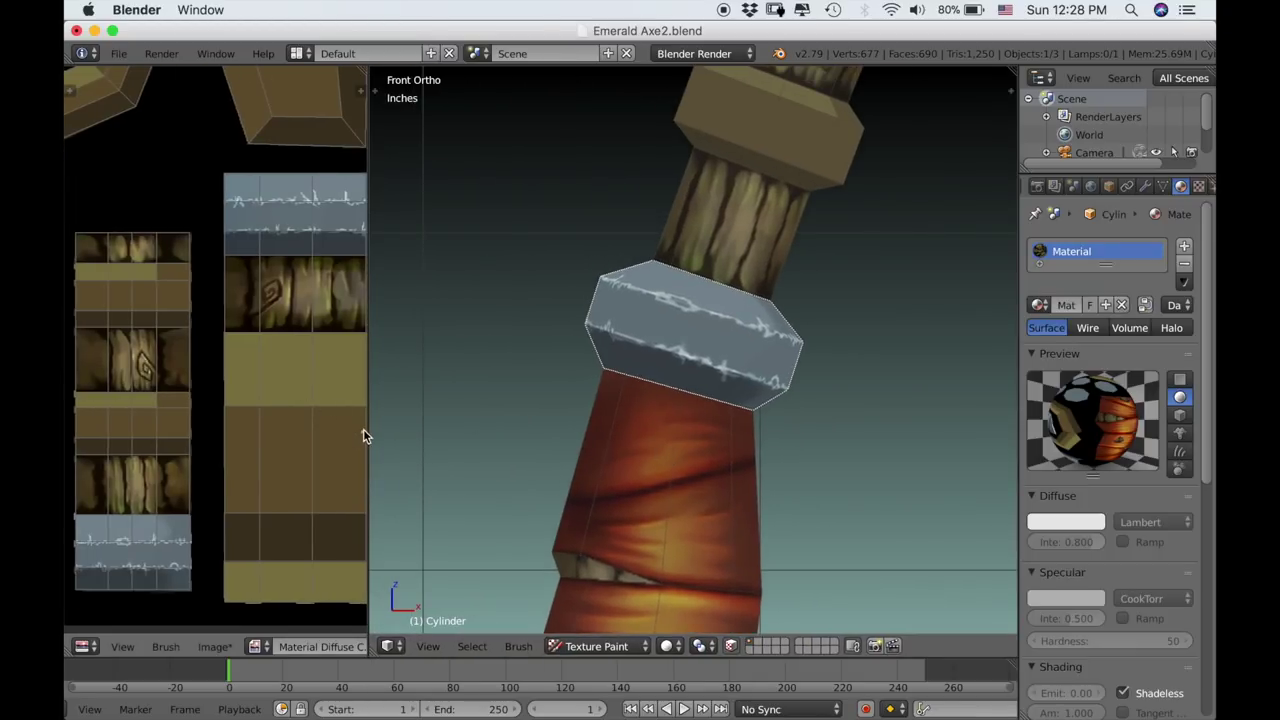
left_click_drag(365, 429, 405, 425)
key("t")
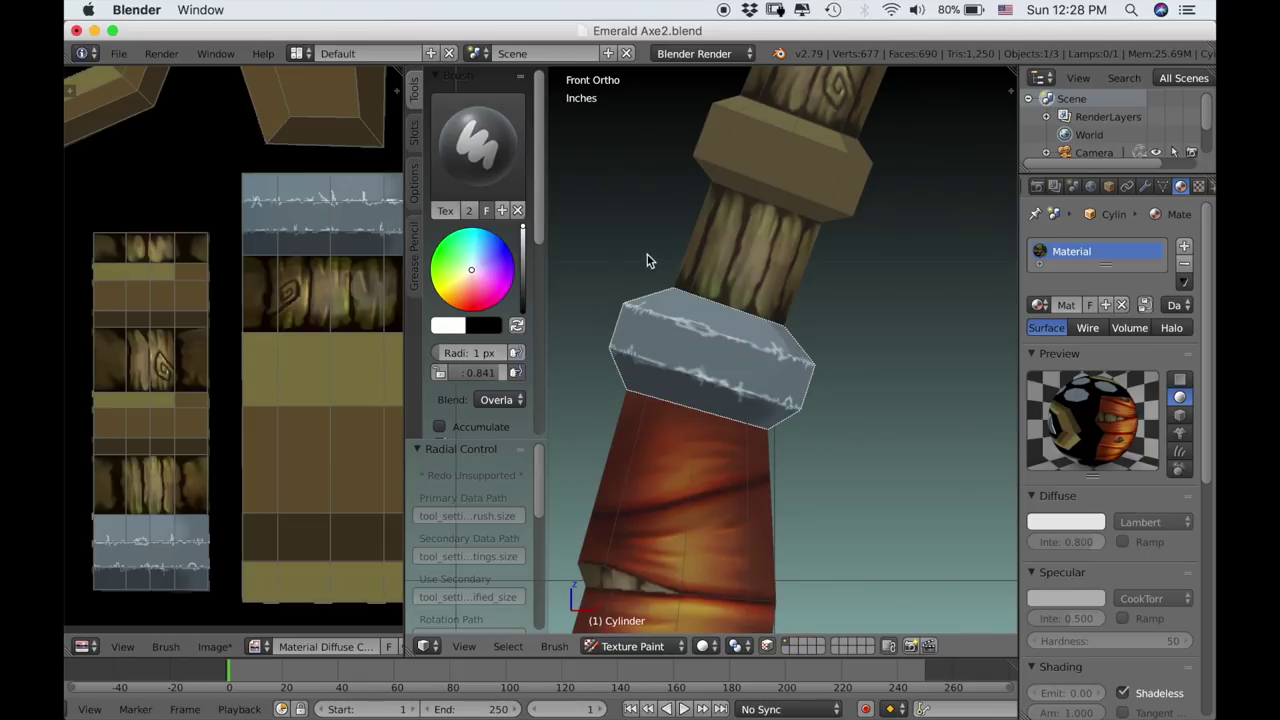
Set the brush to black with a 104 px radius and 0.257 strength, and softly darken the sides of the upper metal band.
key("f")
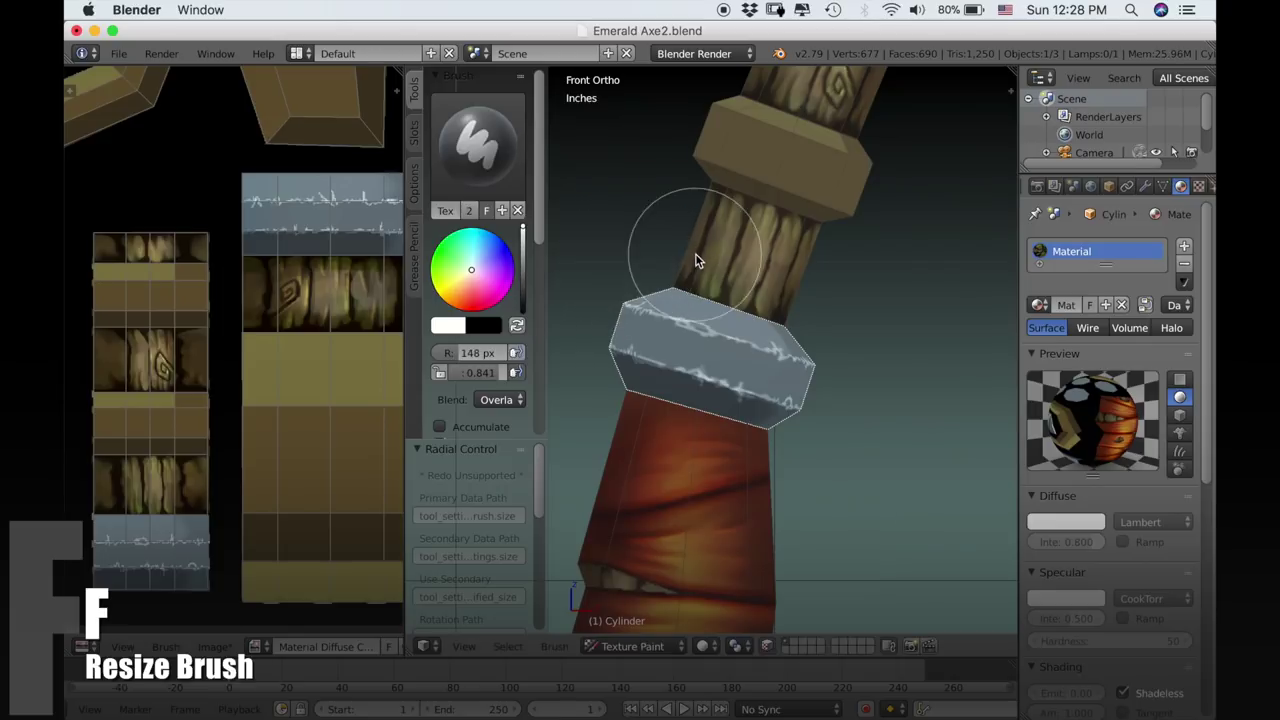
key("x")
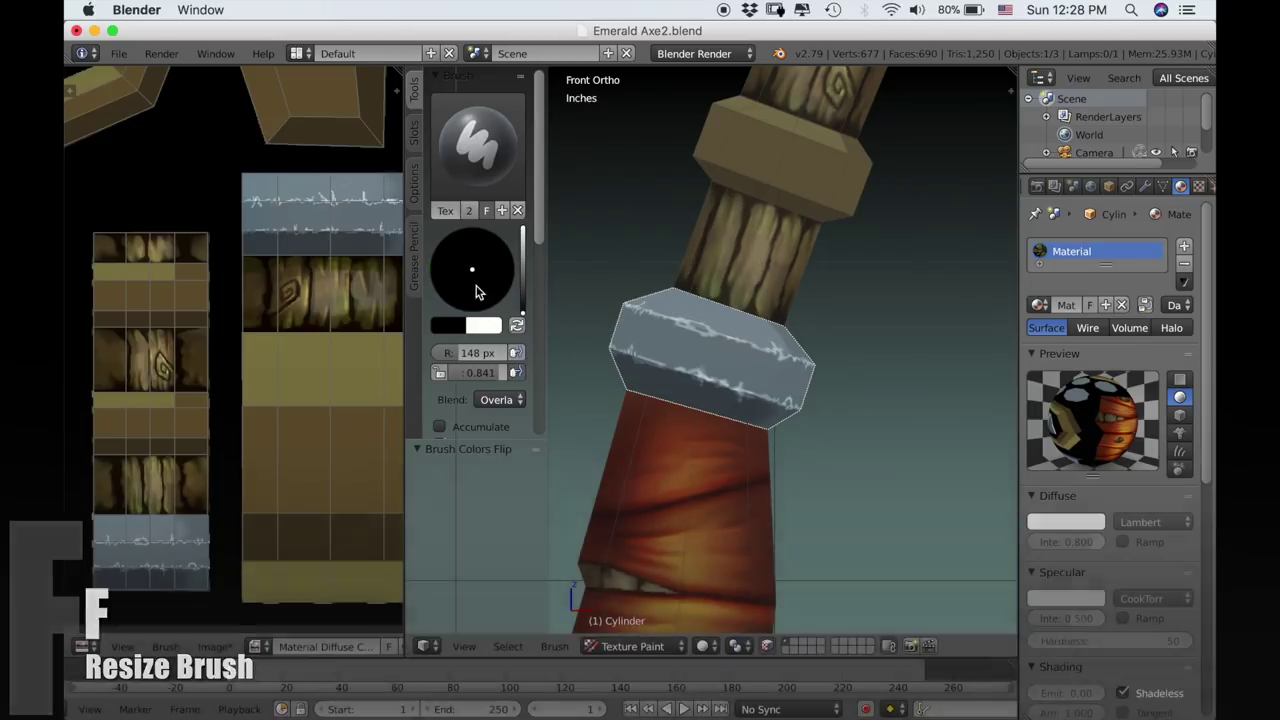
key("x")
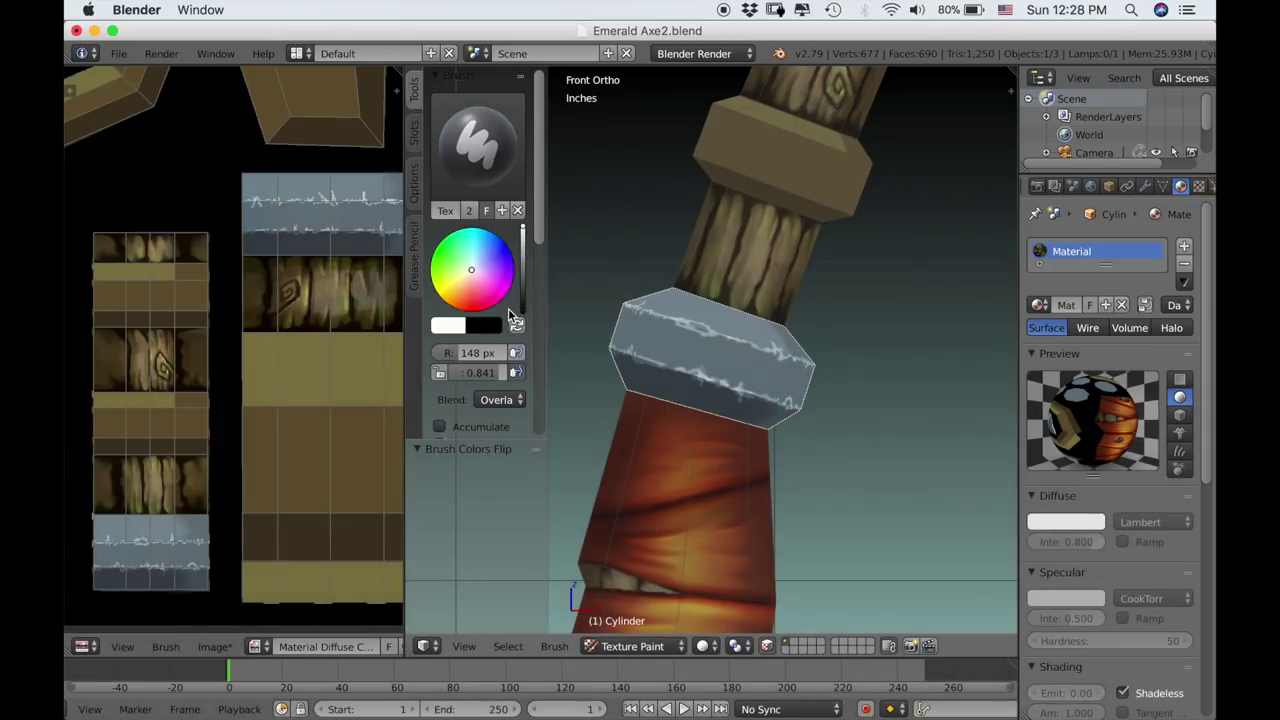
key("x")
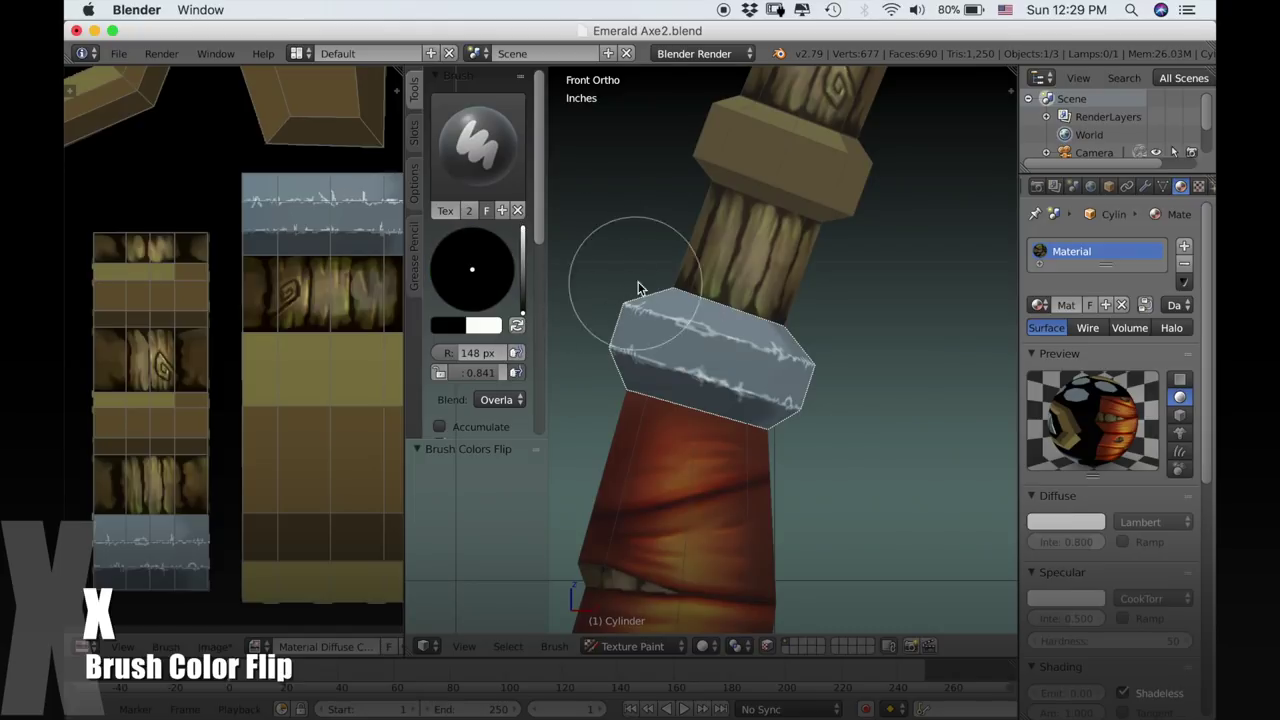
key("f")
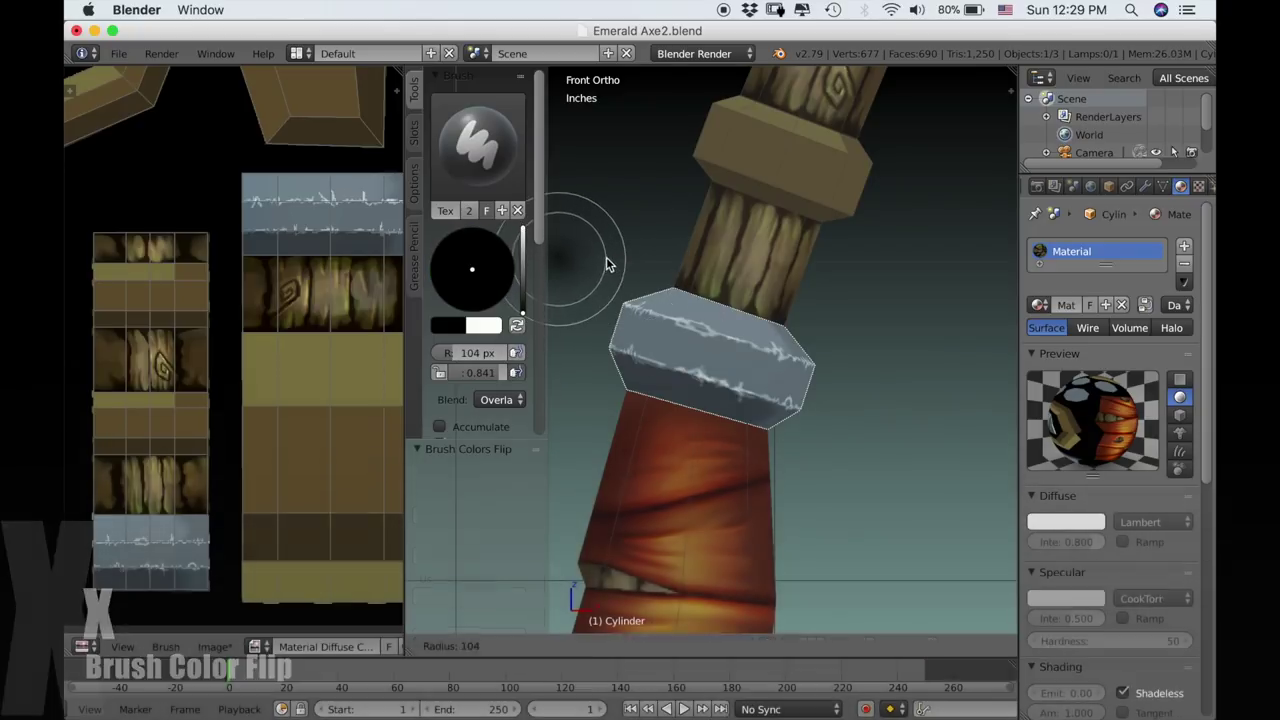
left_click(578, 305)
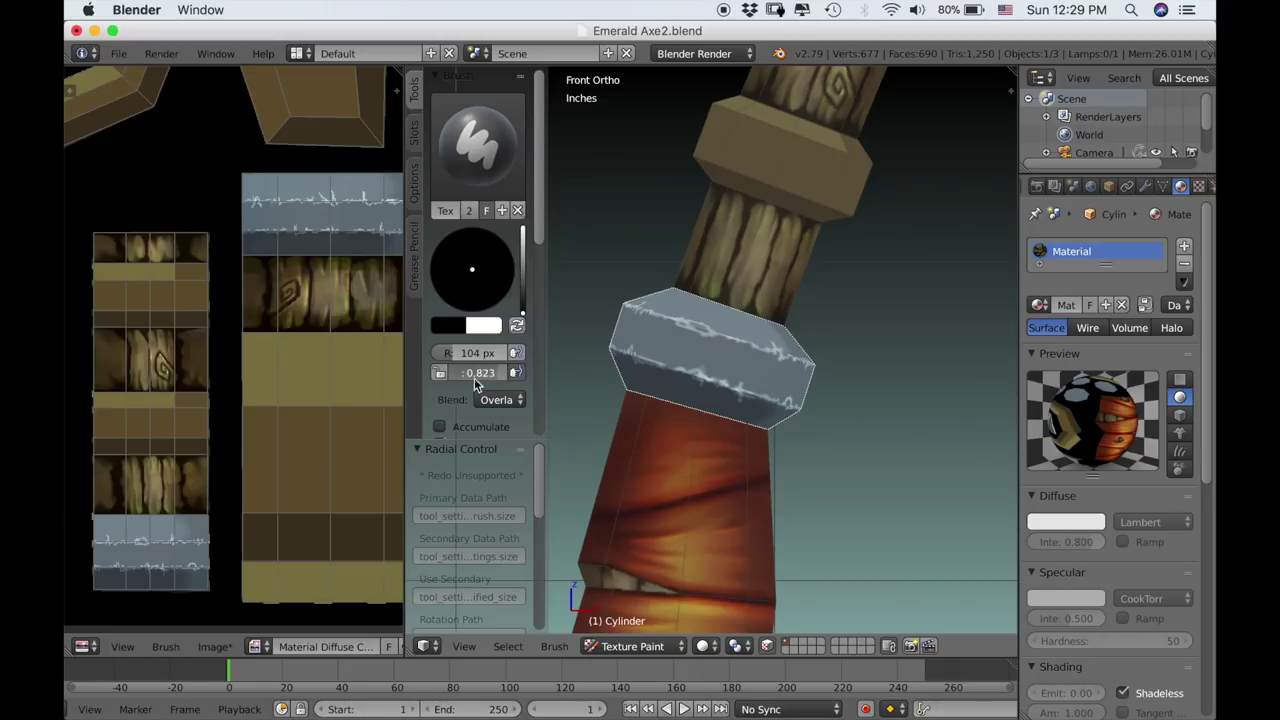
left_click_drag(454, 380, 462, 382)
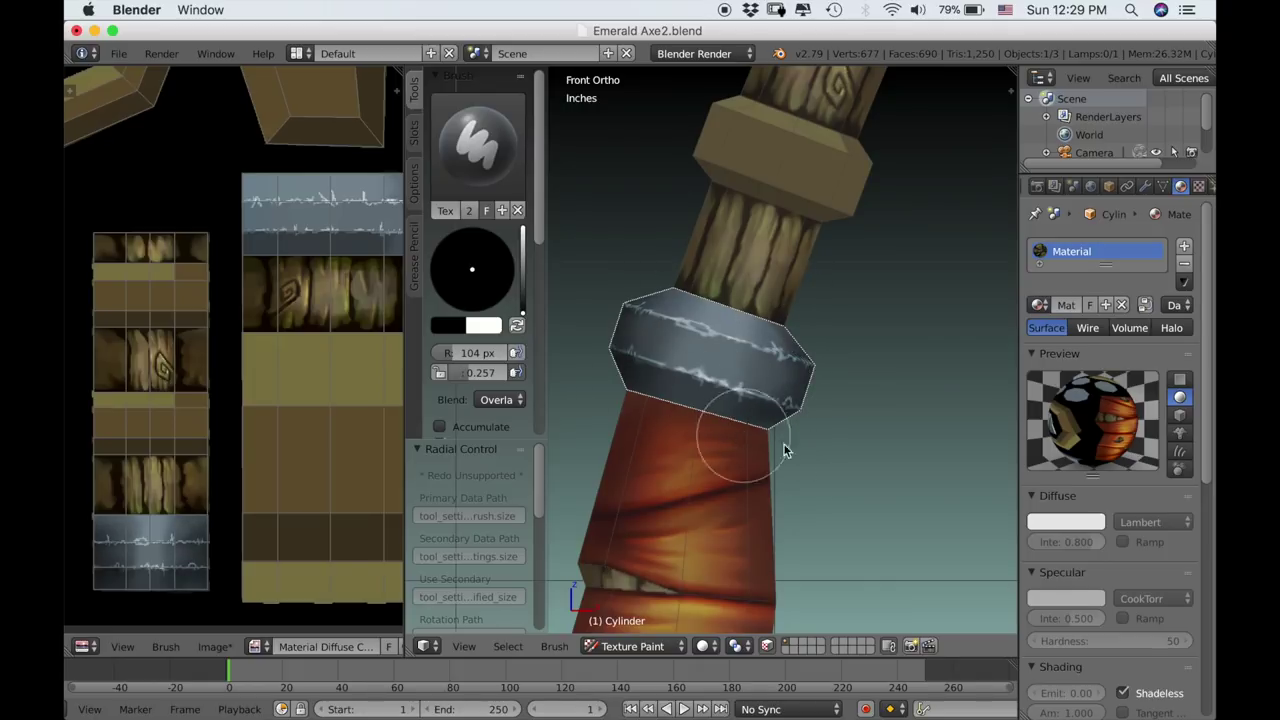
Examine the dark shading on the handle's upper metal band from a distance and up close.
scroll(768, 424, "down", 3)
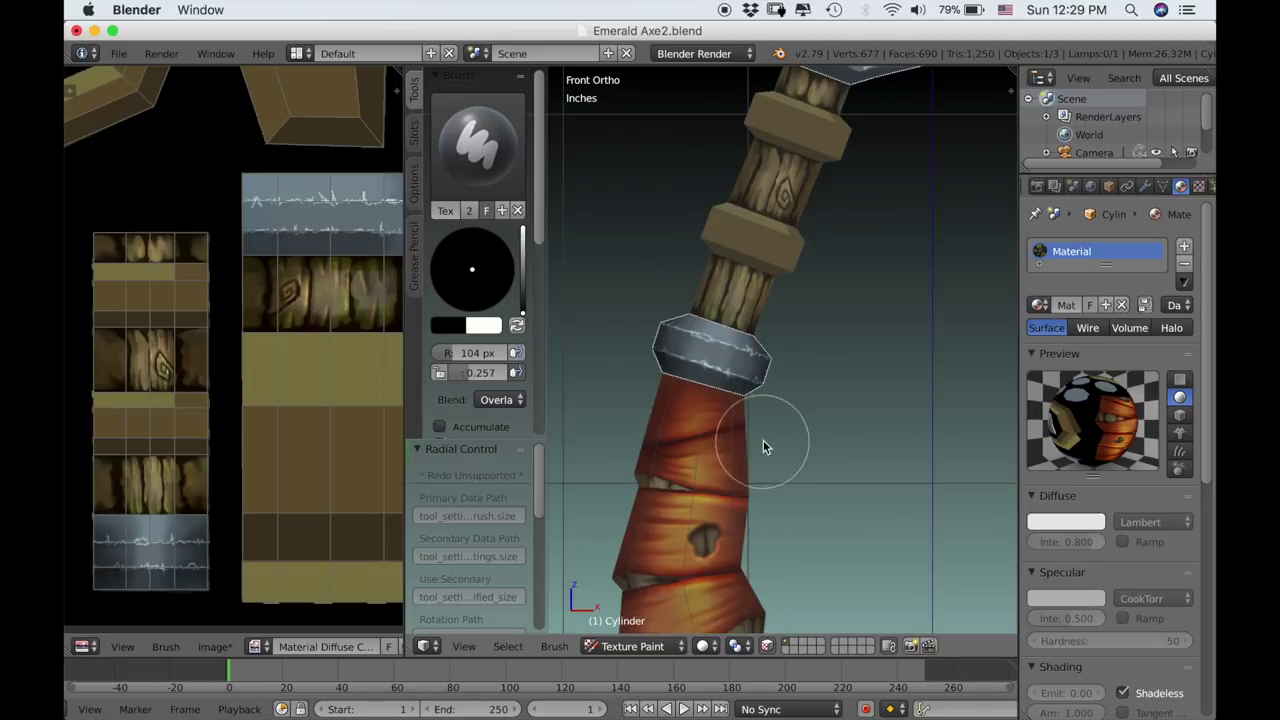
middle_click_drag(766, 446, 814, 160, "shift")
scroll(824, 292, "up", 1)
middle_click_drag(829, 353, 772, 398, "shift")
scroll(804, 178, "down", 2)
scroll(772, 398, "up", 5)
middle_click_drag(724, 329, 796, 482, "shift")
scroll(795, 480, "up", 4)
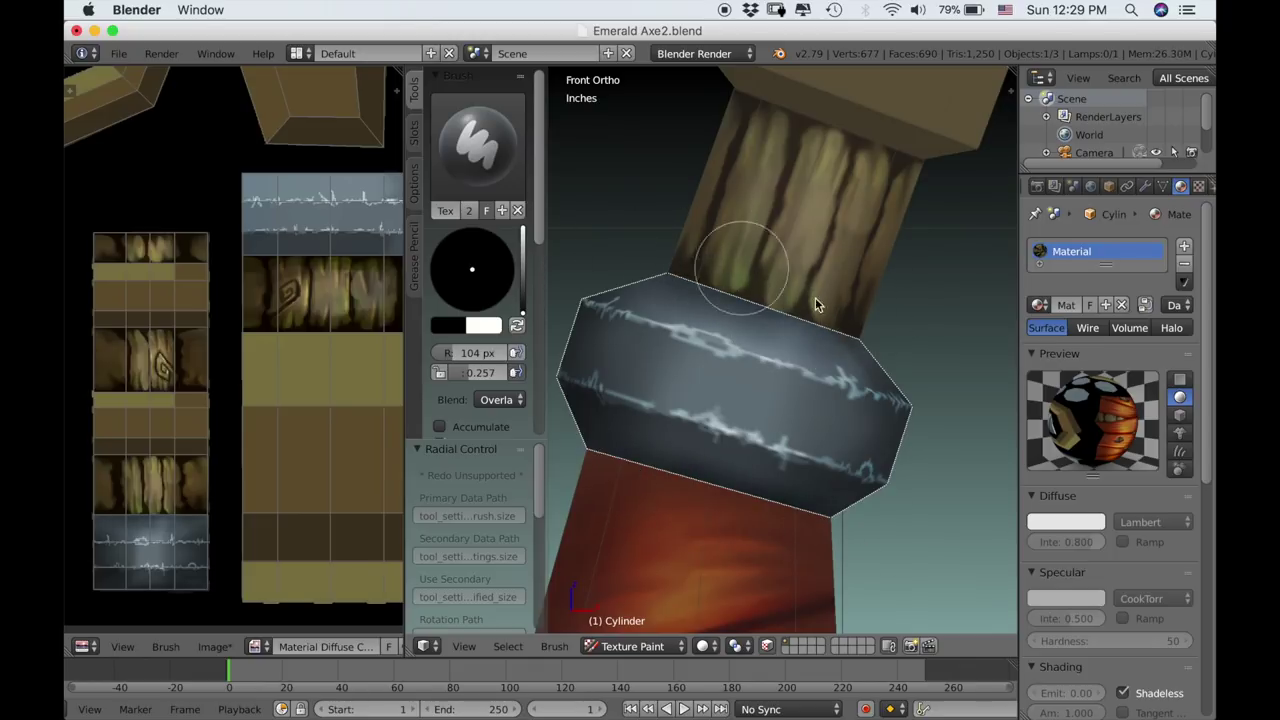
scroll(740, 242, "down", 6)
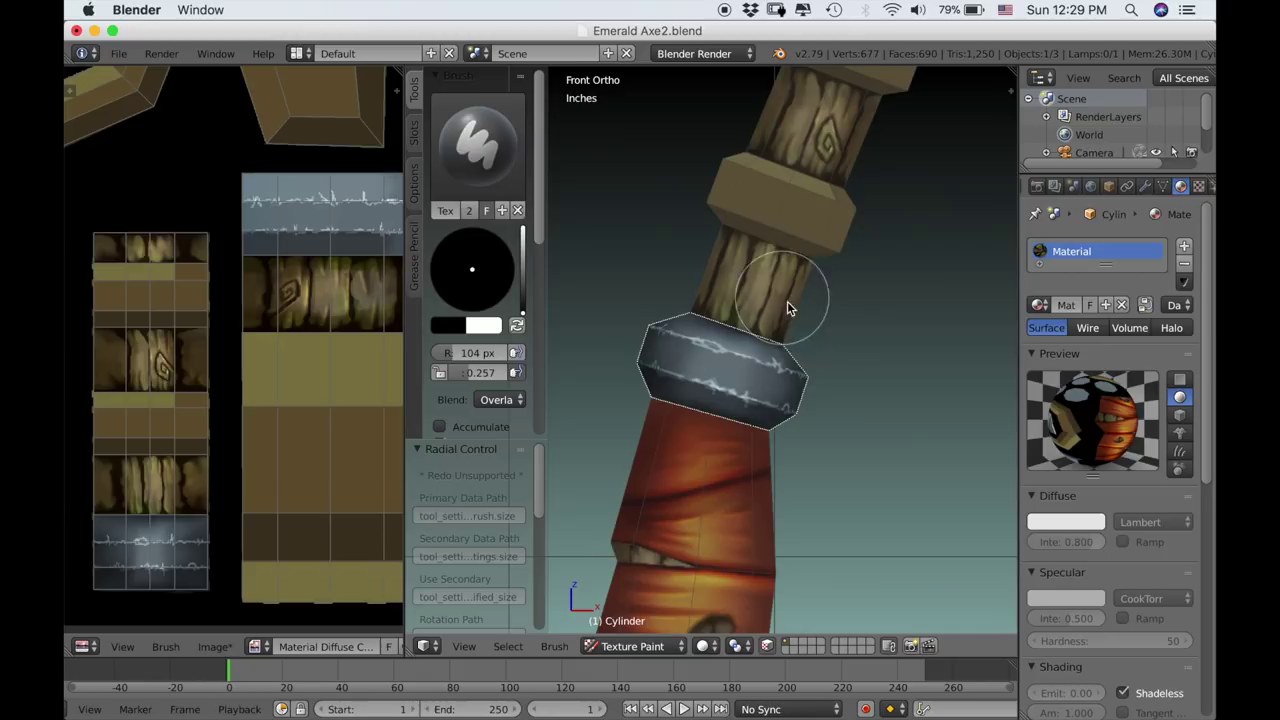
Shade both ends of the handle's lower metal band with soft black strokes, leaving the middle lighter.
middle_click_drag(814, 418, 808, 205, "shift")
scroll(808, 231, "up", 3)
mouse_move(800, 260)
middle_mouse_down("shift")
mouse_move(867, 56)
mouse_move(903, 574)
mouse_move(812, 389)
middle_mouse_up("shift")
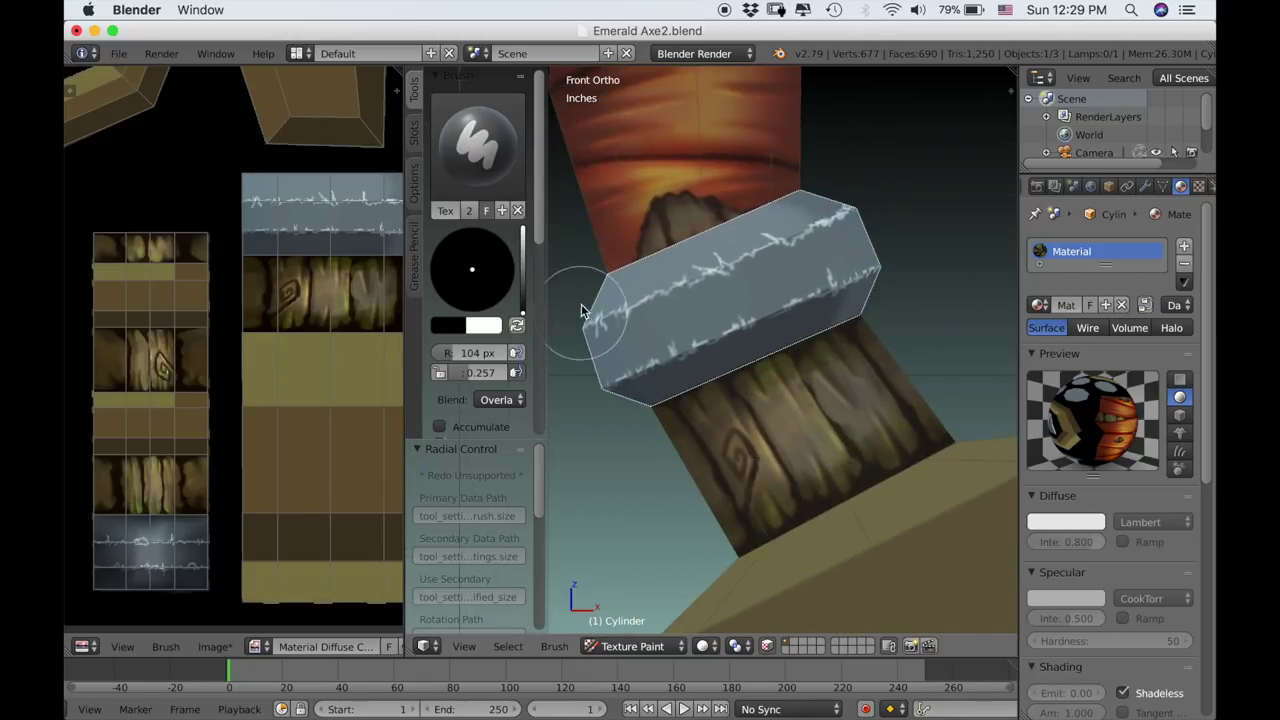
mouse_move(585, 311)
left_mouse_down()
mouse_move(622, 276)
mouse_move(603, 343)
mouse_move(598, 286)
mouse_move(586, 398)
mouse_move(612, 288)
mouse_move(623, 420)
left_mouse_up()
mouse_move(822, 207)
left_mouse_down()
mouse_move(891, 274)
mouse_move(880, 206)
mouse_move(914, 300)
mouse_move(901, 313)
mouse_move(789, 208)
mouse_move(809, 286)
mouse_move(831, 229)
mouse_move(783, 243)
left_mouse_up()
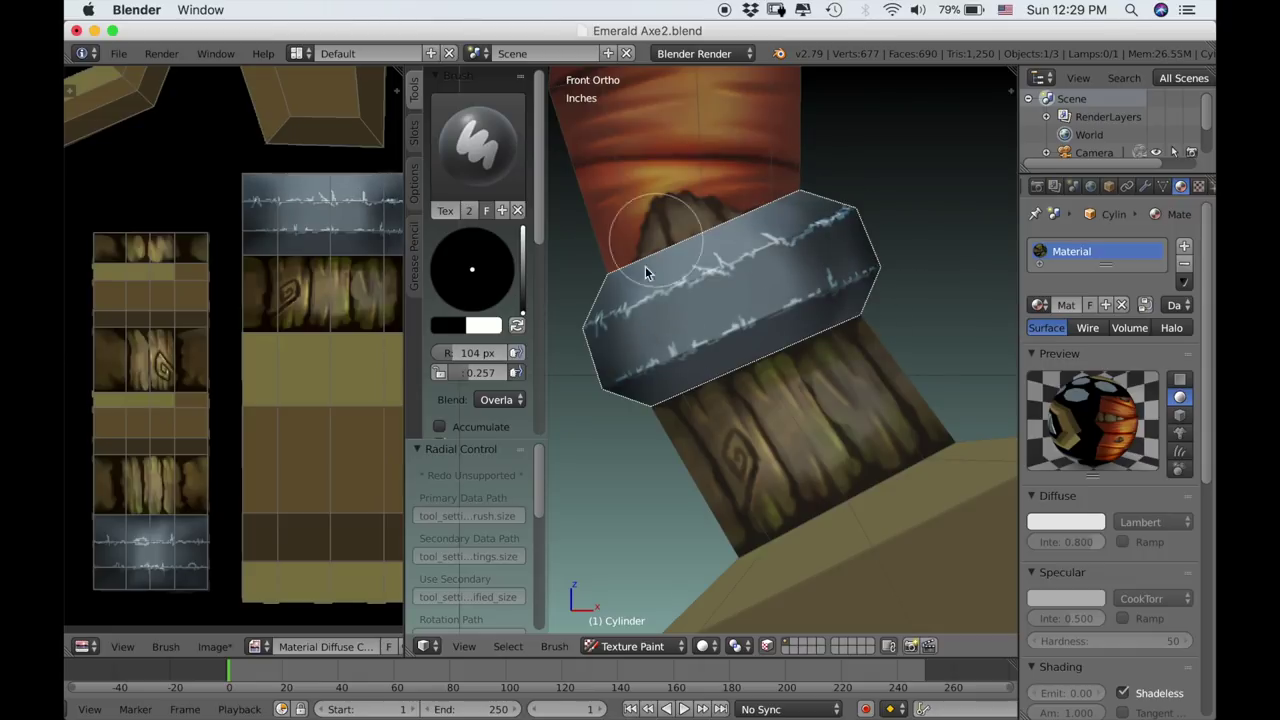
mouse_move(645, 267)
left_mouse_down()
mouse_move(635, 301)
mouse_move(686, 366)
left_mouse_up()
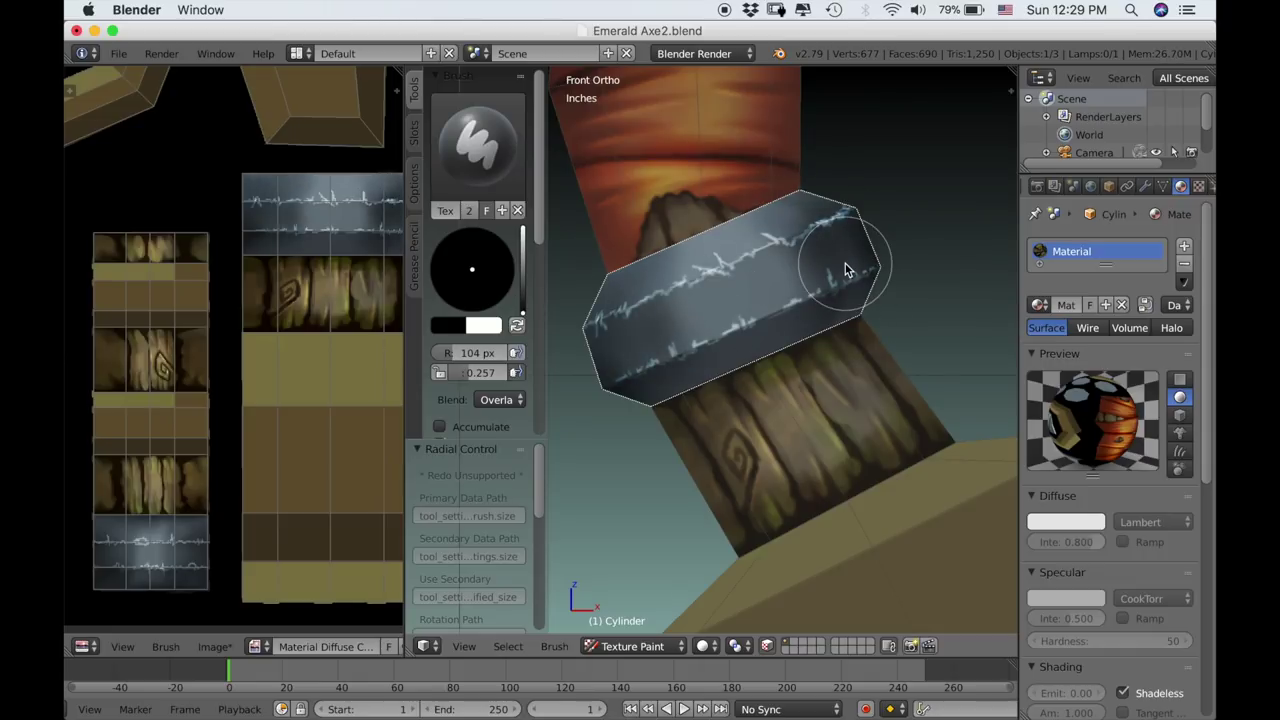
Deepen the soft black shading along the lower metal band's upper edge and check the band within the whole handle.
scroll(829, 277, "down", 10)
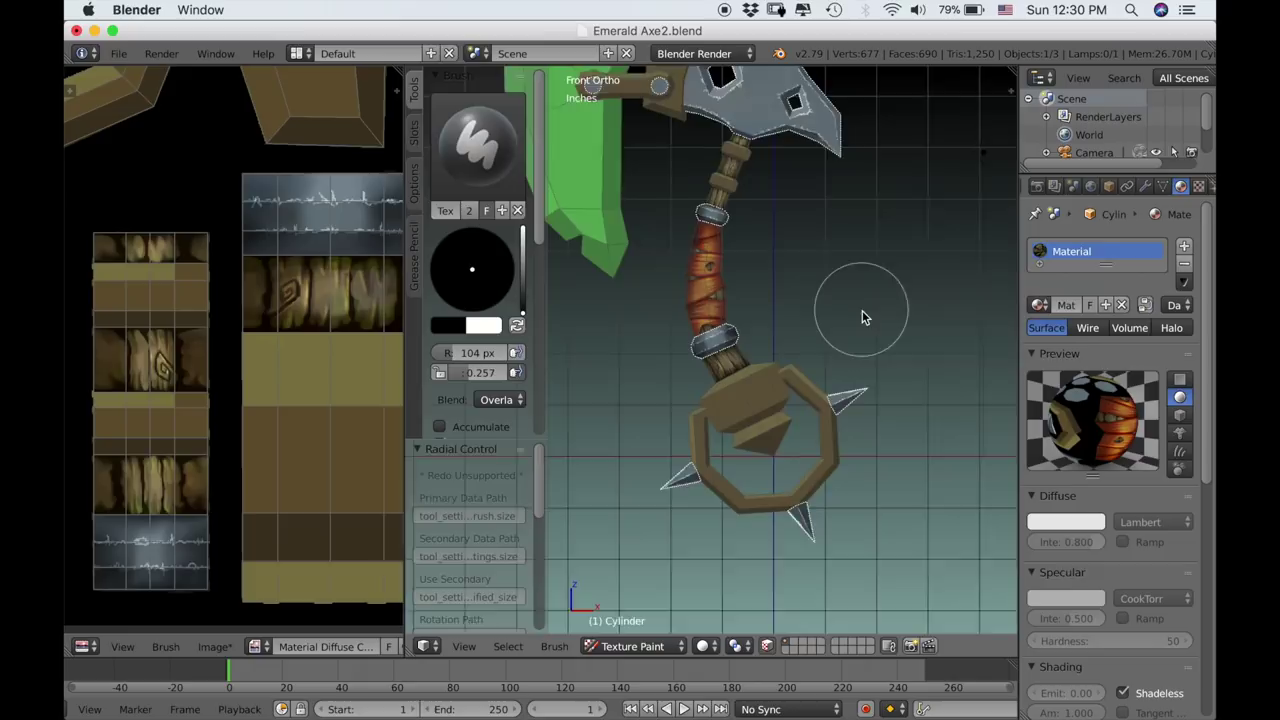
scroll(862, 318, "up", 8)
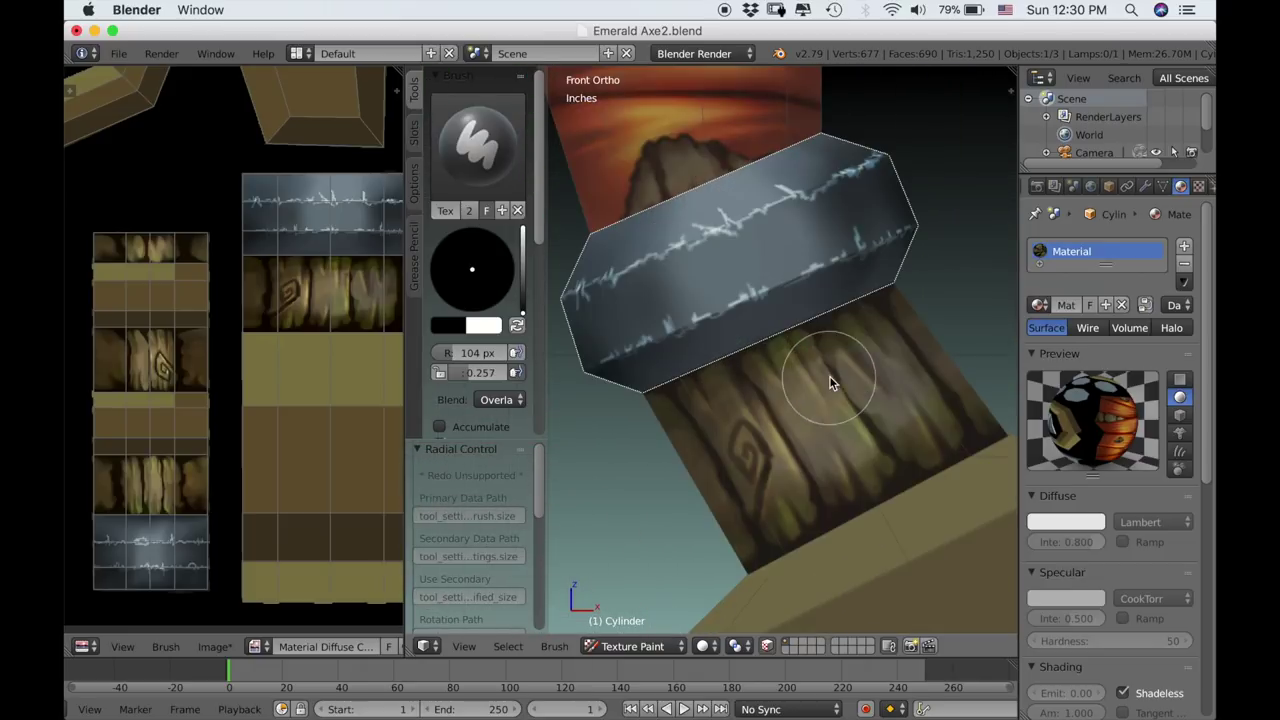
middle_click_drag(824, 333, 826, 383, "shift")
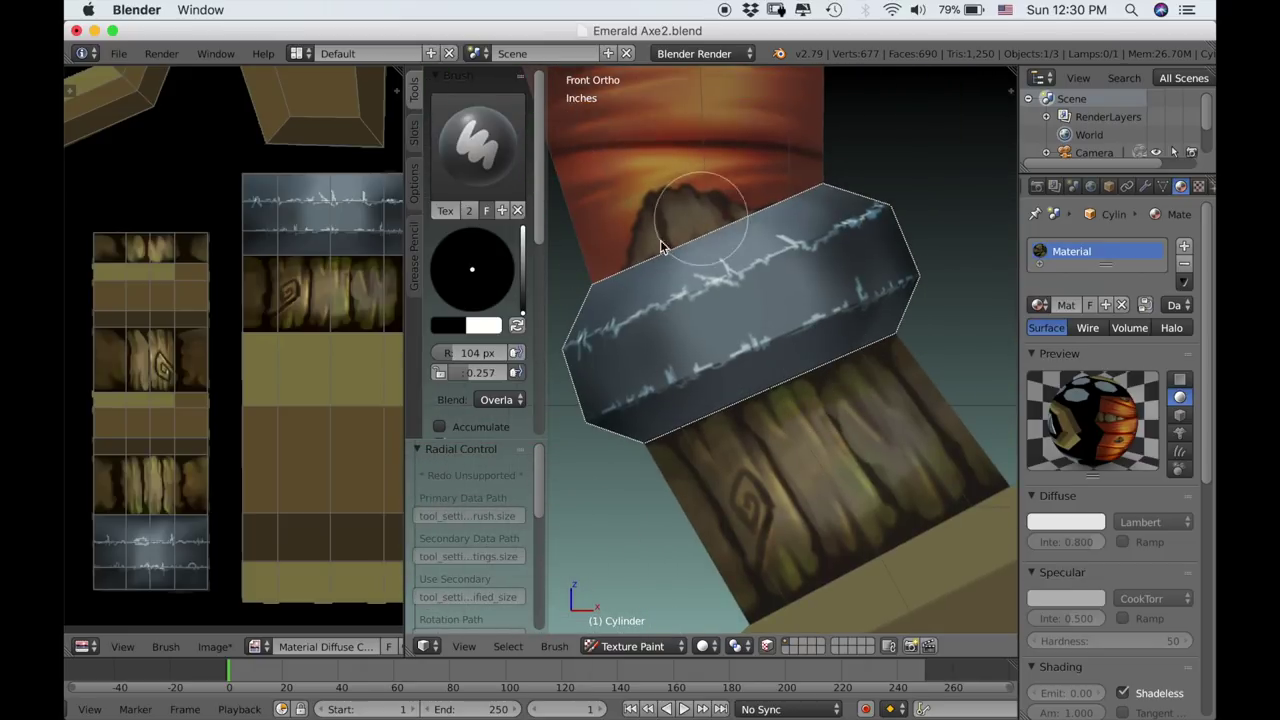
left_click_drag(661, 243, 743, 215)
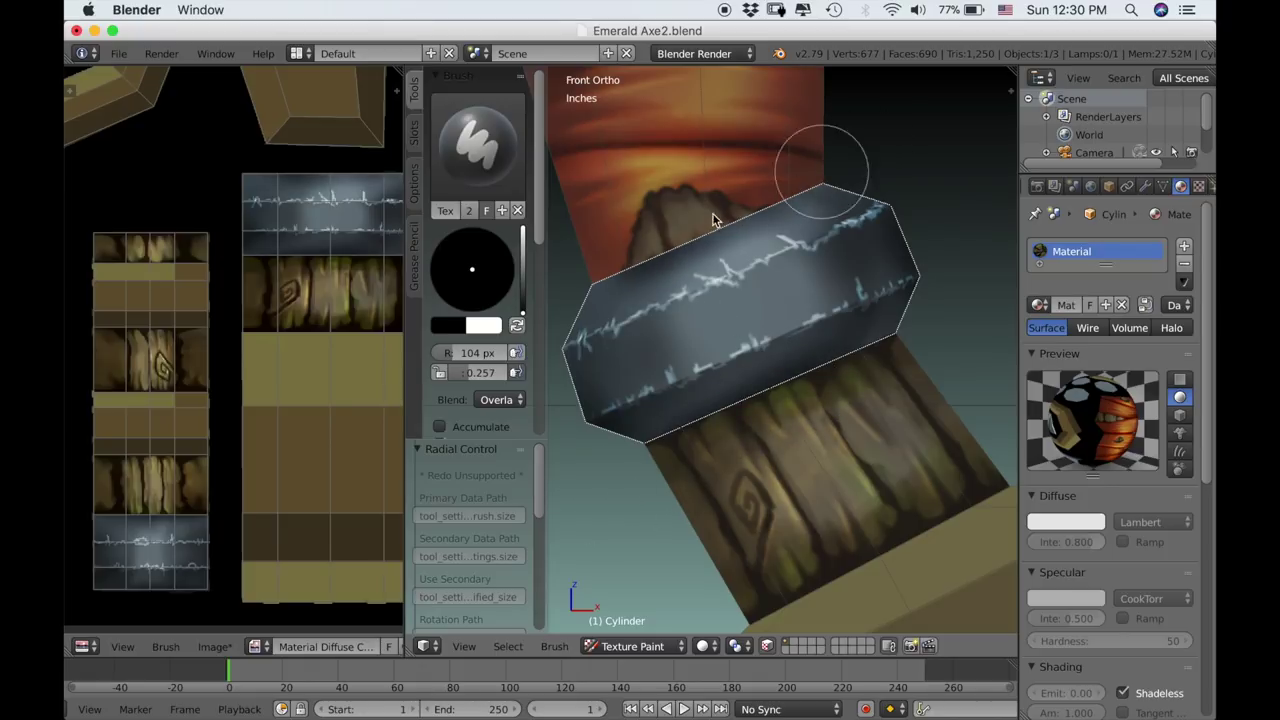
scroll(590, 255, "down", 6)
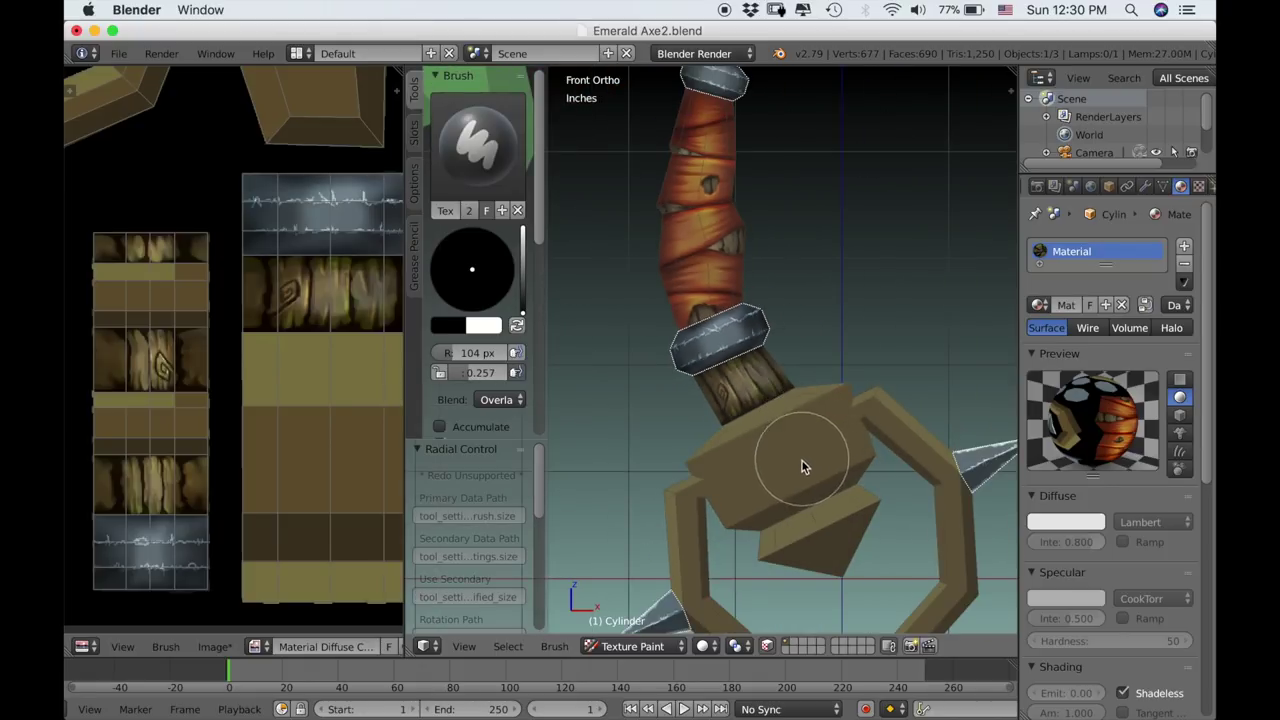
Softly darken the lower face of the pommel ring's left spike with black strokes.
middle_click_drag(802, 461, 795, 312, "shift")
scroll(795, 312, "up", 4)
middle_click_drag(778, 520, 896, 343, "shift")
scroll(896, 343, "up", 2)
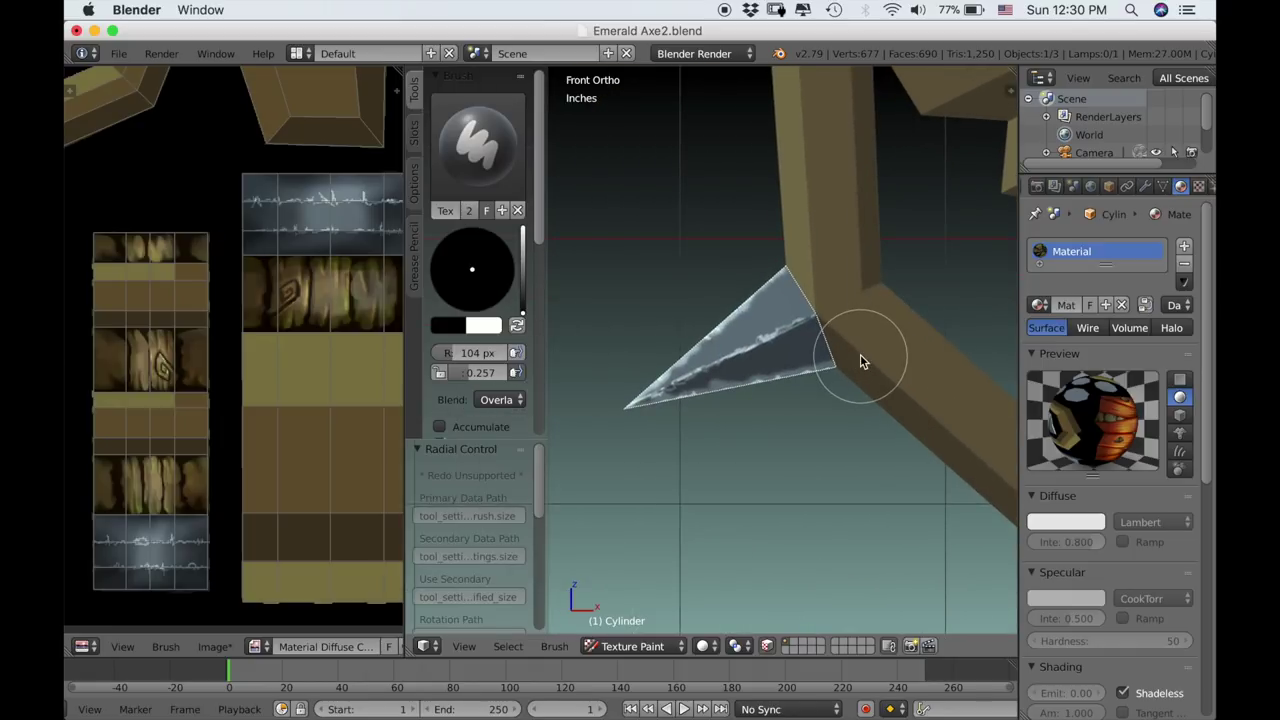
mouse_move(672, 372)
left_mouse_down()
mouse_move(808, 366)
mouse_move(757, 380)
mouse_move(640, 468)
left_mouse_up()
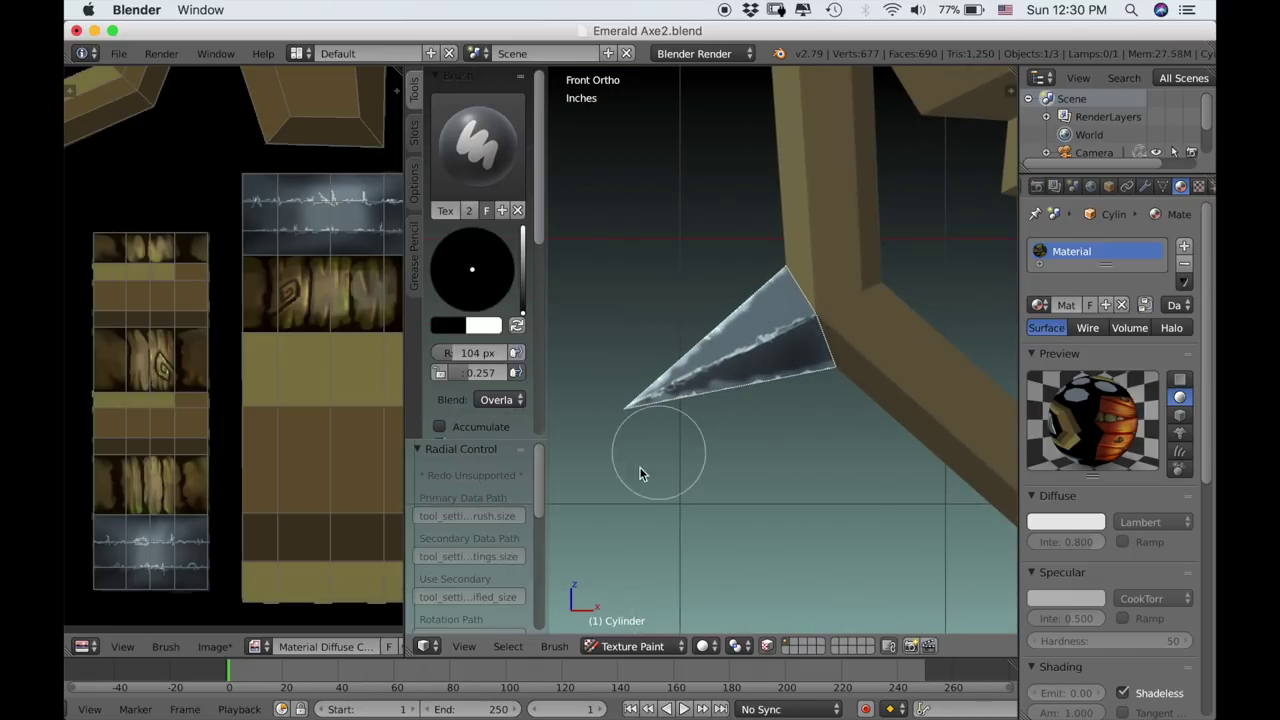
Softly darken the faces of the pommel ring's bottom spike with black strokes, deepening its base.
scroll(775, 339, "down", 5)
middle_click_drag(857, 441, 794, 391, "shift")
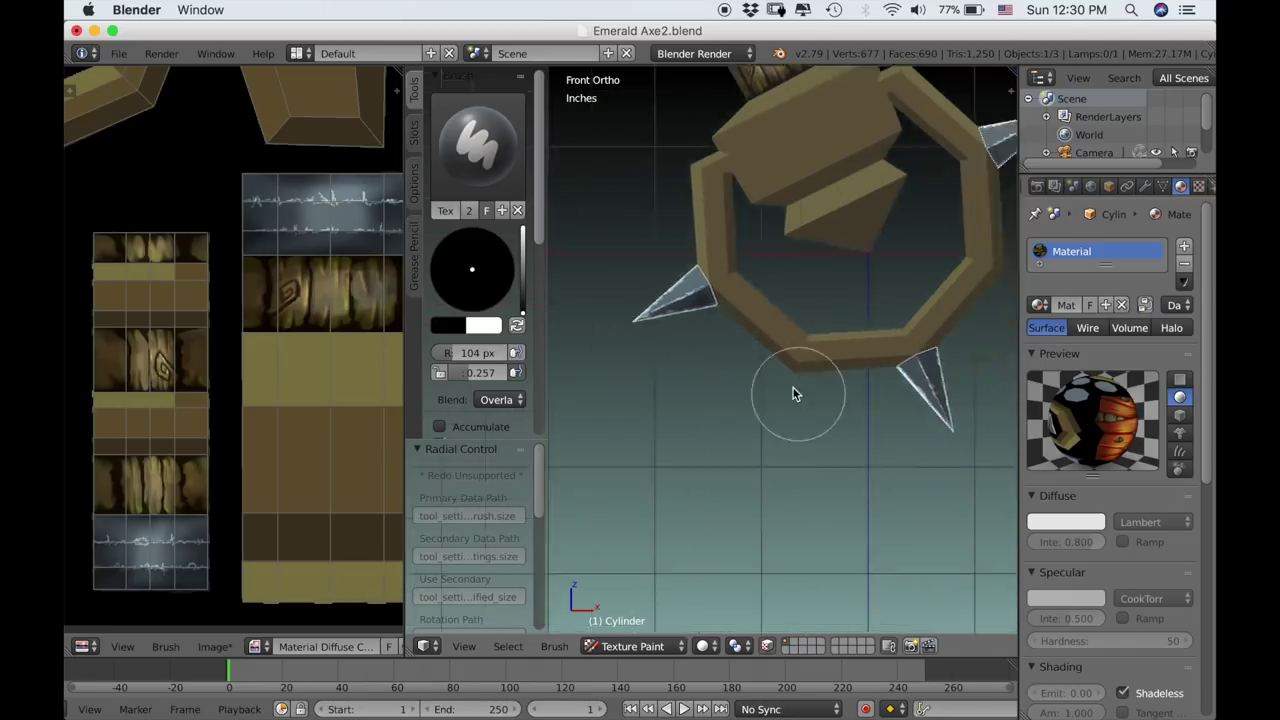
scroll(794, 391, "up", 3)
middle_click_drag(911, 469, 836, 376, "shift")
middle_click_drag(889, 342, 734, 367, "shift")
scroll(735, 366, "up", 3)
middle_click_drag(854, 372, 723, 421, "shift")
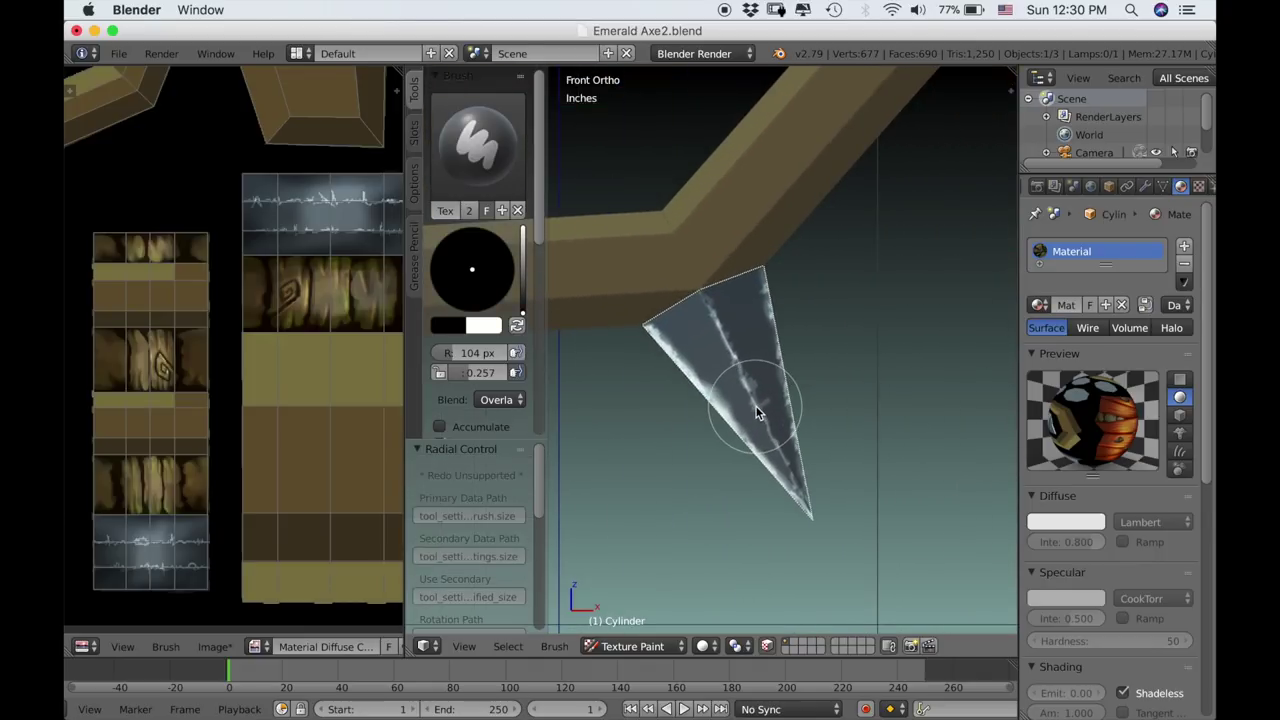
mouse_move(780, 297)
left_mouse_down()
mouse_move(763, 270)
mouse_move(780, 349)
mouse_move(691, 309)
mouse_move(704, 309)
left_mouse_up()
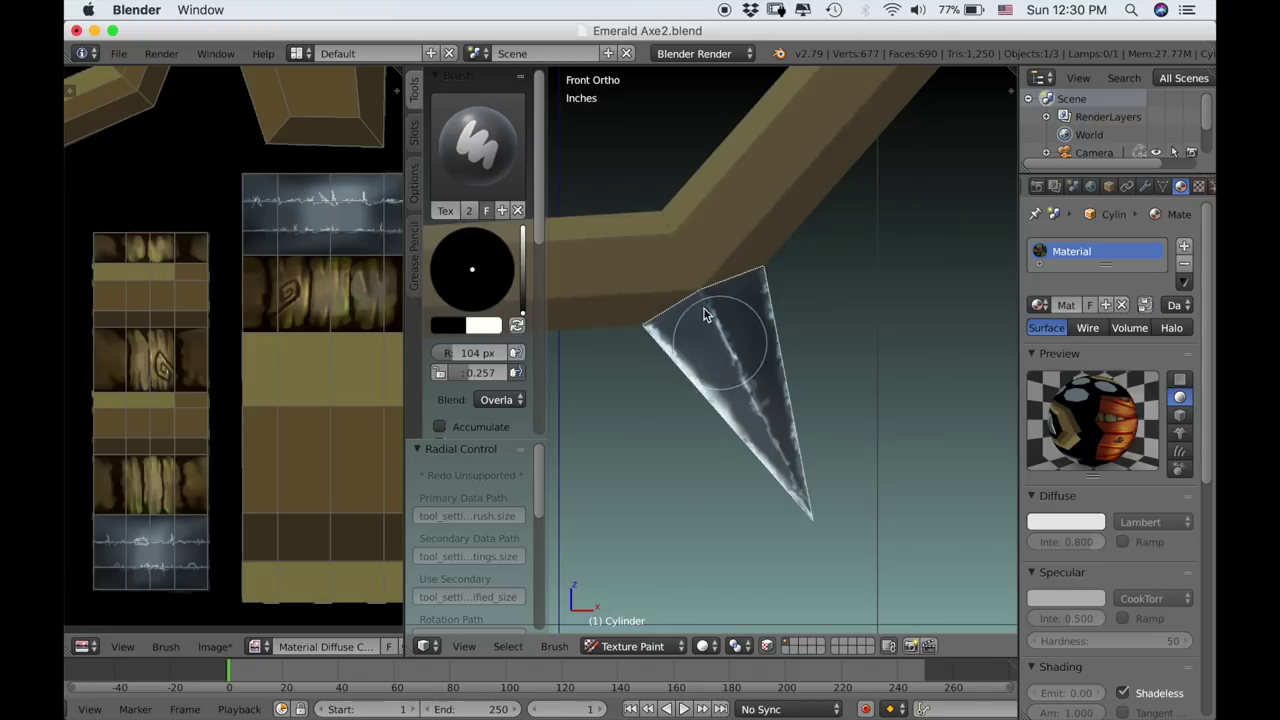
Softly darken the lower face of the pommel ring's right spike from its base towards the tip.
scroll(842, 259, "down", 3)
scroll(867, 323, "up", 5)
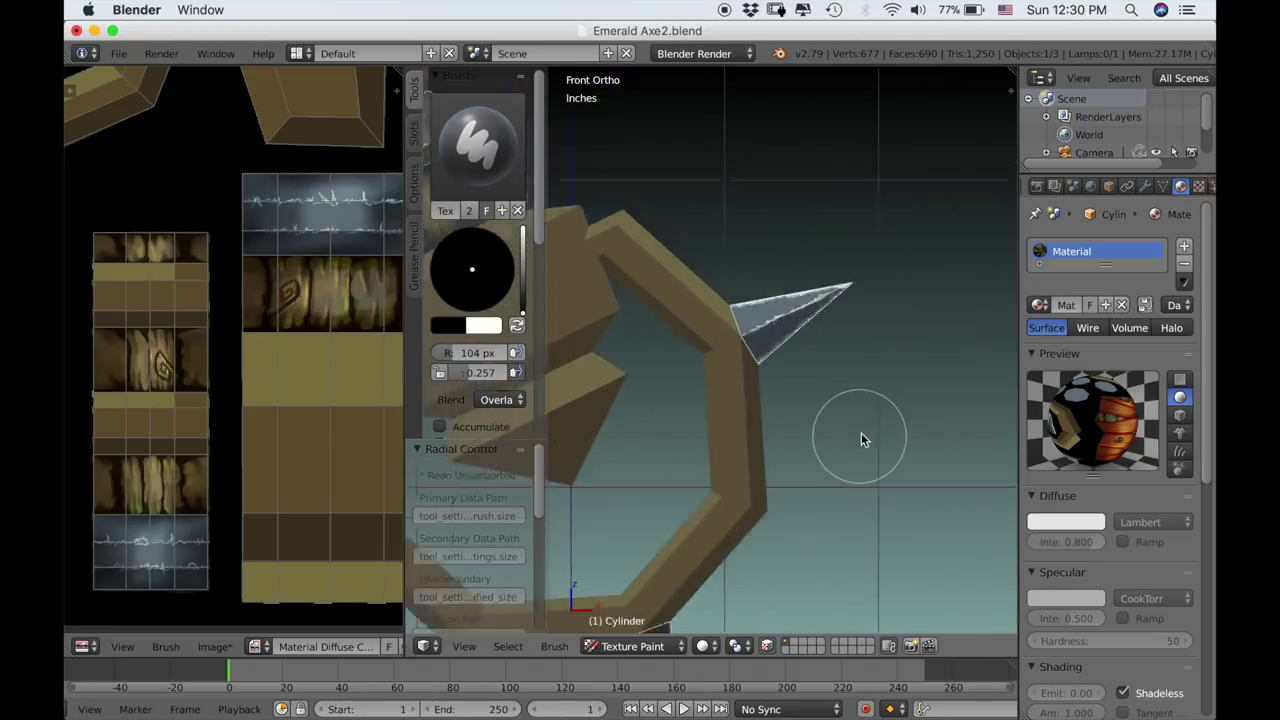
middle_click_drag(885, 346, 781, 397, "shift")
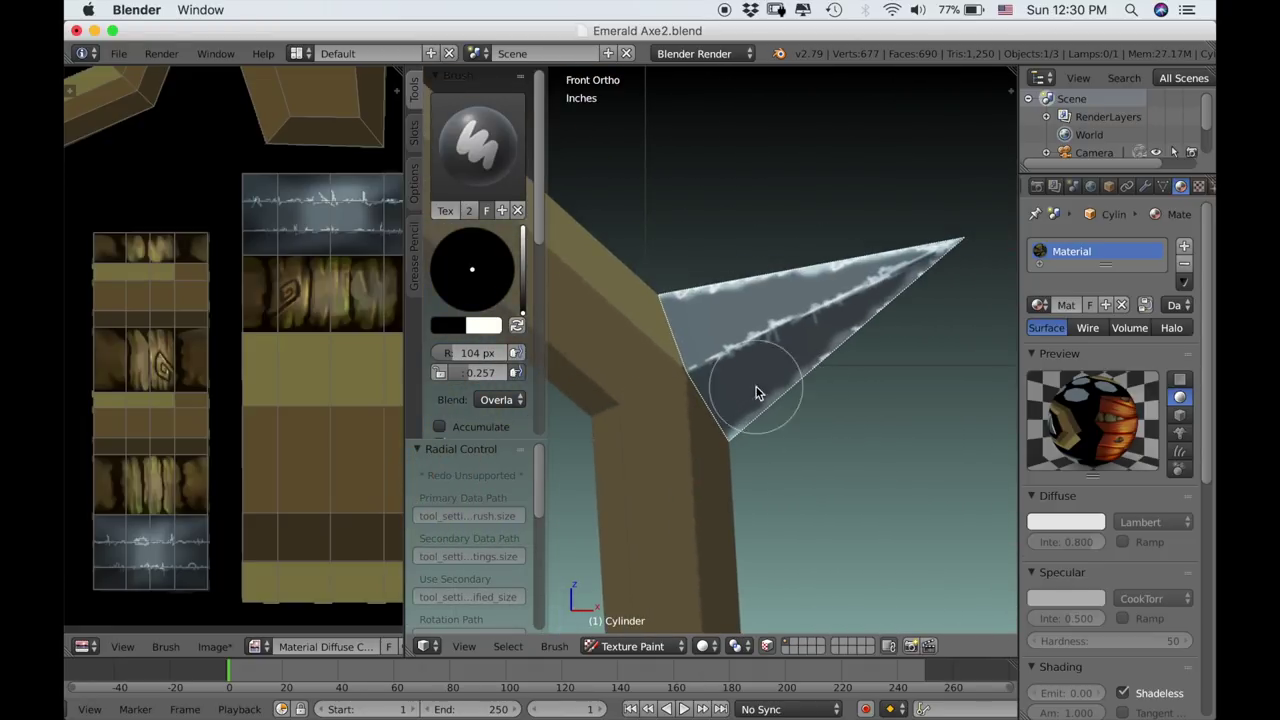
left_click_drag(769, 381, 883, 271)
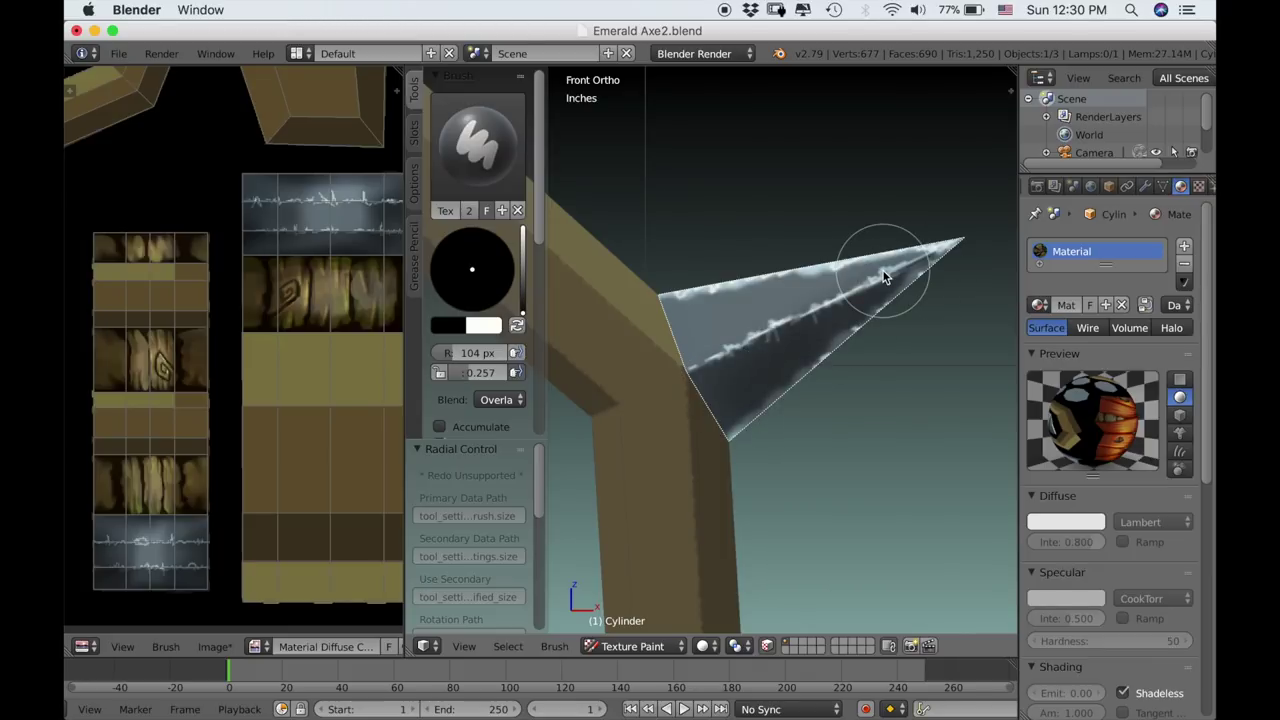
Shade the axe head's lower edge, pointed tip and sloping back edge with soft black strokes.
scroll(880, 285, "down", 10)
middle_click_drag(787, 282, 830, 606, "shift")
scroll(798, 342, "up", 4)
scroll(860, 440, "up", 1)
middle_click_drag(798, 342, 897, 374, "shift")
scroll(889, 360, "down", 2)
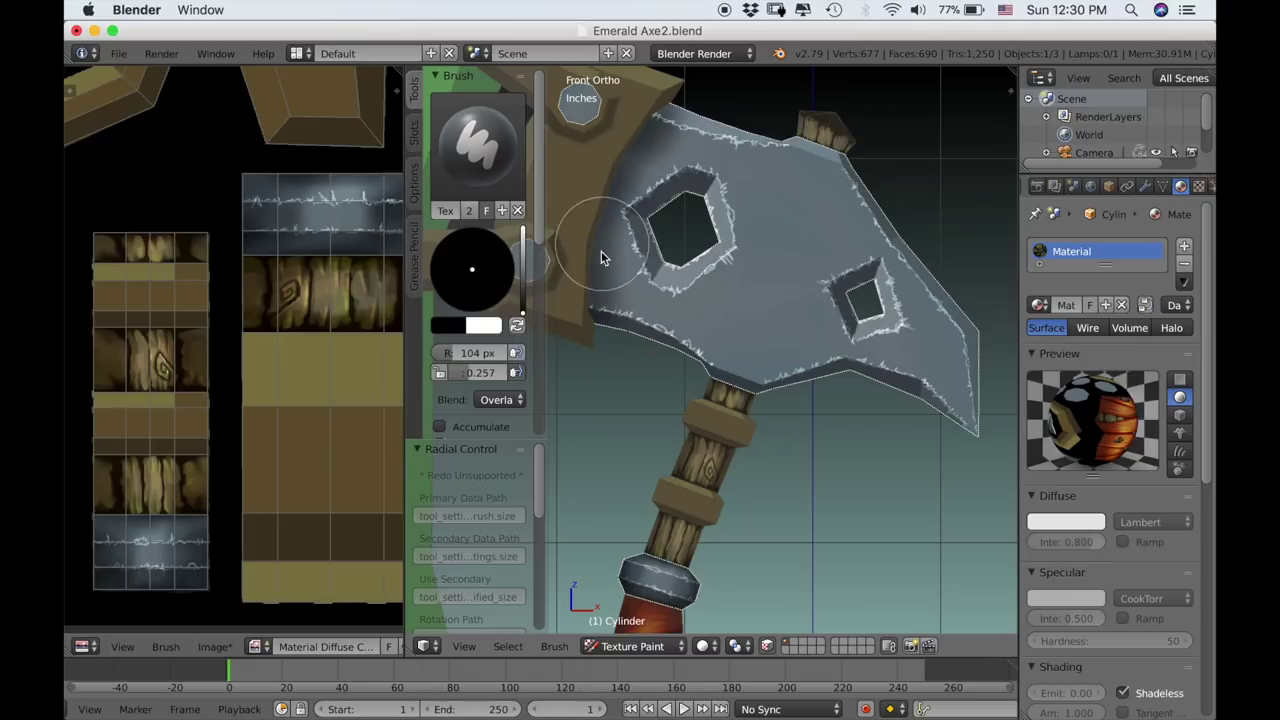
mouse_move(661, 331)
left_mouse_down()
mouse_move(703, 385)
mouse_move(792, 410)
left_mouse_up()
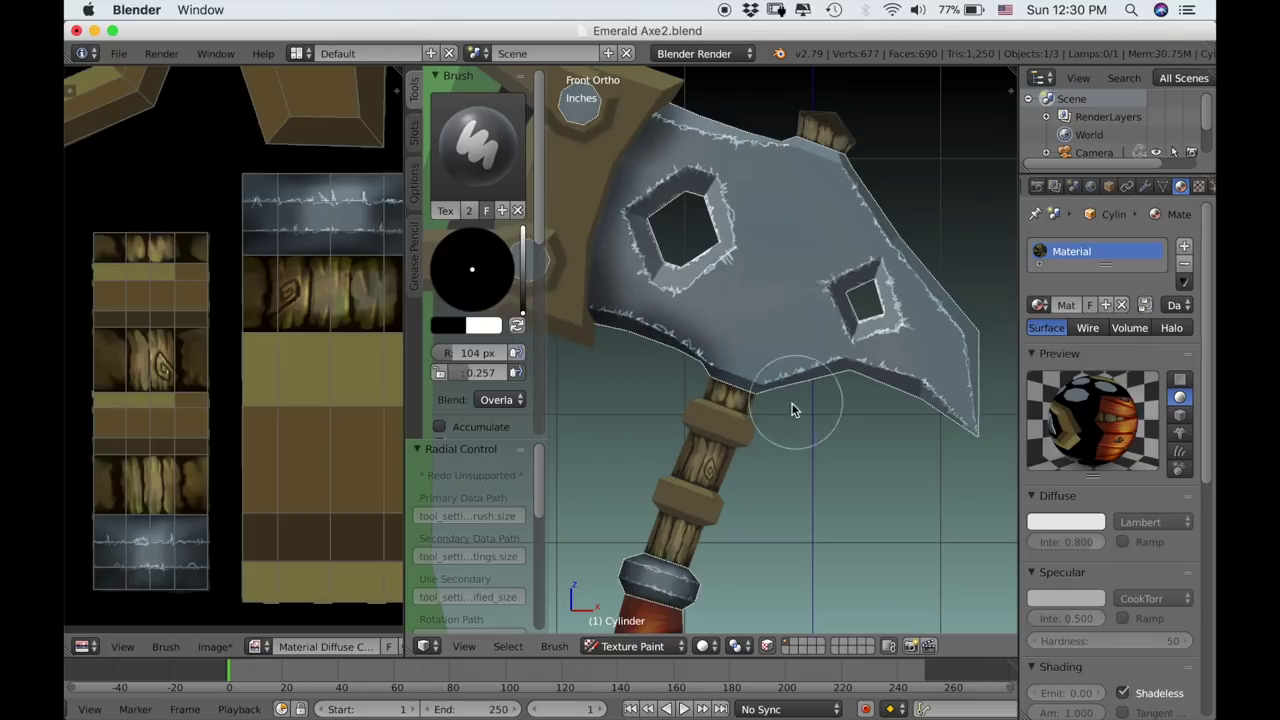
left_click_drag(969, 448, 966, 381)
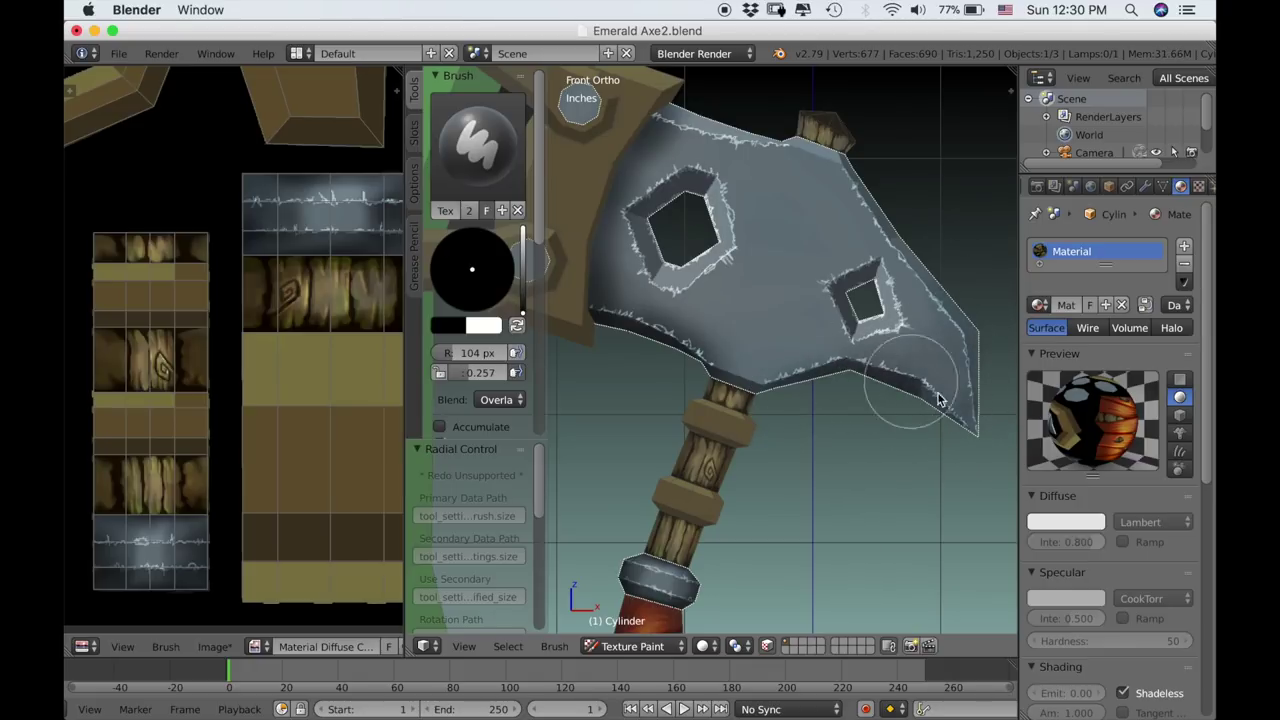
mouse_move(938, 398)
left_mouse_down()
mouse_move(971, 306)
mouse_move(977, 400)
mouse_move(845, 380)
mouse_move(792, 246)
mouse_move(857, 172)
mouse_move(925, 252)
mouse_move(1005, 390)
left_mouse_up()
left_click_drag(904, 277, 968, 338)
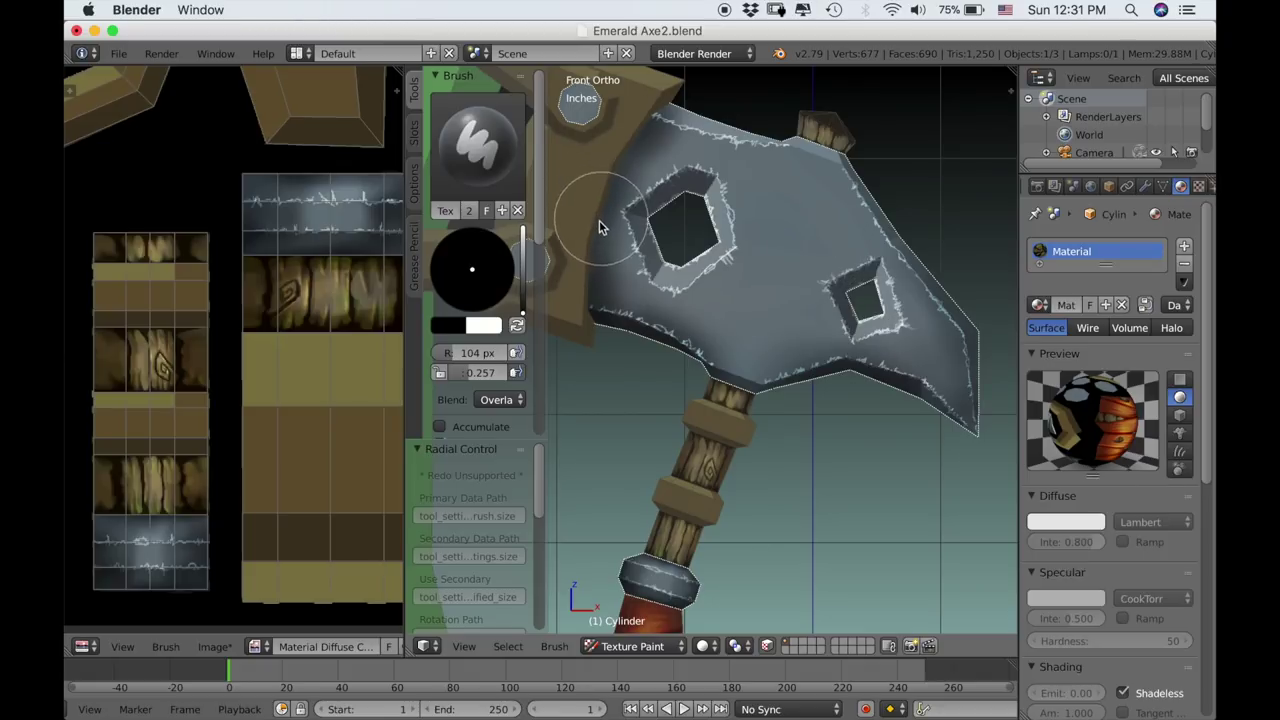
Add soft black shading around the two cut-out holes in the axe head.
left_click_drag(645, 322, 706, 352)
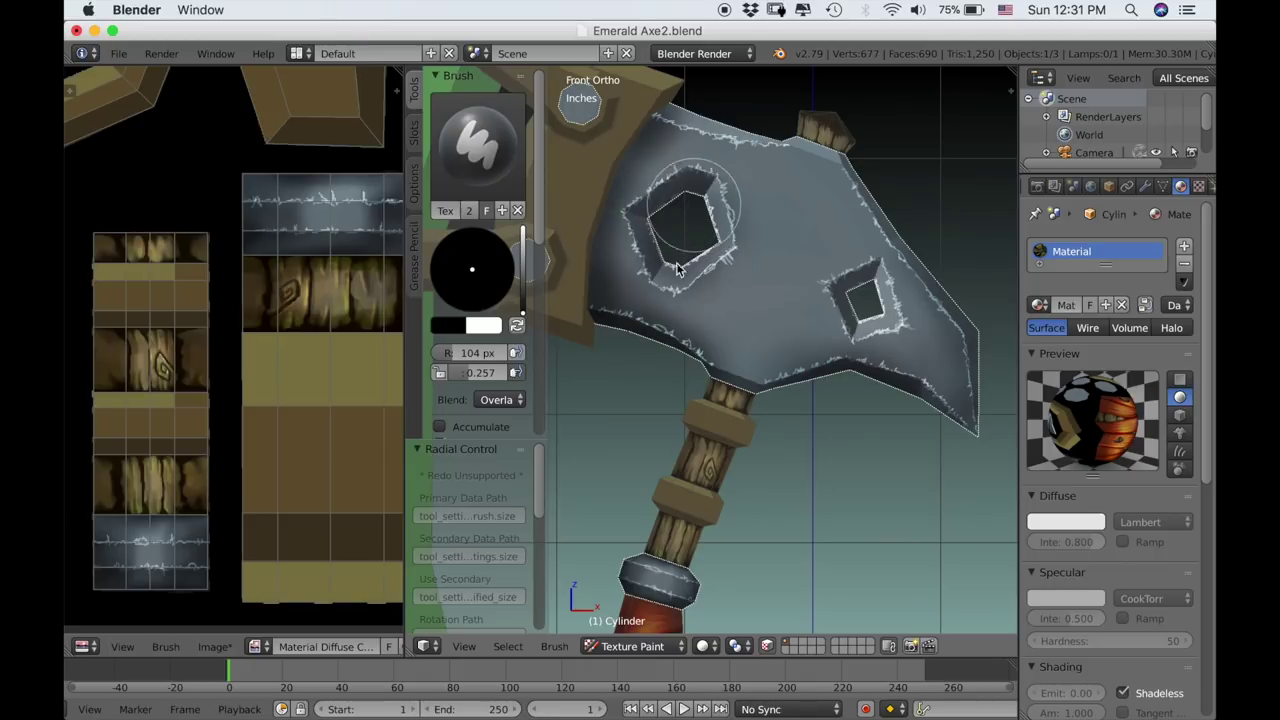
mouse_move(888, 318)
left_mouse_down()
mouse_move(870, 310)
mouse_move(870, 289)
mouse_move(885, 287)
left_mouse_up()
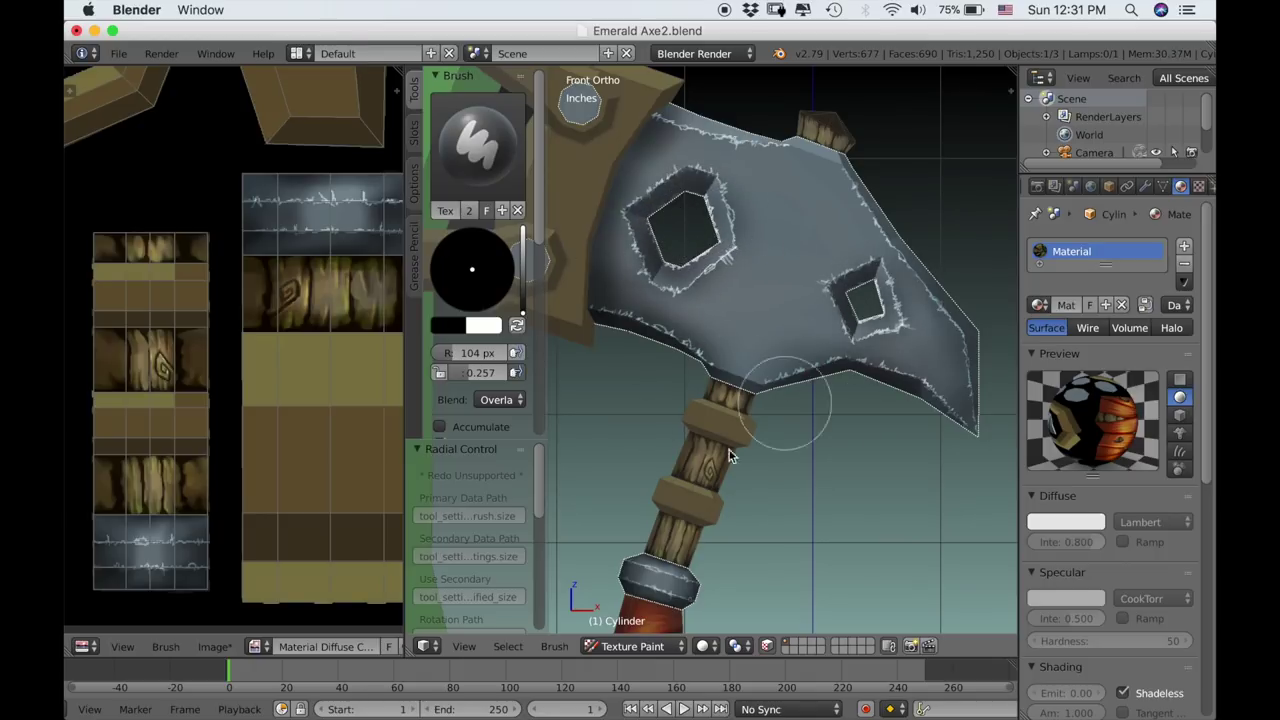
left_click_drag(673, 284, 668, 280)
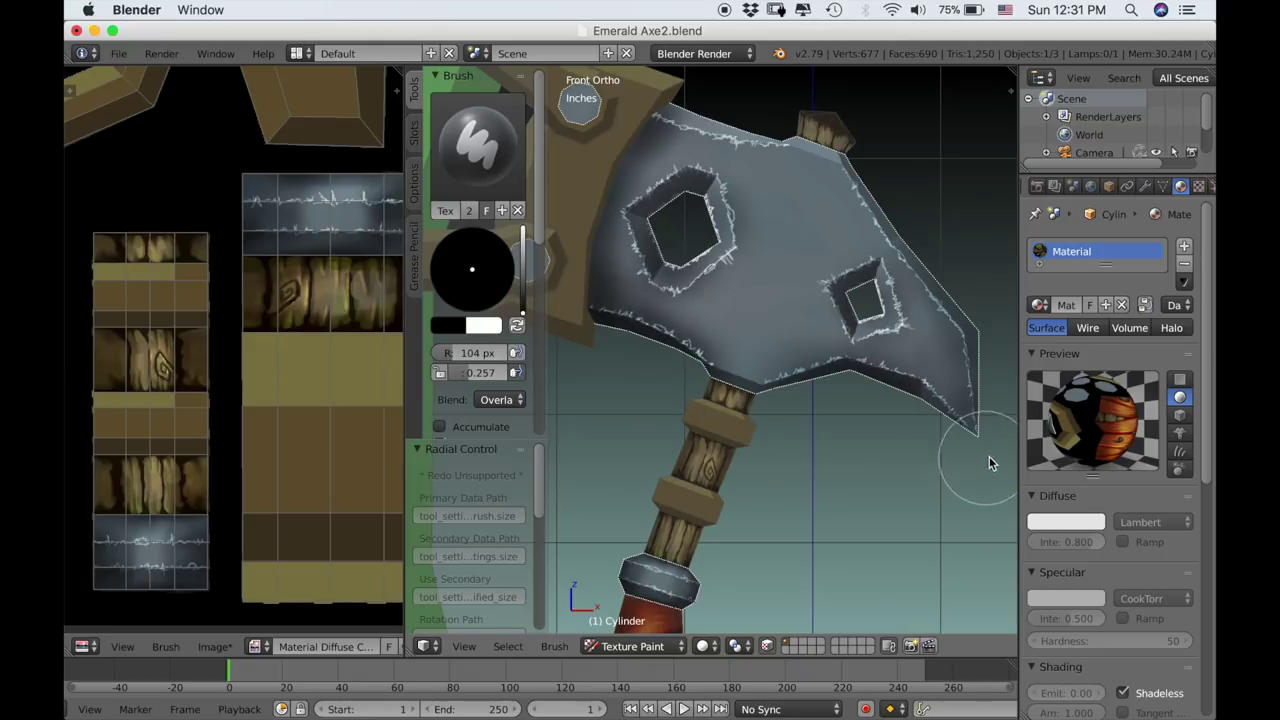
Switch the brush to white with a 58 px radius and paint a soft highlight down the middle of the handle's upper metal band.
scroll(950, 385, "down", 5)
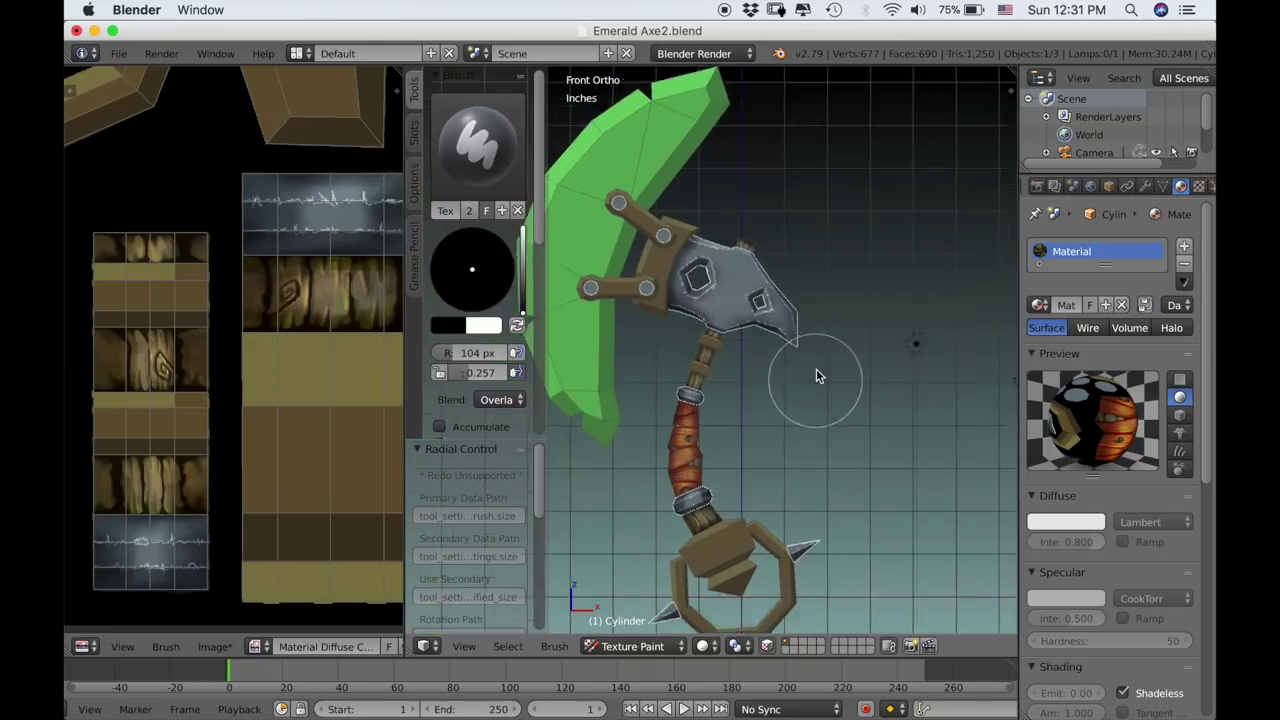
scroll(829, 280, "up", 7)
middle_click_drag(813, 274, 858, 506, "shift")
scroll(838, 425, "up", 2)
middle_click_drag(820, 380, 827, 449, "shift")
scroll(851, 452, "up", 1)
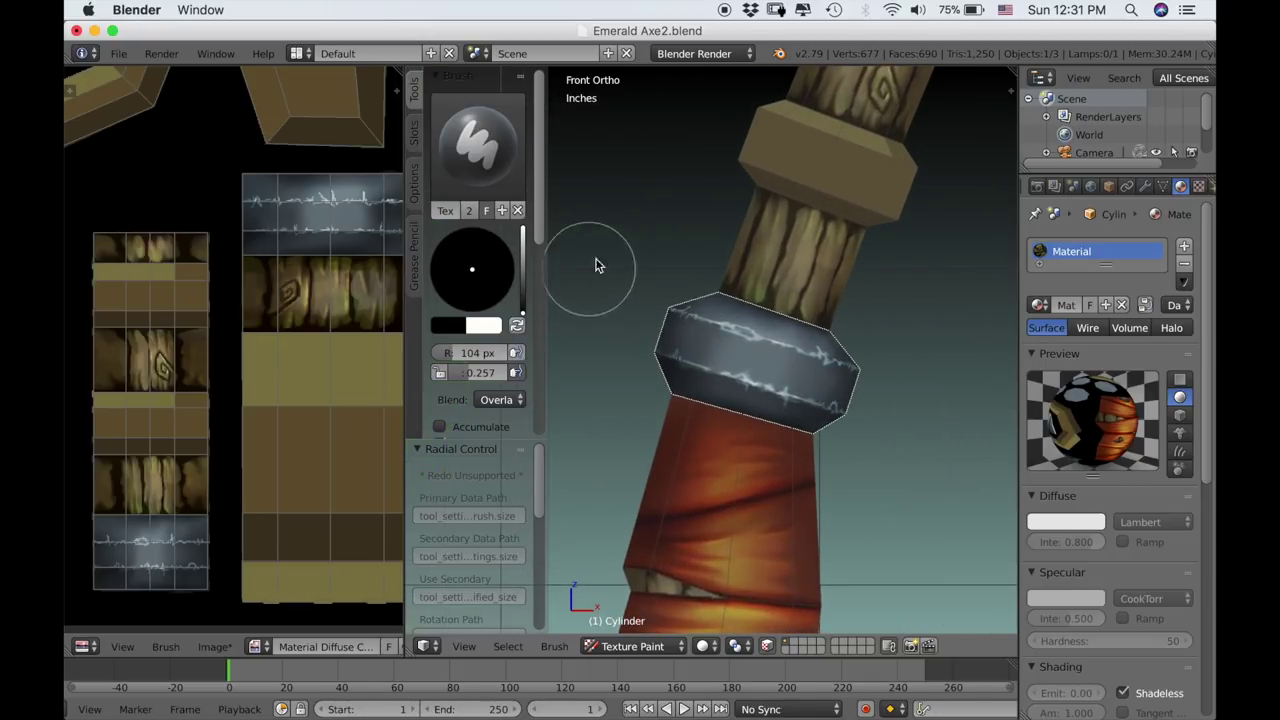
key("x")
key("x")
key("x")
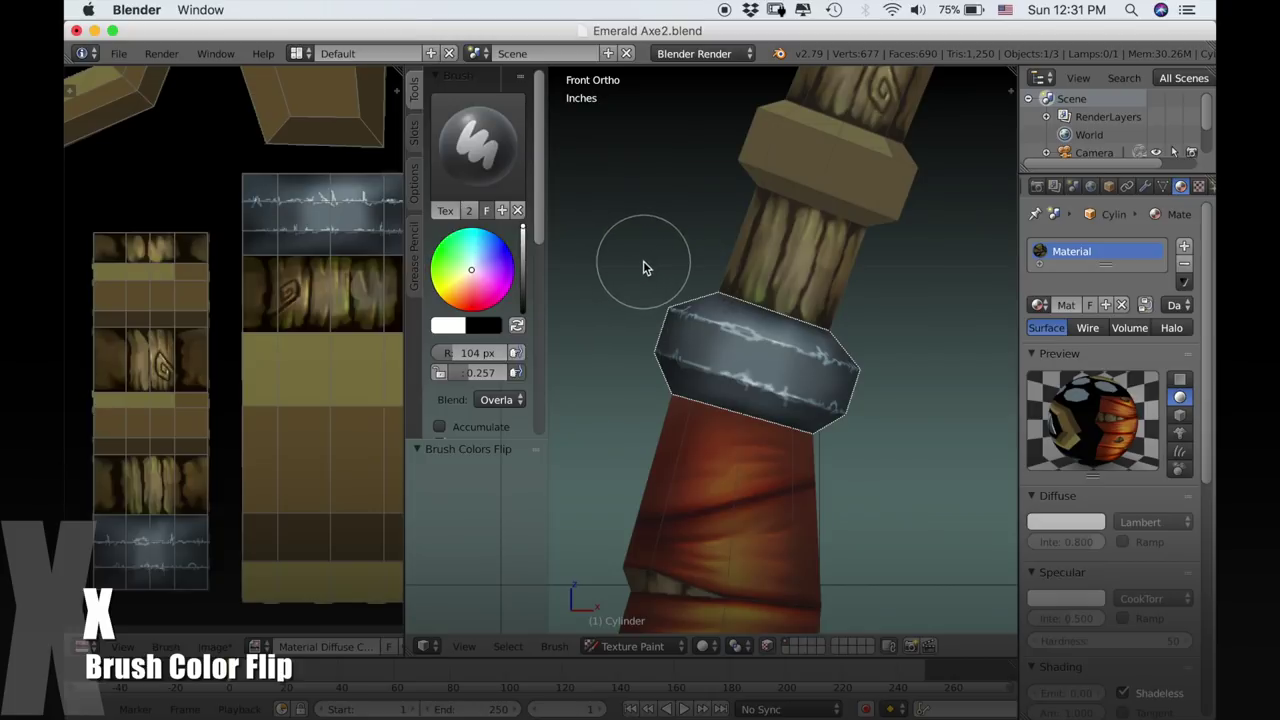
key("f")
left_click(753, 325)
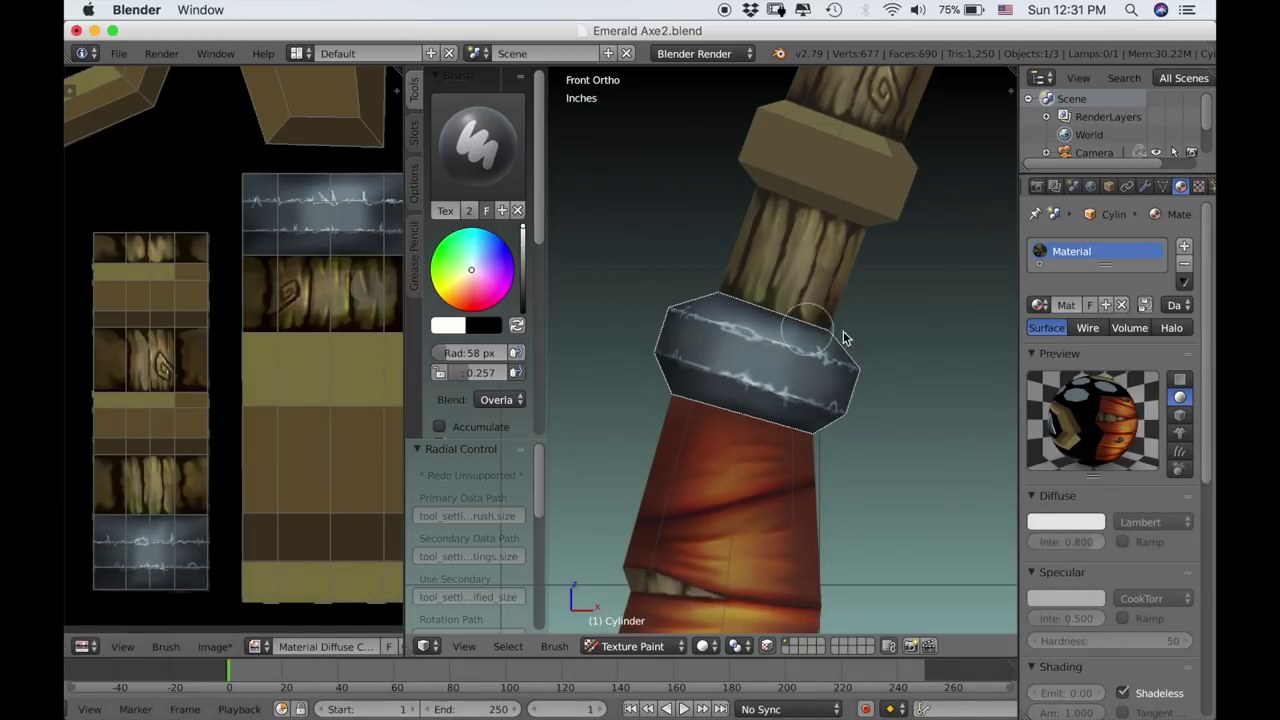
mouse_move(776, 322)
left_mouse_down()
mouse_move(805, 345)
mouse_move(760, 375)
mouse_move(786, 424)
mouse_move(790, 385)
mouse_move(837, 334)
mouse_move(740, 275)
mouse_move(792, 335)
mouse_move(749, 345)
left_mouse_up()
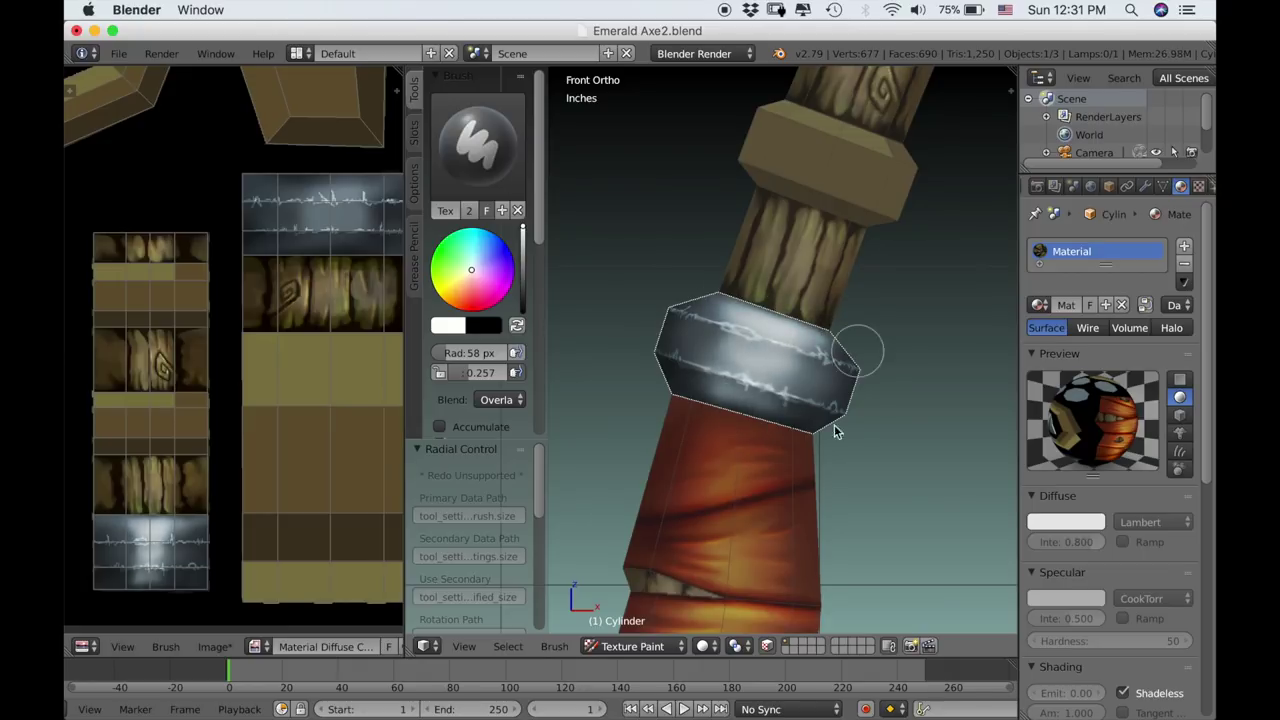
Paint a soft white highlight across the middle of the handle's lower metal band.
scroll(760, 420, "down", 5)
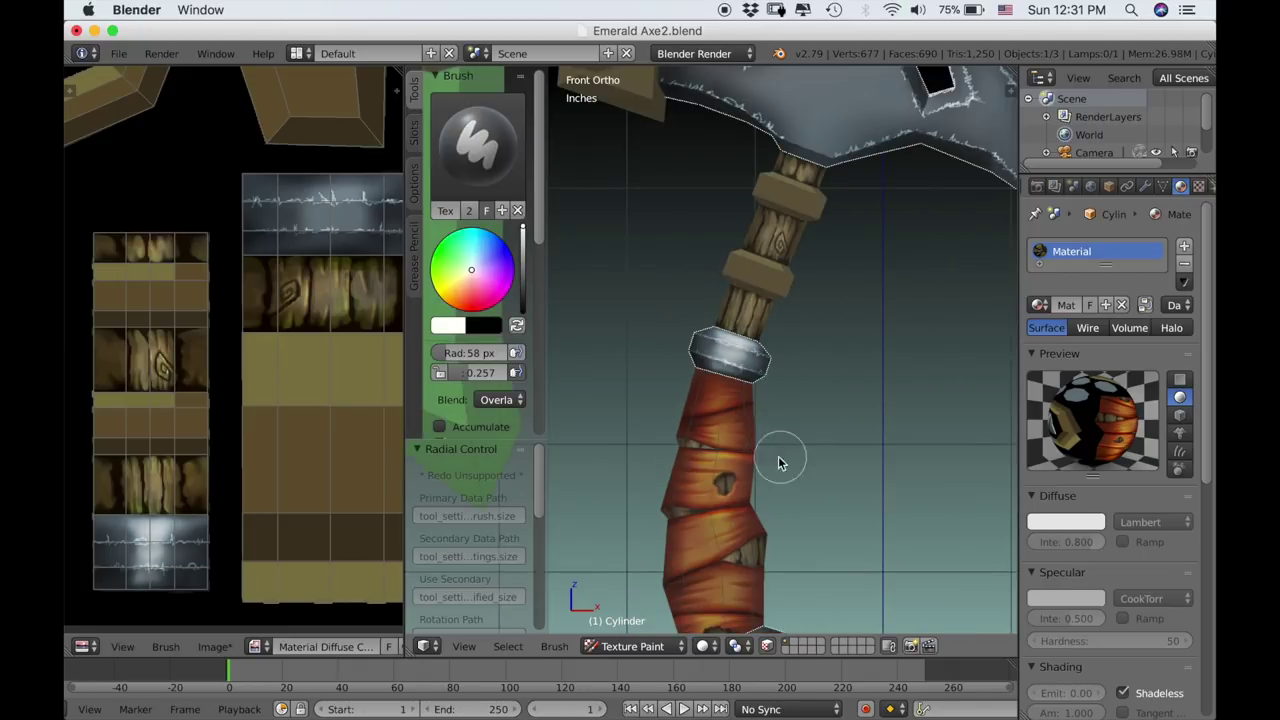
middle_click_drag(783, 460, 791, 154, "shift")
scroll(788, 188, "up", 6)
middle_click_drag(845, 272, 800, 278, "shift")
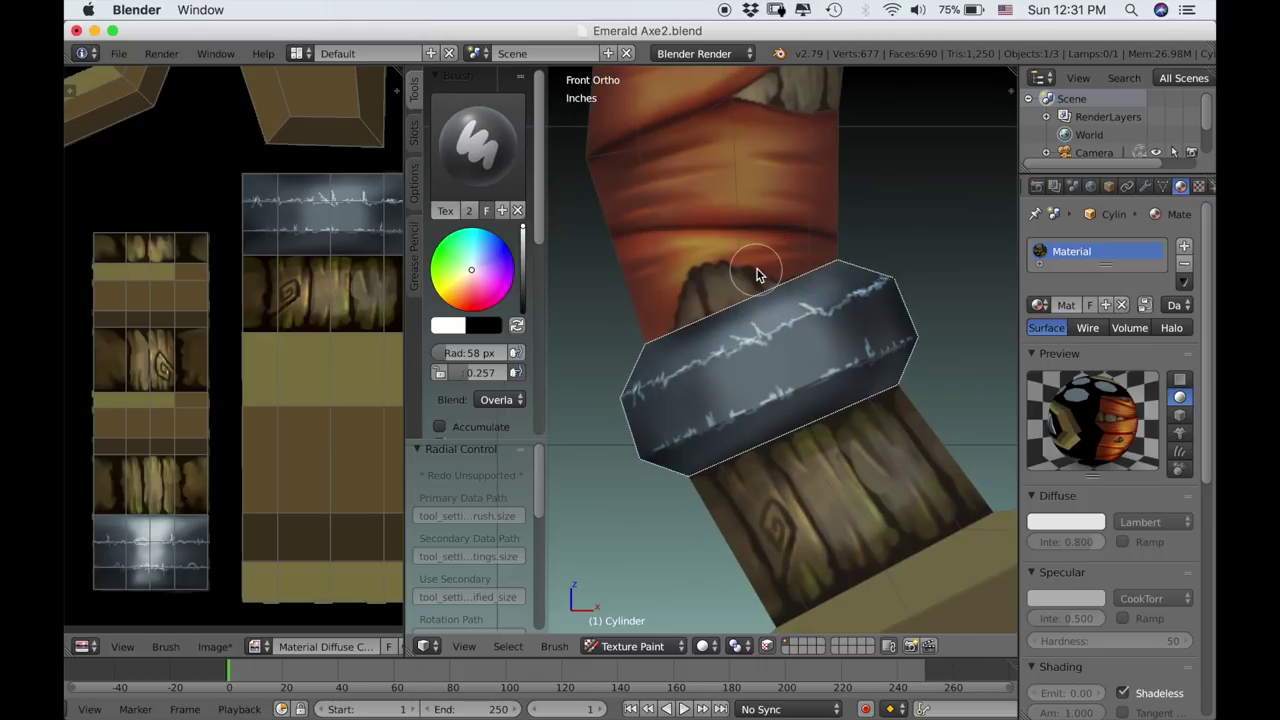
mouse_move(808, 318)
left_mouse_down()
mouse_move(648, 328)
mouse_move(688, 355)
mouse_move(720, 333)
mouse_move(755, 348)
mouse_move(743, 372)
mouse_move(832, 370)
mouse_move(766, 432)
mouse_move(846, 400)
mouse_move(854, 346)
mouse_move(671, 338)
left_mouse_up()
left_click_drag(838, 338, 760, 385)
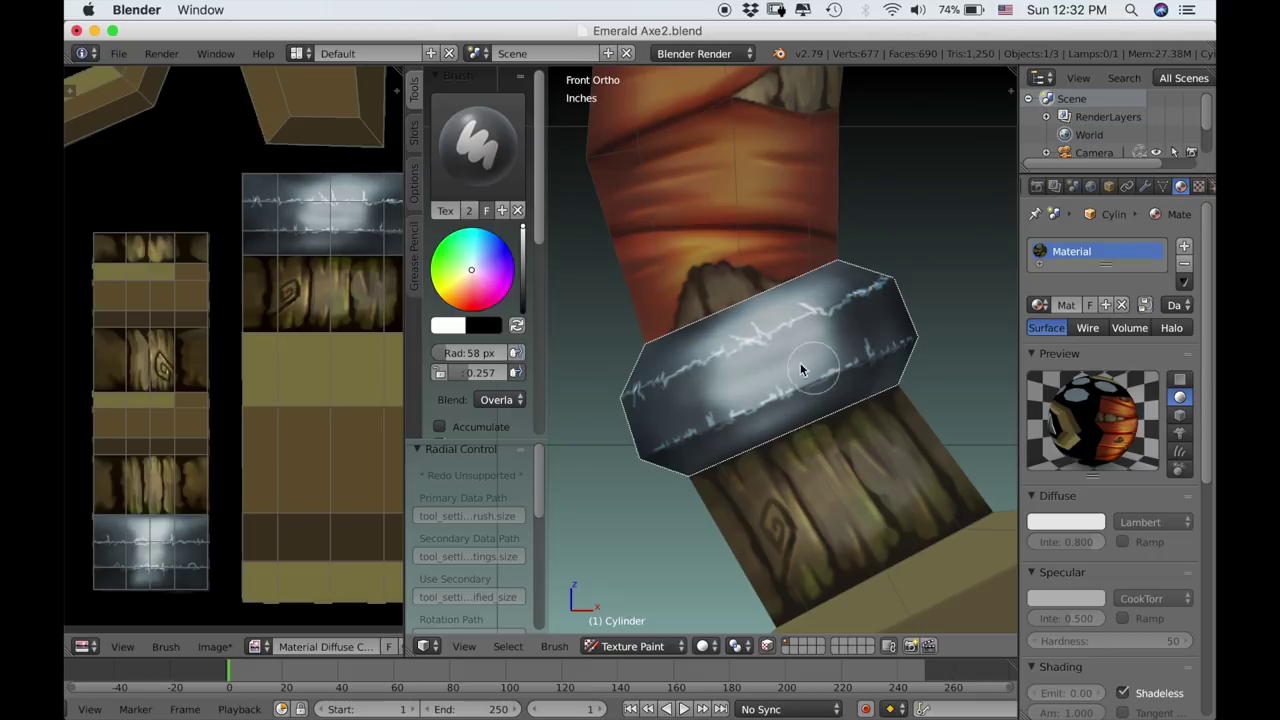
Brighten the upper face of the pommel ring's left spike with soft white strokes.
scroll(815, 415, "down", 5)
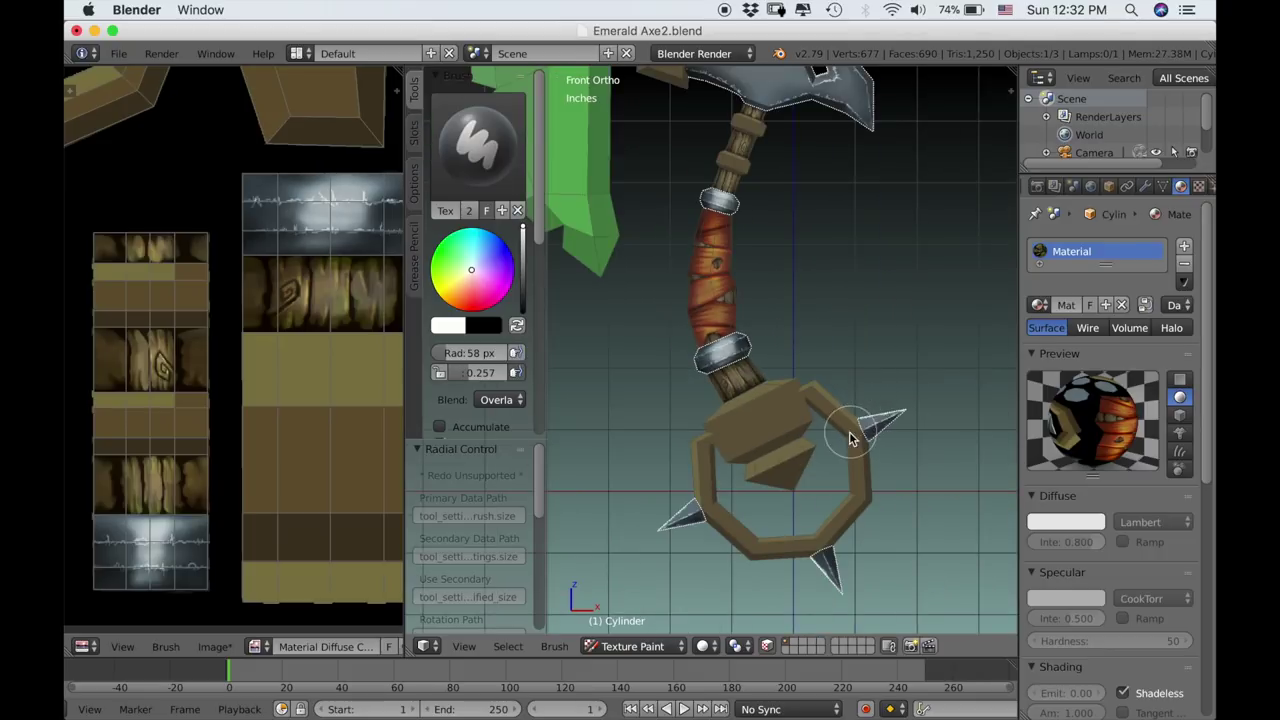
scroll(823, 437, "up", 8)
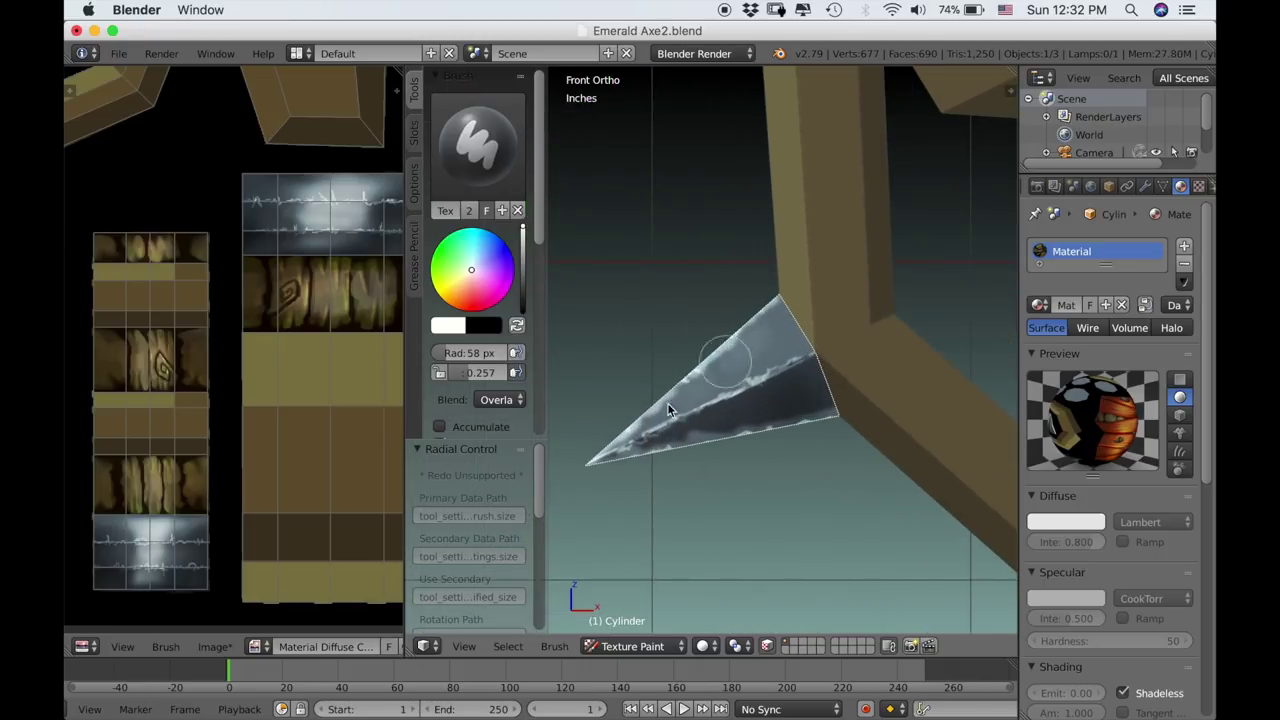
mouse_move(669, 410)
left_mouse_down()
mouse_move(631, 433)
mouse_move(689, 385)
left_mouse_up()
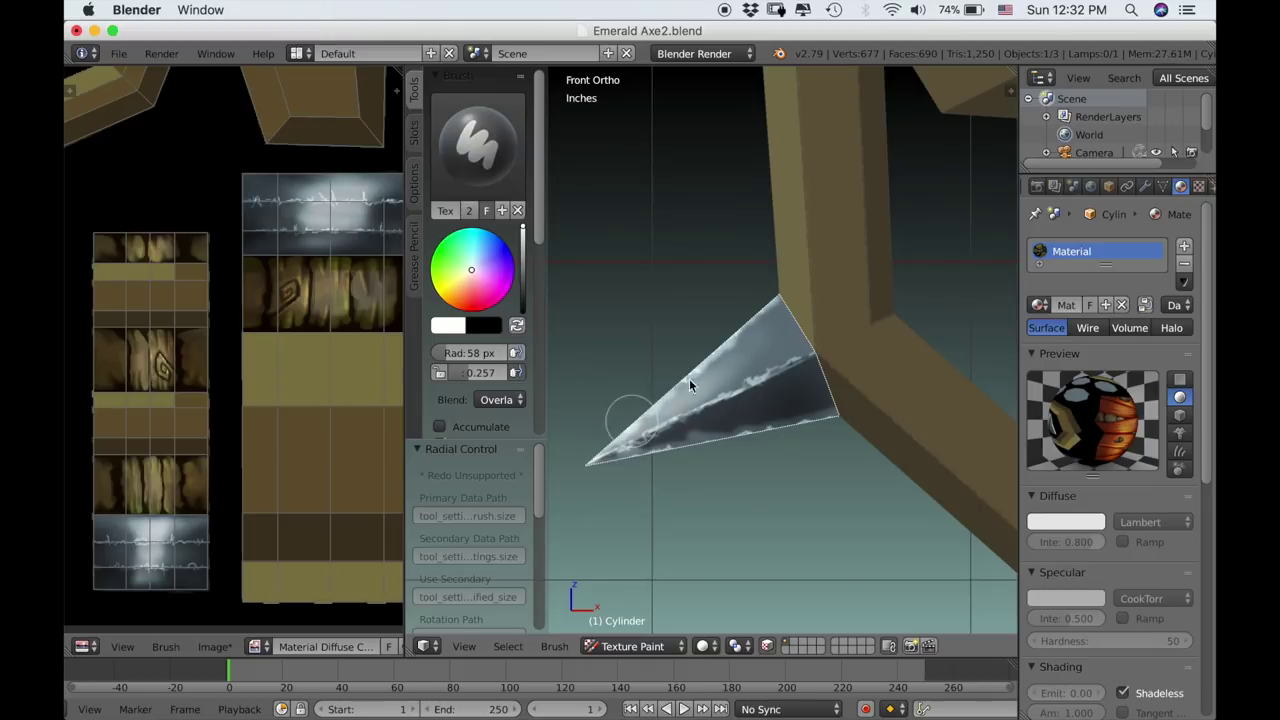
Brighten the upper face of the pommel ring's right spike with soft white strokes along its length.
scroll(790, 325, "down", 7)
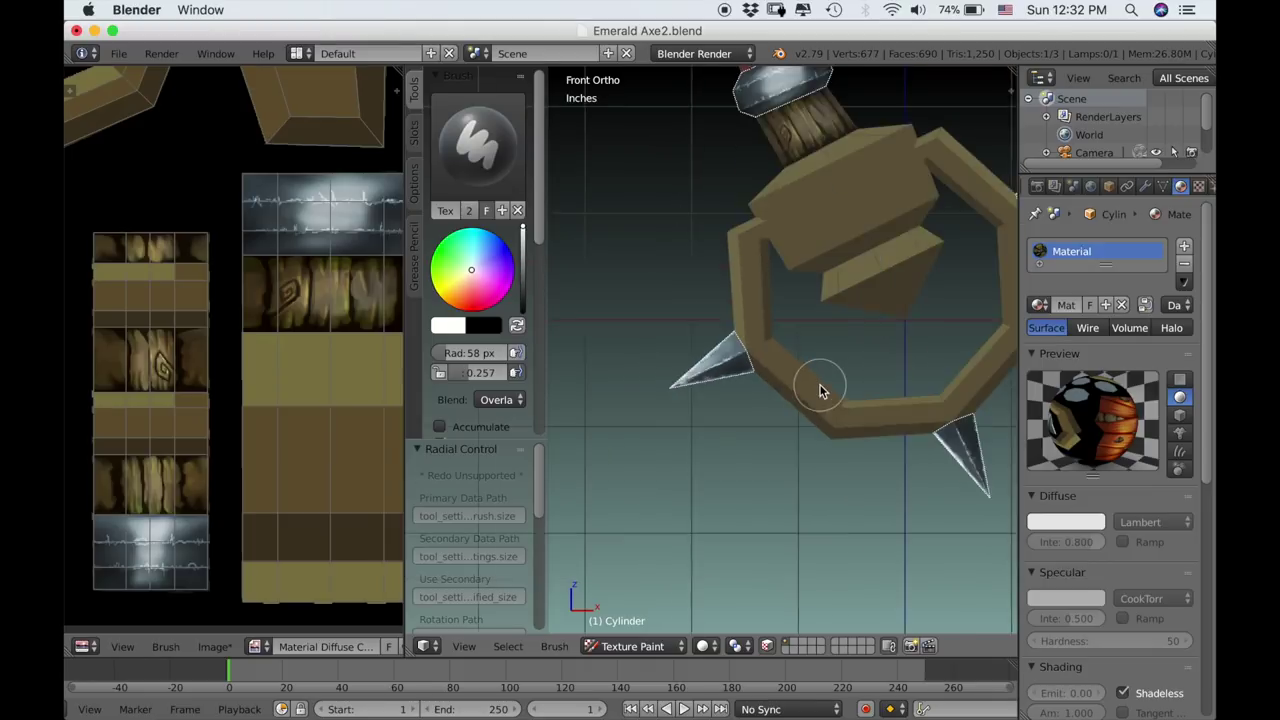
middle_click_drag(871, 429, 772, 302, "shift")
scroll(778, 454, "up", 5)
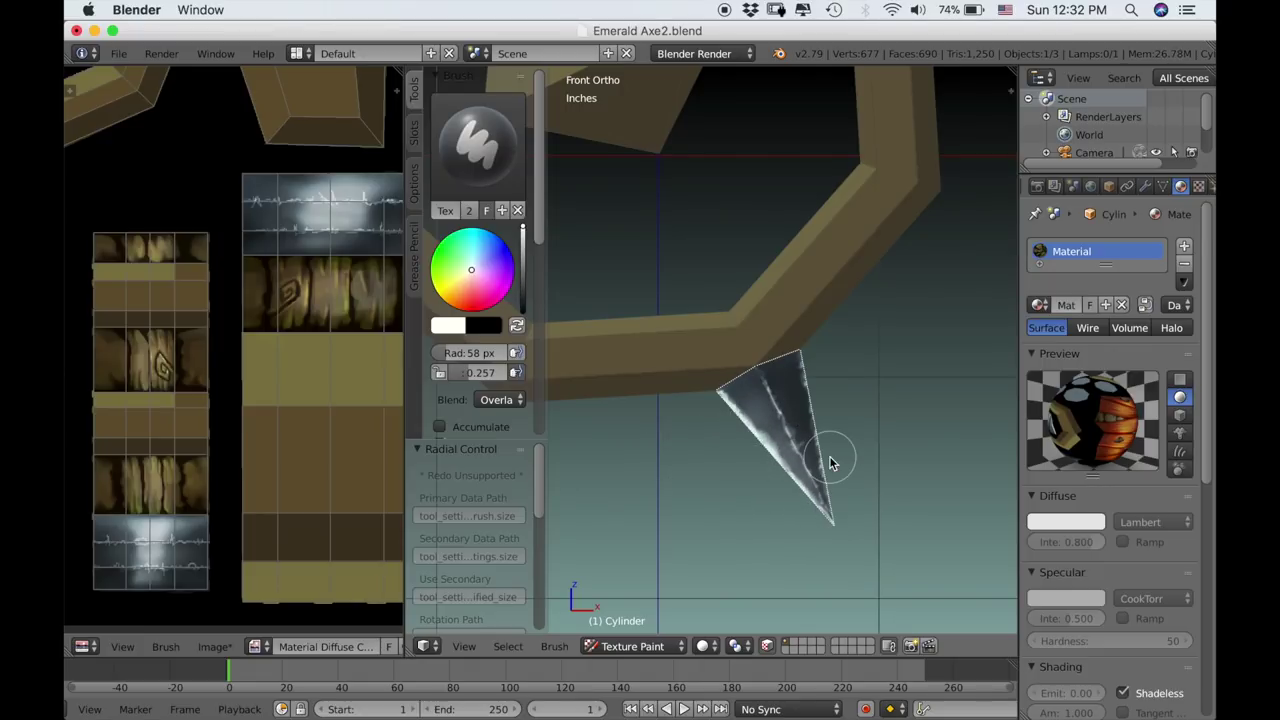
middle_click_drag(830, 462, 873, 436)
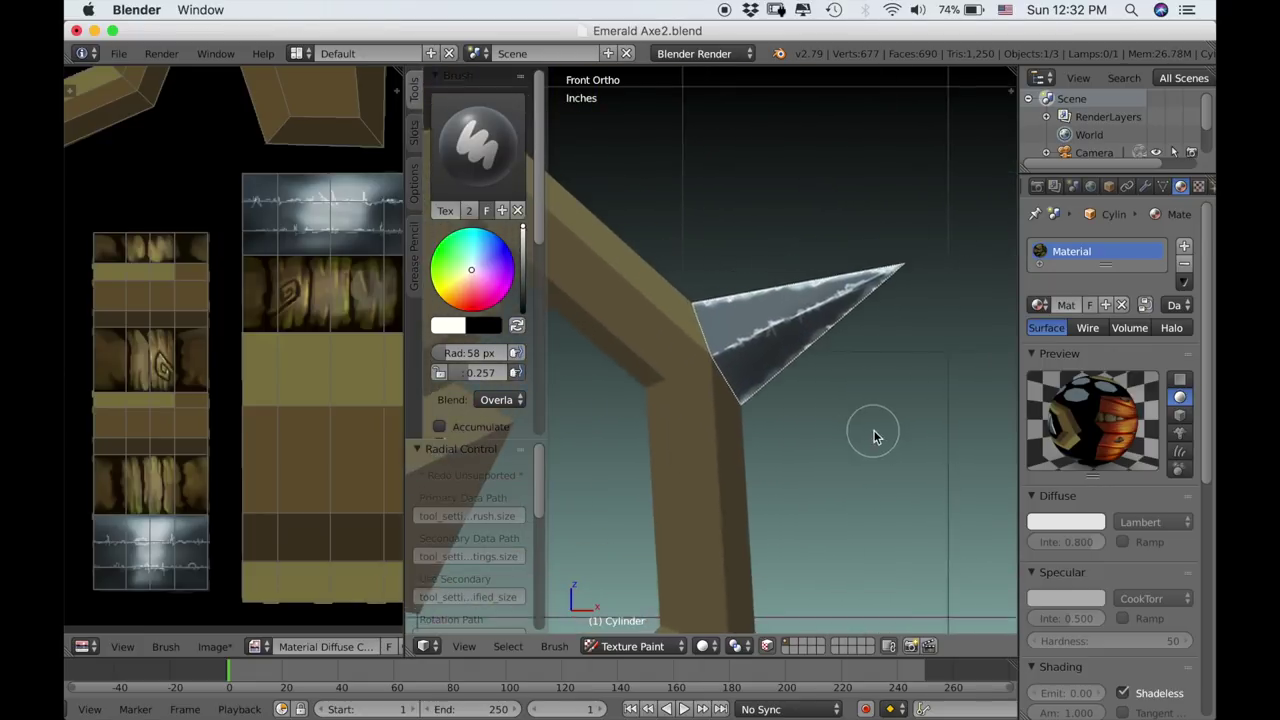
scroll(873, 436, "up", 2)
left_click_drag(890, 234, 848, 264)
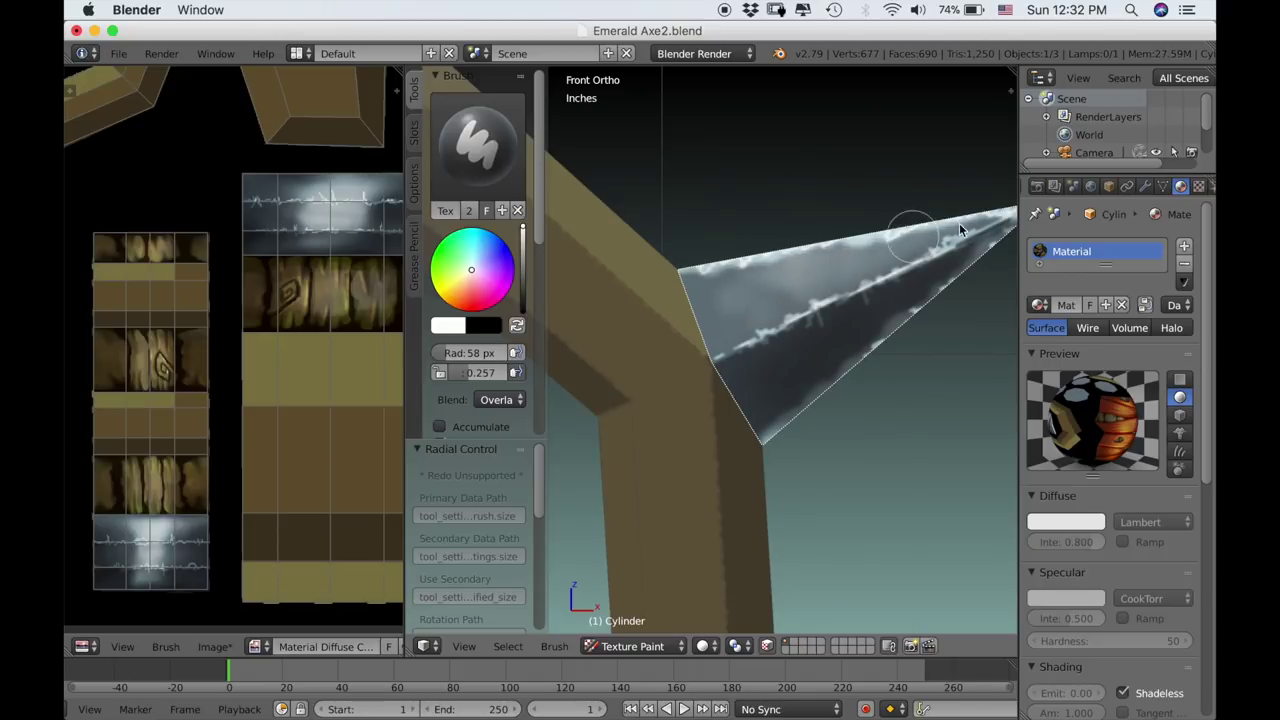
mouse_move(960, 230)
left_mouse_down()
mouse_move(975, 218)
mouse_move(697, 291)
left_mouse_up()
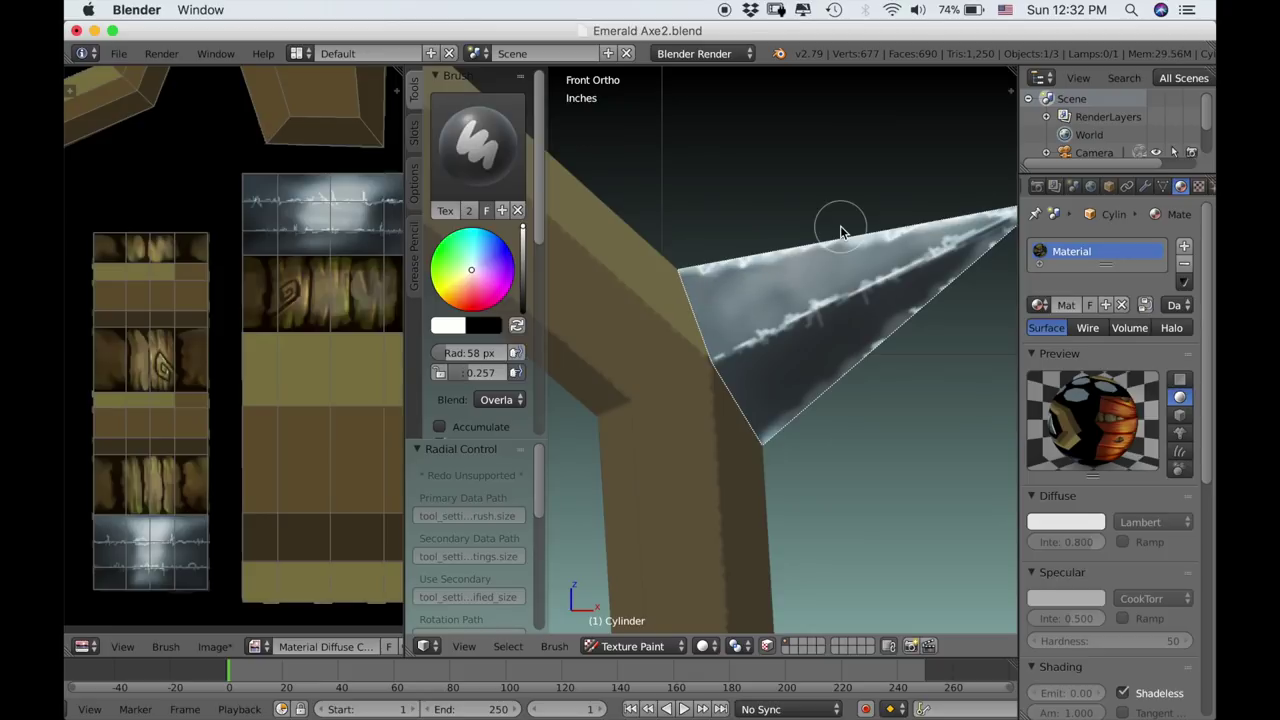
Paint soft white highlights along the axe head's upper edge and the metal surface just below it.
scroll(840, 232, "down", 8)
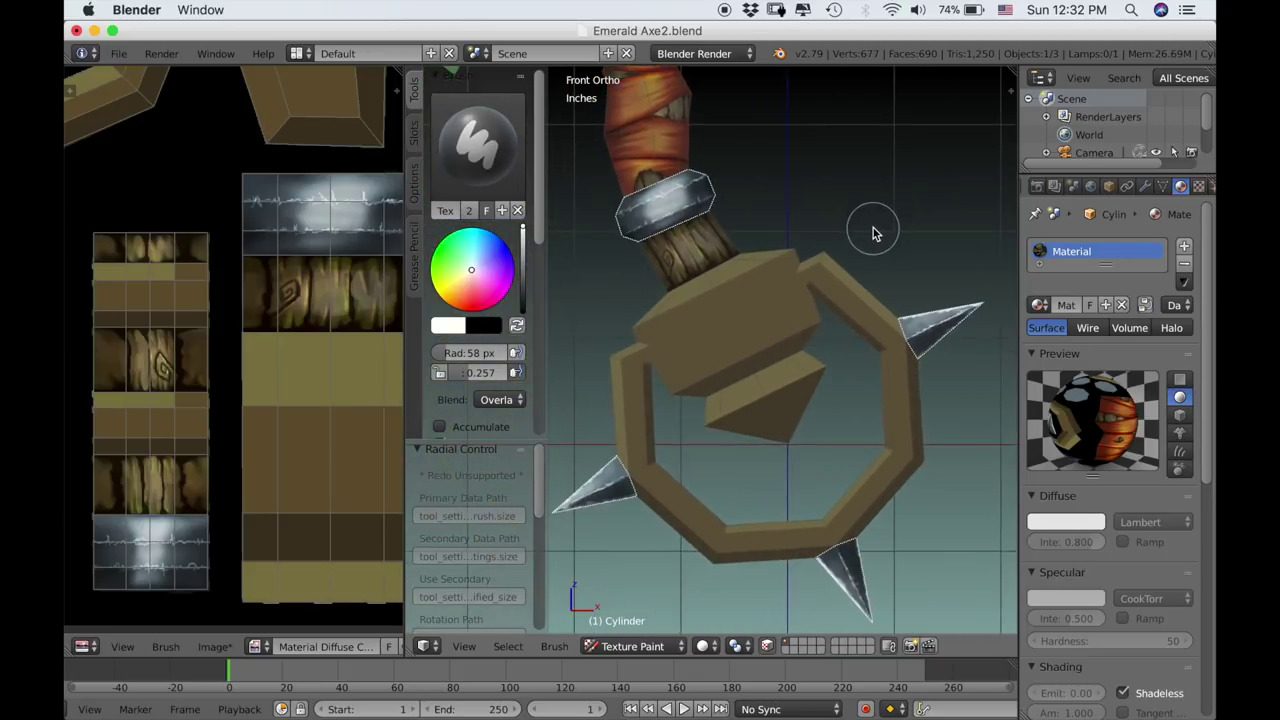
scroll(872, 233, "down", 2)
middle_click_drag(777, 177, 771, 429, "shift")
scroll(766, 490, "up", 3)
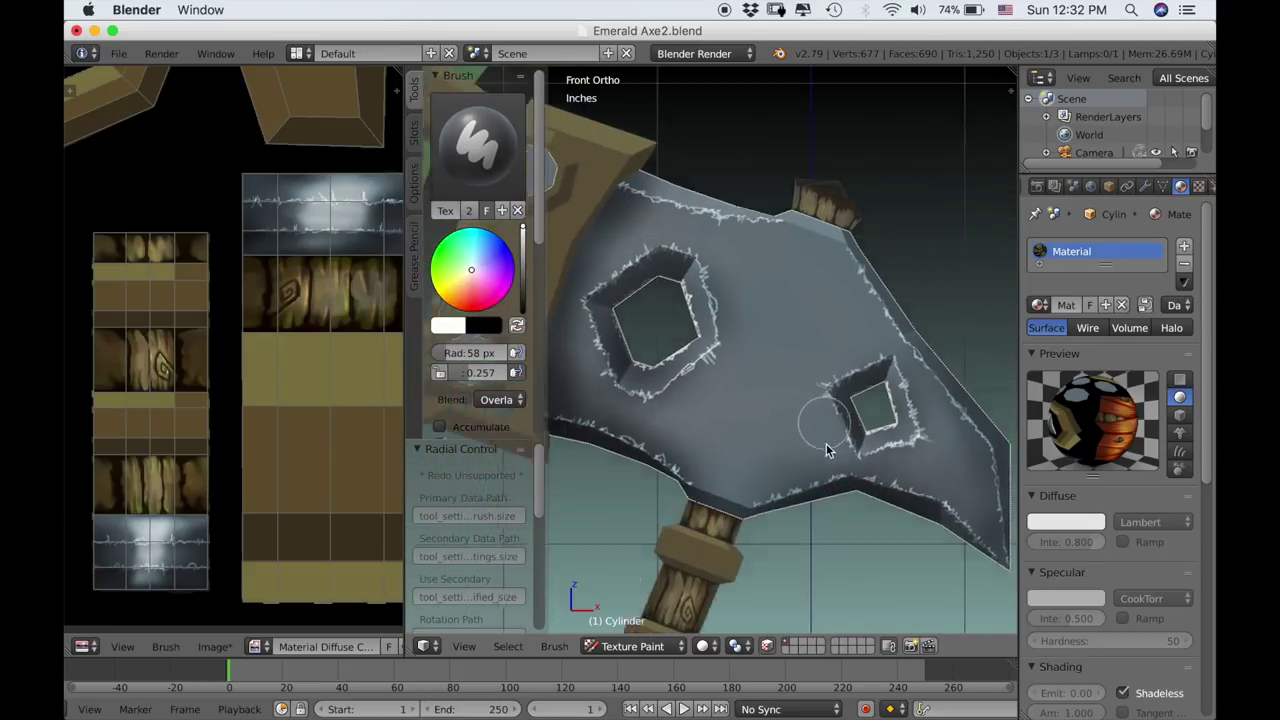
middle_click_drag(826, 443, 788, 409, "shift")
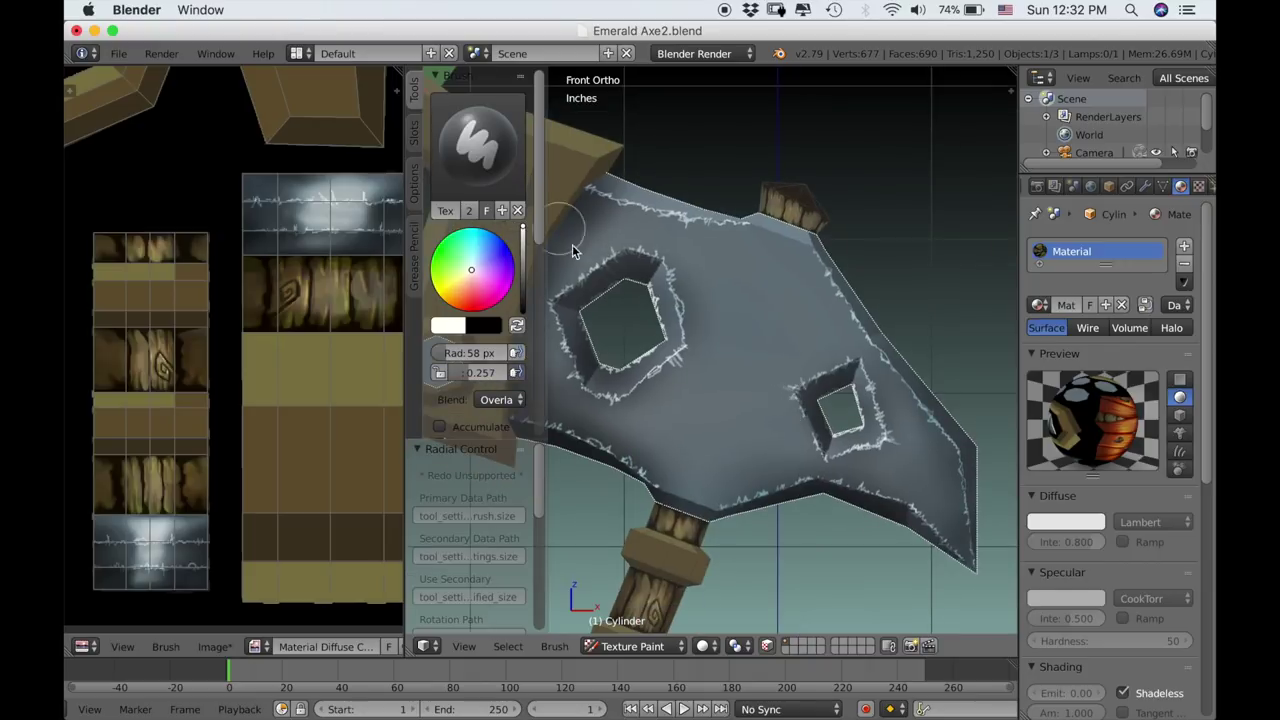
mouse_move(613, 181)
left_mouse_down()
mouse_move(703, 198)
mouse_move(632, 188)
mouse_move(695, 222)
mouse_move(770, 220)
left_mouse_up()
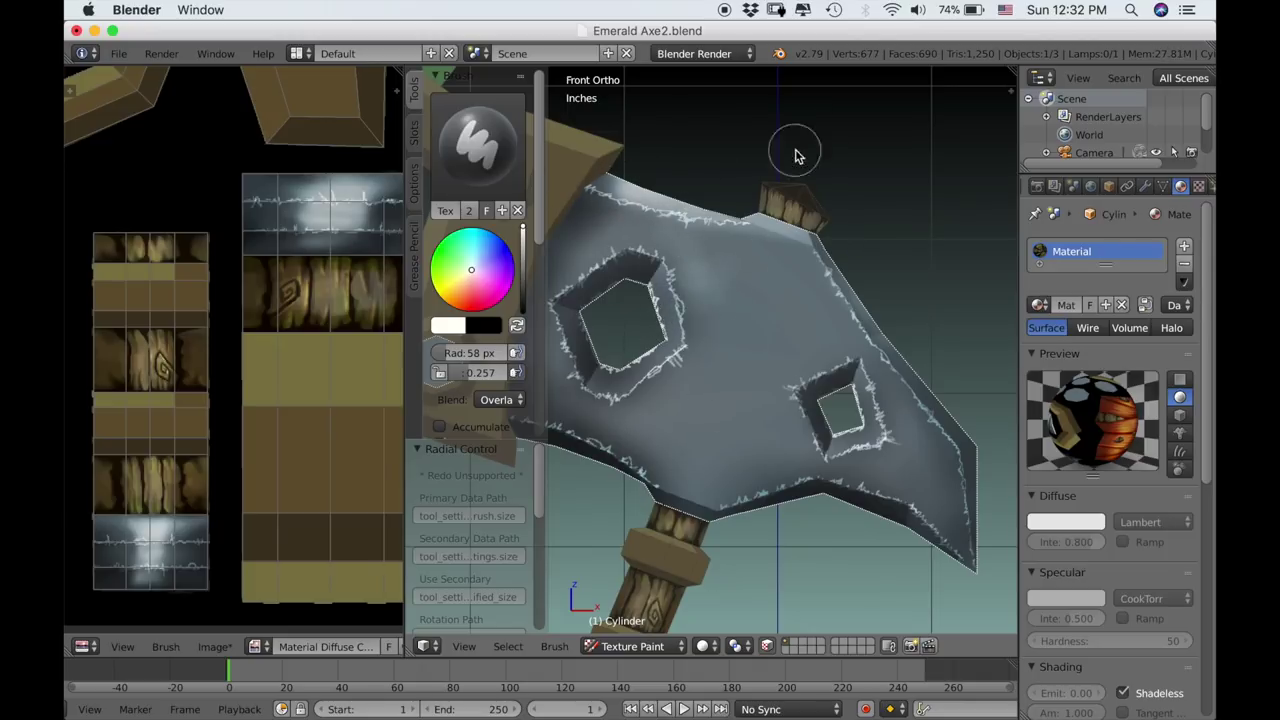
Undo the last highlight stroke and repaint a soft white highlight just below the axe head's upper edge.
key("ctrl+z")
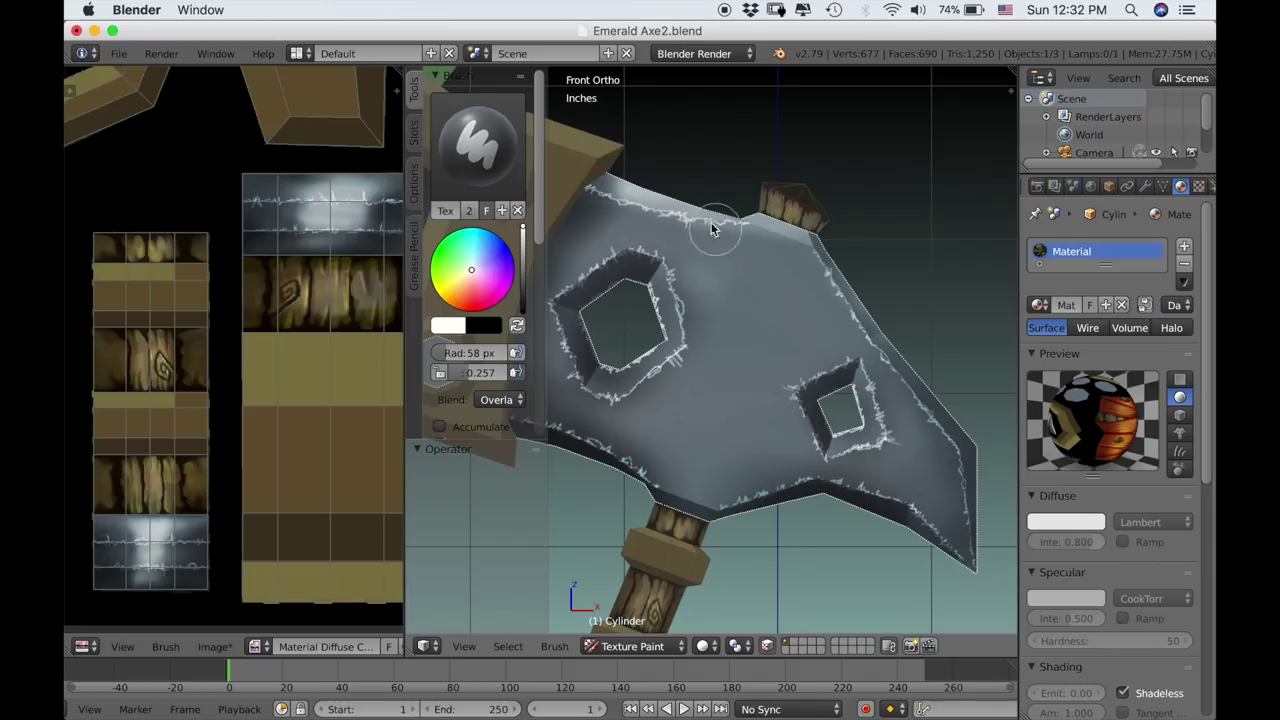
left_click_drag(665, 227, 628, 229)
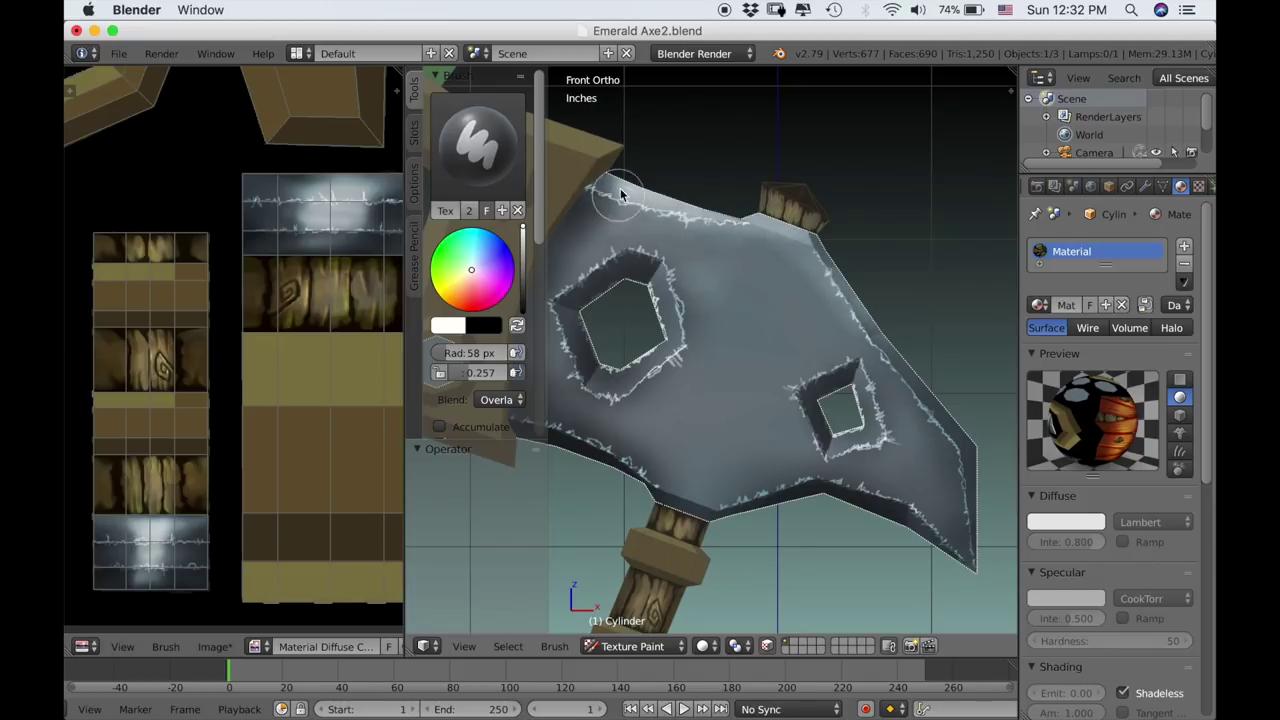
Swap the brush to black at 80 px radius and paint soft shading around the central highlight of the handle's upper metal band.
scroll(850, 310, "down", 5)
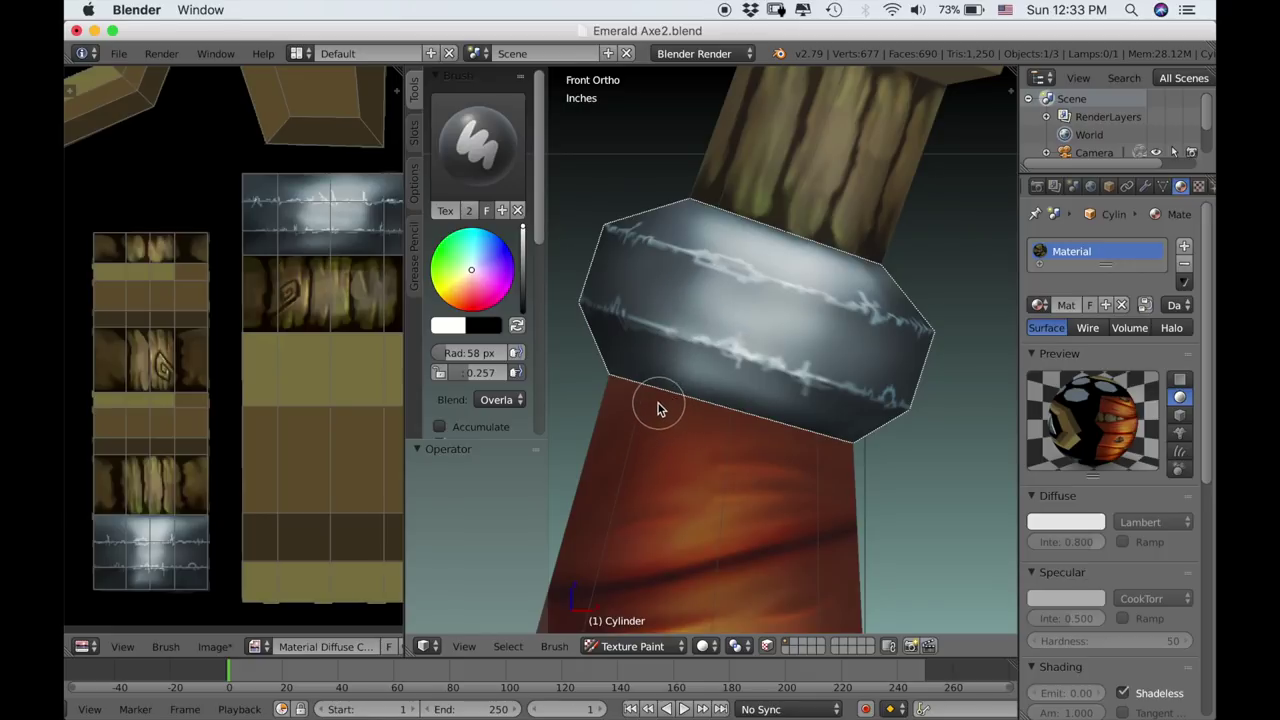
key("x")
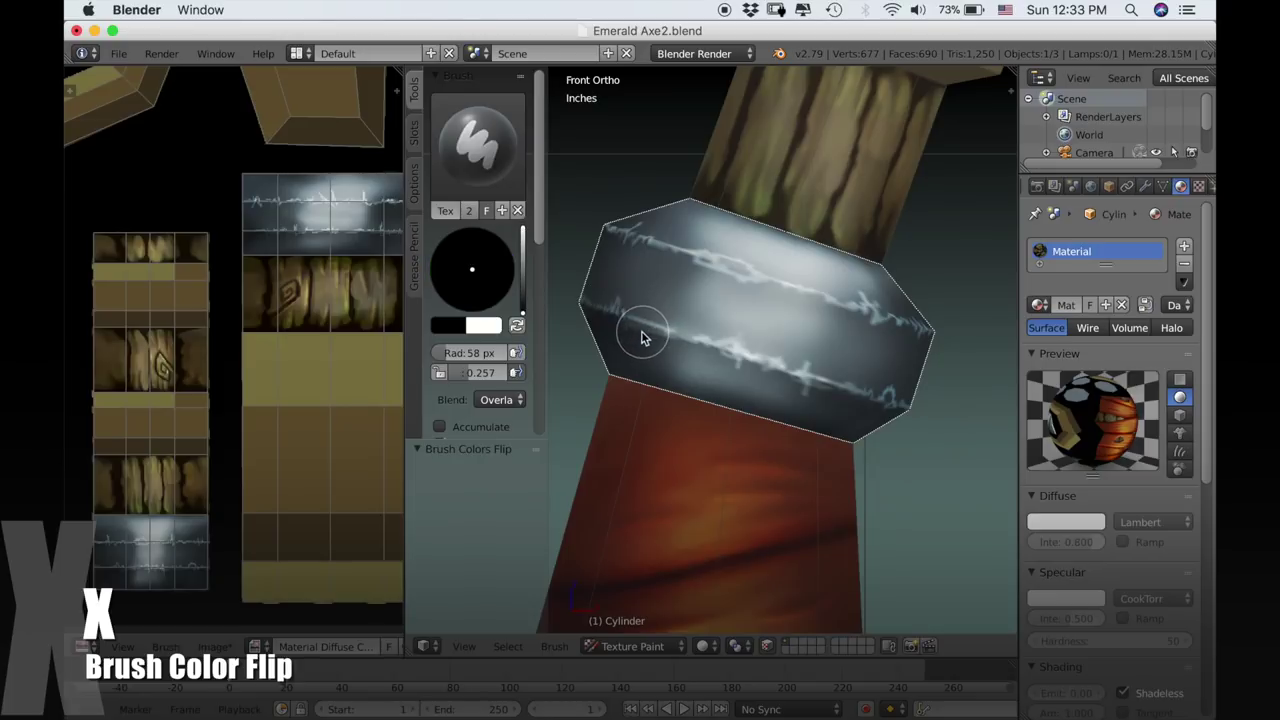
key("f")
left_click(644, 365)
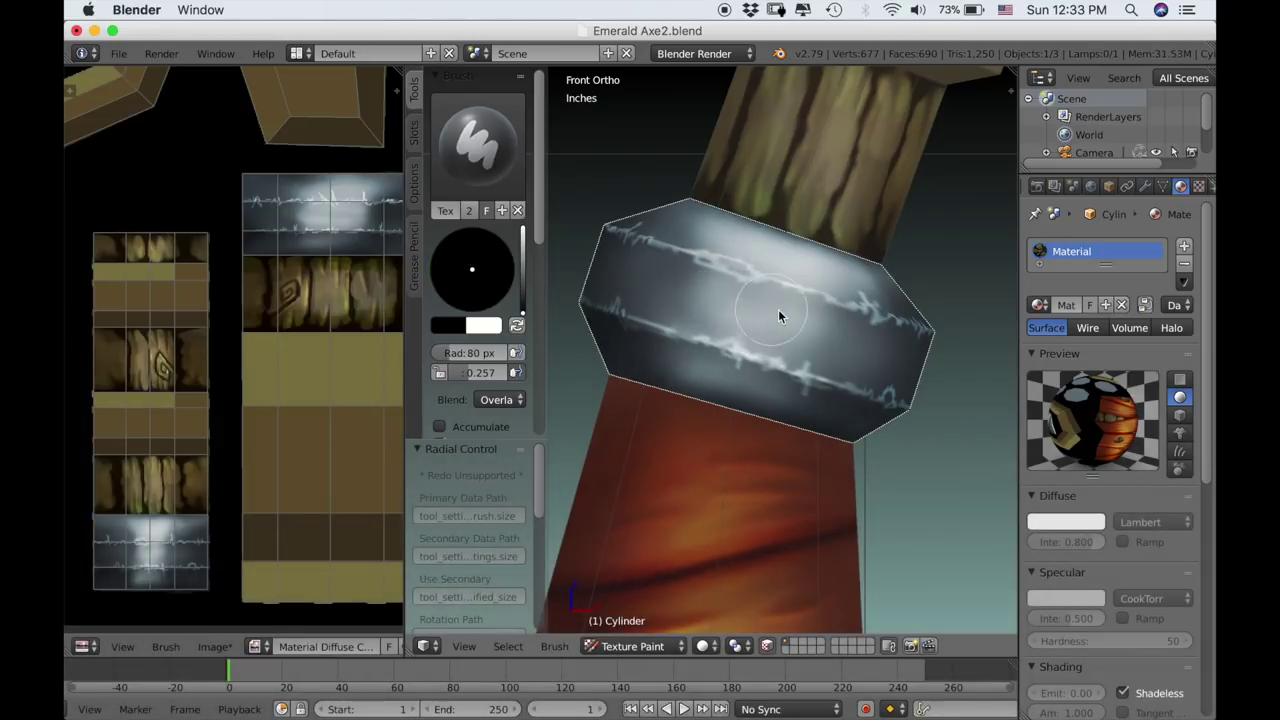
mouse_move(856, 290)
left_mouse_down()
mouse_move(877, 360)
mouse_move(905, 349)
left_mouse_up()
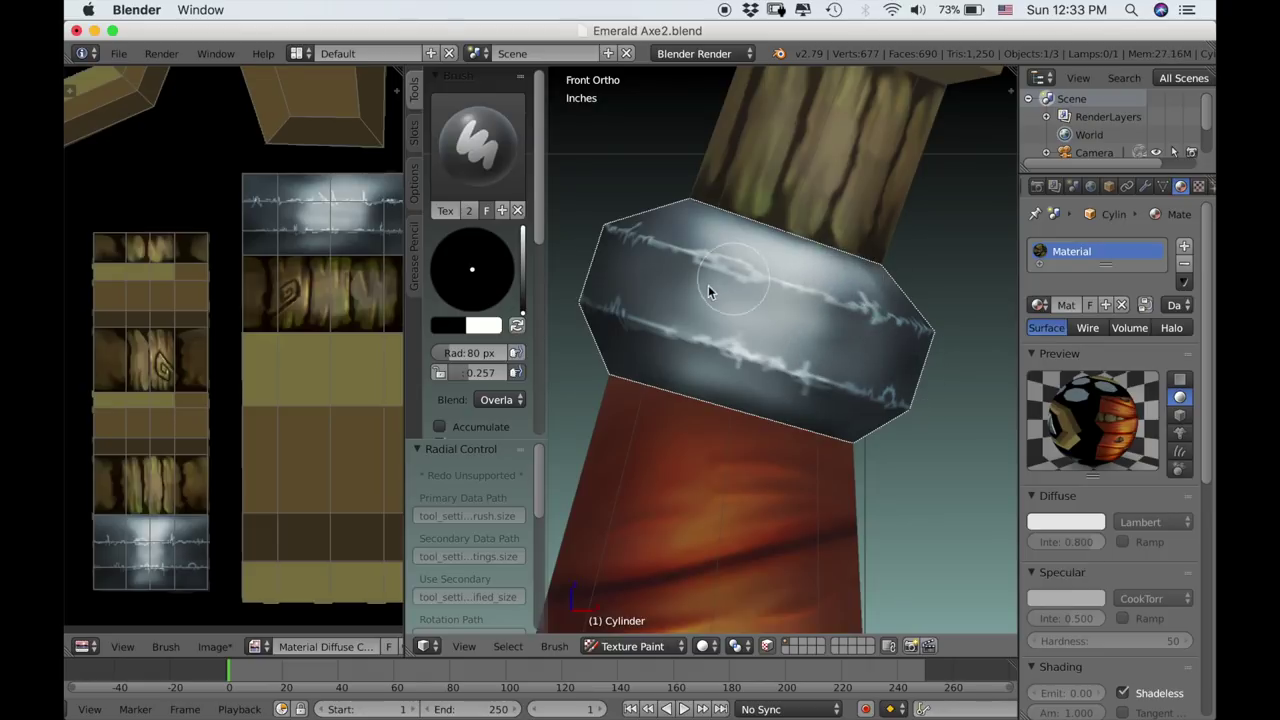
mouse_move(644, 300)
left_mouse_down()
mouse_move(630, 285)
mouse_move(655, 315)
mouse_move(664, 245)
left_mouse_up()
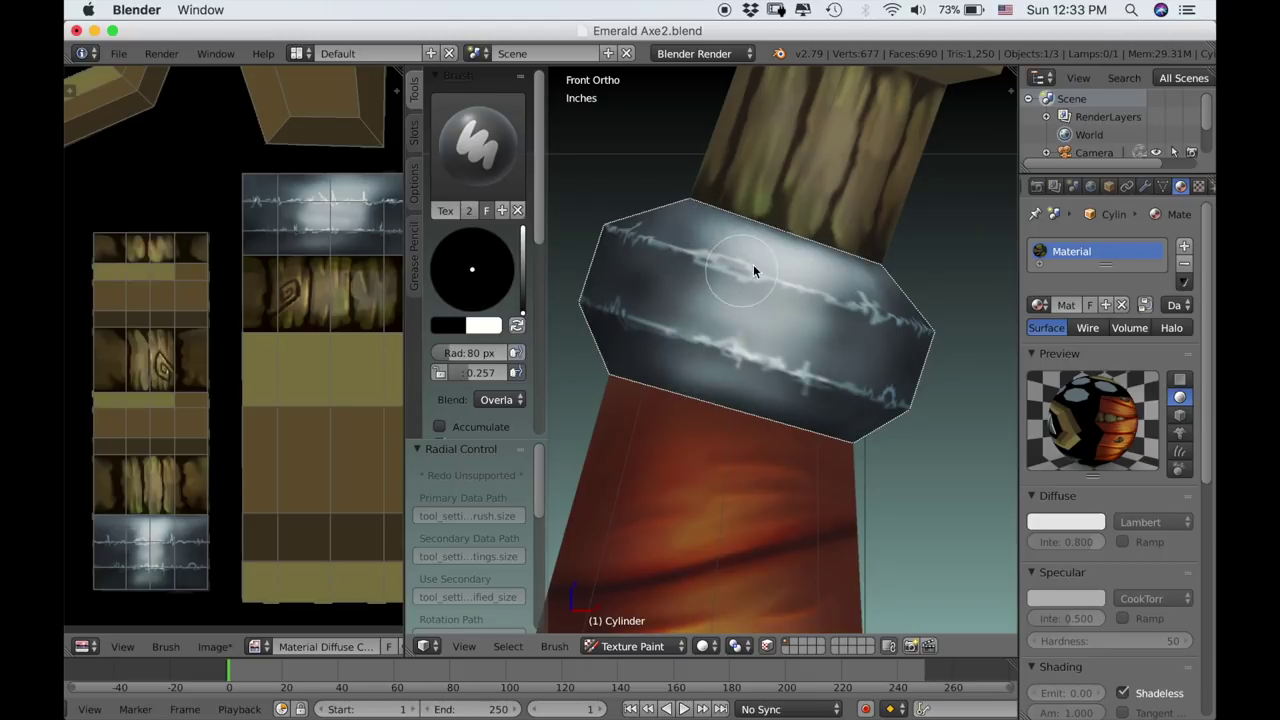
left_click_drag(703, 358, 774, 350)
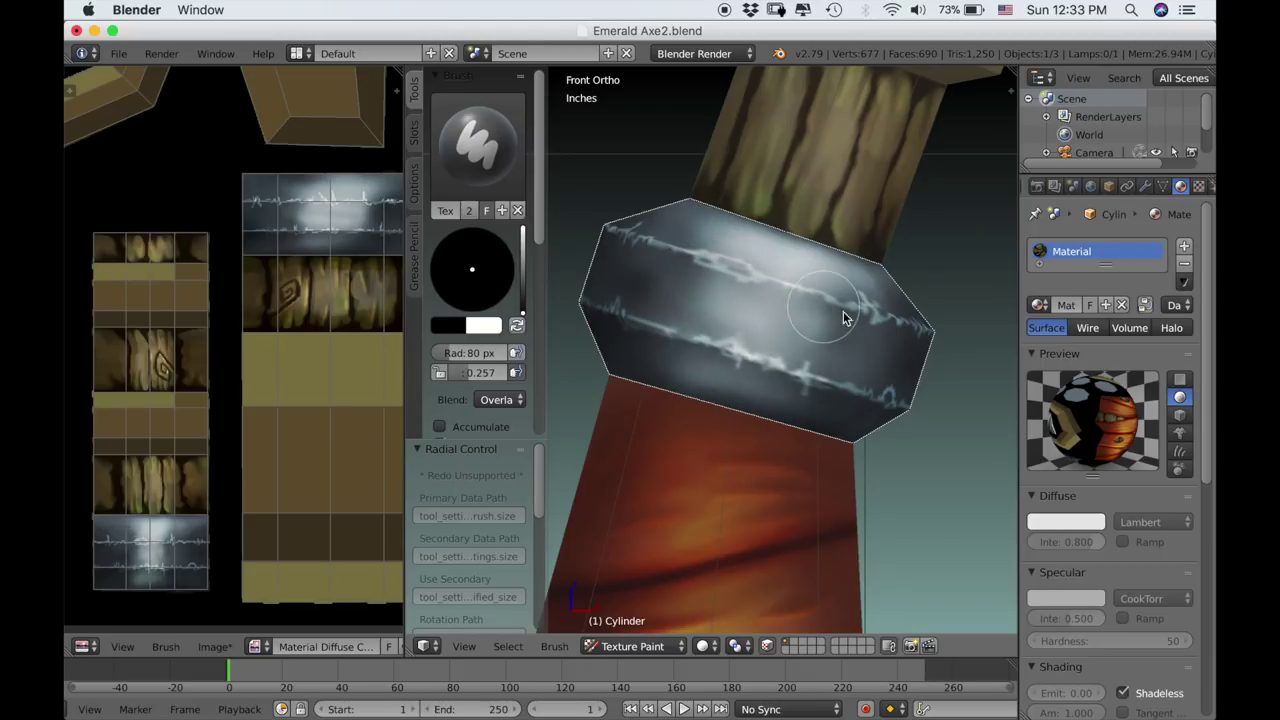
Darken the ends and edges of the handle's lower metal band with soft black strokes around its highlight.
scroll(876, 450, "down", 4)
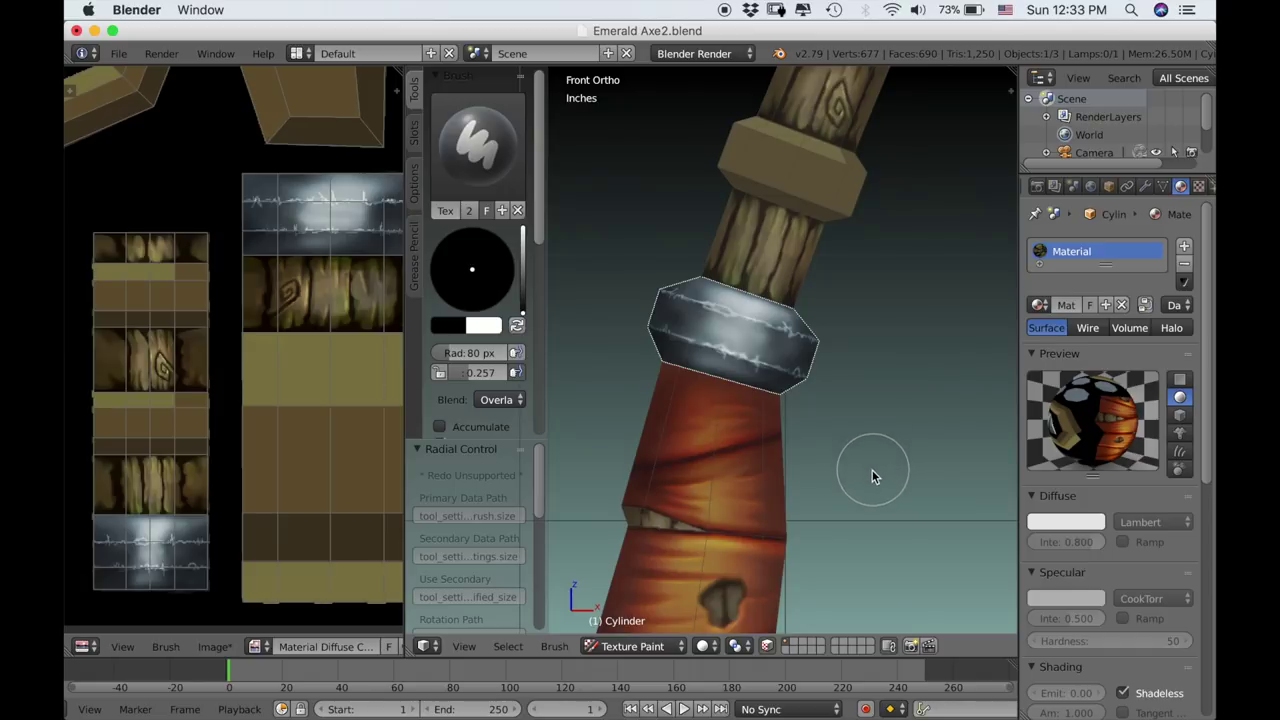
scroll(869, 469, "down", 2)
middle_click_drag(851, 428, 891, 106, "shift")
scroll(898, 326, "up", 3)
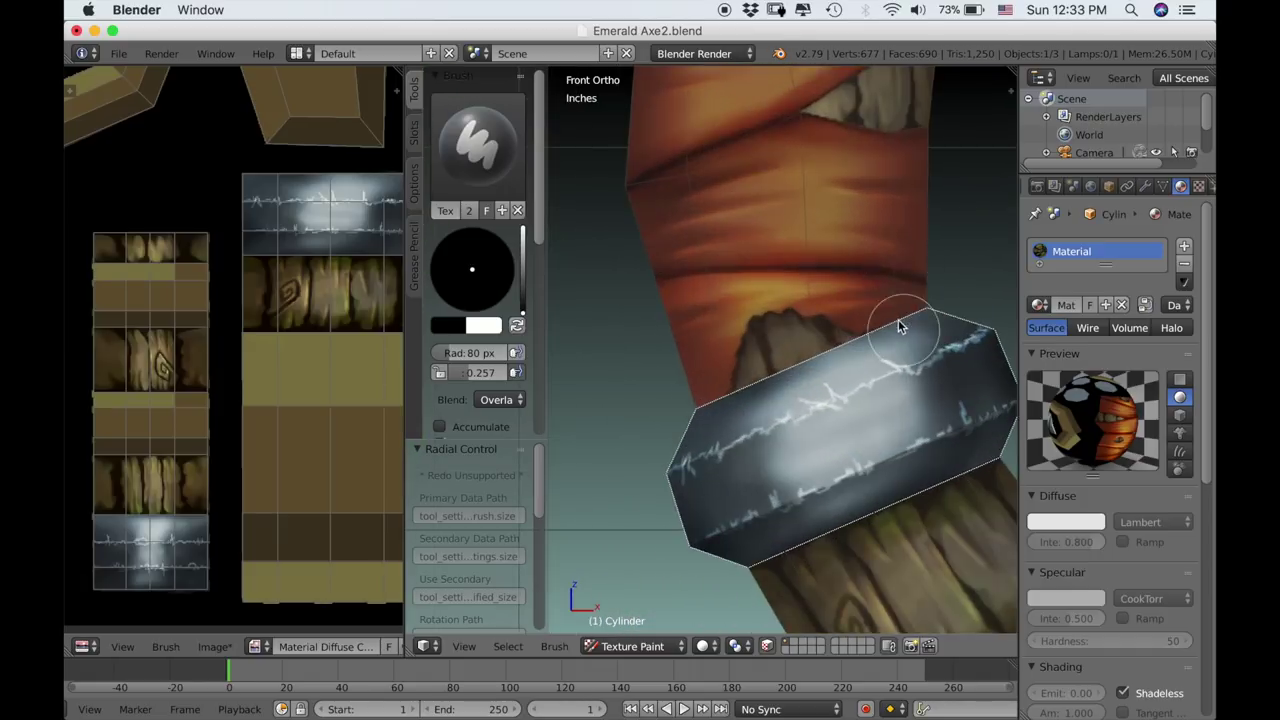
middle_click_drag(898, 319, 829, 241, "shift")
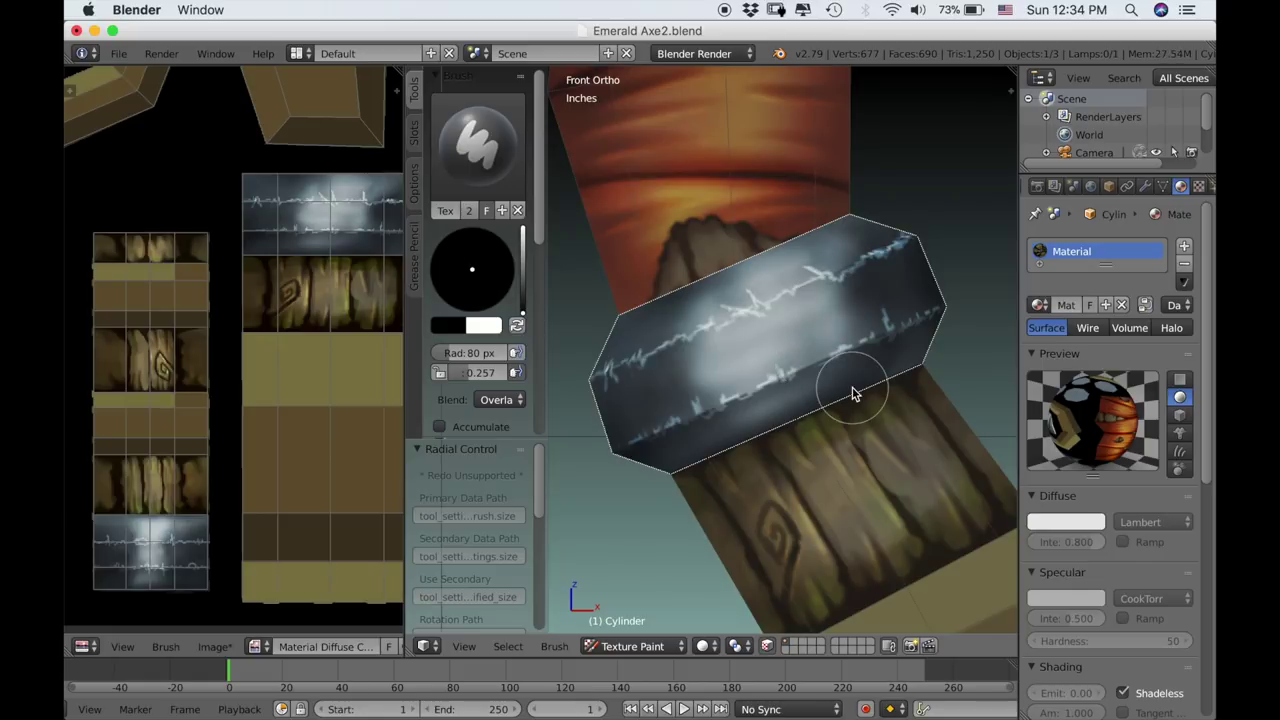
Deepen the shading on the lower face of the pommel ring's left spike with soft black strokes.
scroll(909, 394, "down", 9)
middle_click_drag(903, 429, 890, 264, "shift")
scroll(840, 347, "up", 6)
scroll(840, 347, "up", 2)
middle_click_drag(742, 339, 832, 347, "shift")
scroll(837, 331, "up", 3)
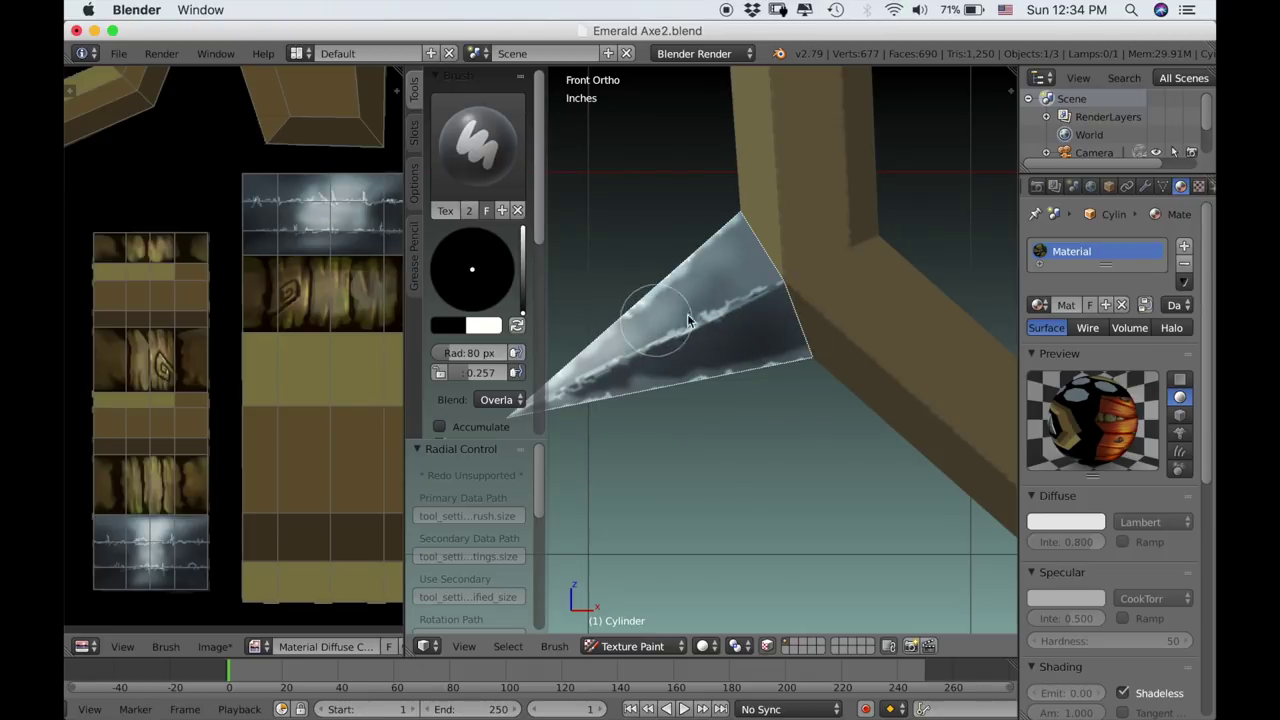
Darken the faces of the pommel ring's bottom spike with soft black strokes, starting near its base.
scroll(879, 441, "down", 4)
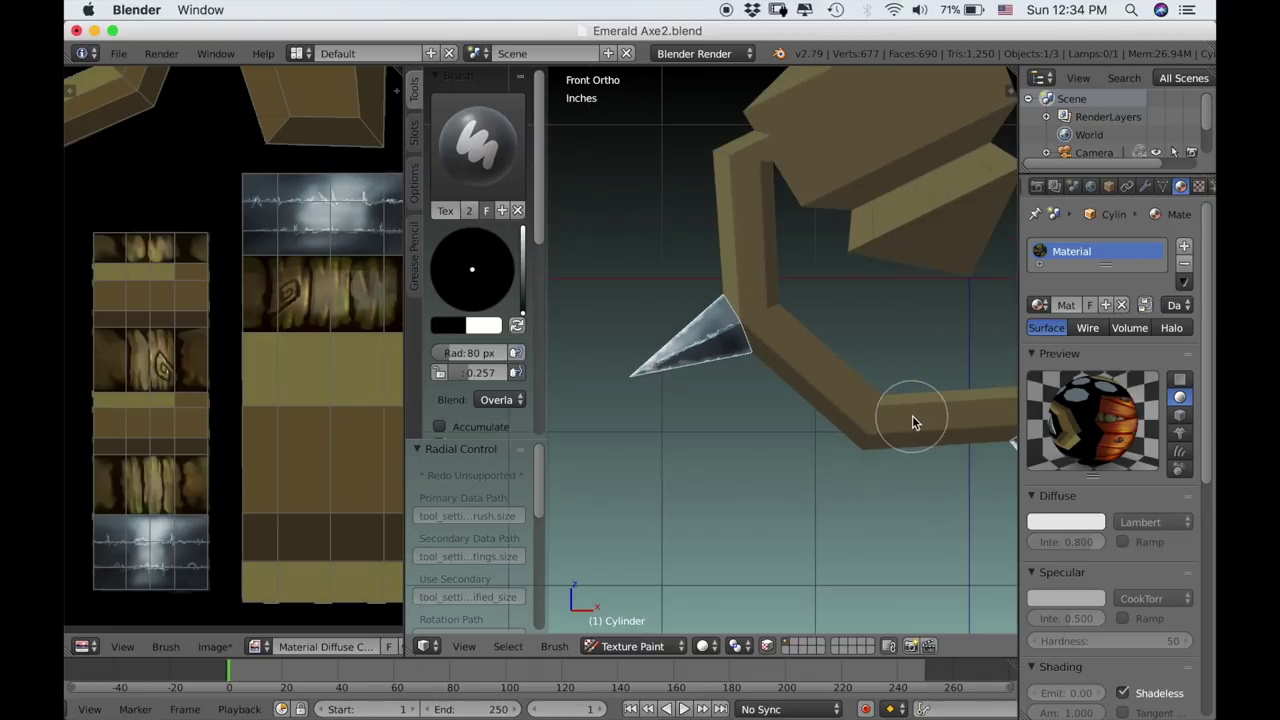
middle_click_drag(912, 416, 649, 334, "shift")
scroll(886, 420, "up", 5)
middle_click_drag(770, 436, 576, 445, "shift")
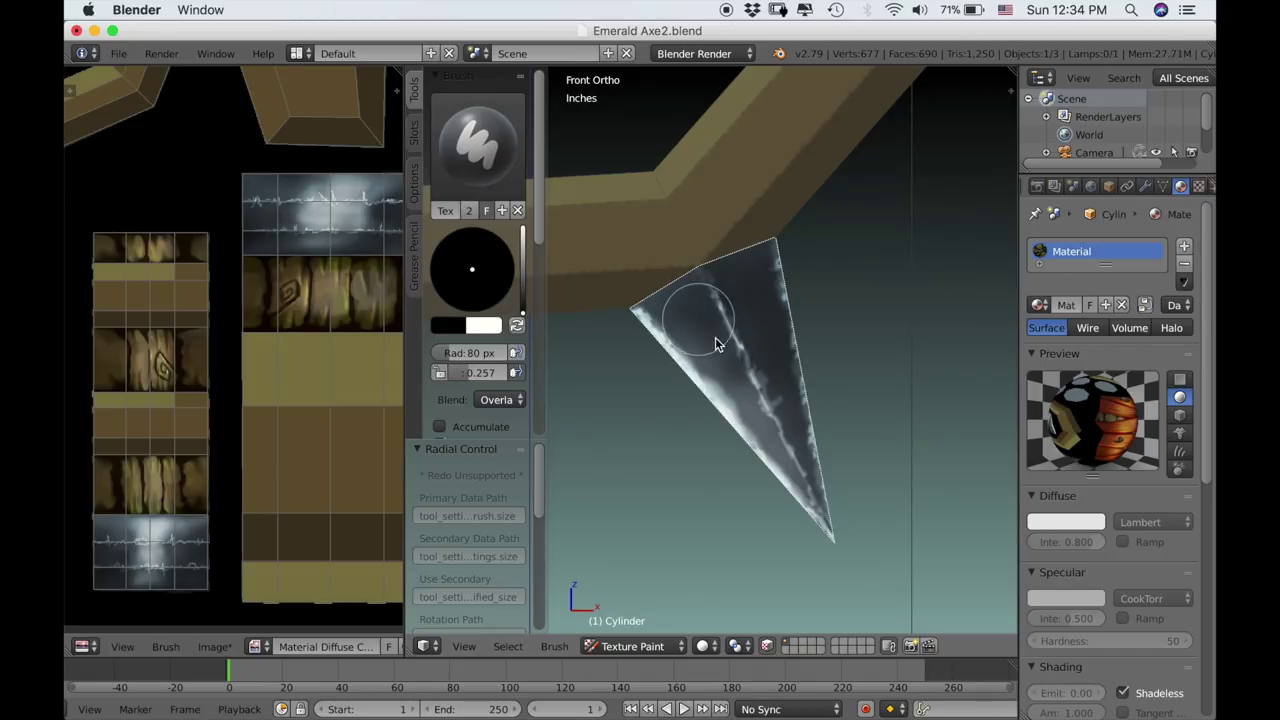
Darken the lower face of the pommel ring's right spike with soft black strokes.
scroll(827, 340, "down", 6)
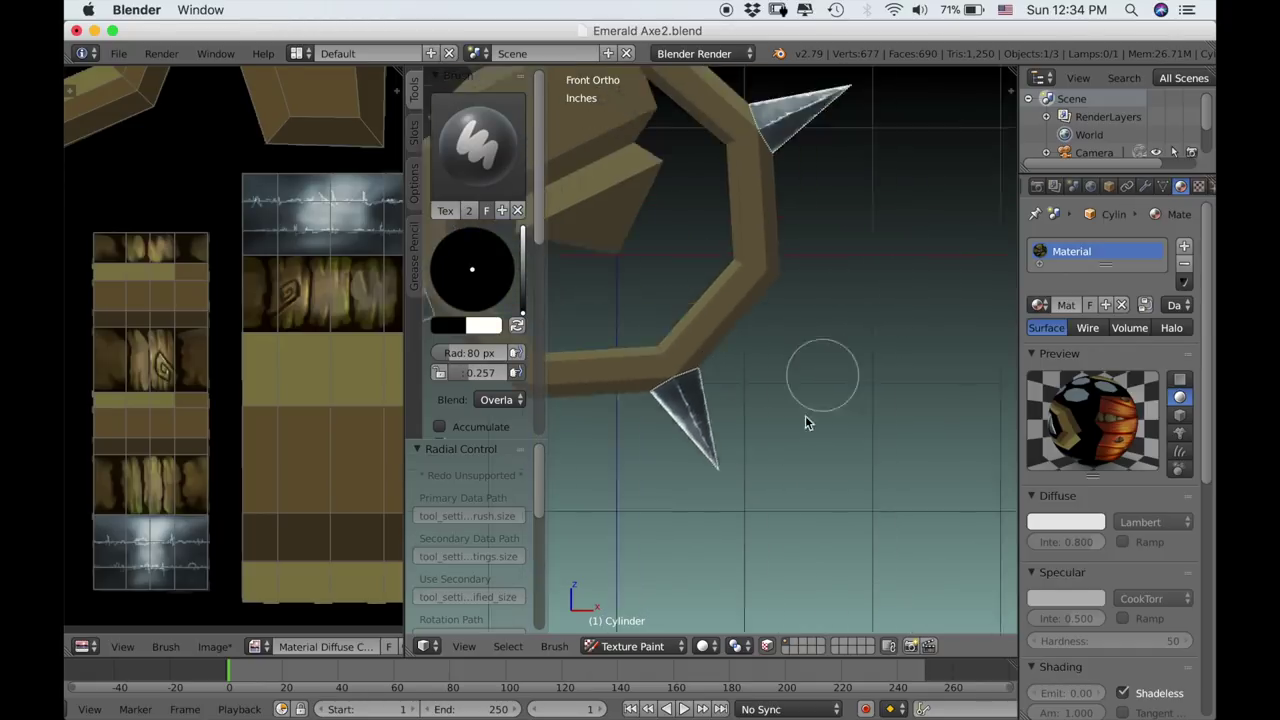
scroll(808, 422, "up", 6)
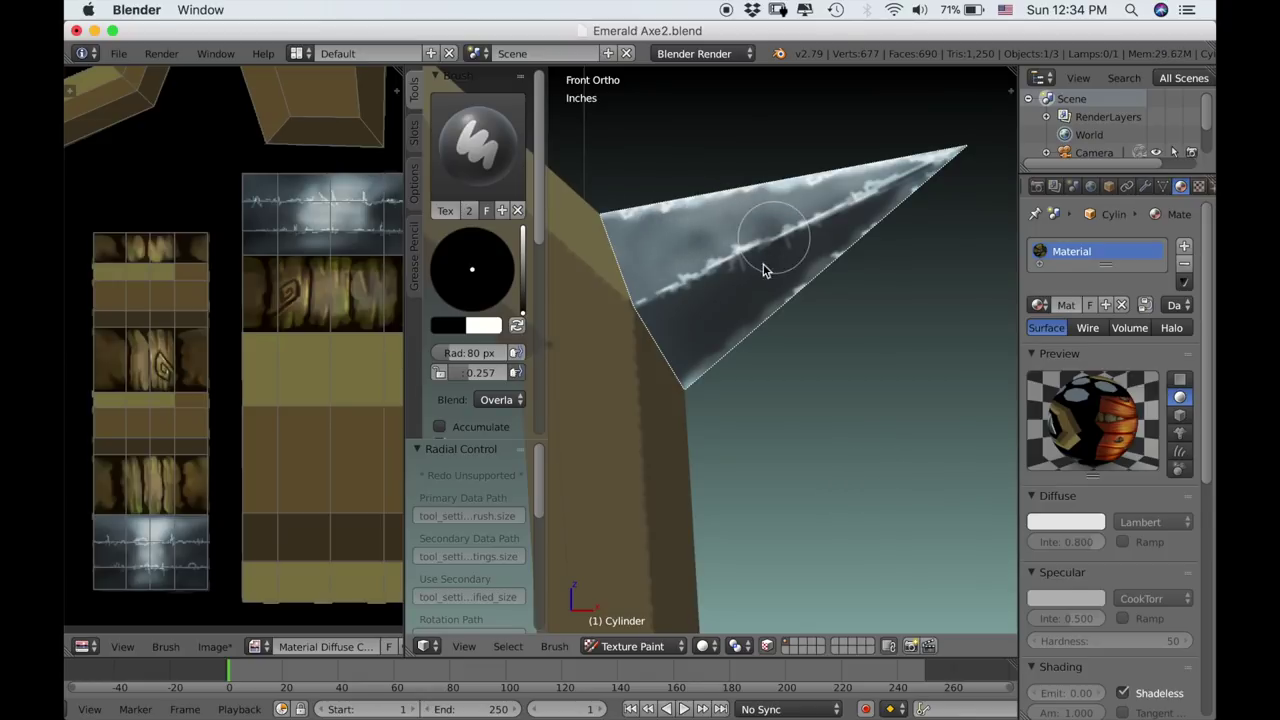
left_click_drag(763, 270, 715, 312)
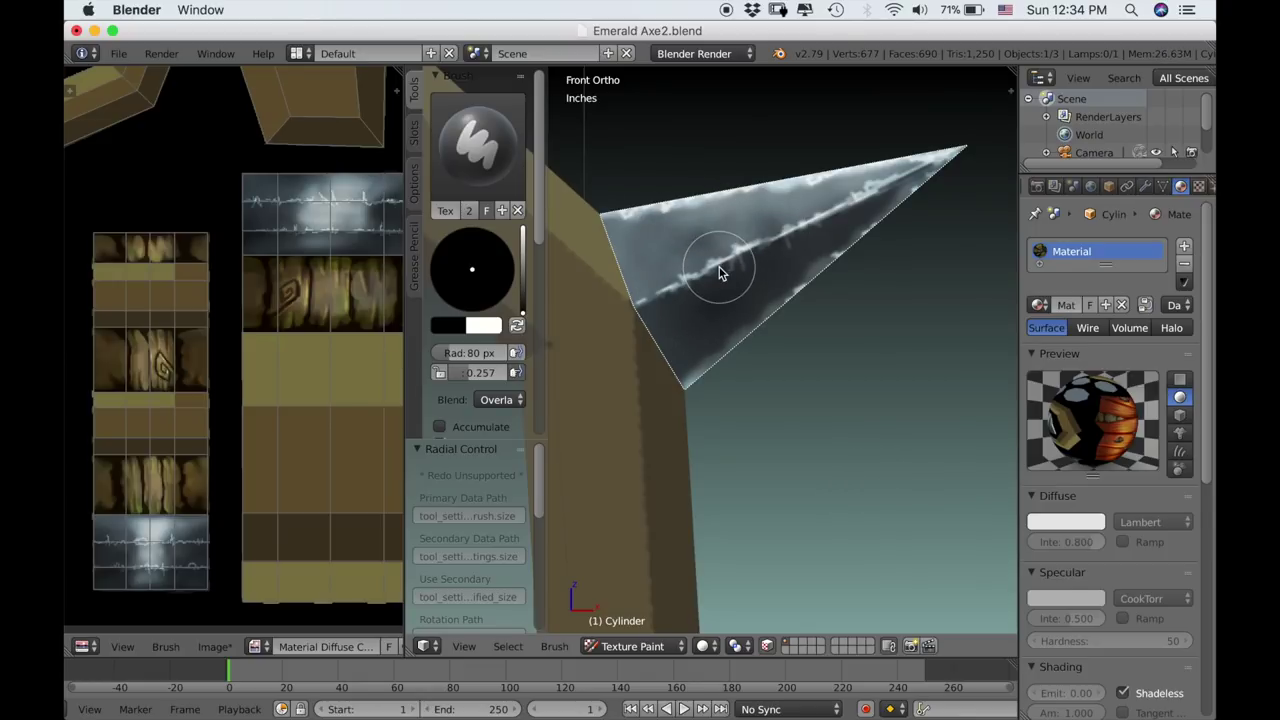
Enlarge the black brush to 158 px radius and paint broad soft shading across the axe head's surface around the holes.
scroll(683, 268, "down", 5)
scroll(683, 263, "down", 3)
middle_click_drag(712, 330, 782, 556, "shift")
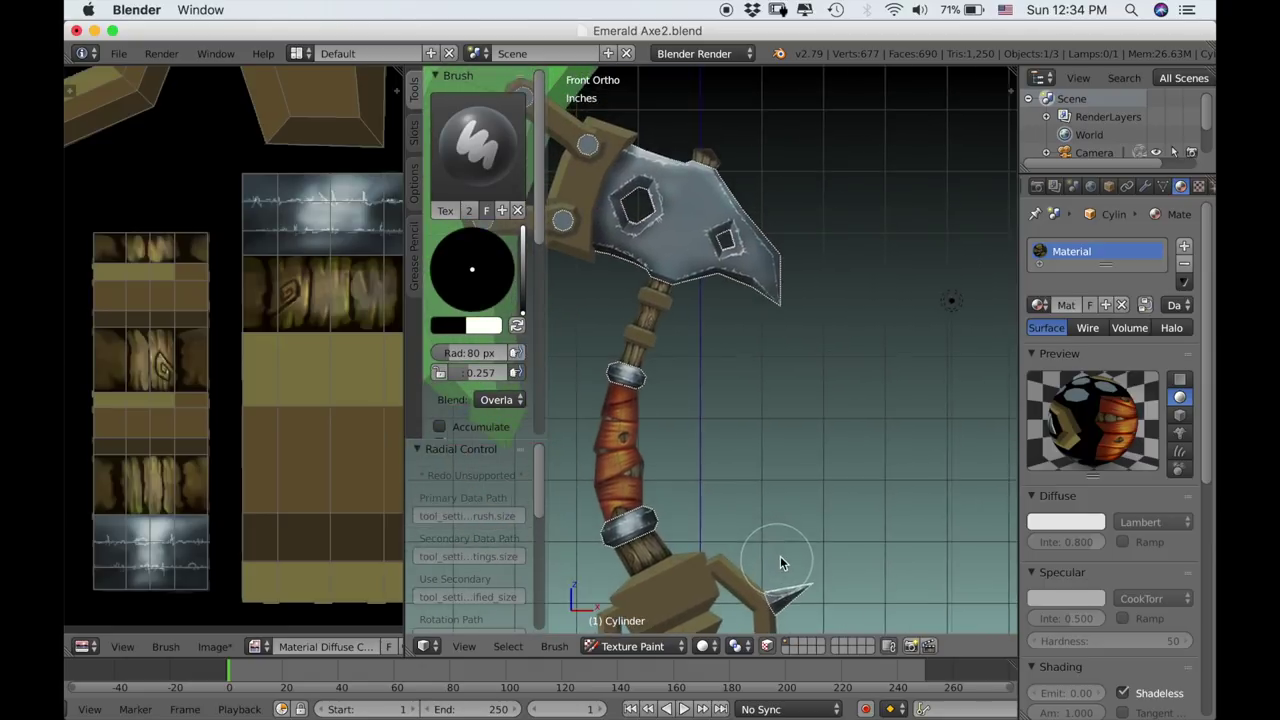
scroll(786, 530, "up", 4)
middle_click_drag(805, 350, 884, 519, "shift")
scroll(850, 547, "up", 3)
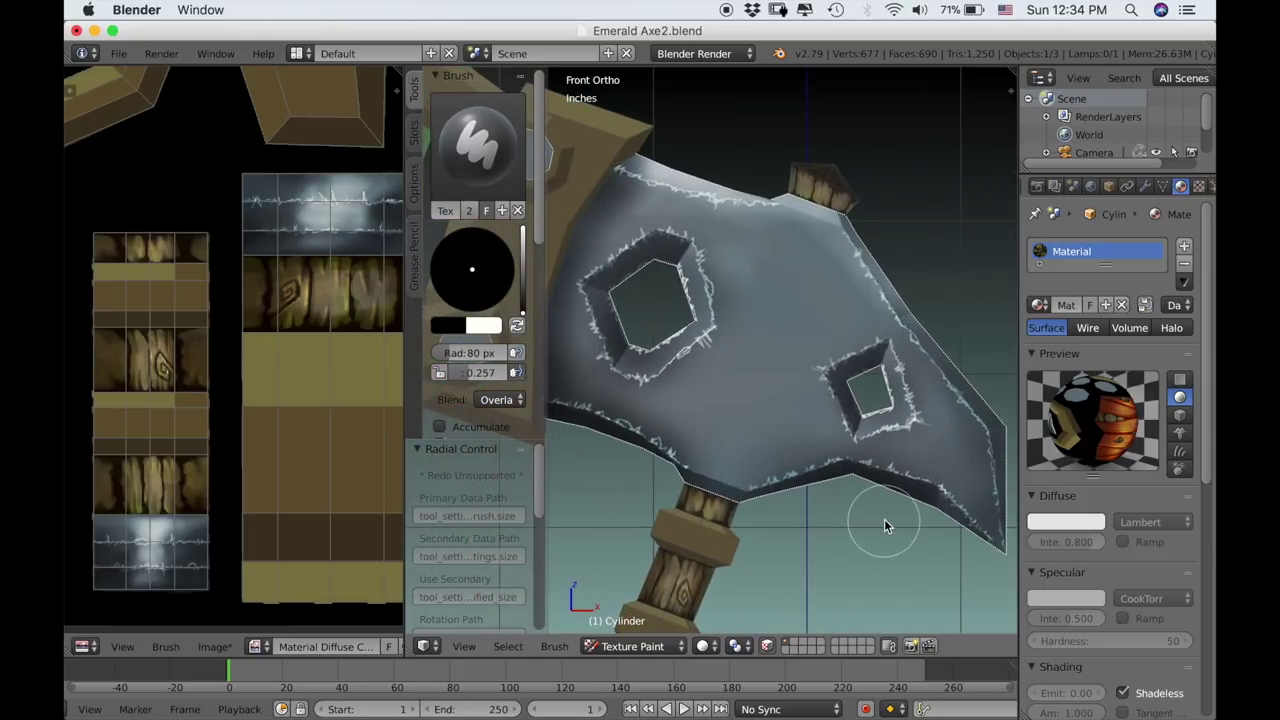
key("f")
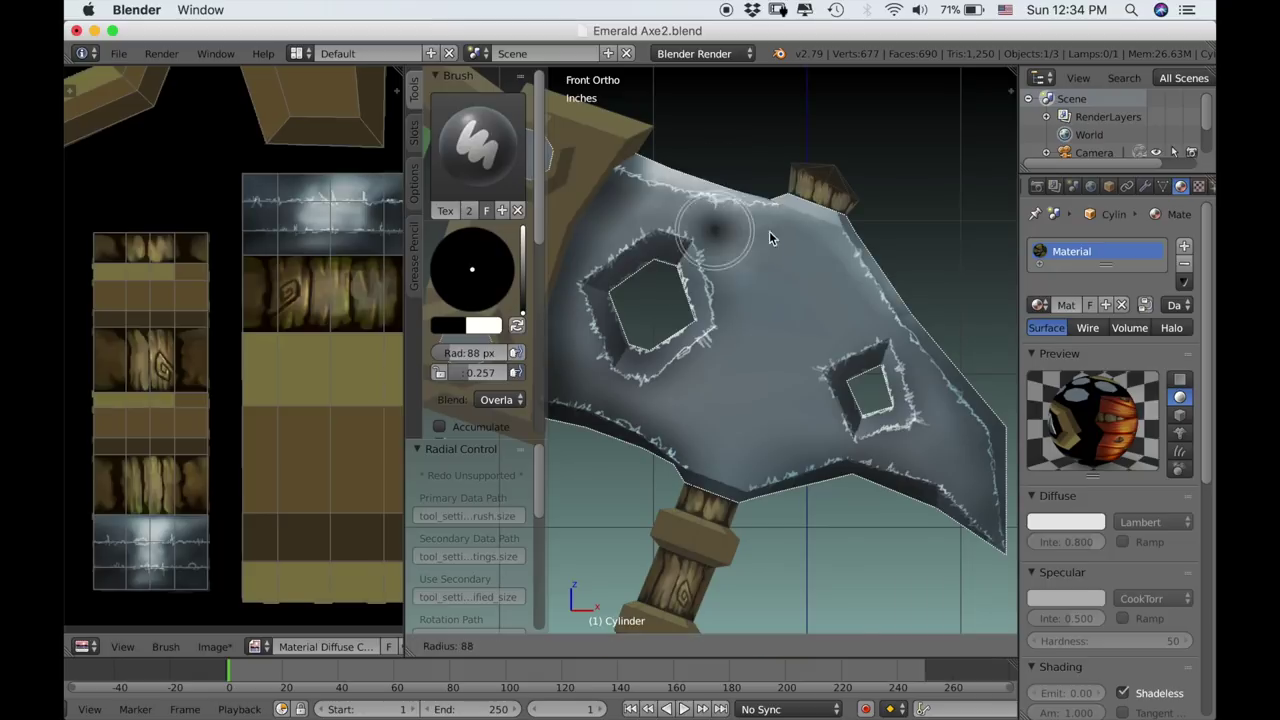
left_click(785, 225)
mouse_move(714, 249)
left_mouse_down()
mouse_move(714, 220)
mouse_move(625, 240)
mouse_move(728, 288)
mouse_move(691, 365)
mouse_move(643, 395)
mouse_move(729, 429)
mouse_move(823, 409)
mouse_move(836, 346)
mouse_move(791, 277)
mouse_move(770, 272)
mouse_move(742, 399)
mouse_move(942, 447)
mouse_move(737, 392)
mouse_move(640, 305)
mouse_move(751, 338)
mouse_move(732, 217)
mouse_move(693, 189)
mouse_move(663, 251)
mouse_move(677, 246)
left_mouse_up()
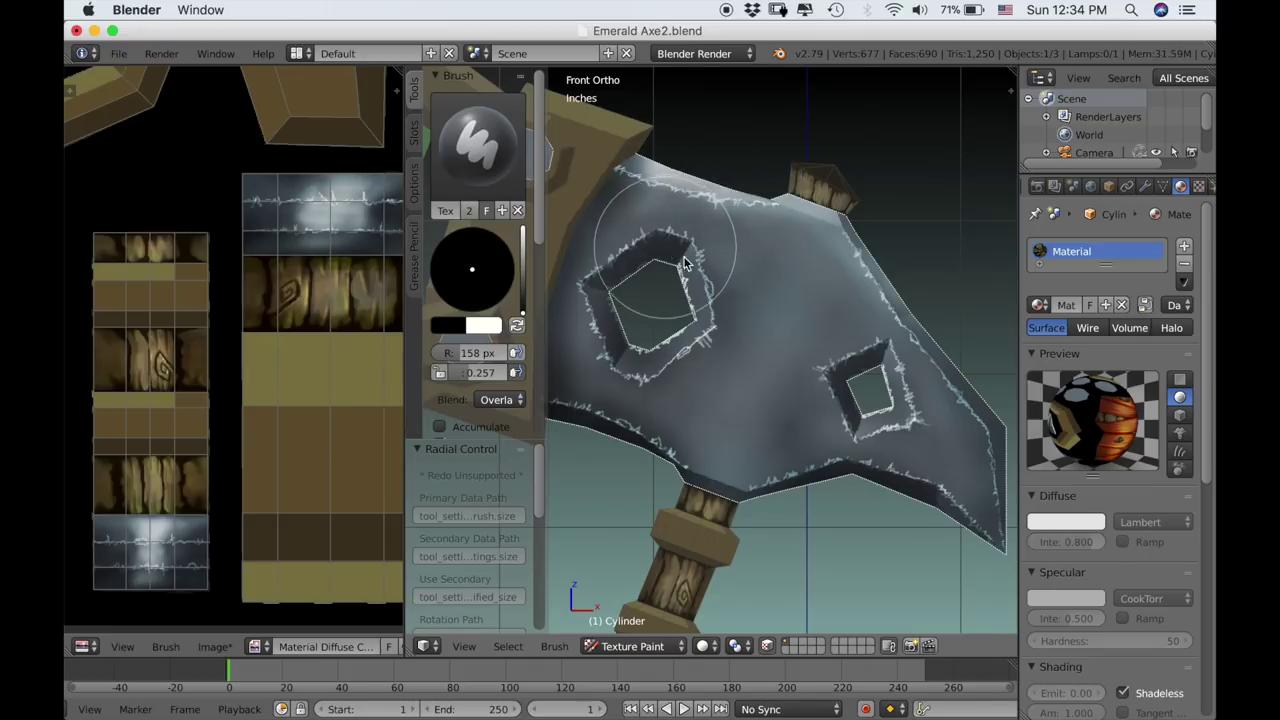
Sample the dark red of the handle wrap and tint the upper metal band's lower face with a 90 px brush.
scroll(848, 350, "down", 6)
middle_click_drag(820, 398, 714, 526, "shift")
scroll(845, 322, "up", 11)
scroll(719, 433, "up", 3)
middle_click_drag(719, 433, 757, 552, "shift")
scroll(759, 545, "down", 1)
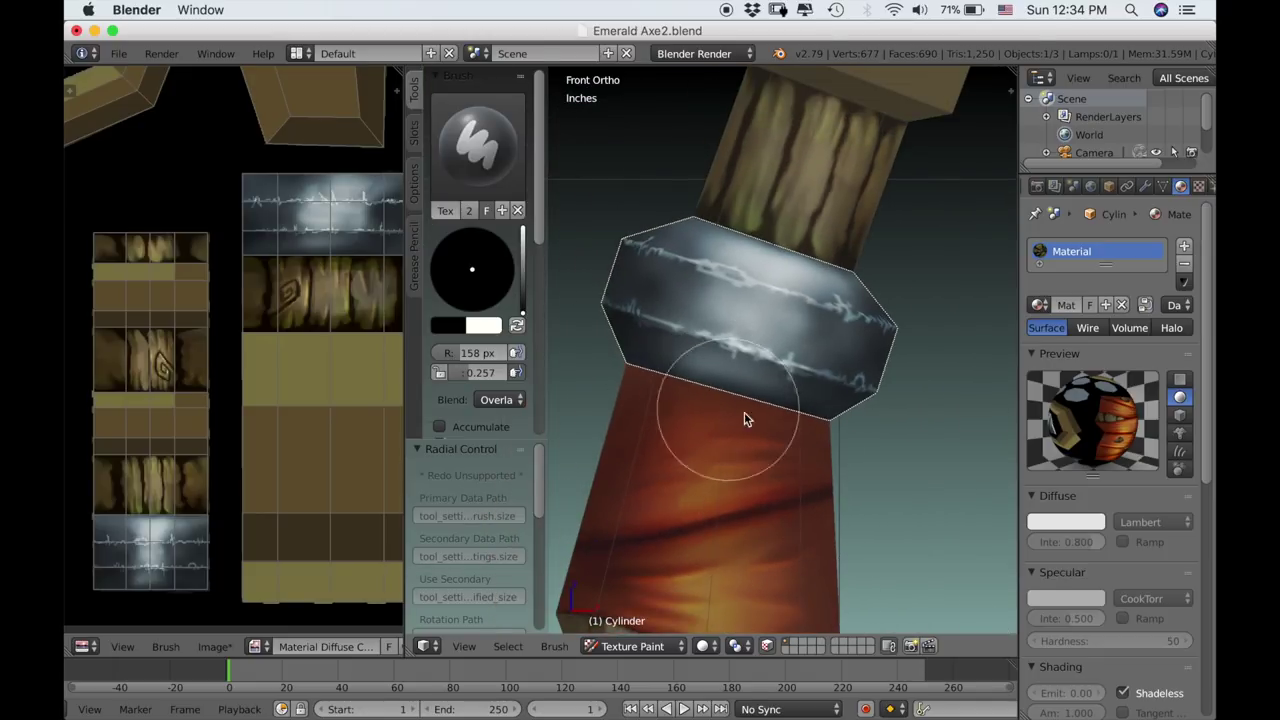
key("s")
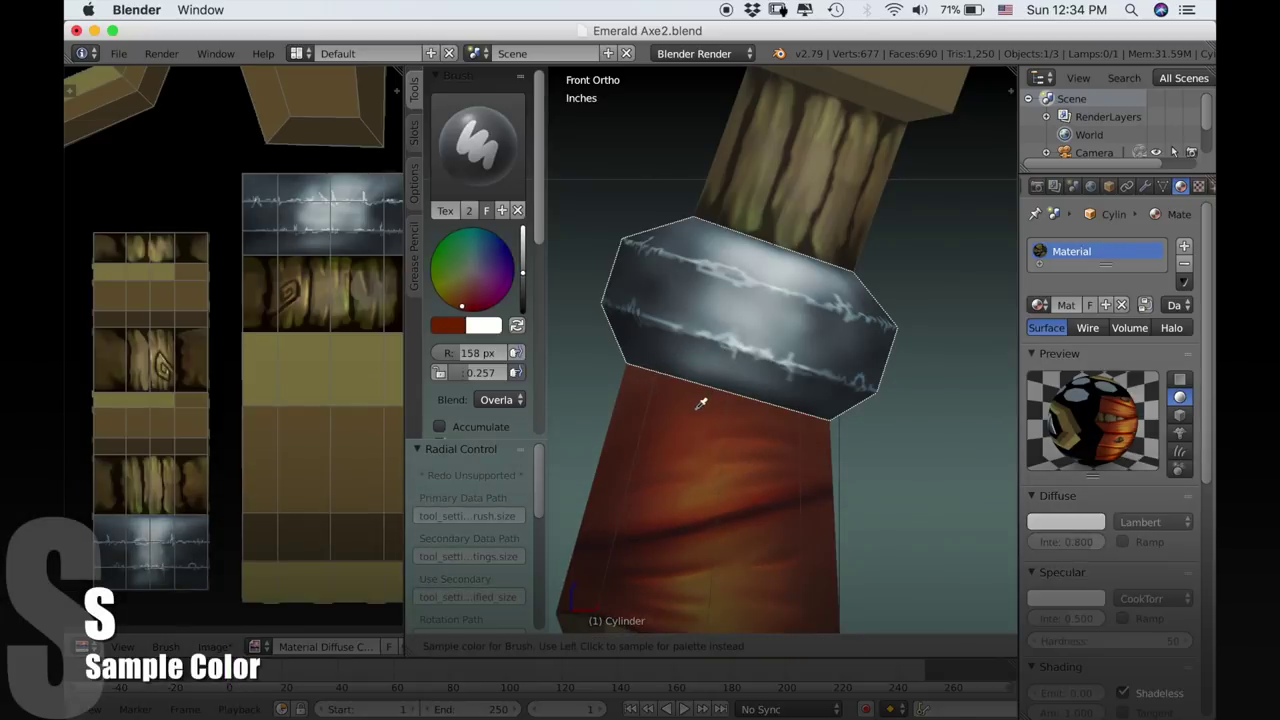
left_click(704, 401)
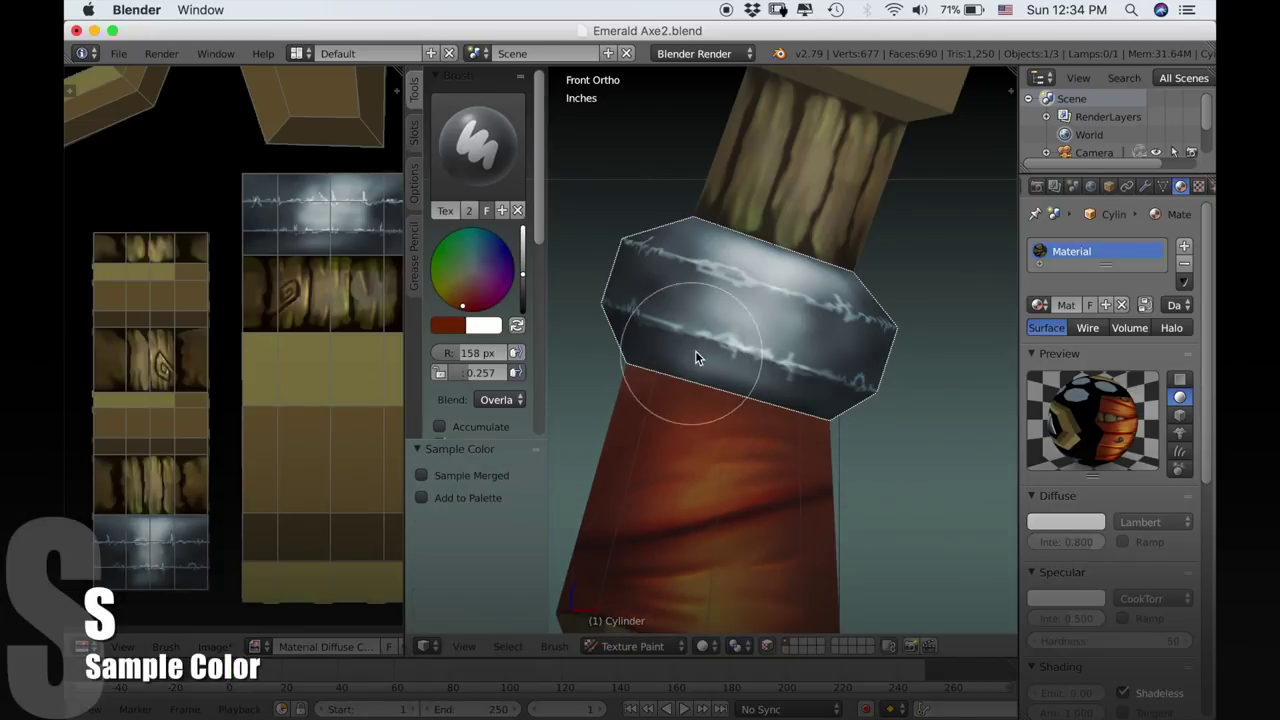
key("f")
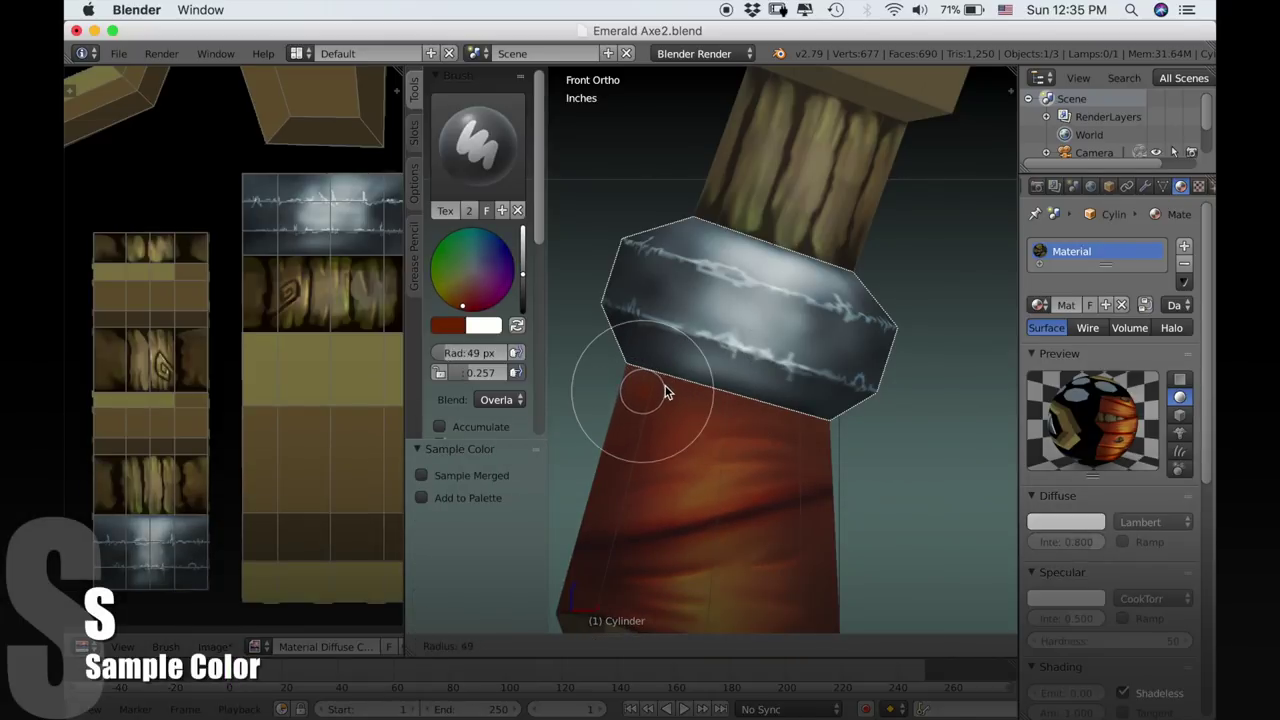
left_click(670, 377)
key("f")
left_click(688, 355)
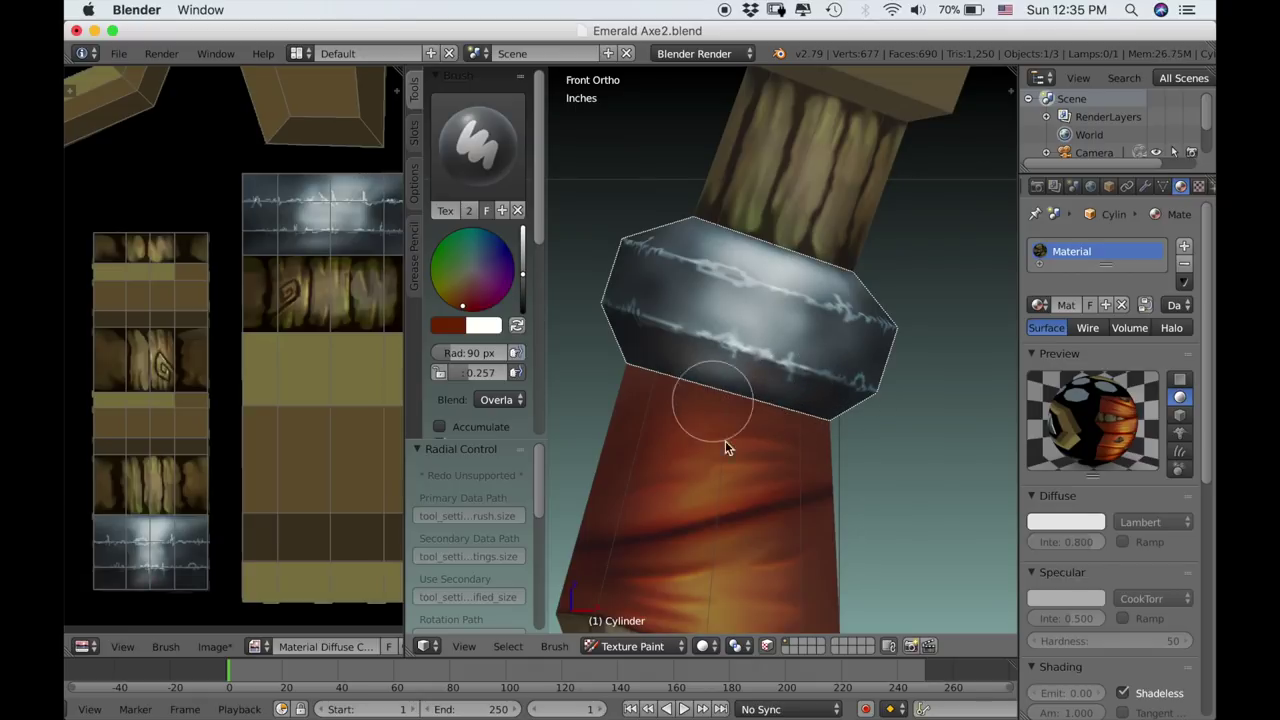
Add orange and darker red reflections sampled from the wrap to the lower face of the handle's upper metal band.
key("s")
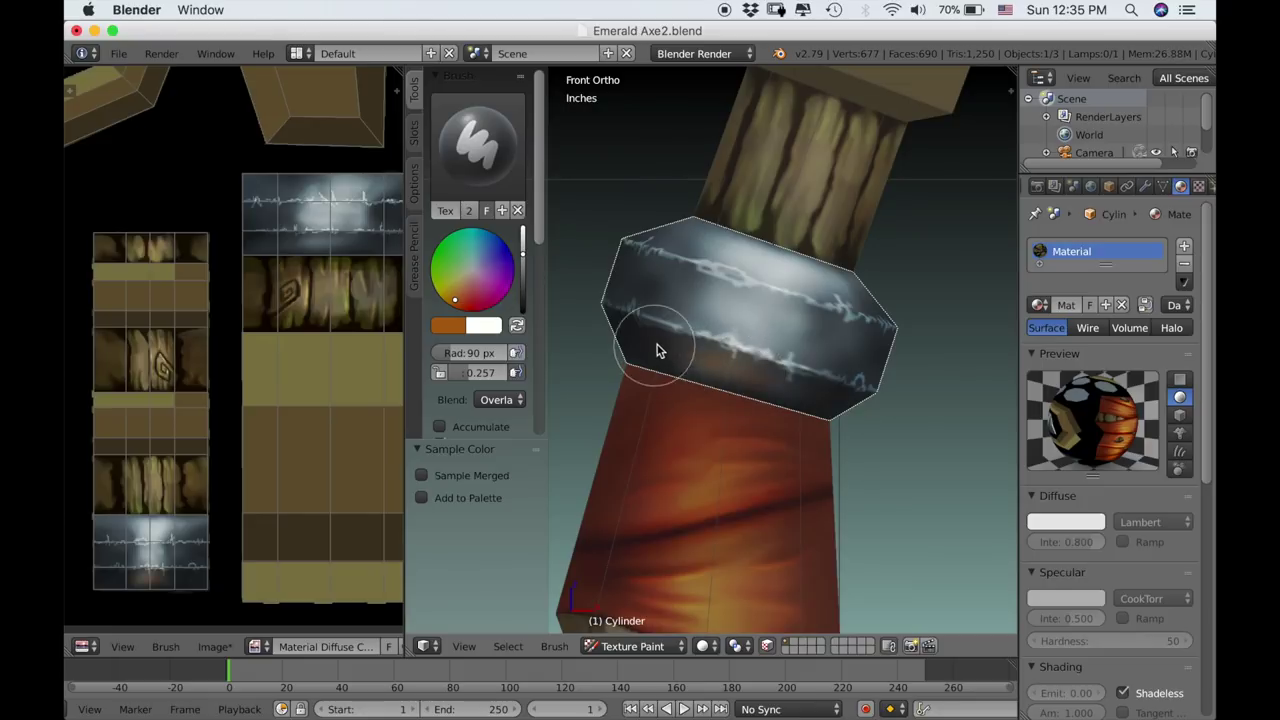
key("s")
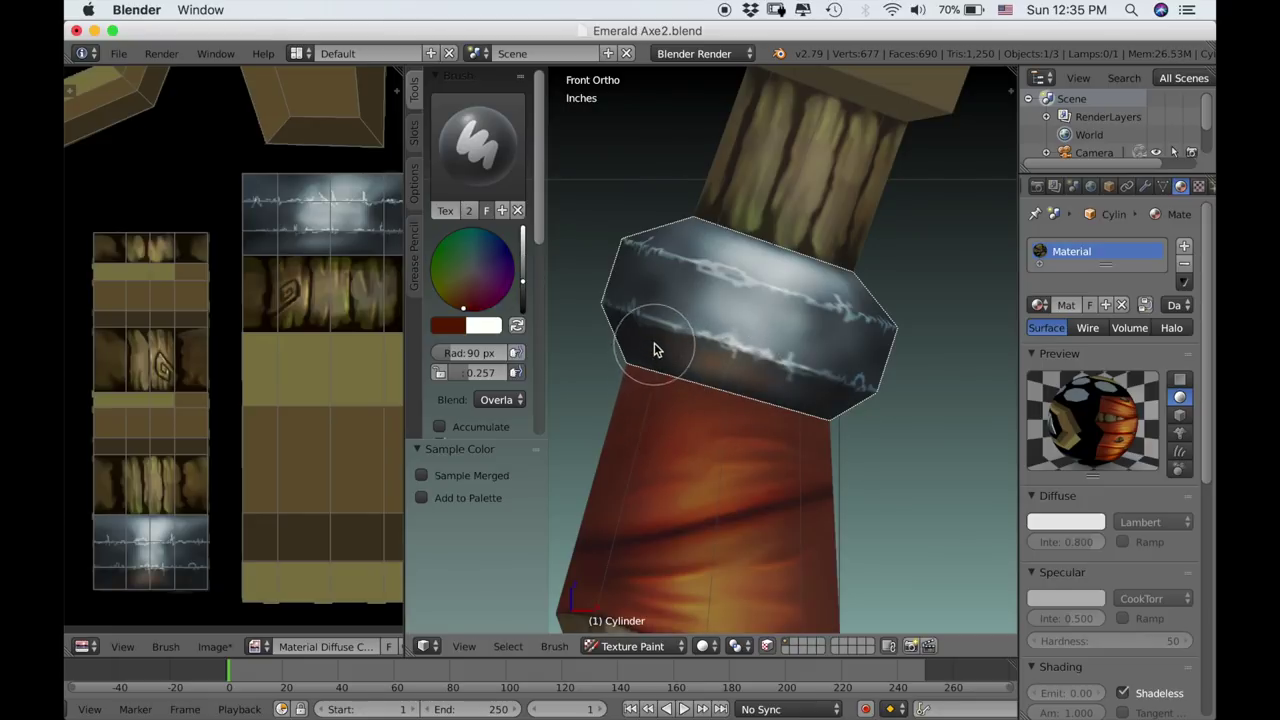
left_click_drag(724, 369, 650, 396)
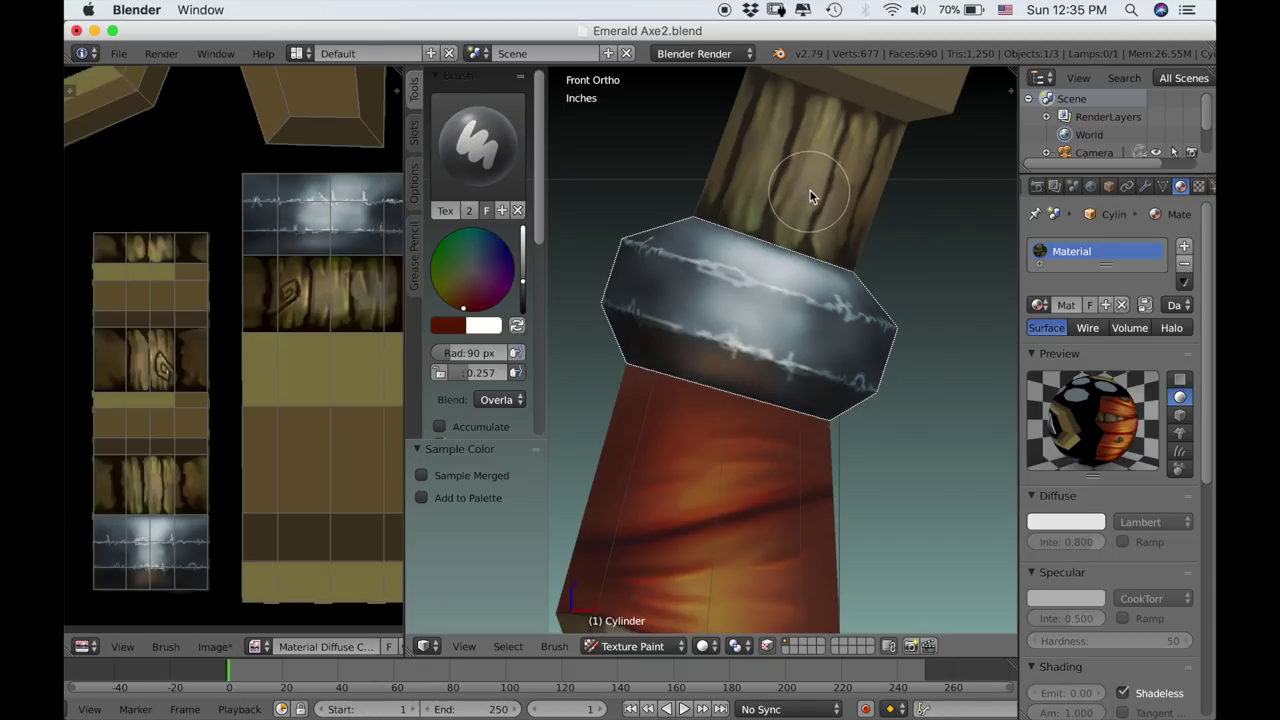
Tint the upper face of the handle's upper metal band with dark brown, tan and olive green sampled from the wood.
key("s")
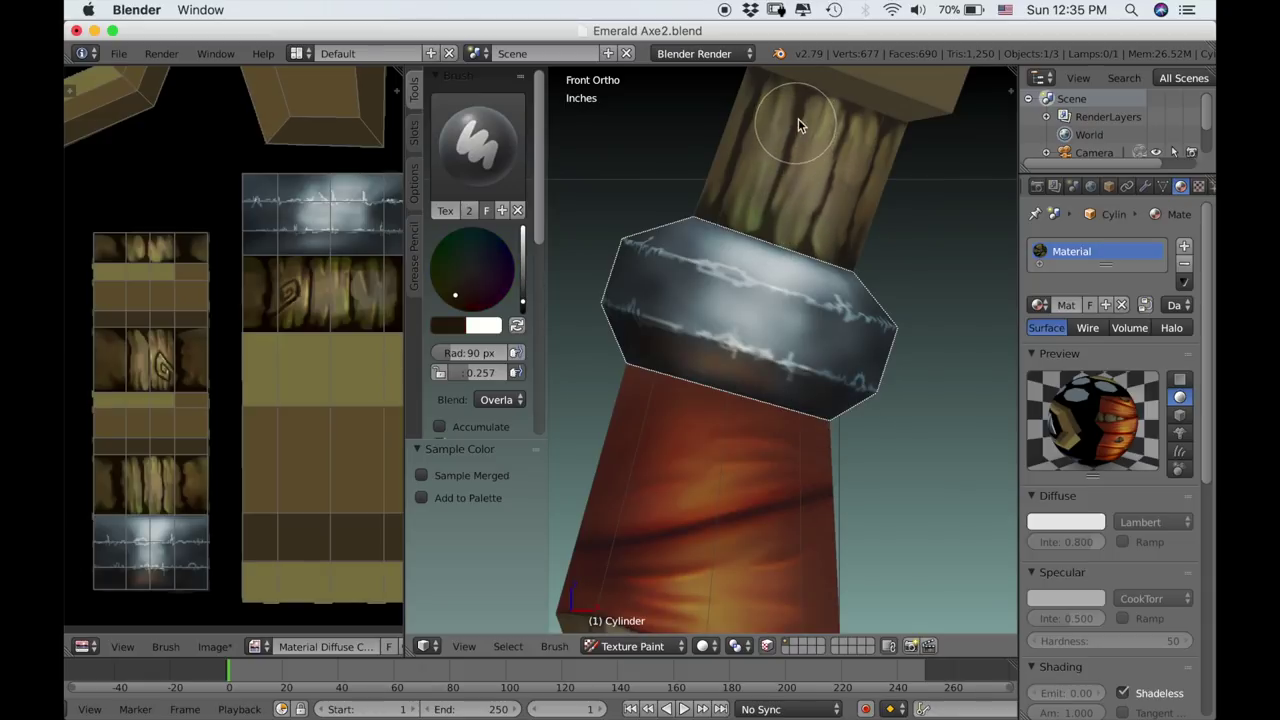
left_click_drag(716, 232, 757, 260)
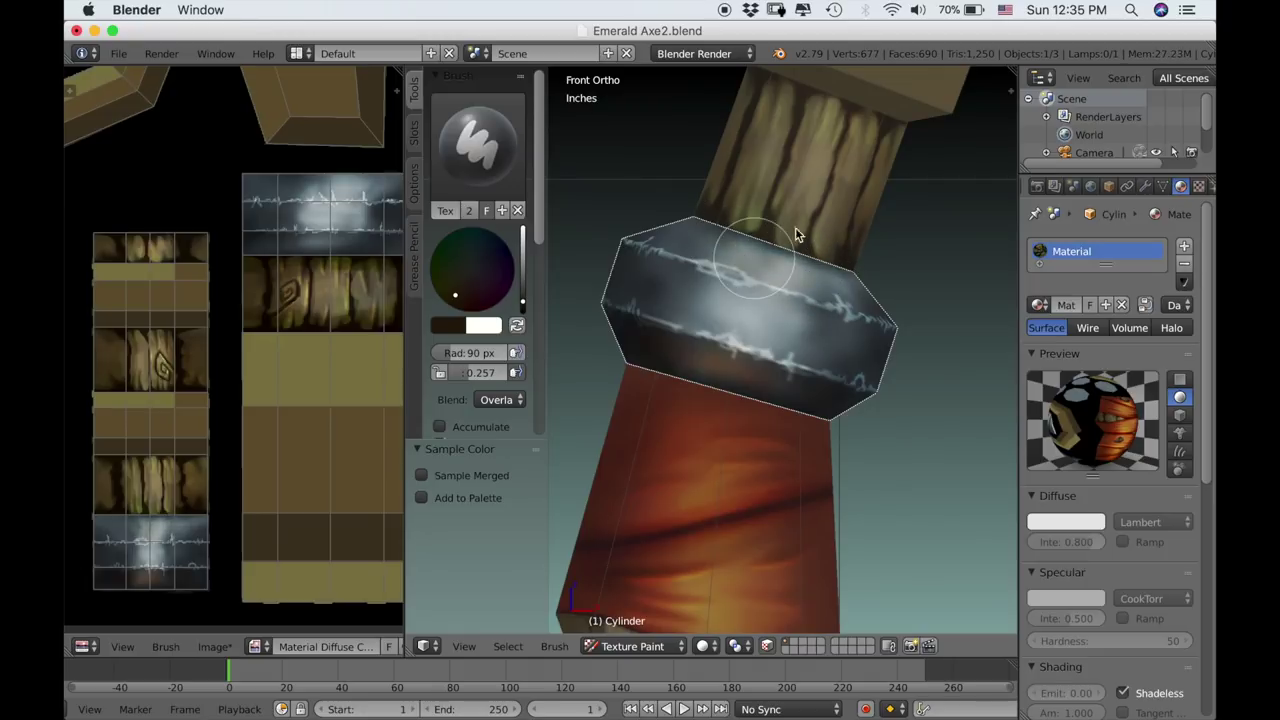
key("s")
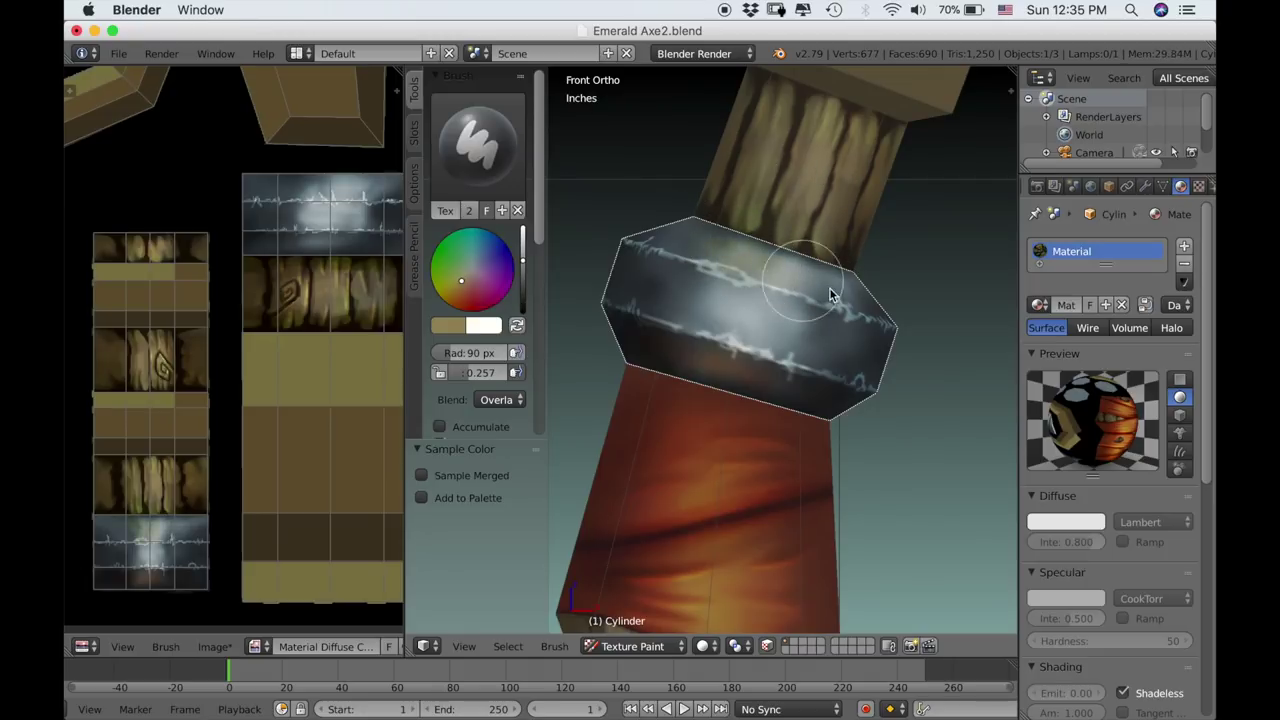
key("s")
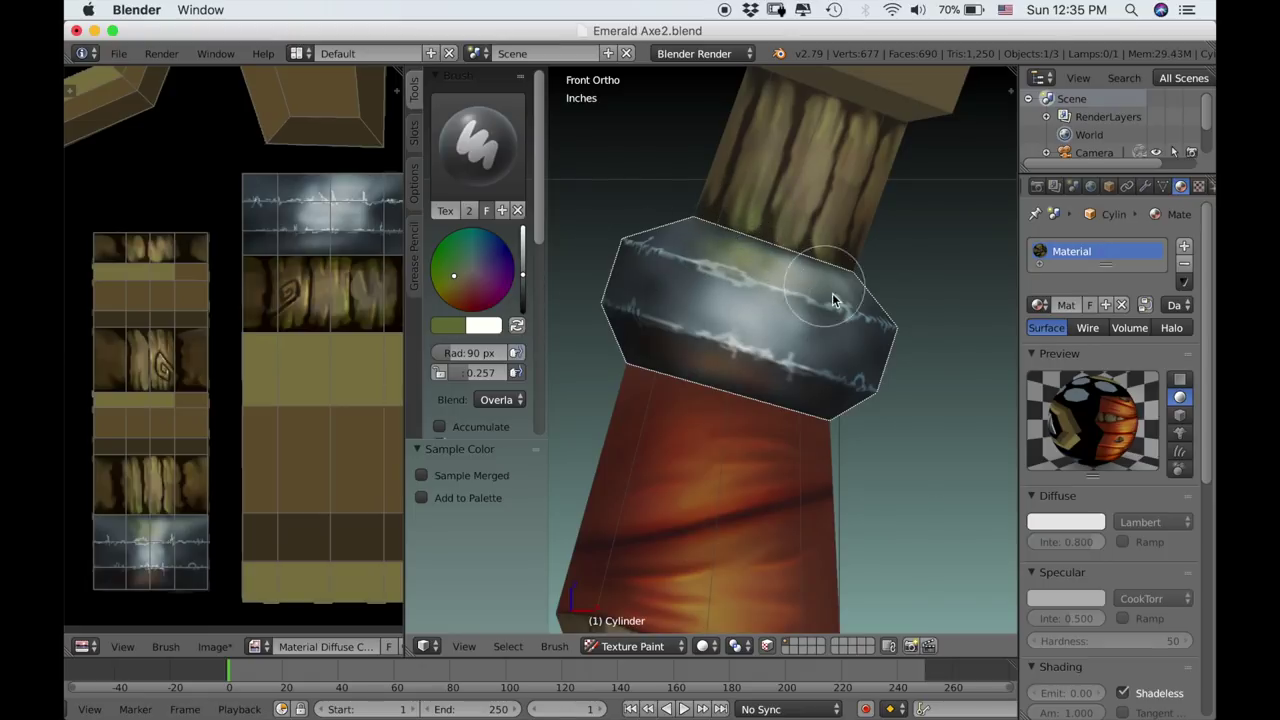
Sample dark brown from the wood beneath the handle's lower metal band and shade the band's lower face with the 90 px brush.
scroll(760, 420, "down", 6)
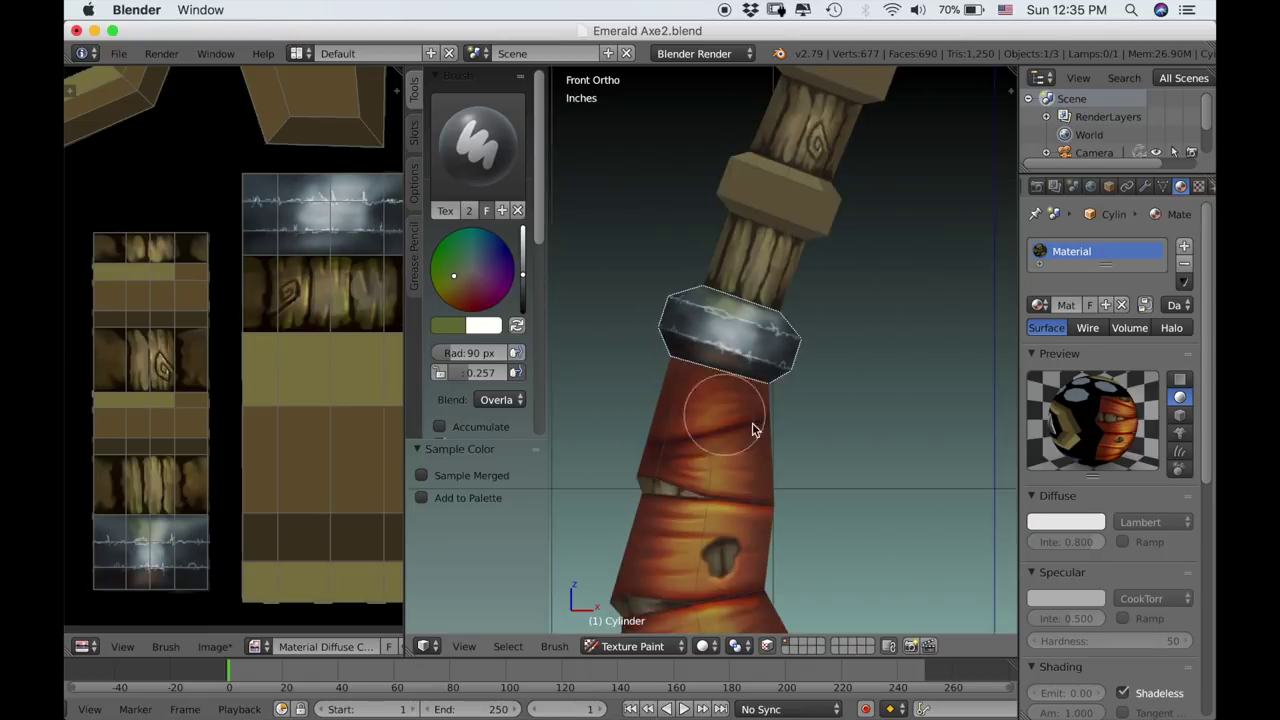
middle_click_drag(801, 407, 807, 188, "shift")
scroll(810, 194, "up", 3)
middle_click_drag(842, 412, 834, 183, "shift")
scroll(834, 183, "up", 4)
middle_click_drag(850, 298, 810, 250, "shift")
scroll(806, 246, "down", 3)
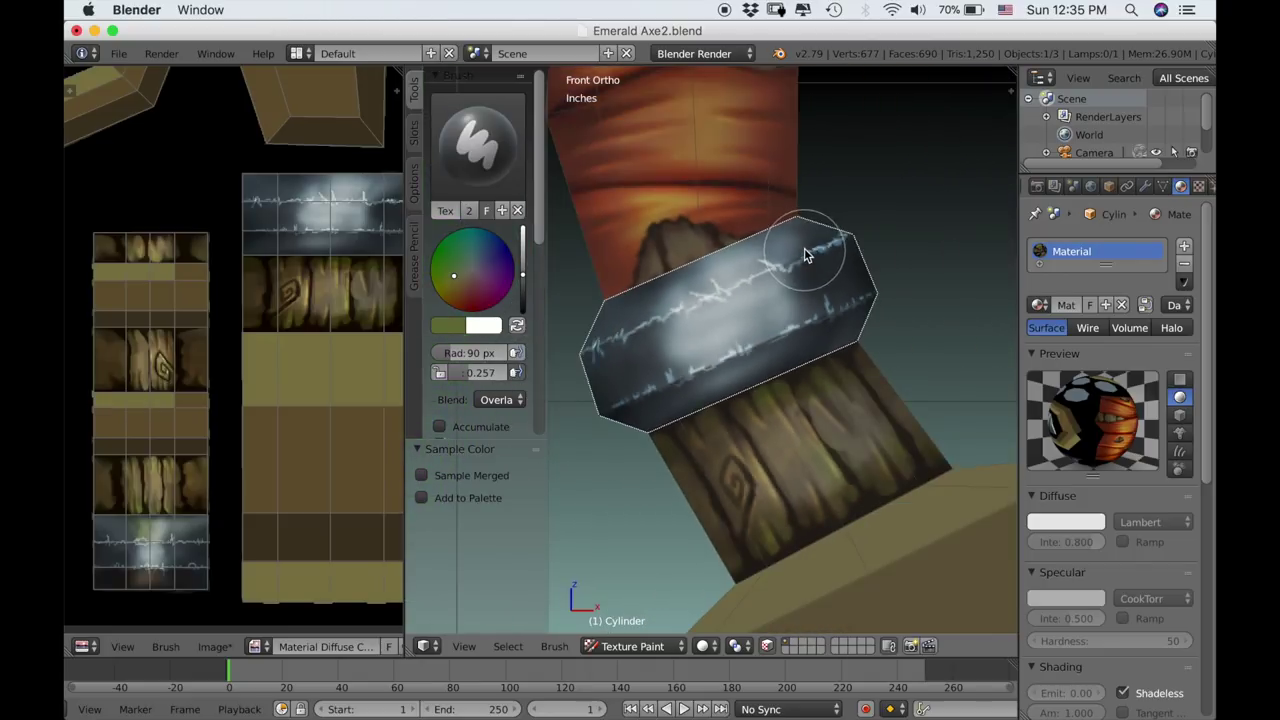
scroll(790, 262, "up", 2)
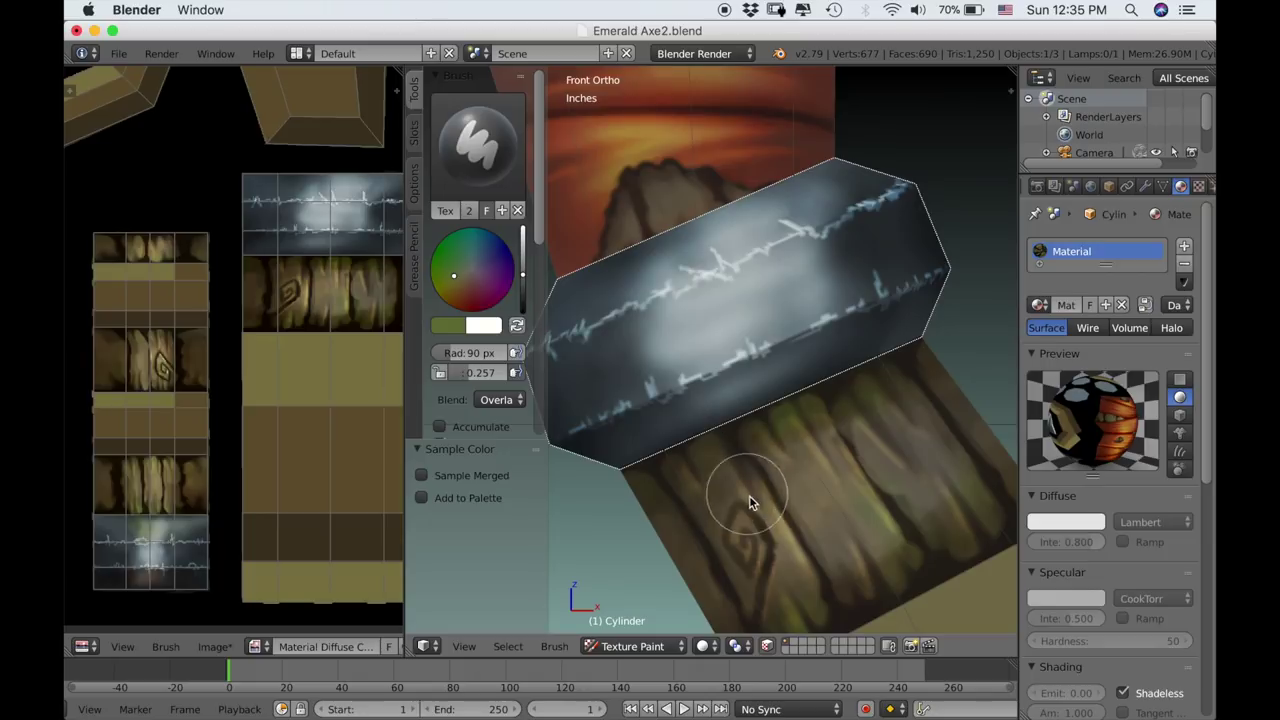
key("s")
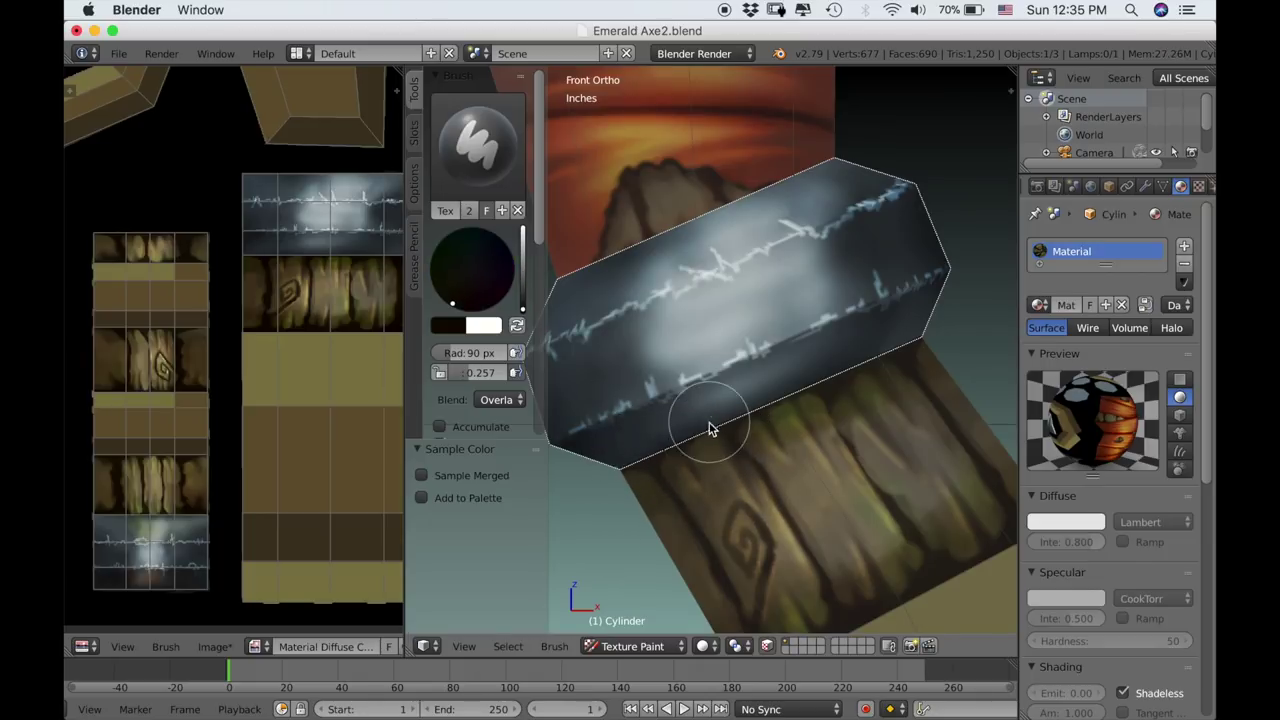
mouse_move(708, 428)
left_mouse_down()
mouse_move(831, 357)
mouse_move(903, 343)
mouse_move(853, 352)
left_mouse_up()
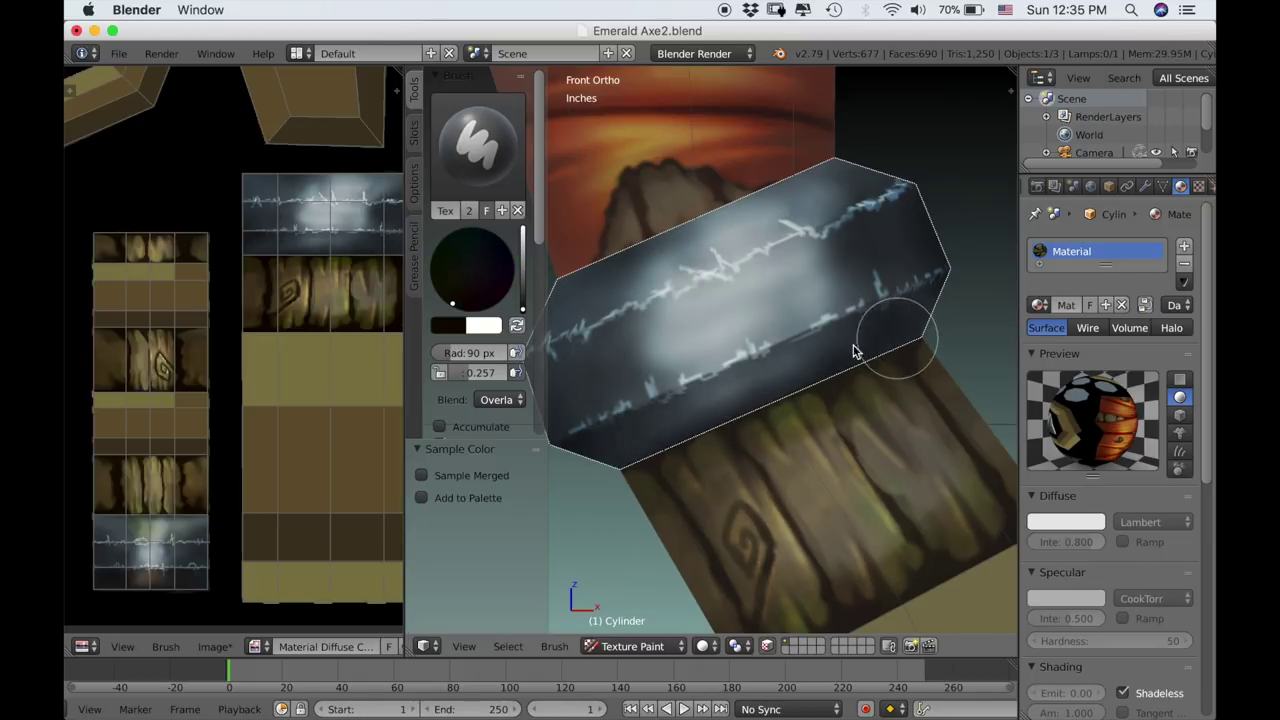
Add tan and olive green reflections sampled from the wood to the lower metal band's lower face.
key("s")
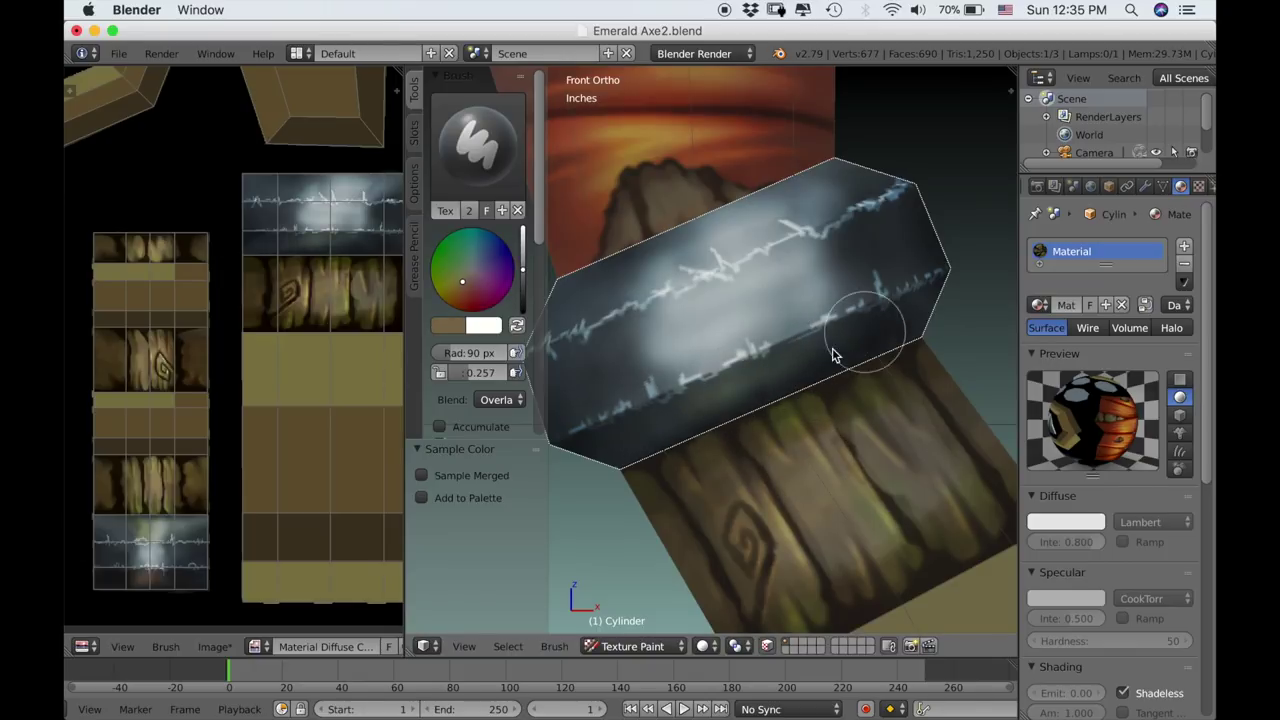
key("s")
mouse_move(791, 423)
left_mouse_down()
mouse_move(800, 383)
mouse_move(766, 389)
mouse_move(798, 352)
mouse_move(851, 350)
left_mouse_up()
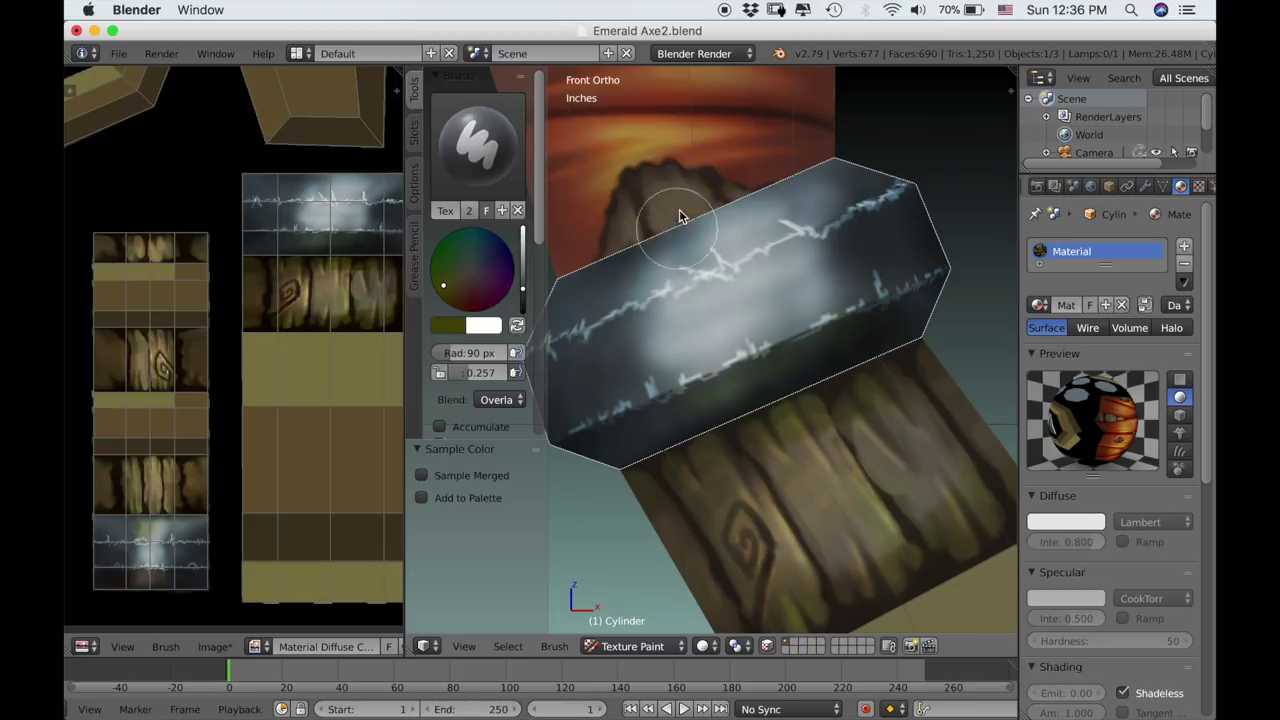
Tint the lower metal band's upper face with brown sampled from the exposed wood and dark red from the wrap.
key("s")
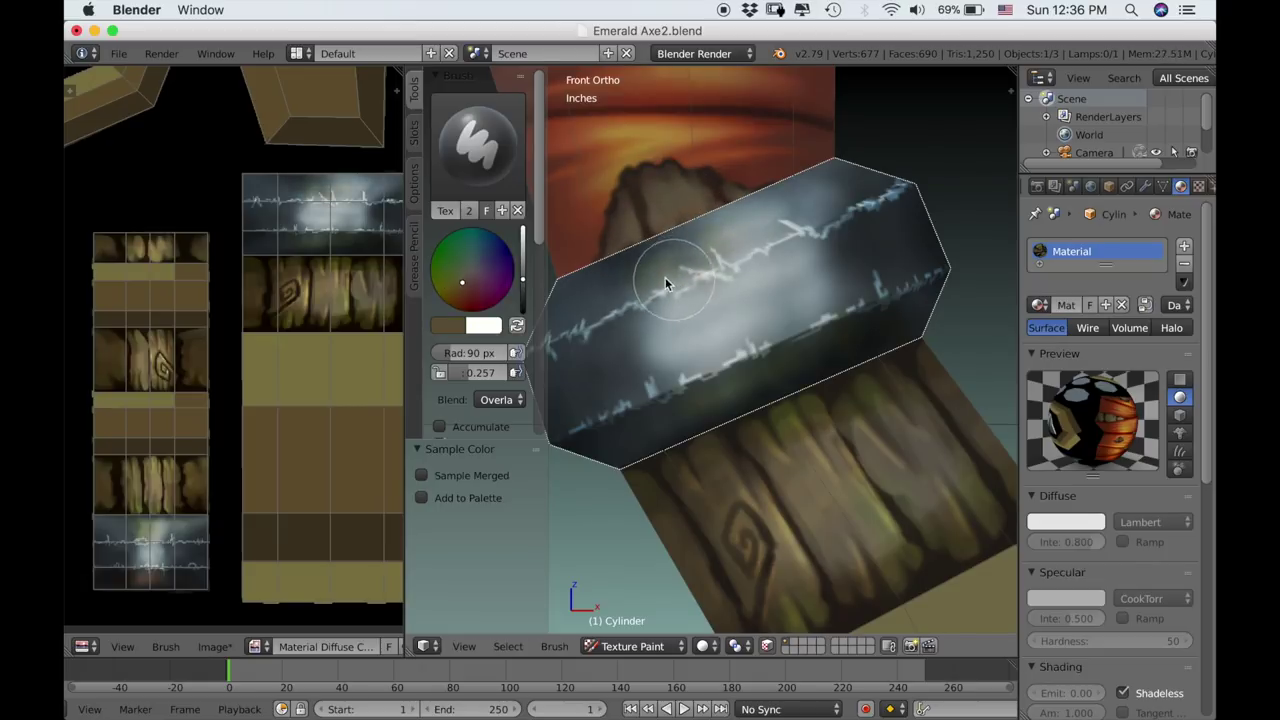
key("s")
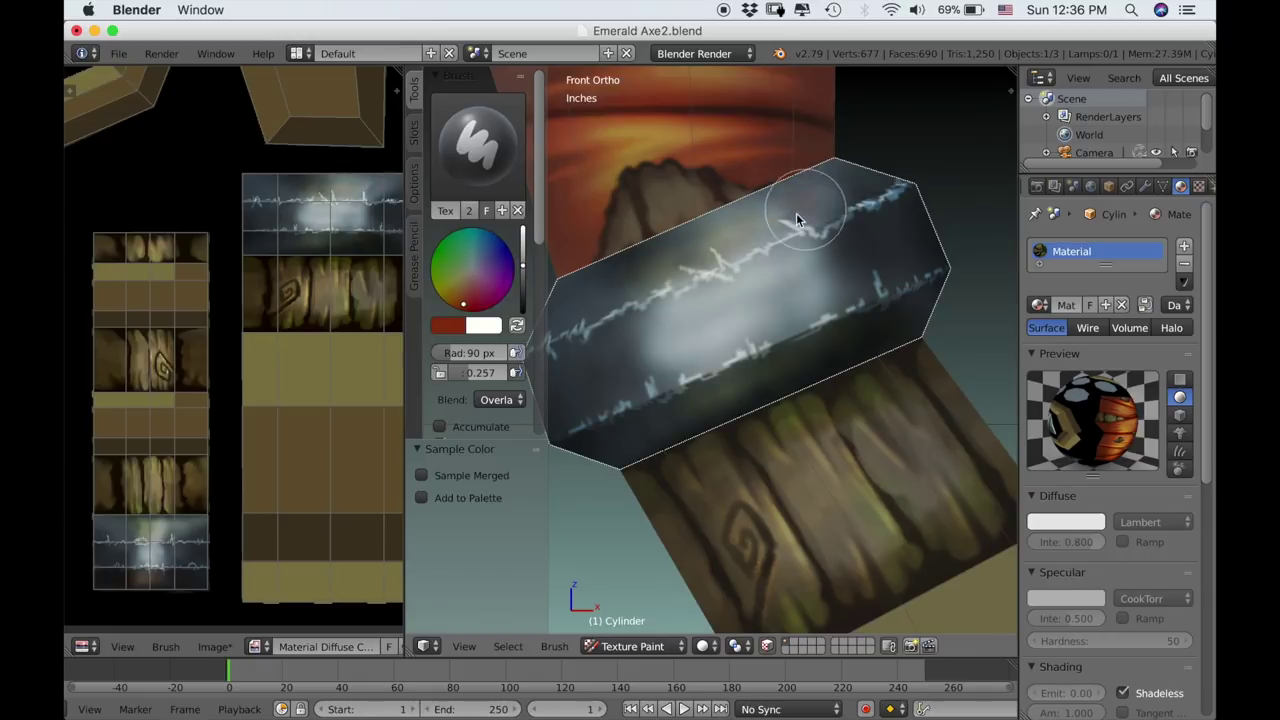
mouse_move(797, 214)
left_mouse_down()
mouse_move(873, 191)
mouse_move(826, 184)
left_mouse_up()
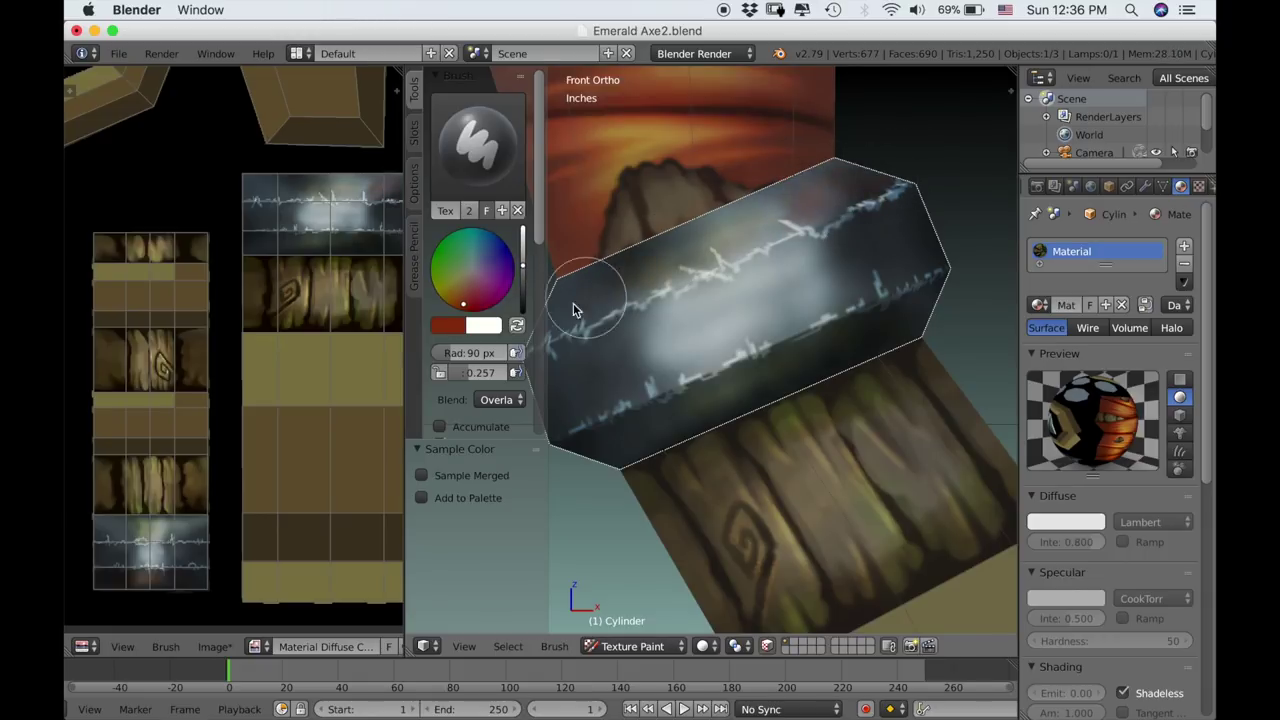
scroll(543, 347, "down", 5)
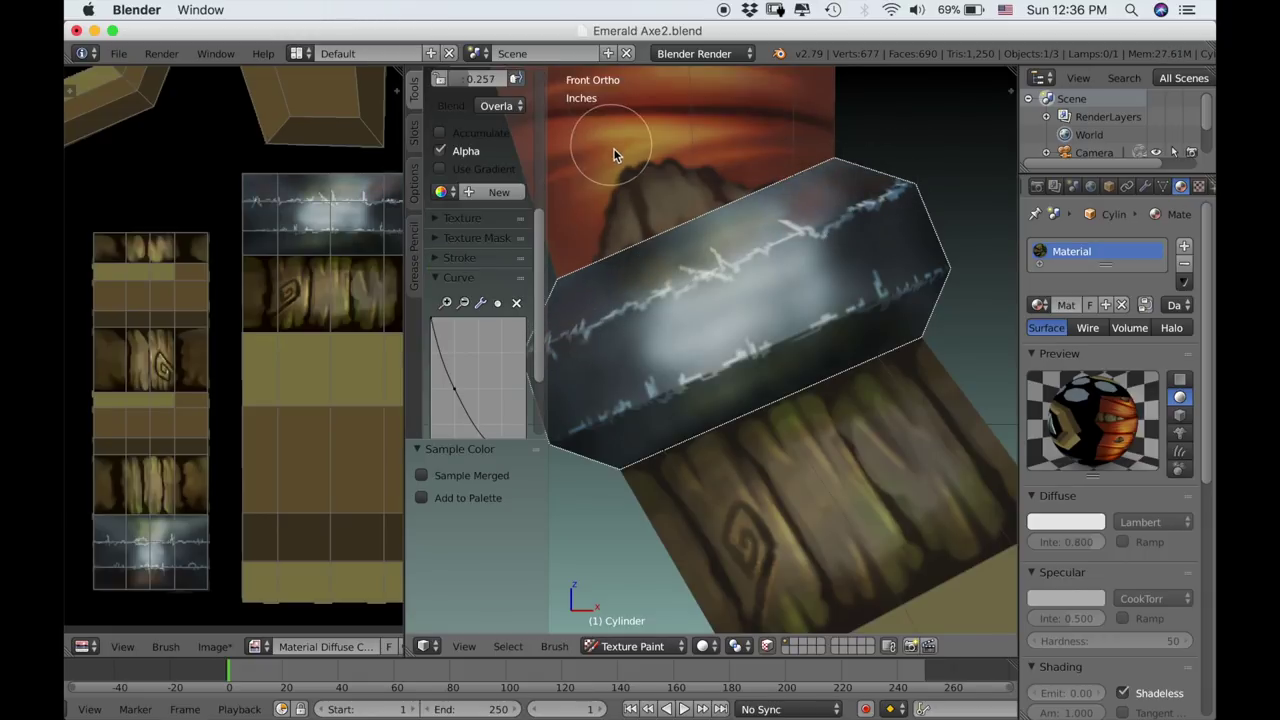
scroll(671, 289, "down", 2)
scroll(671, 289, "up", 4)
middle_click_drag(671, 289, 714, 297, "shift")
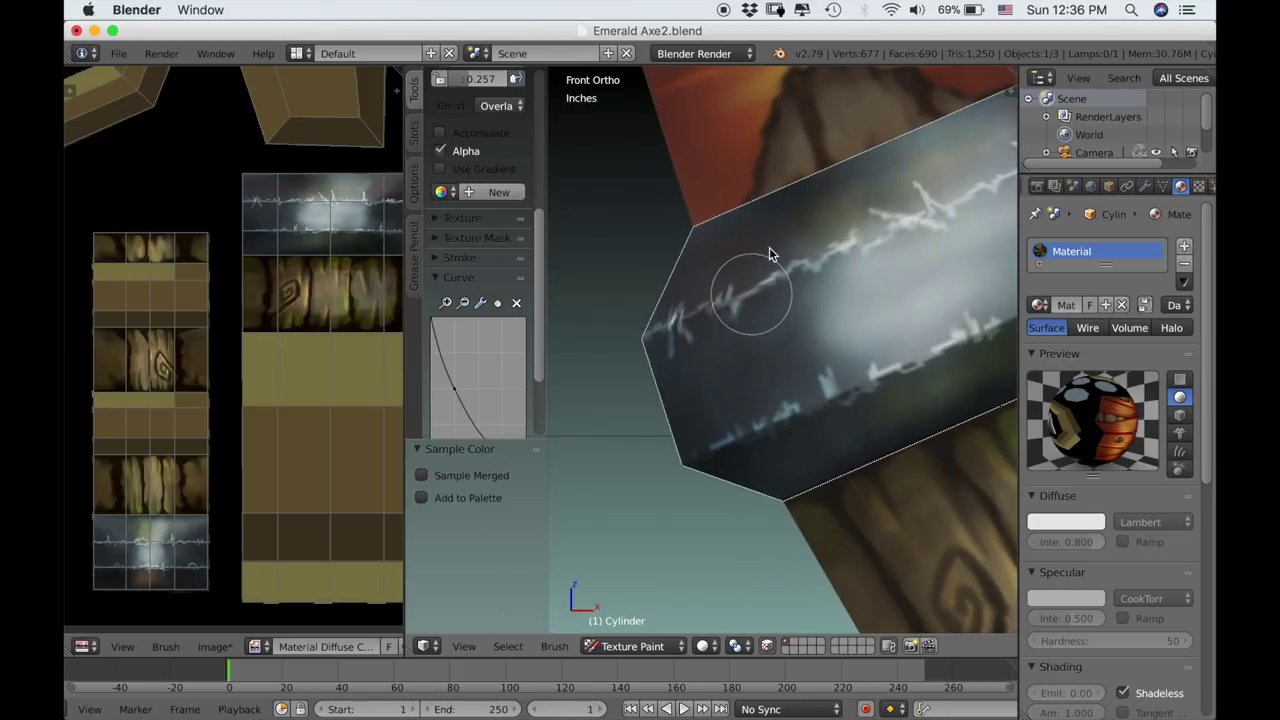
Sample the ring's brown and tint the base of the left spike on both of its visible faces.
scroll(769, 247, "down", 4)
scroll(906, 373, "down", 4)
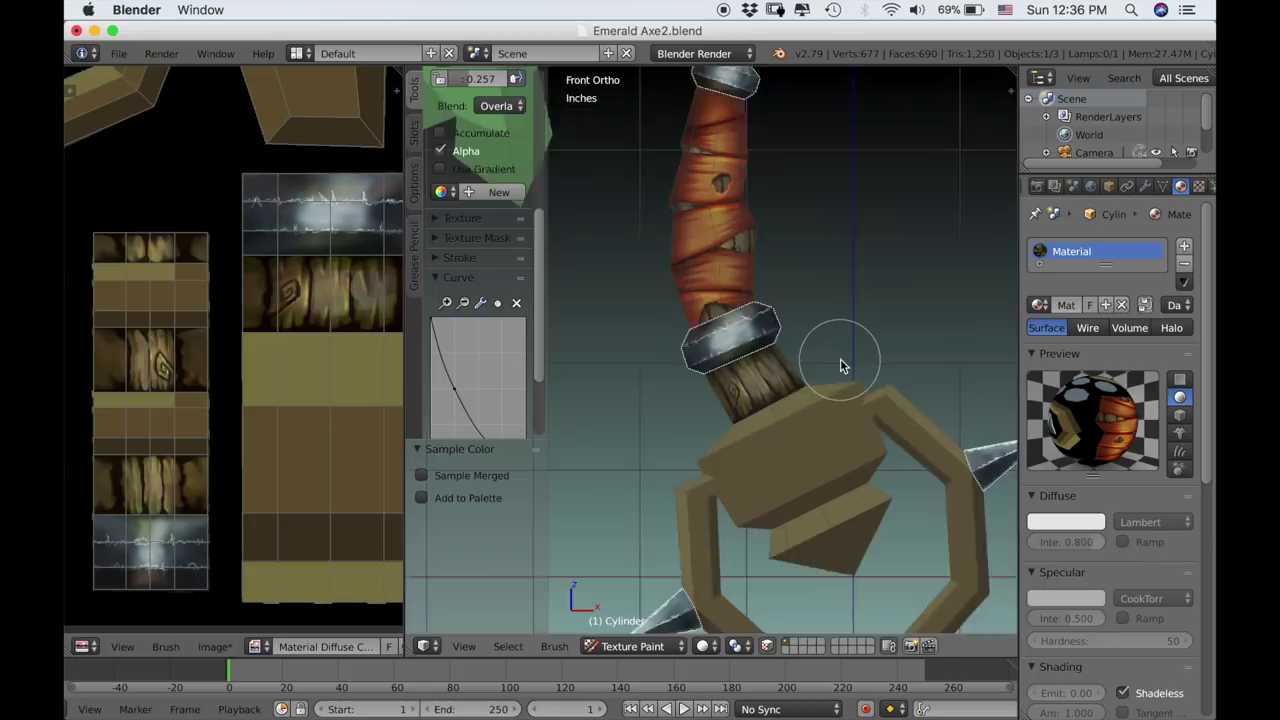
scroll(840, 358, "up", 4)
scroll(824, 310, "up", 3)
scroll(783, 377, "down", 2)
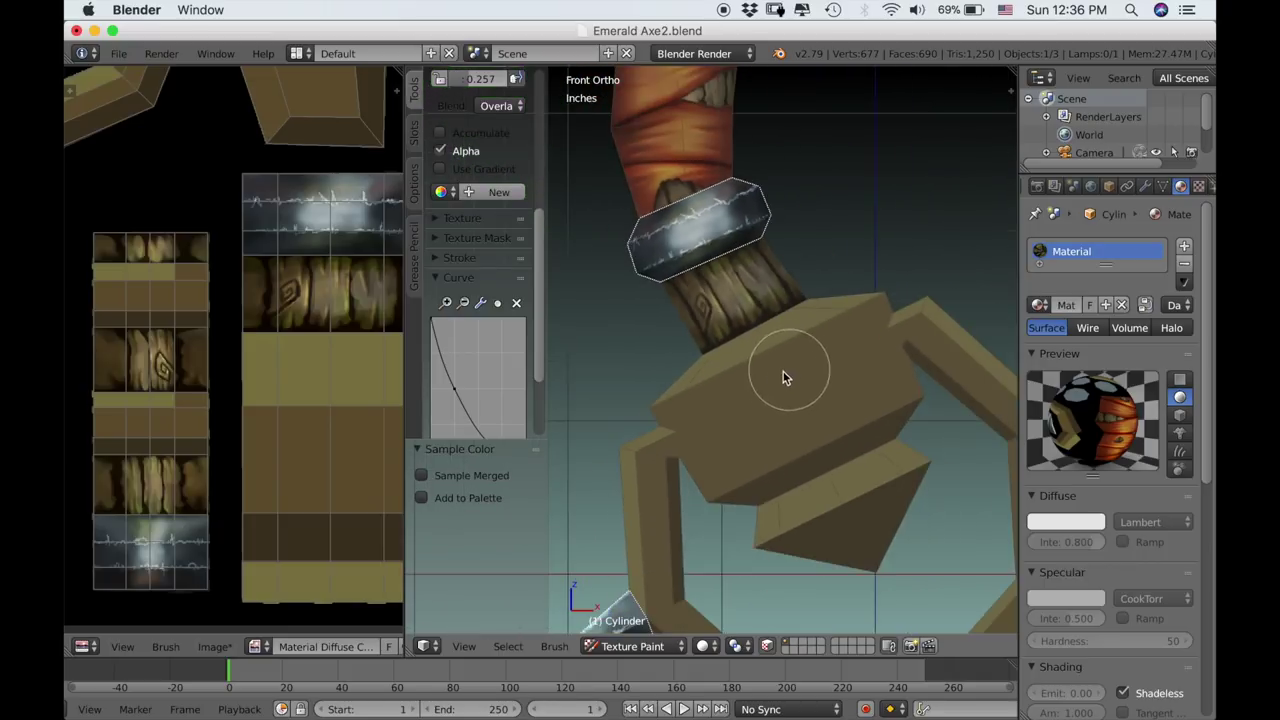
middle_click_drag(753, 429, 829, 183, "shift")
scroll(777, 342, "up", 3)
middle_click_drag(776, 342, 789, 333, "shift")
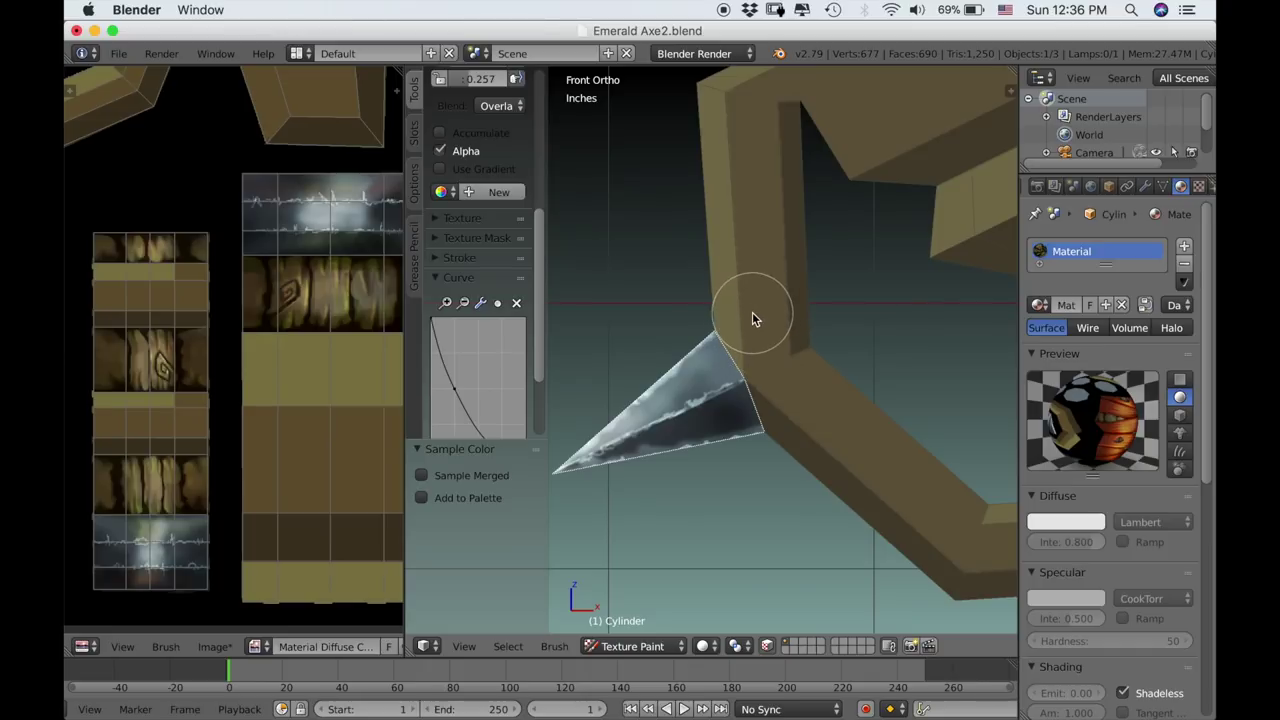
key("s")
left_click(708, 362)
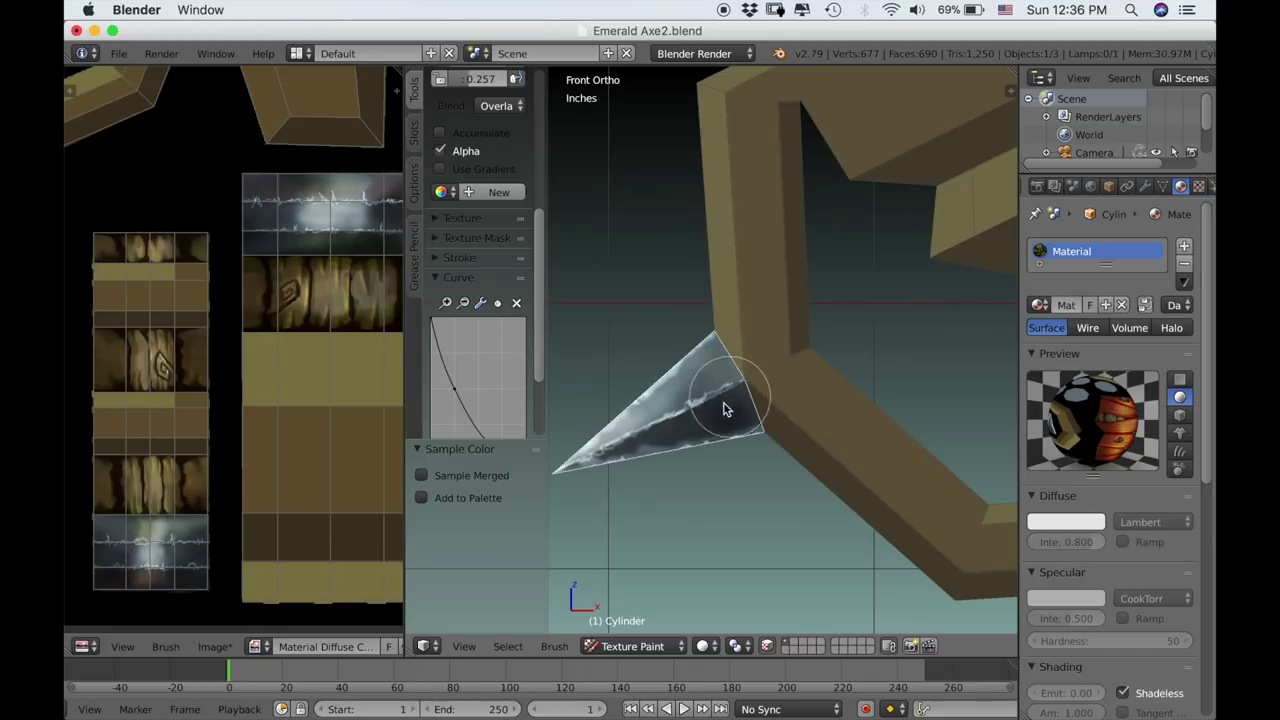
mouse_move(726, 408)
left_mouse_down()
mouse_move(715, 382)
mouse_move(714, 414)
mouse_move(694, 400)
mouse_move(720, 354)
mouse_move(757, 421)
left_mouse_up()
Tint the base of the ring's bottom spike with the sampled brown on both sides of its center edge.
scroll(780, 380, "down", 4)
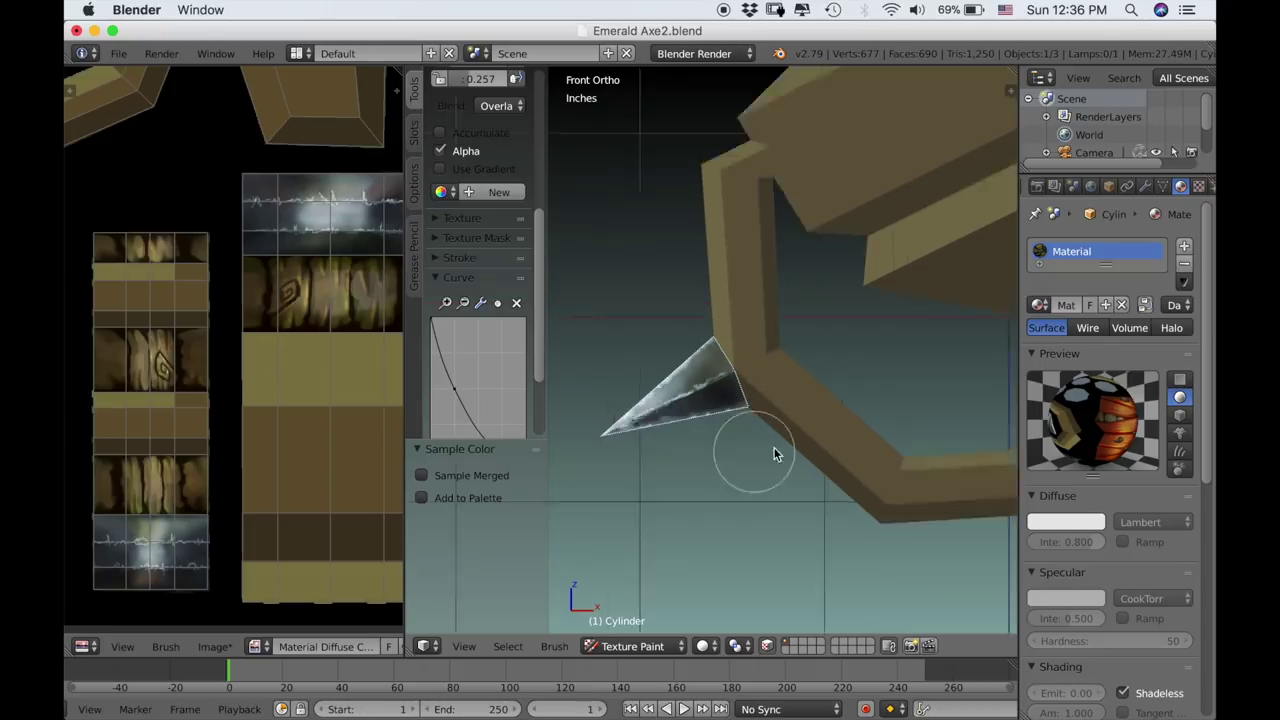
middle_click_drag(774, 454, 729, 400, "shift")
scroll(731, 434, "up", 7)
middle_click_drag(830, 492, 606, 343, "shift")
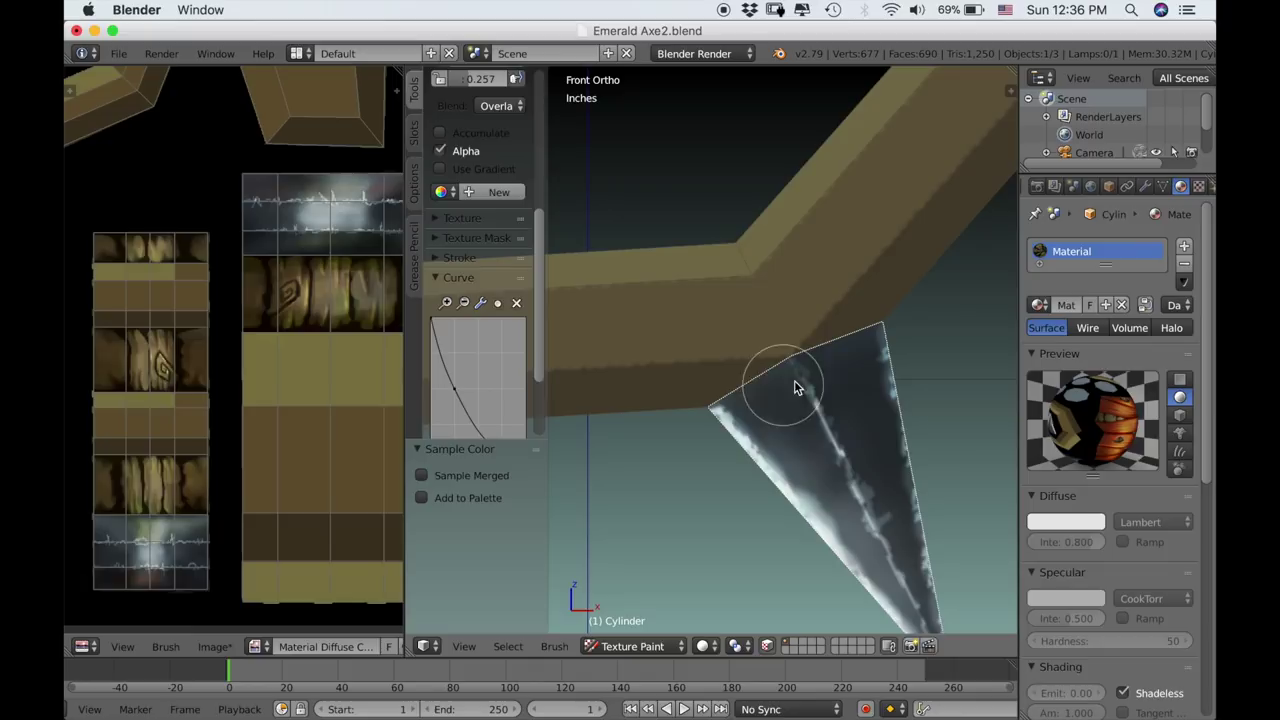
mouse_move(867, 352)
left_mouse_down()
mouse_move(834, 380)
mouse_move(843, 434)
left_mouse_up()
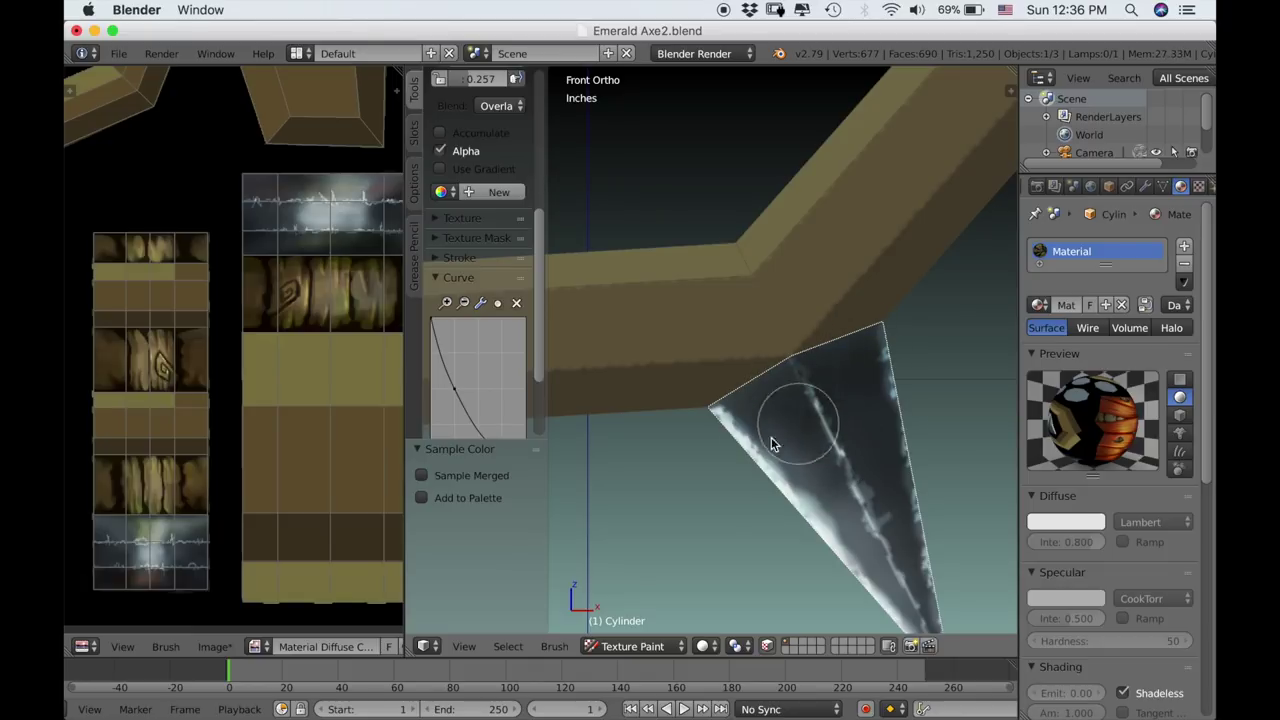
left_click_drag(769, 377, 805, 463)
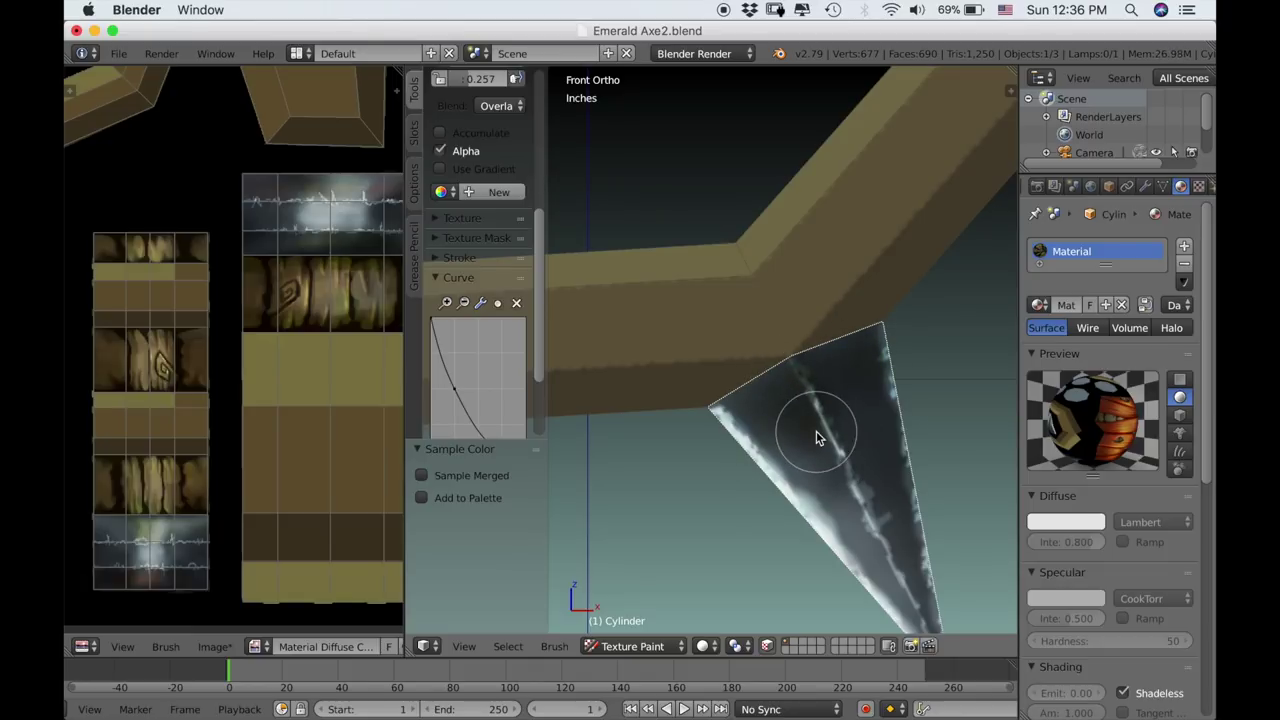
Tint the base of the ring's upper-right spike with the same brown where it meets the ring.
scroll(894, 423, "down", 6)
middle_click_drag(903, 334, 822, 580, "shift")
scroll(838, 527, "up", 4)
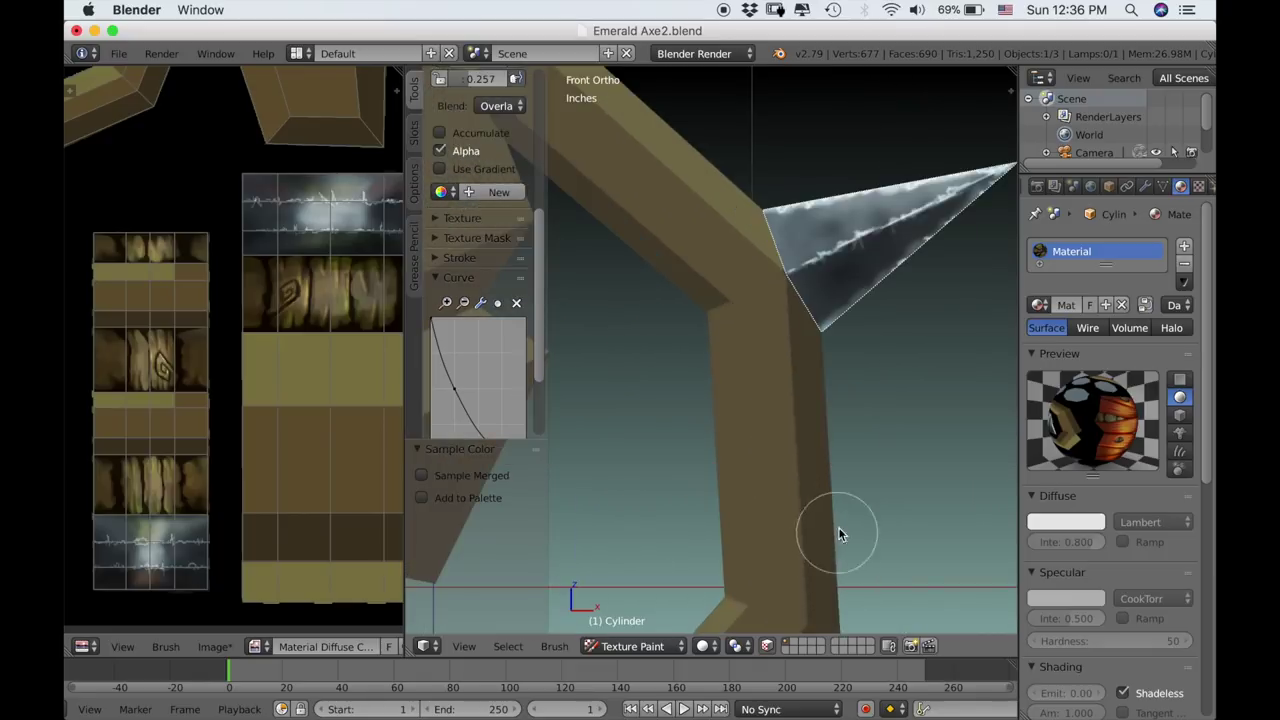
scroll(838, 527, "up", 3)
middle_click_drag(896, 374, 777, 471, "shift")
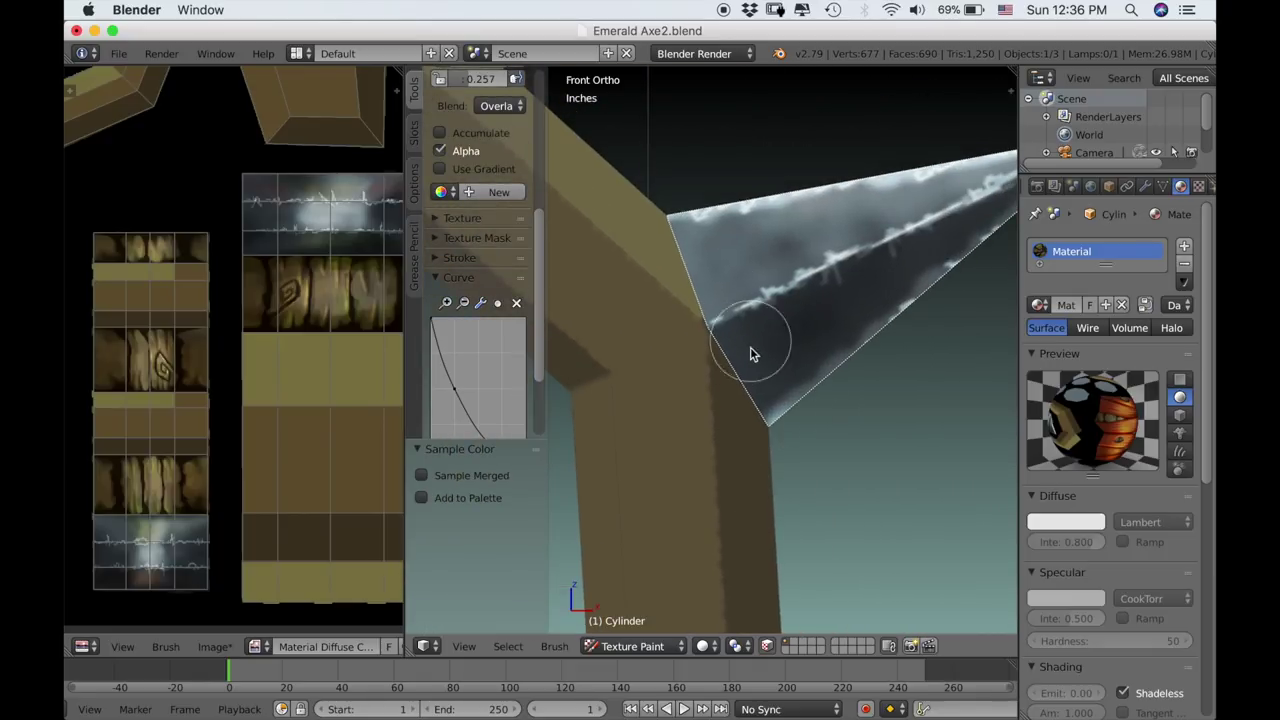
mouse_move(750, 386)
left_mouse_down()
mouse_move(765, 385)
mouse_move(724, 327)
mouse_move(706, 249)
mouse_move(760, 249)
mouse_move(697, 251)
mouse_move(700, 289)
mouse_move(771, 366)
mouse_move(783, 260)
mouse_move(754, 352)
mouse_move(766, 323)
mouse_move(818, 316)
mouse_move(738, 300)
left_mouse_up()
Toggle the selection of all faces and turn off face selection masking for painting.
scroll(737, 305, "down", 8)
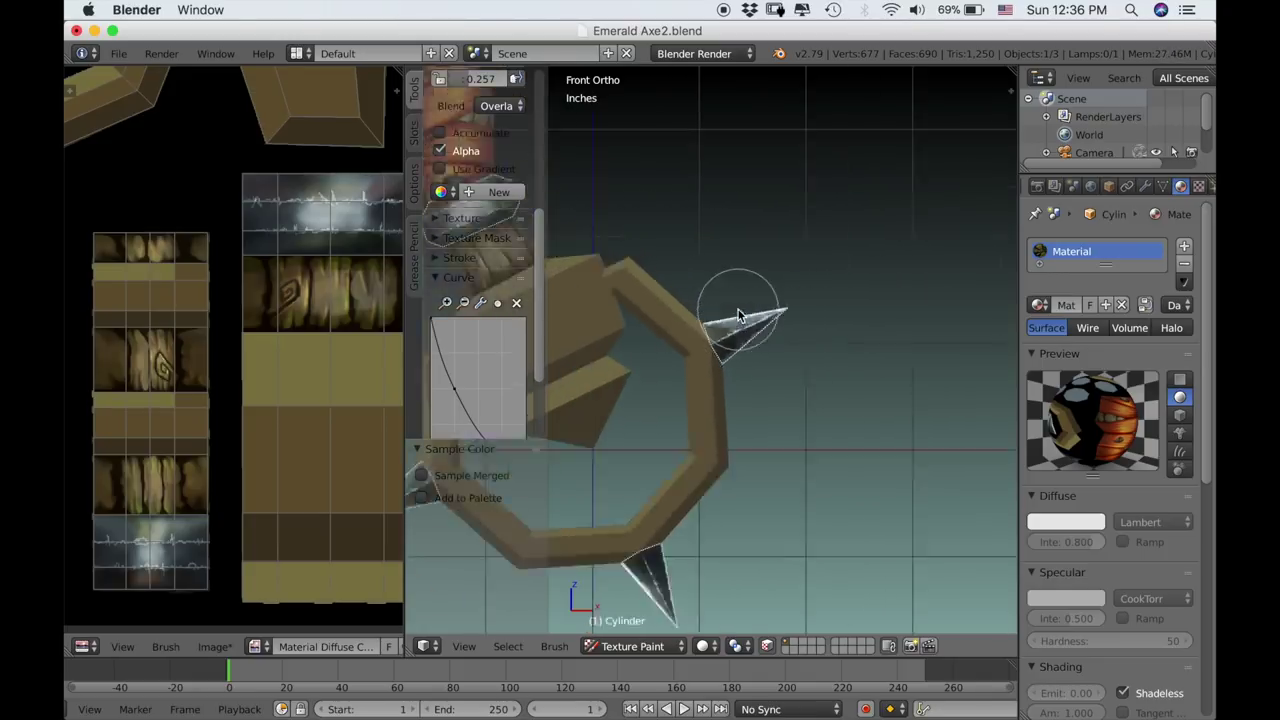
middle_click_drag(804, 354, 791, 413, "shift")
scroll(785, 340, "down", 3)
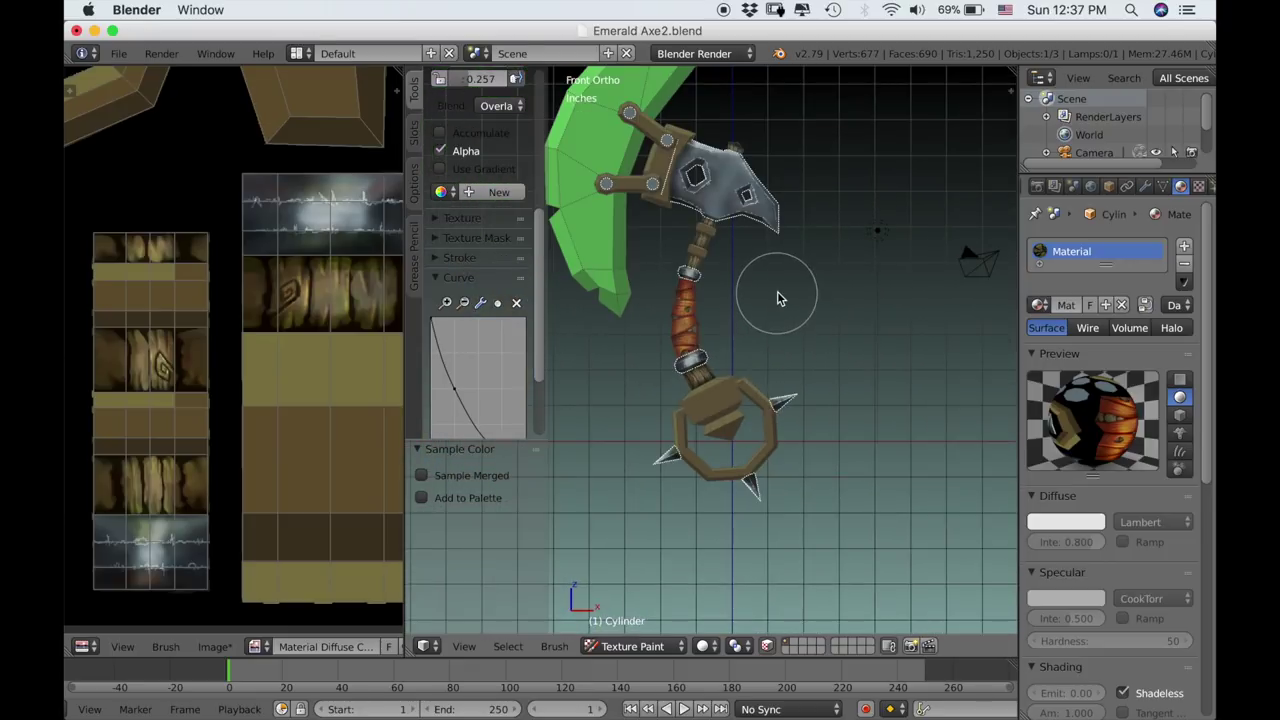
scroll(770, 330, "up", 5)
key("a")
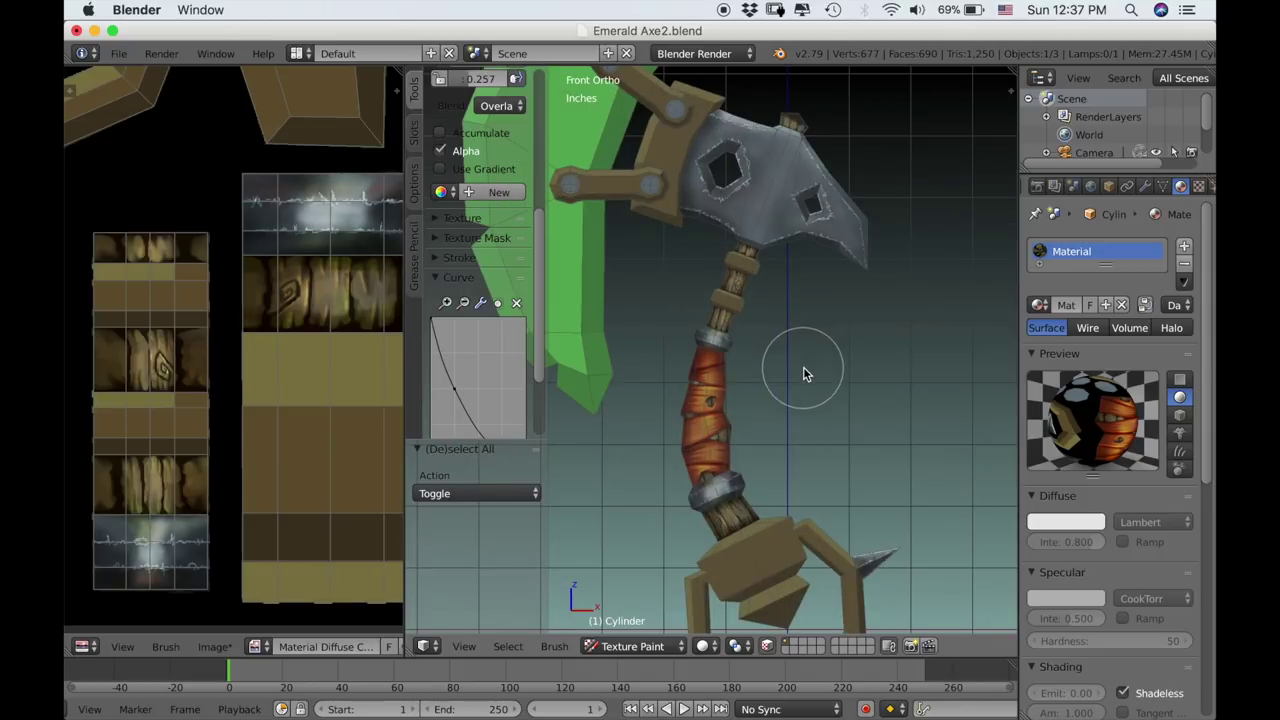
left_click(766, 646)
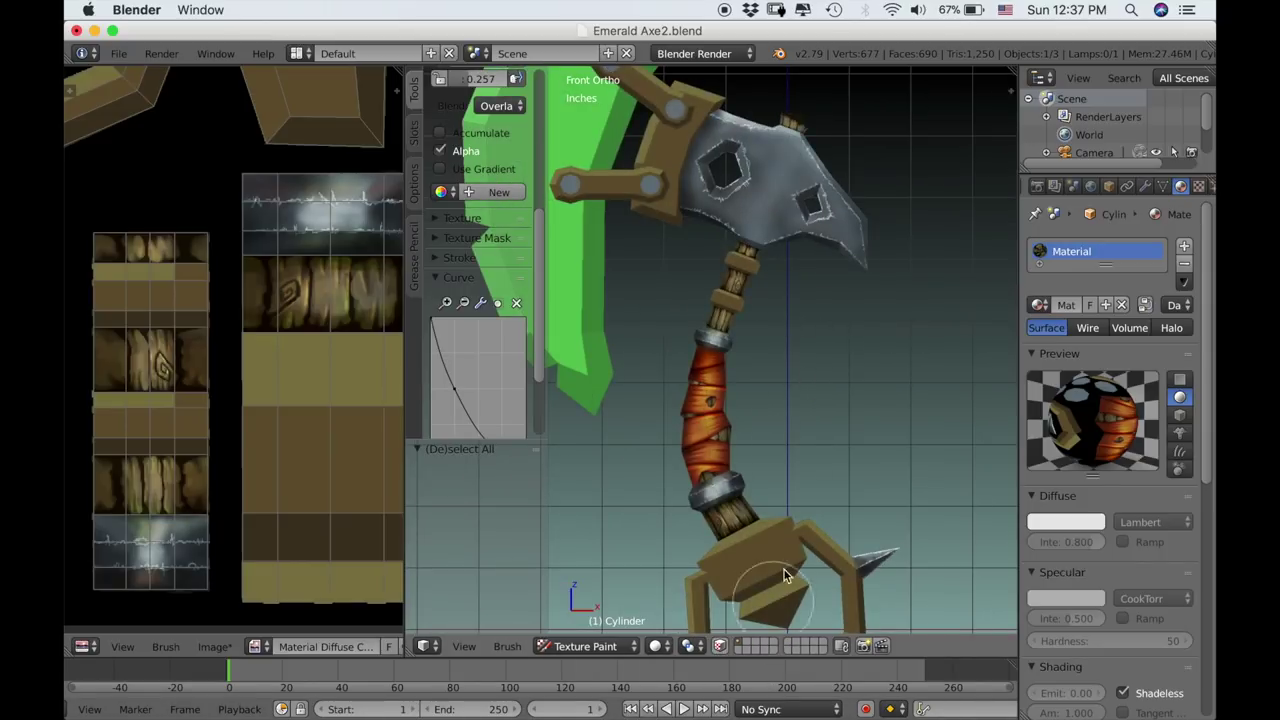
Examine the painted reflections on the handle's lower and upper metal bands up close.
scroll(815, 452, "up", 6)
scroll(900, 305, "up", 2)
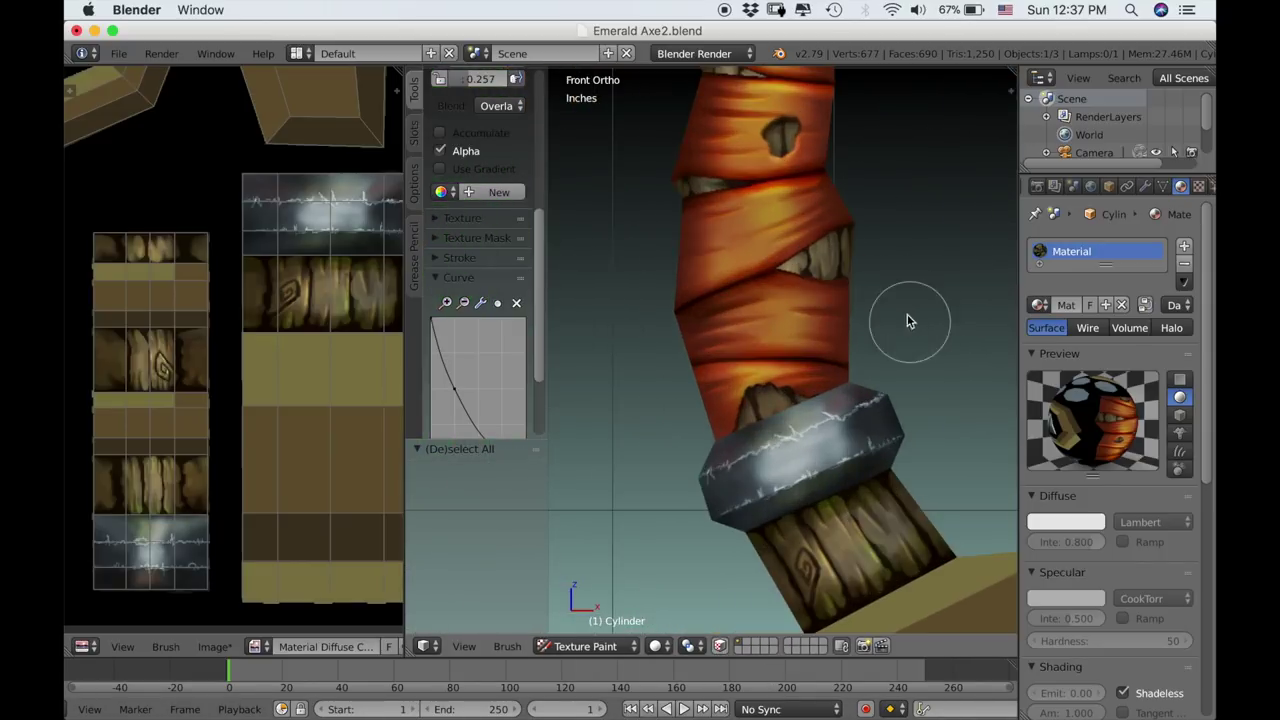
middle_click_drag(909, 320, 862, 380, "shift")
scroll(845, 255, "down", 2)
scroll(826, 197, "down", 2)
scroll(830, 372, "up", 2)
scroll(862, 380, "up", 2)
middle_click_drag(886, 280, 909, 405, "shift")
scroll(889, 320, "up", 4)
scroll(905, 402, "down", 1)
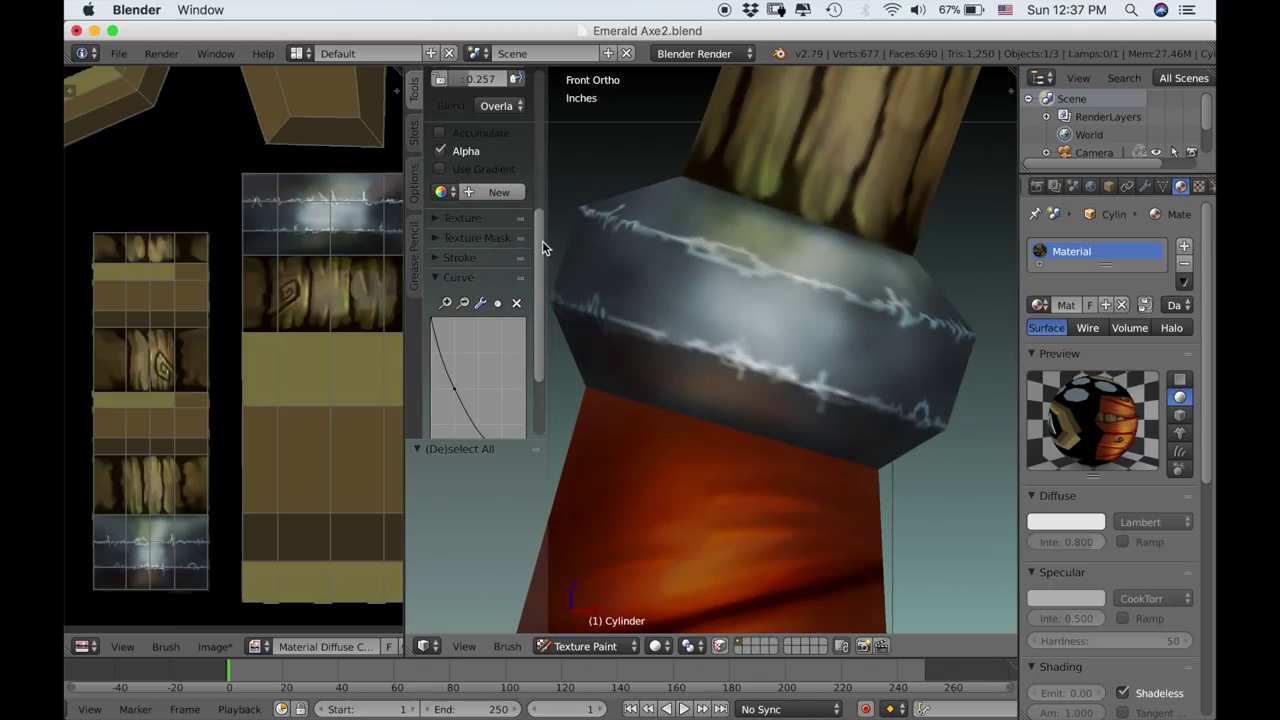
Paint a diagonal scratch on the upper metal band's middle face with an 8 px brush, using sampled dark blue-gray and a white highlight.
scroll(541, 209, "up", 7)
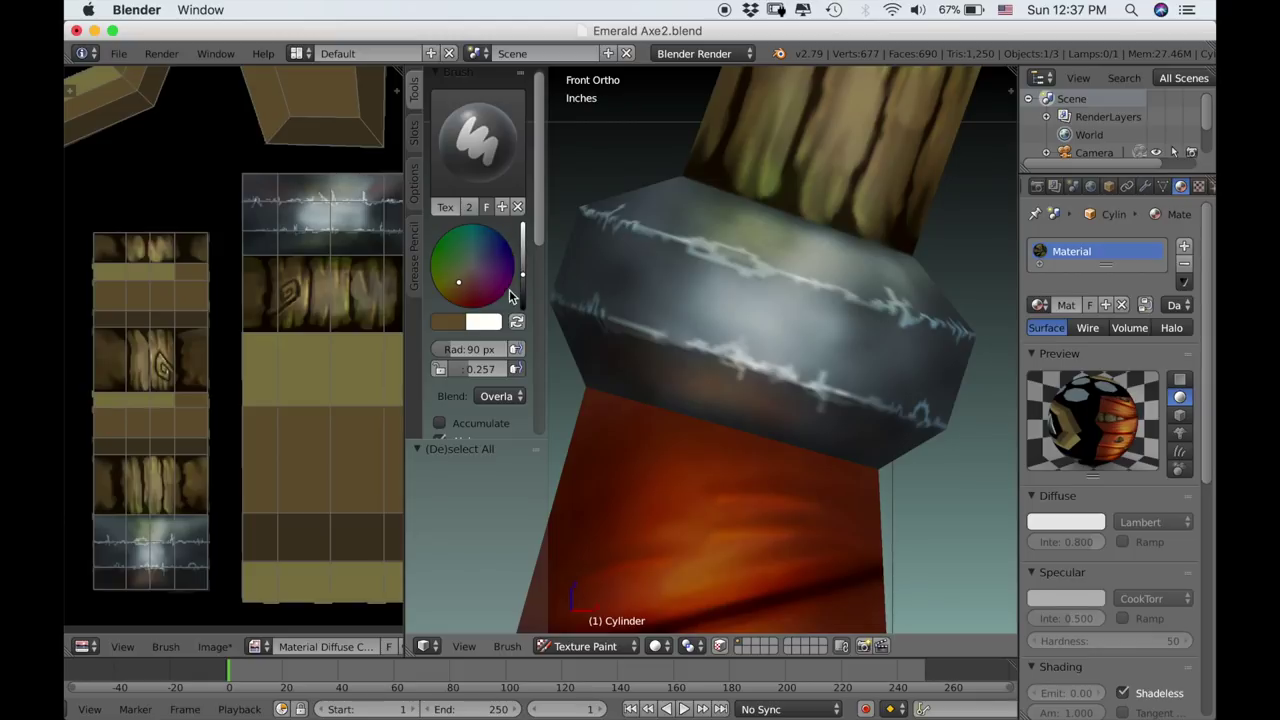
left_click(522, 303)
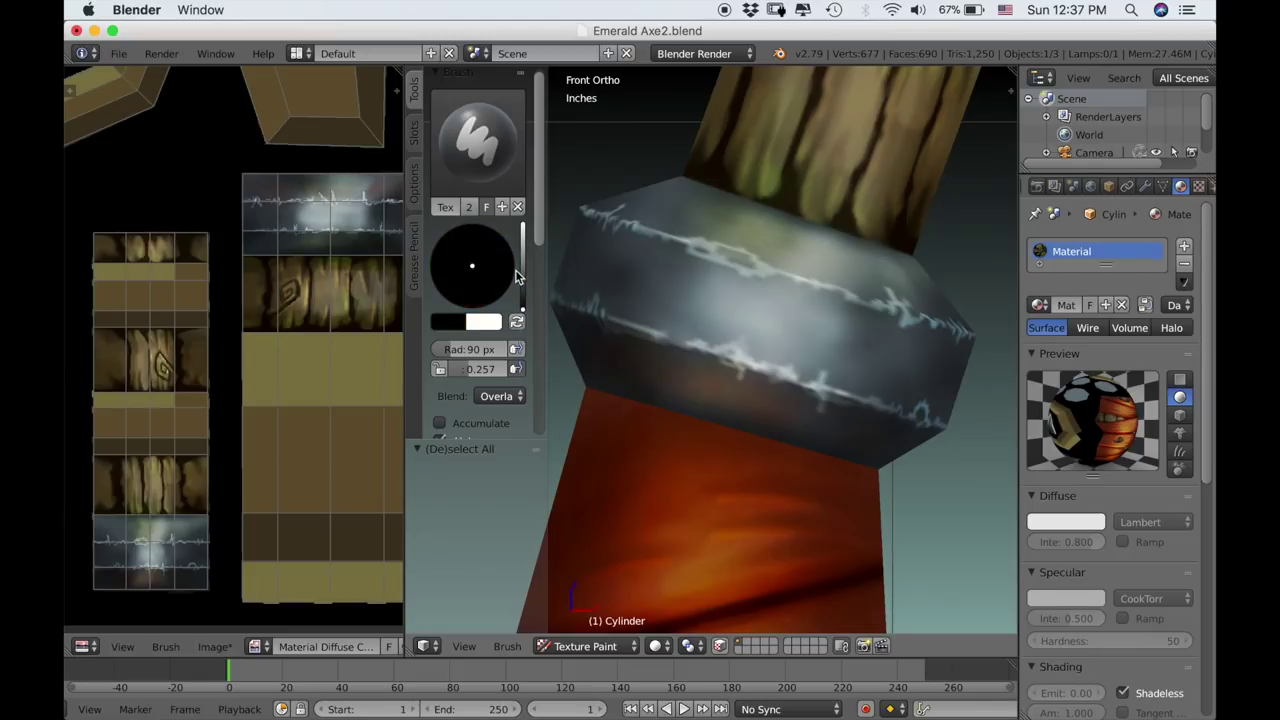
left_click_drag(525, 308, 523, 299)
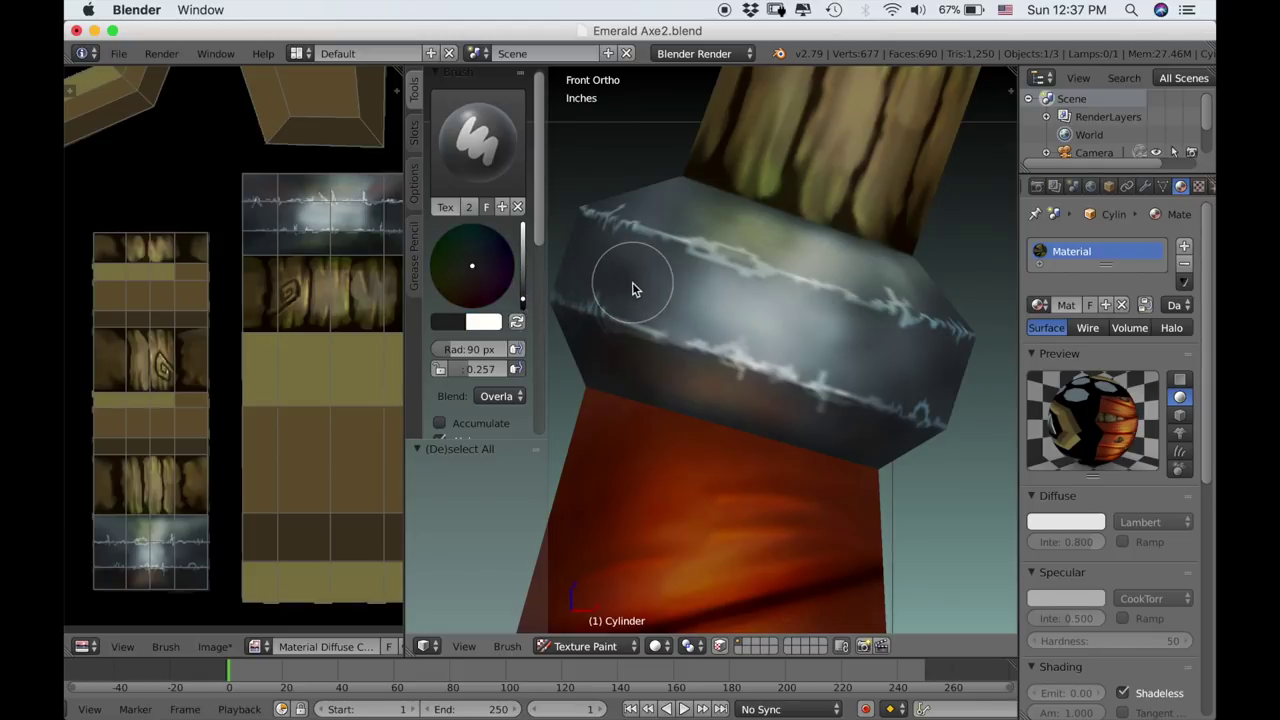
key("s")
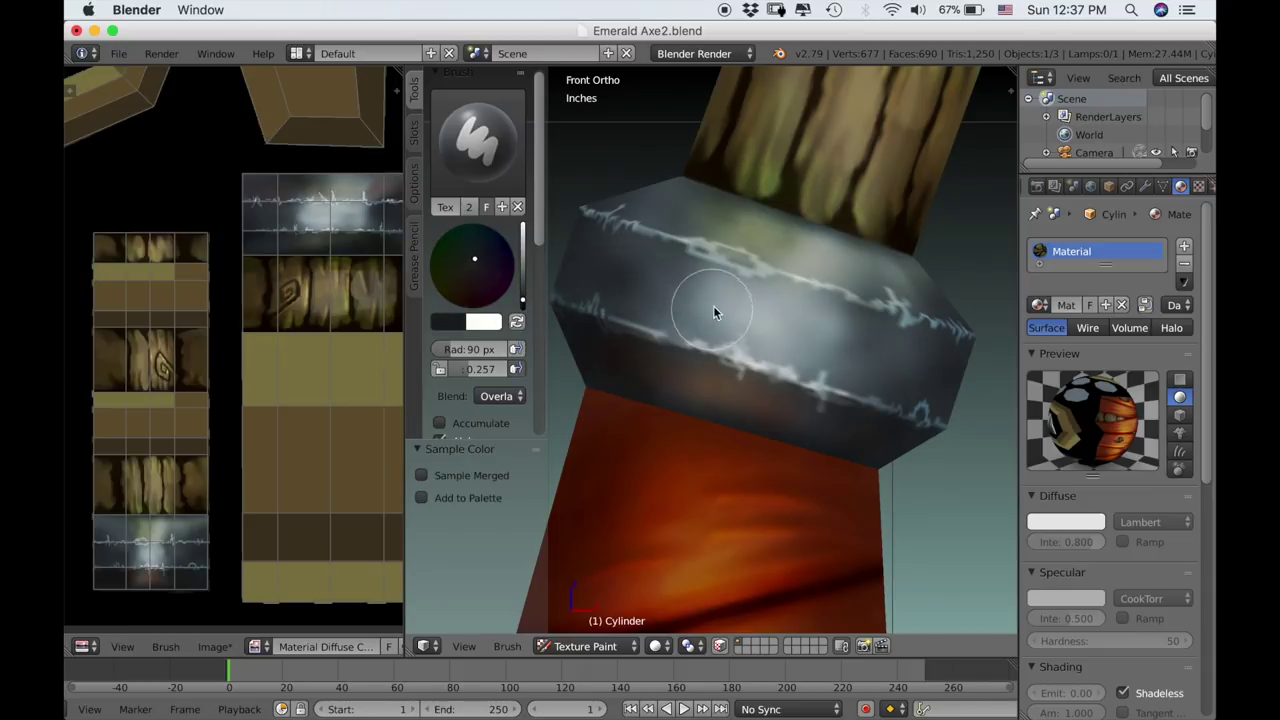
key("f")
left_click(737, 315)
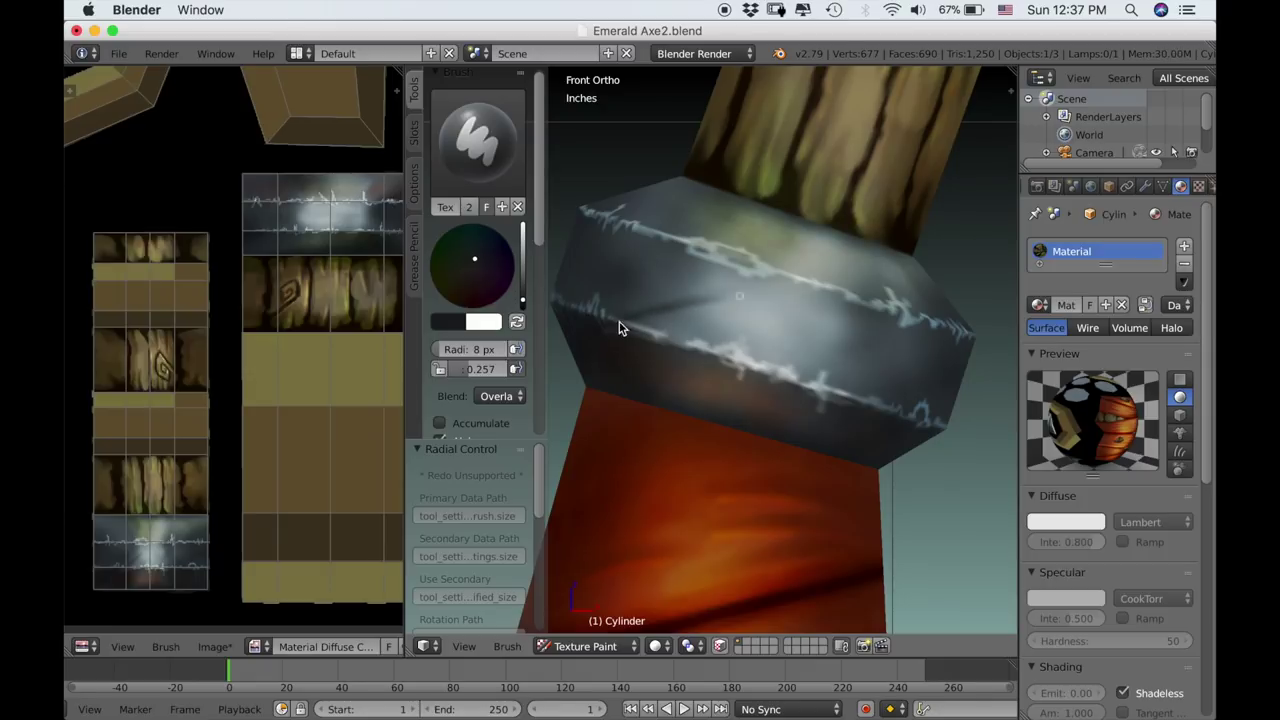
key("x")
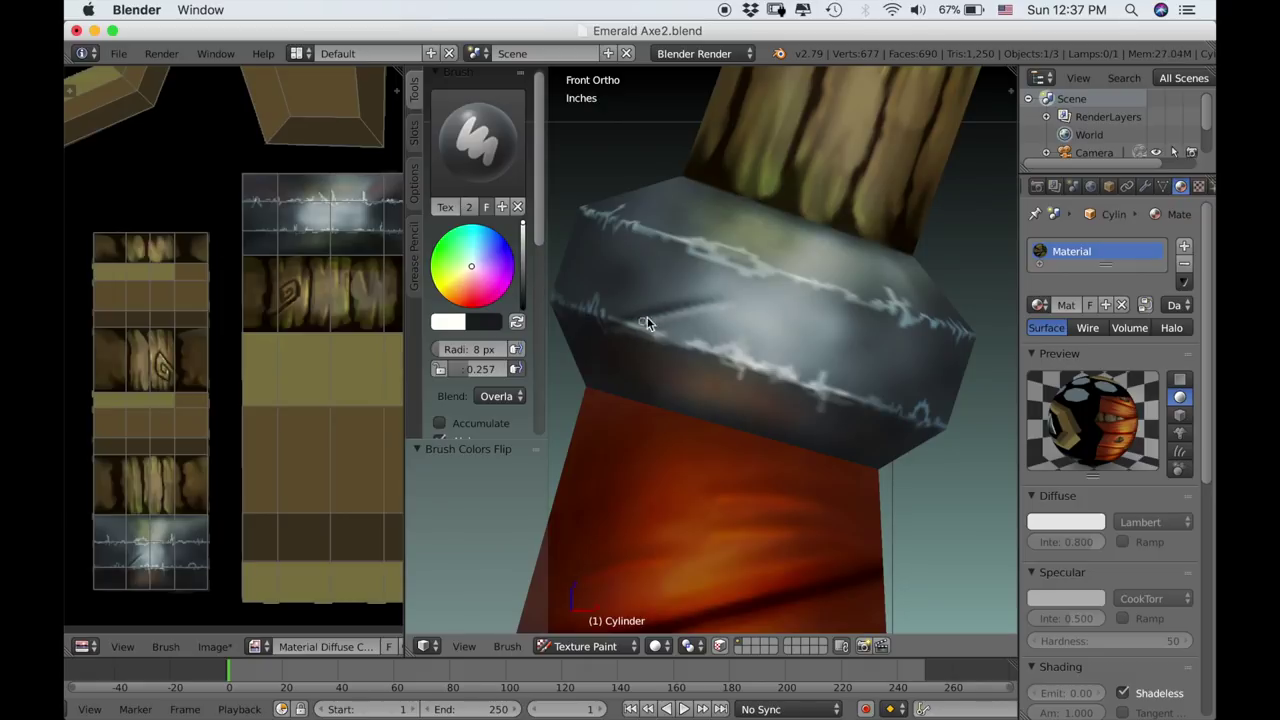
key("x")
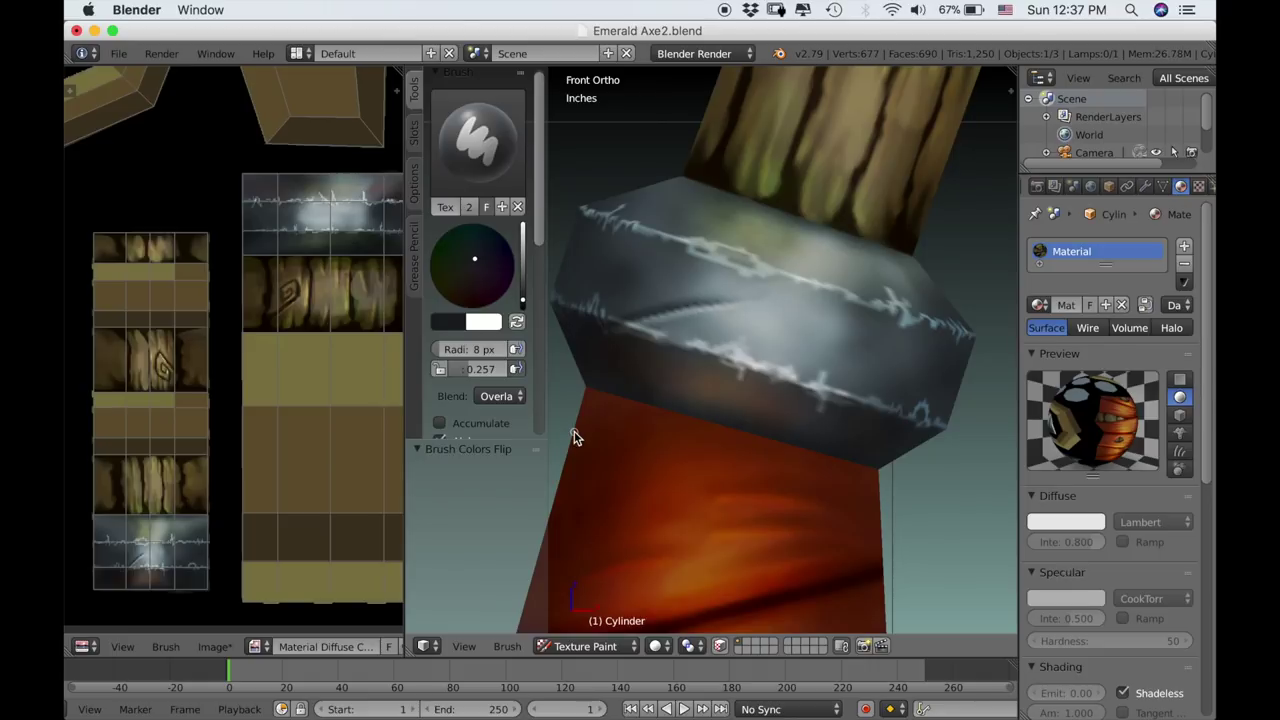
Paint a short curved scratch near the lower metal band's left end with a 7 px brush, using dark blue-gray and a white highlight.
scroll(712, 413, "down", 3)
scroll(722, 419, "up", 4)
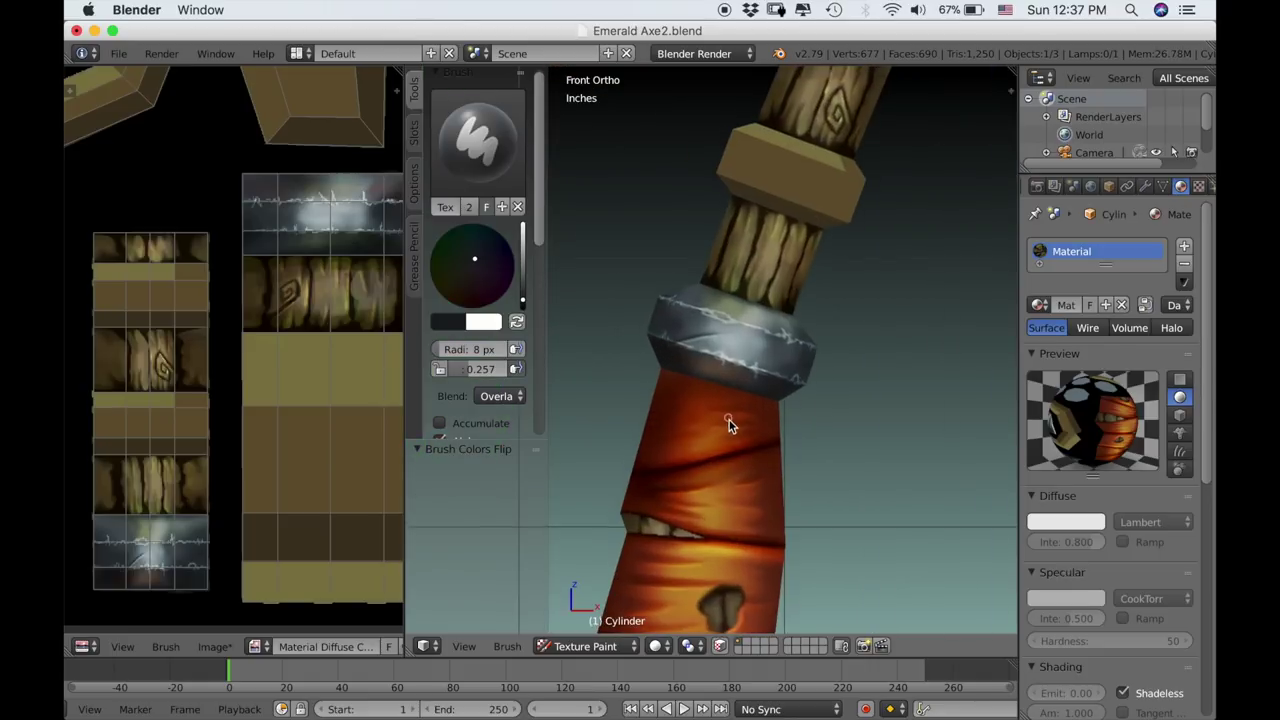
scroll(735, 432, "up", 3)
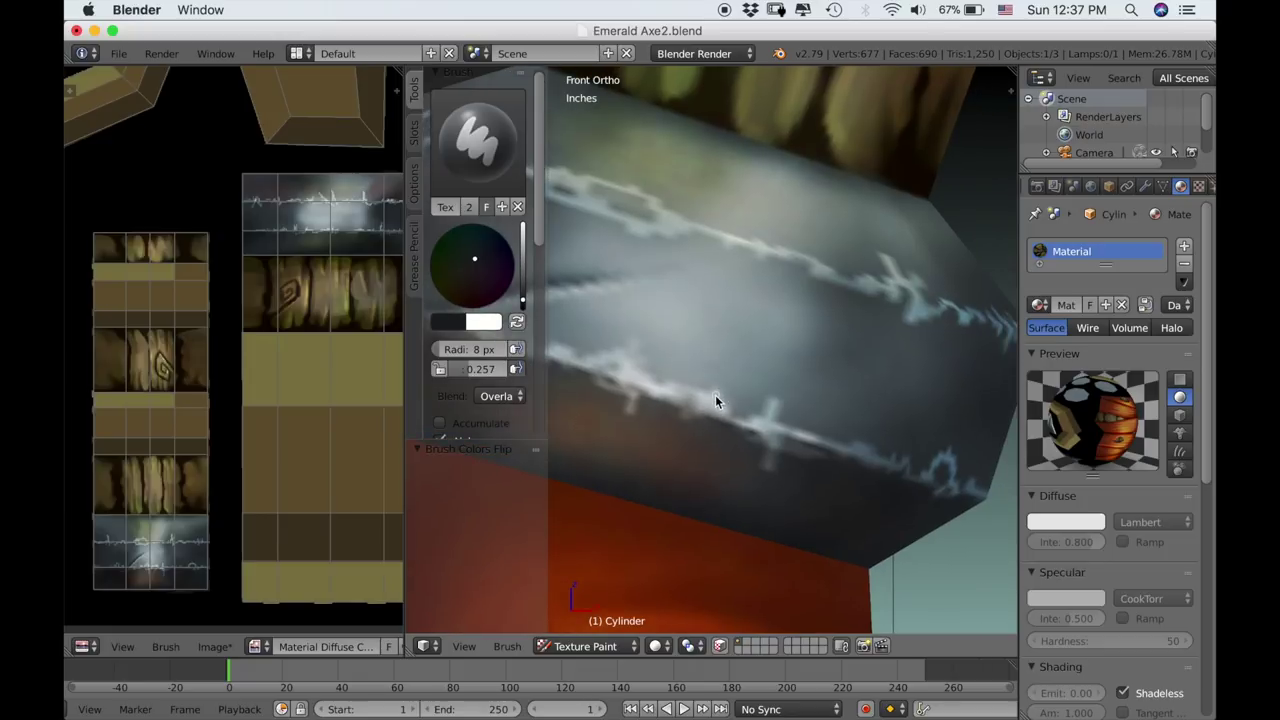
scroll(714, 400, "down", 3)
scroll(722, 404, "down", 3)
middle_click_drag(722, 404, 751, 226, "shift")
scroll(751, 226, "down", 3)
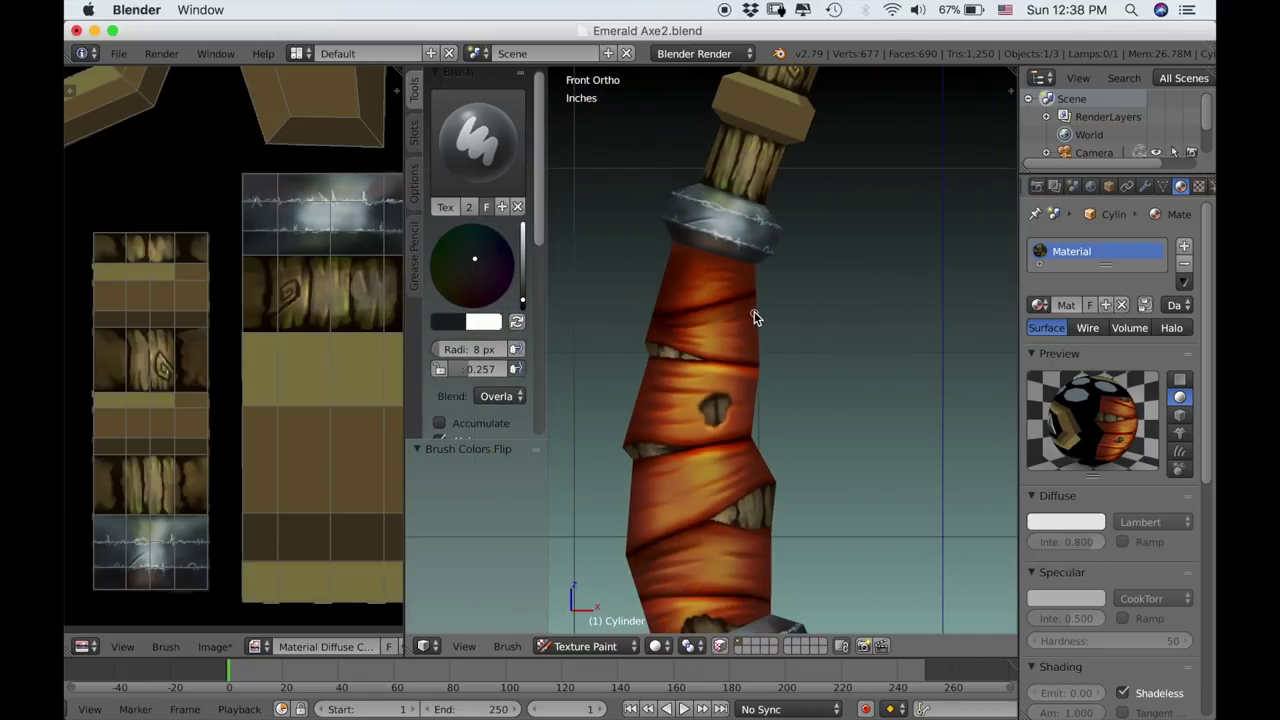
middle_click_drag(754, 355, 753, 174, "shift")
scroll(755, 170, "up", 2)
scroll(790, 560, "down", 3, "shift")
scroll(792, 600, "up", 4)
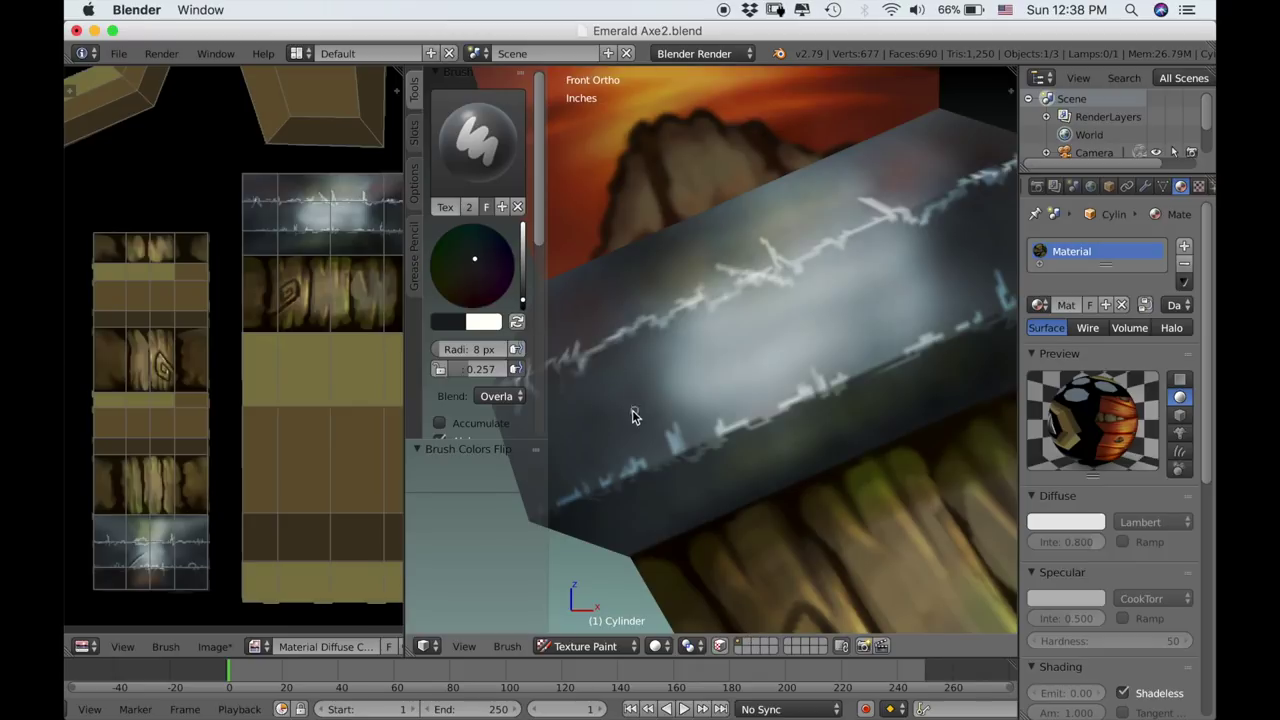
key("f")
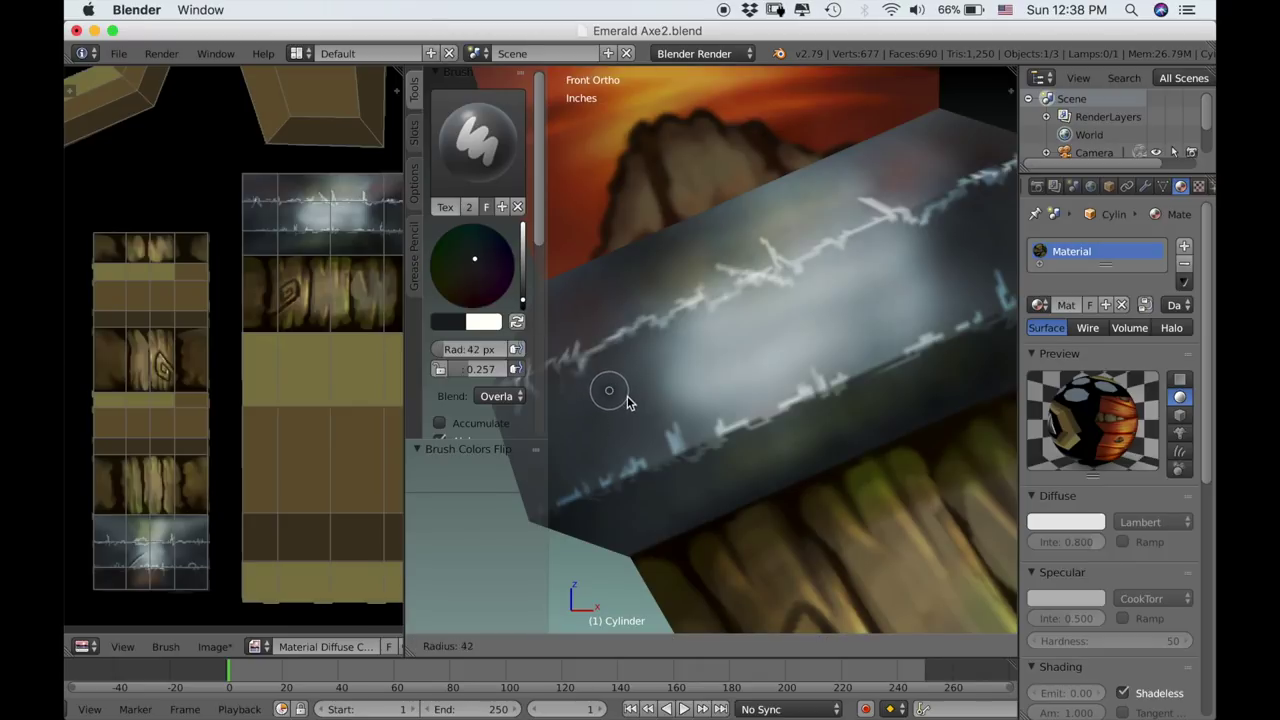
left_click(626, 400)
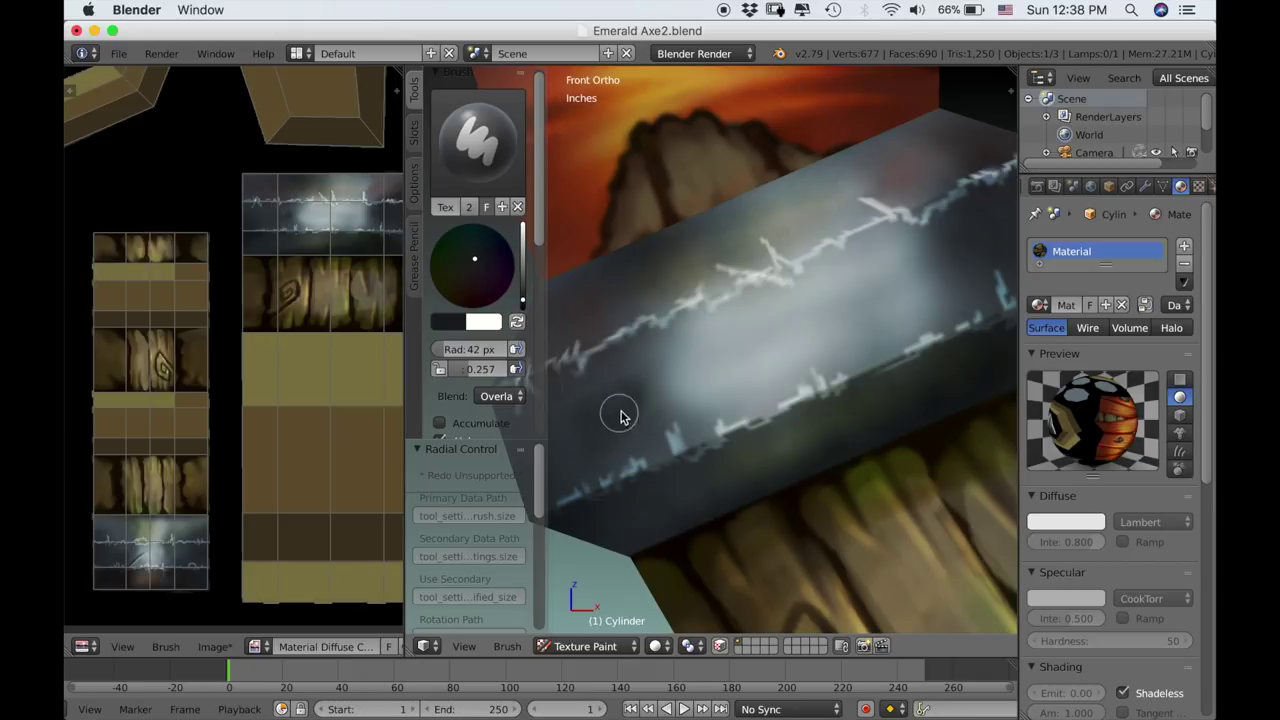
key("f")
left_click(630, 460)
key("x")
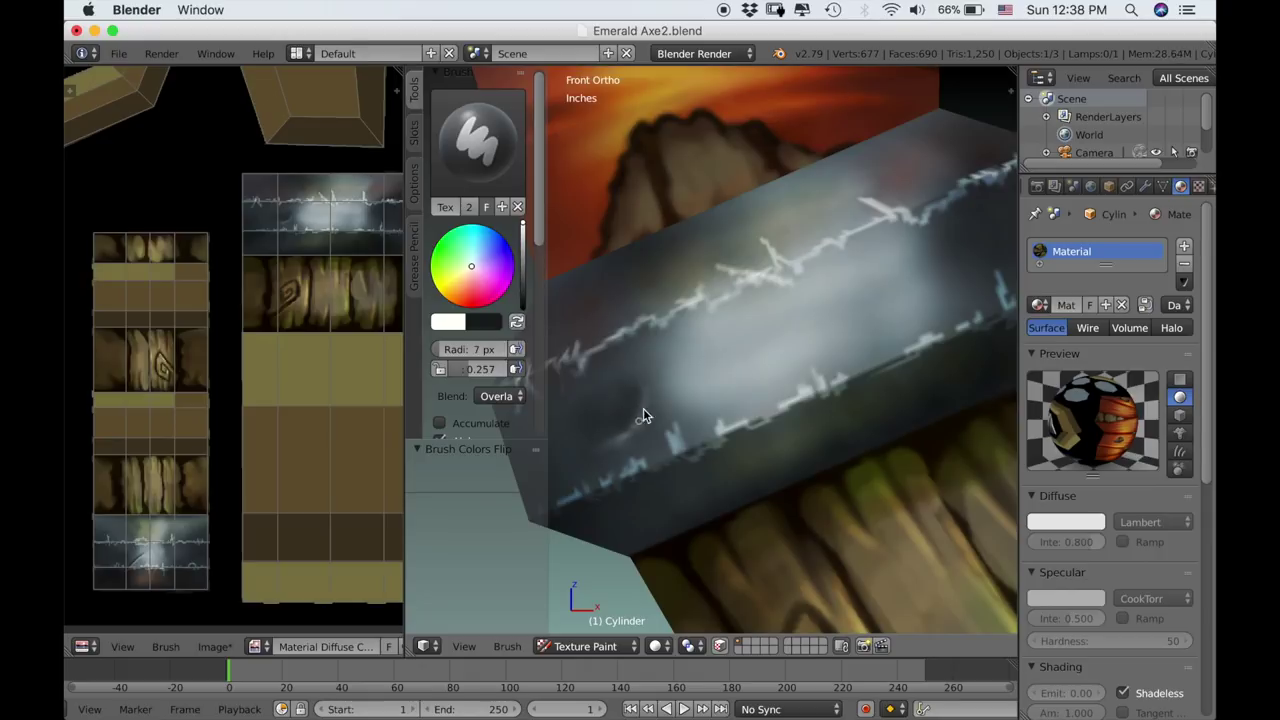
Paint a horizontal dark scratch with a white highlight beneath it near the right end of the lower metal band's middle face.
scroll(779, 390, "down", 3)
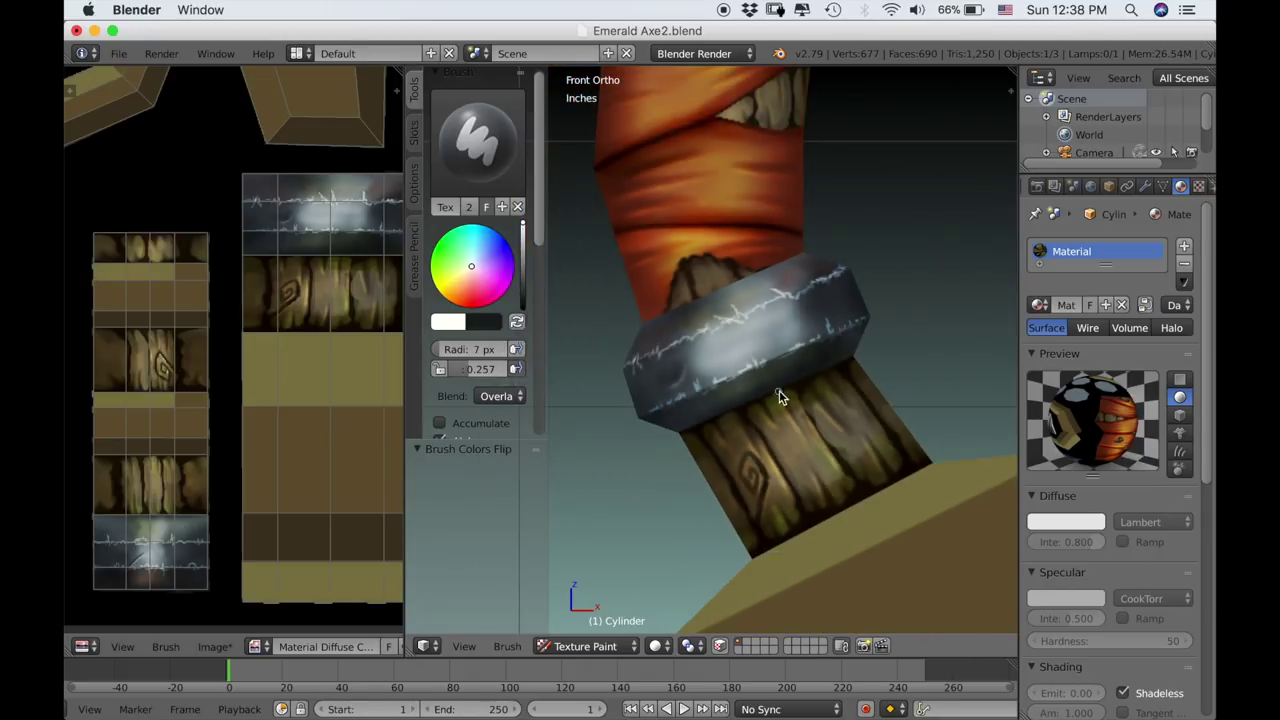
scroll(807, 396, "up", 5)
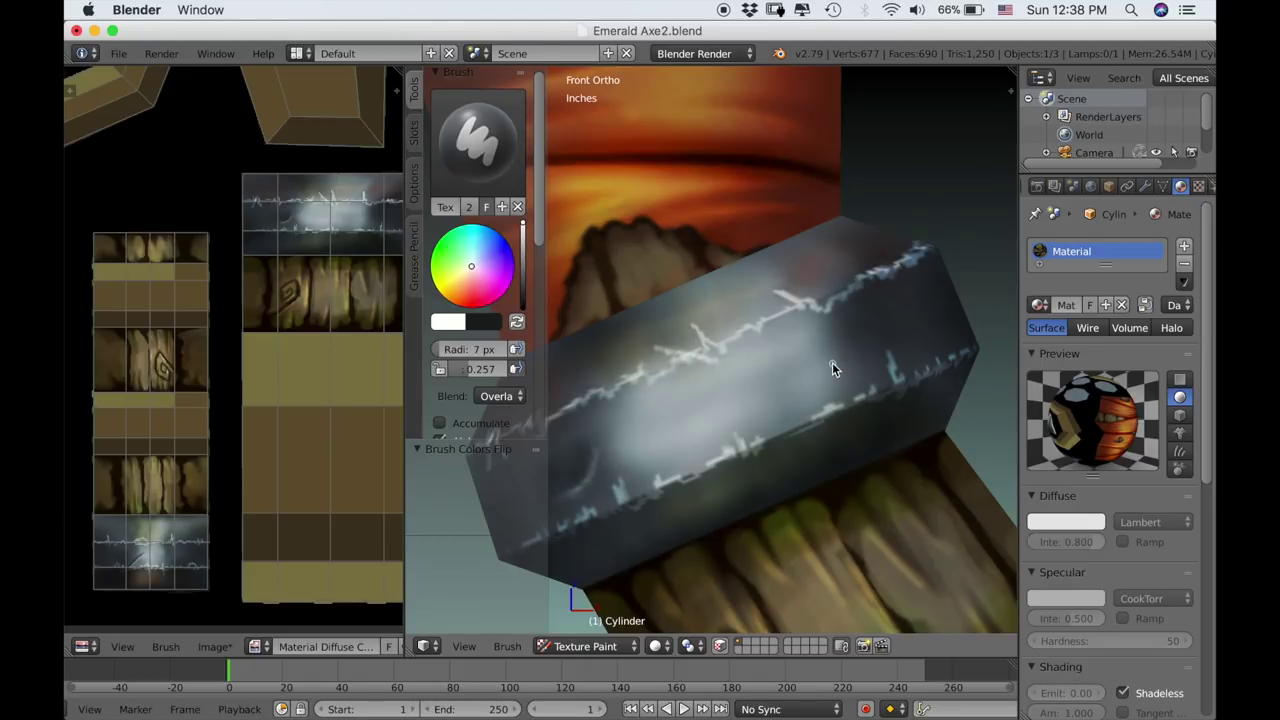
key("x")
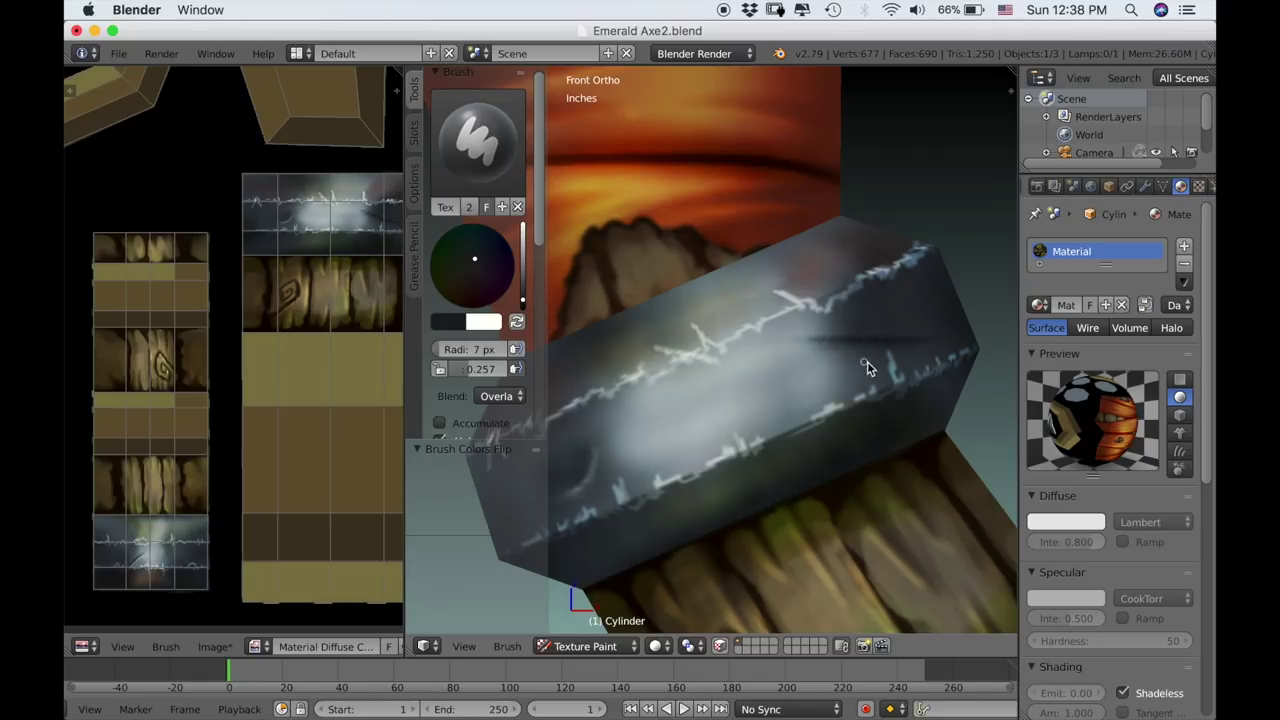
key("x")
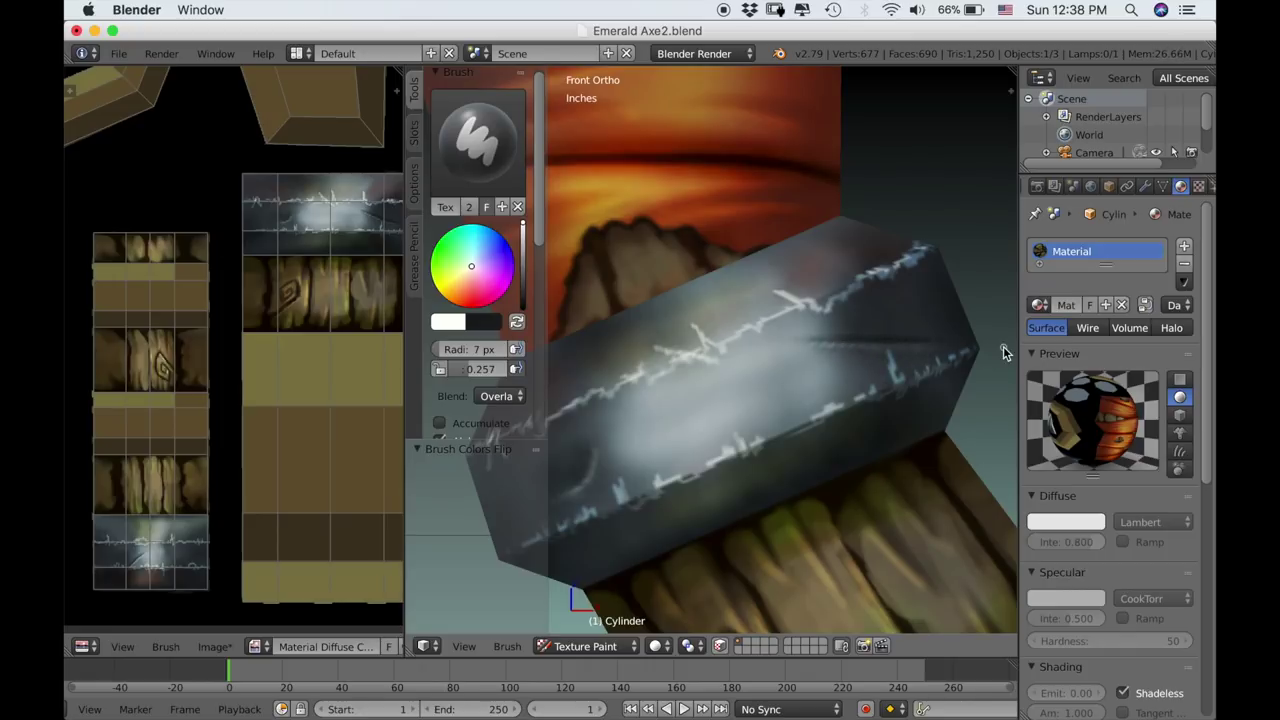
Set up the Smear brush with a 2 px radius for working on the ring's left spike in the texture image.
scroll(962, 372, "down", 5)
scroll(848, 359, "down", 4)
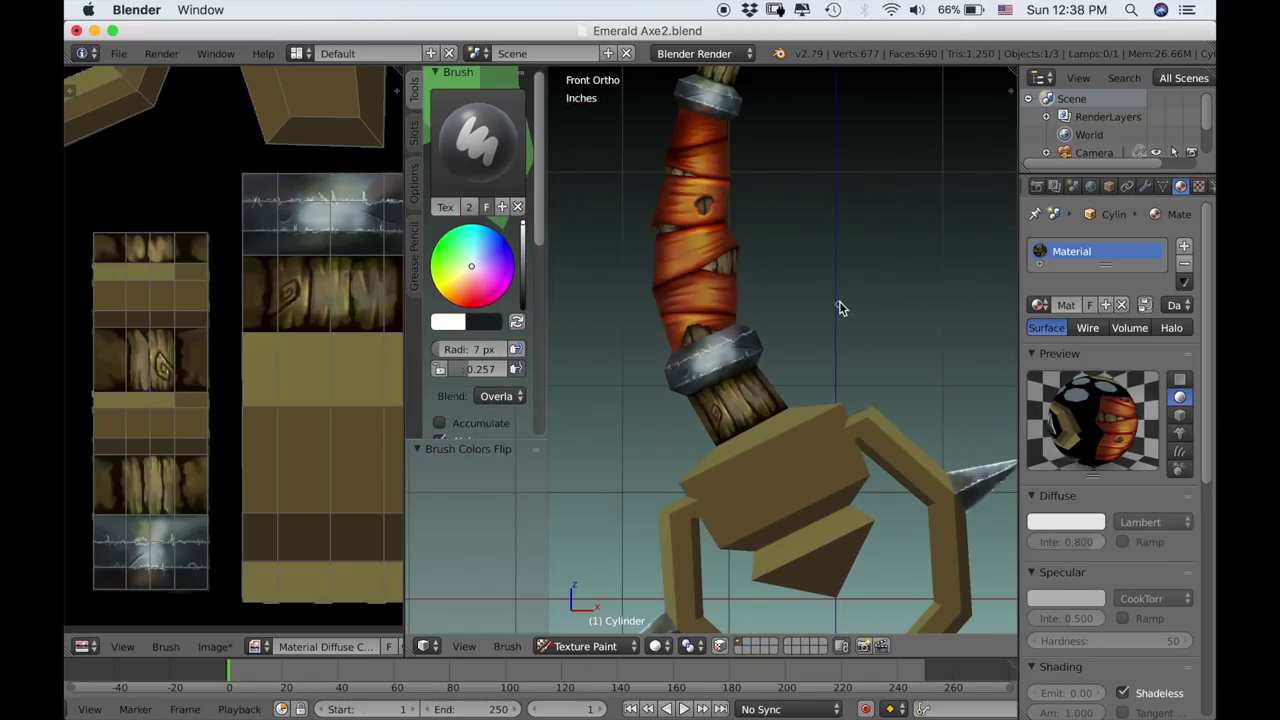
middle_click_drag(839, 303, 870, 189, "shift")
scroll(866, 384, "down", 1)
scroll(875, 290, "up", 4)
middle_click_drag(877, 340, 868, 156, "shift")
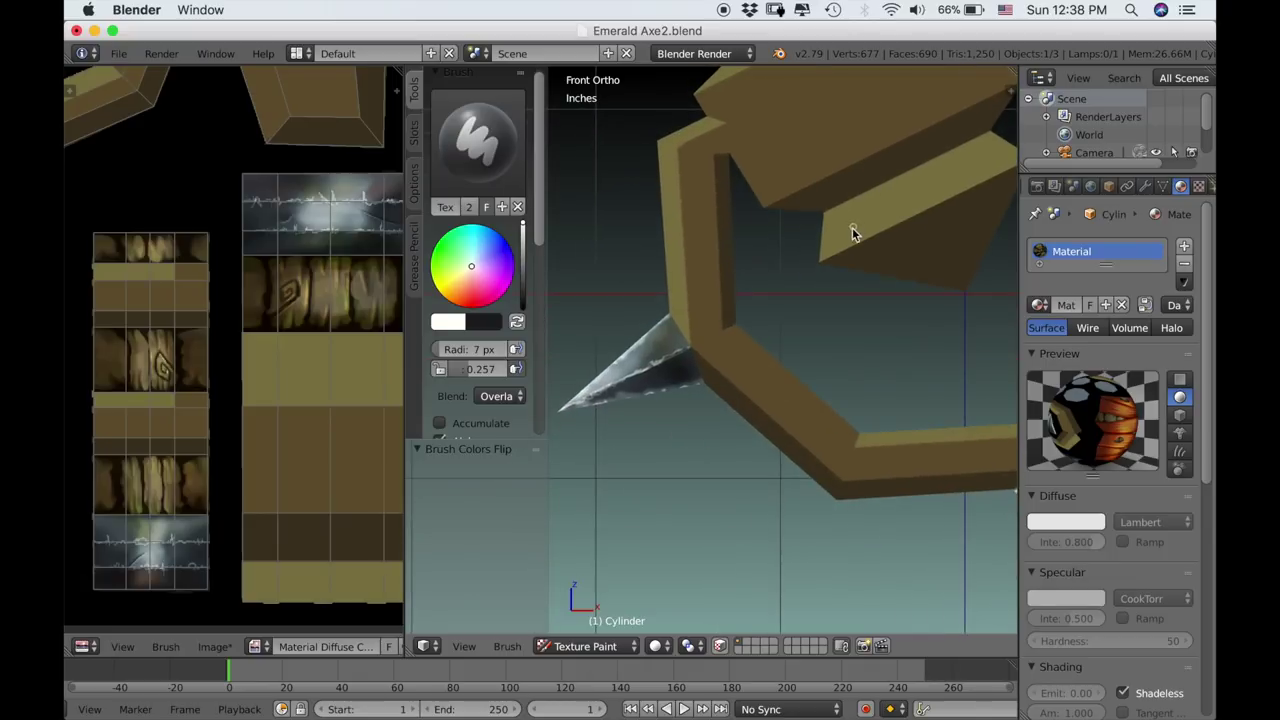
scroll(860, 243, "down", 1)
scroll(870, 265, "up", 5)
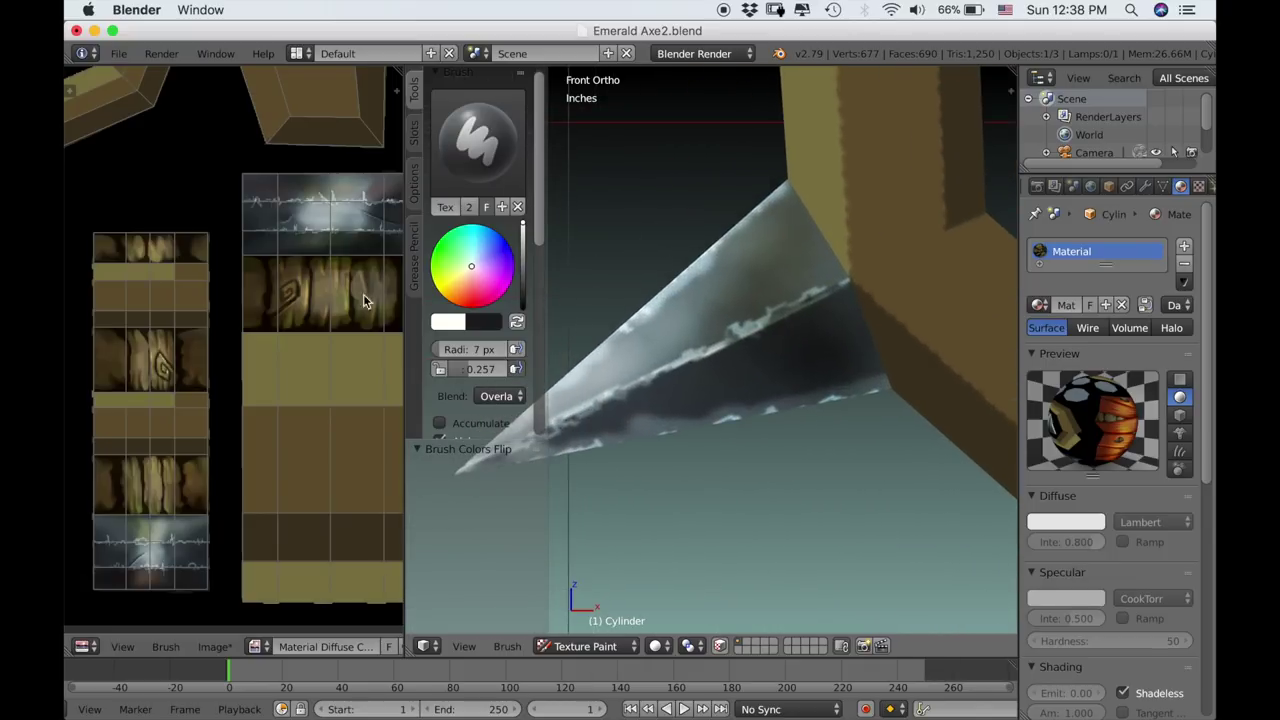
scroll(270, 216, "down", 3)
middle_click_drag(270, 216, 317, 351)
scroll(246, 315, "up", 7)
middle_click_drag(246, 303, 335, 392)
scroll(340, 330, "up", 3)
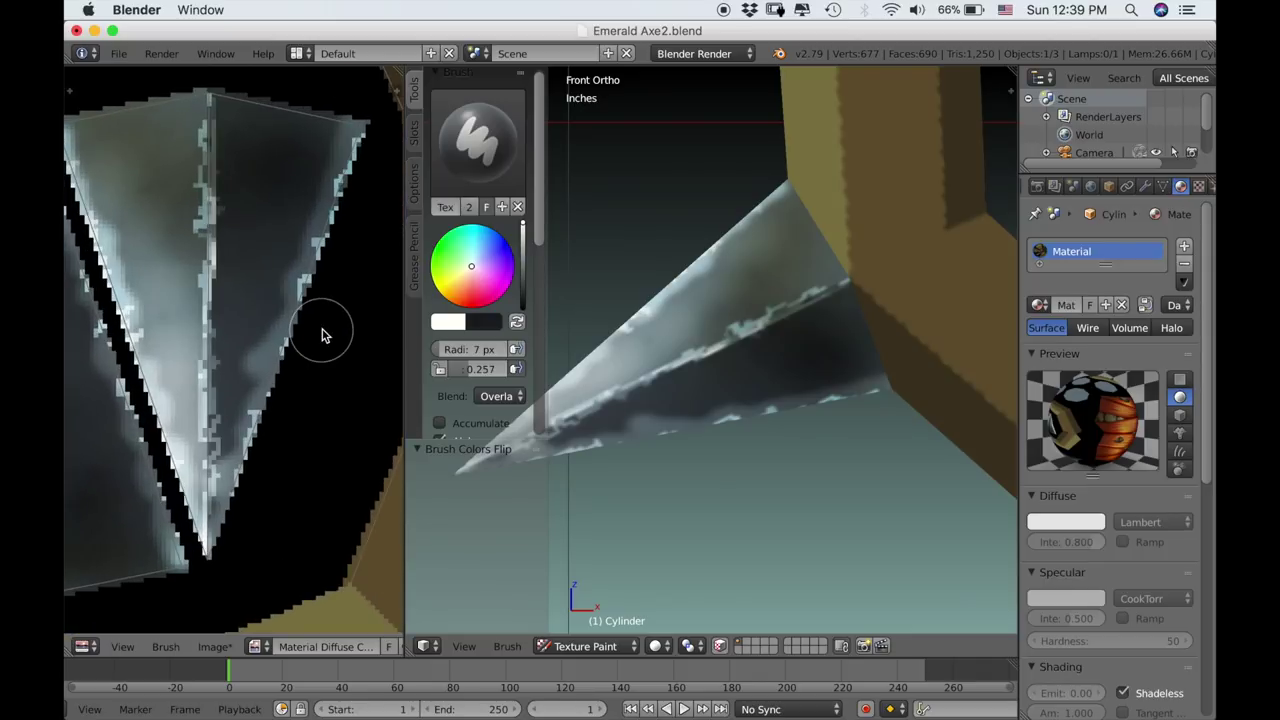
middle_click_drag(322, 335, 337, 354)
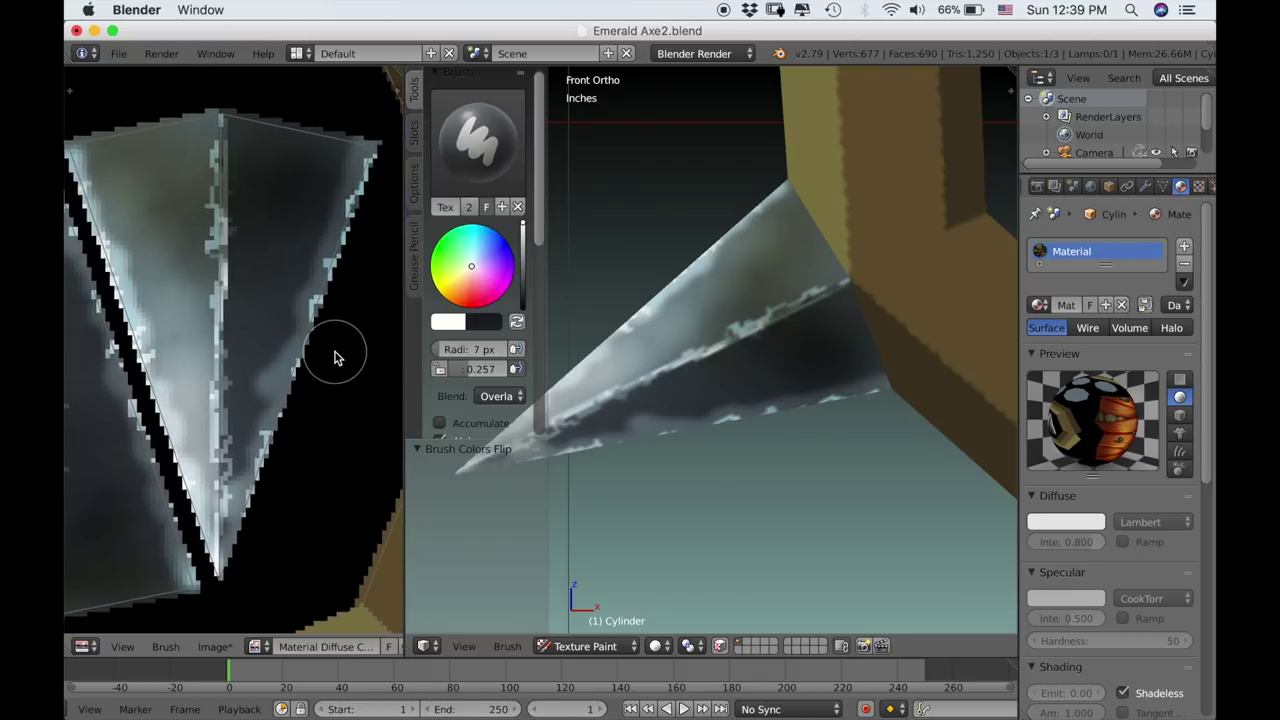
left_click(478, 130)
left_click(686, 275)
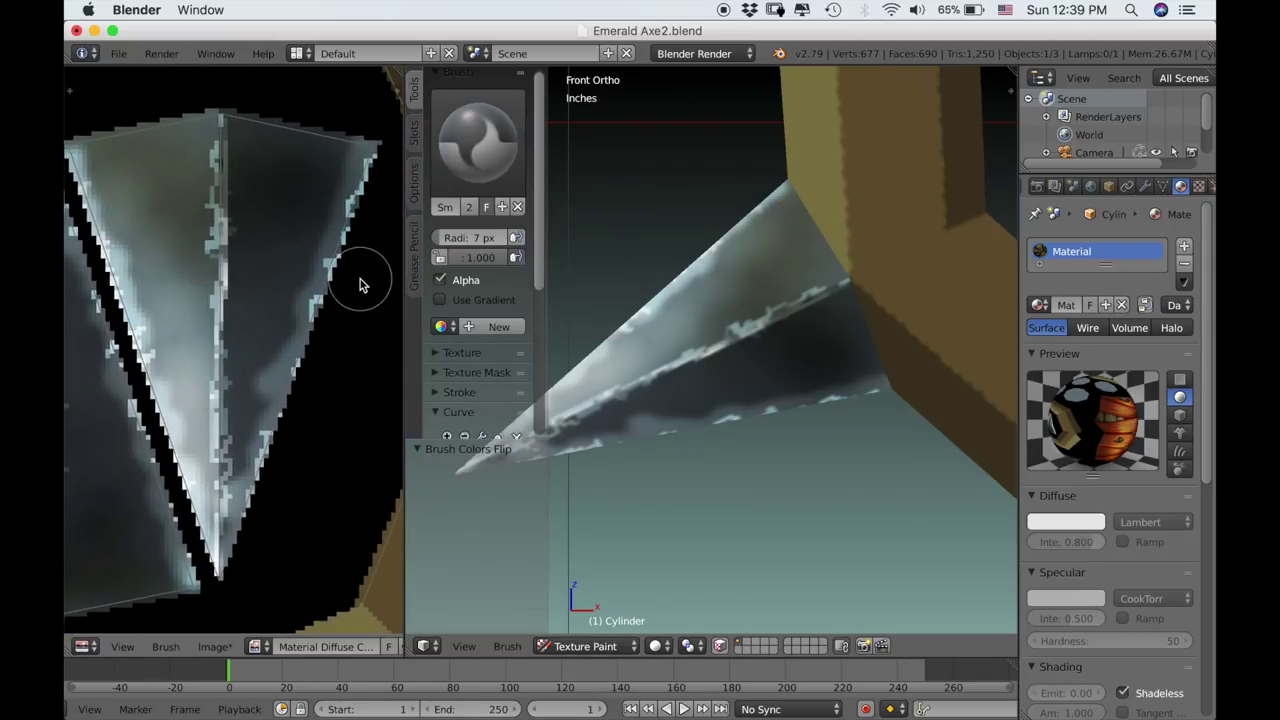
key("f")
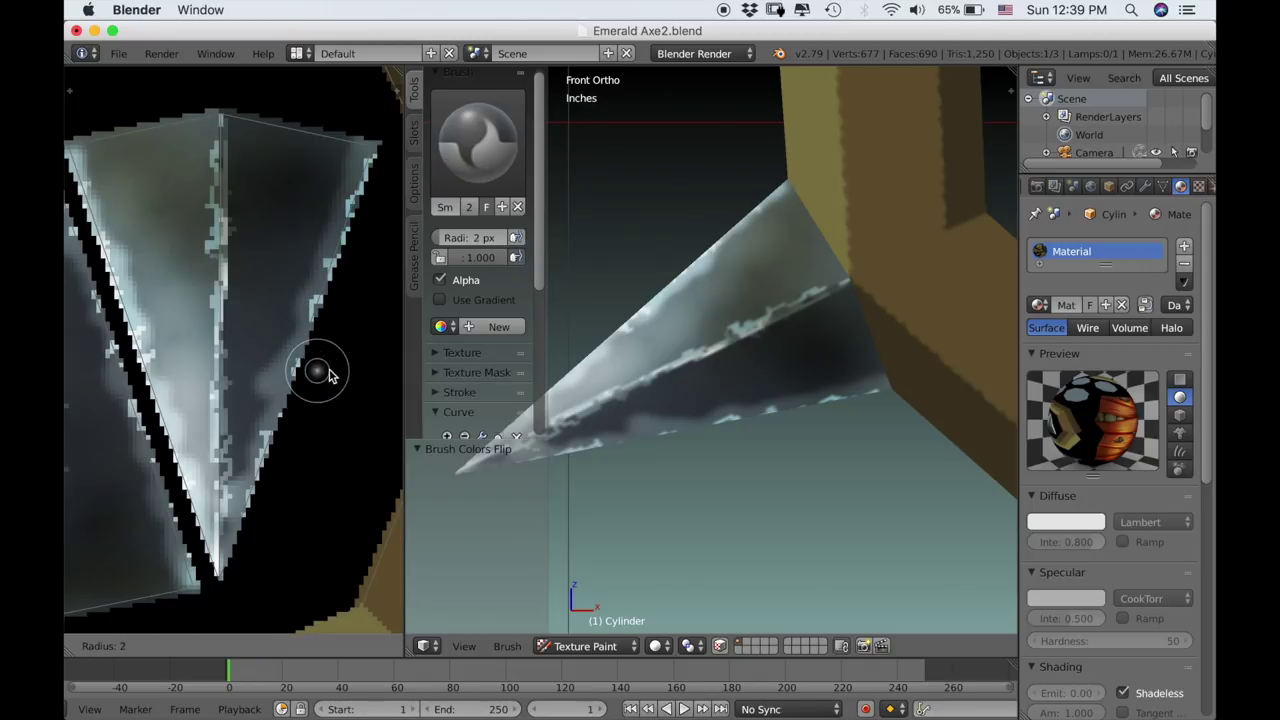
left_click(330, 376)
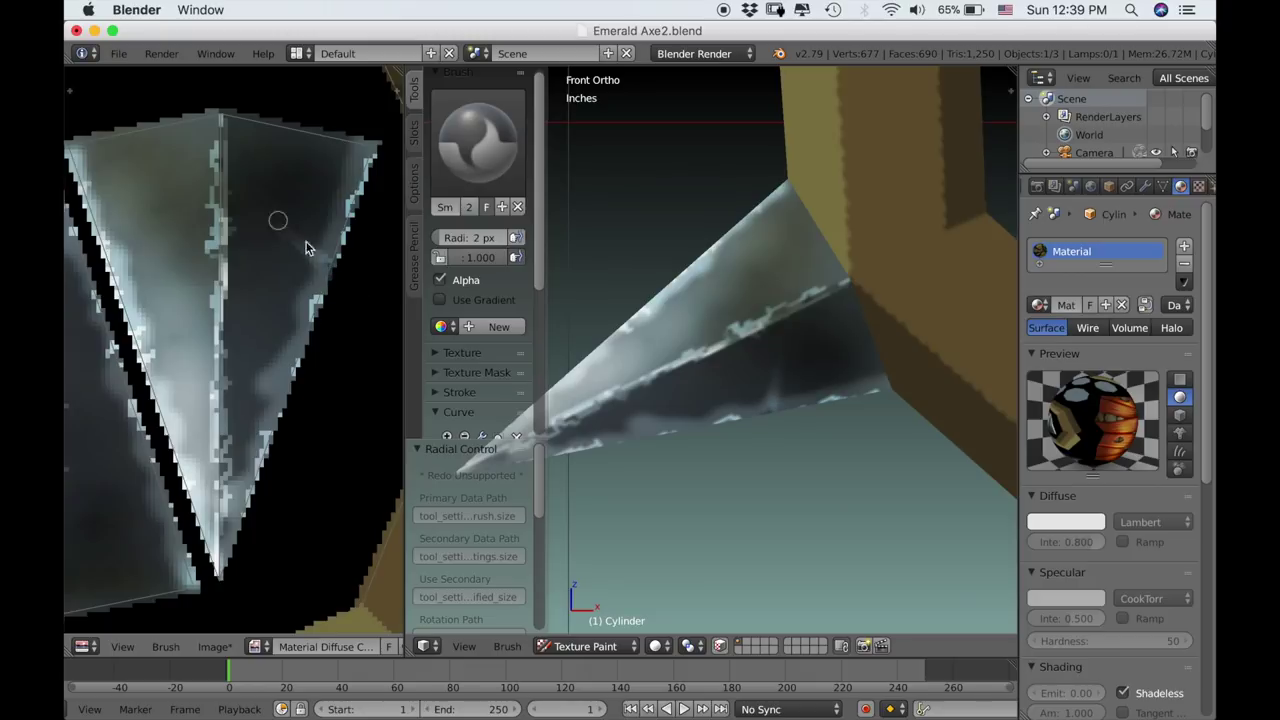
Smear nicks into the left spike's lower and upper outer edges, dragging edge highlights and dark background across the faces.
left_click_drag(280, 220, 316, 262)
left_click_drag(345, 278, 300, 270)
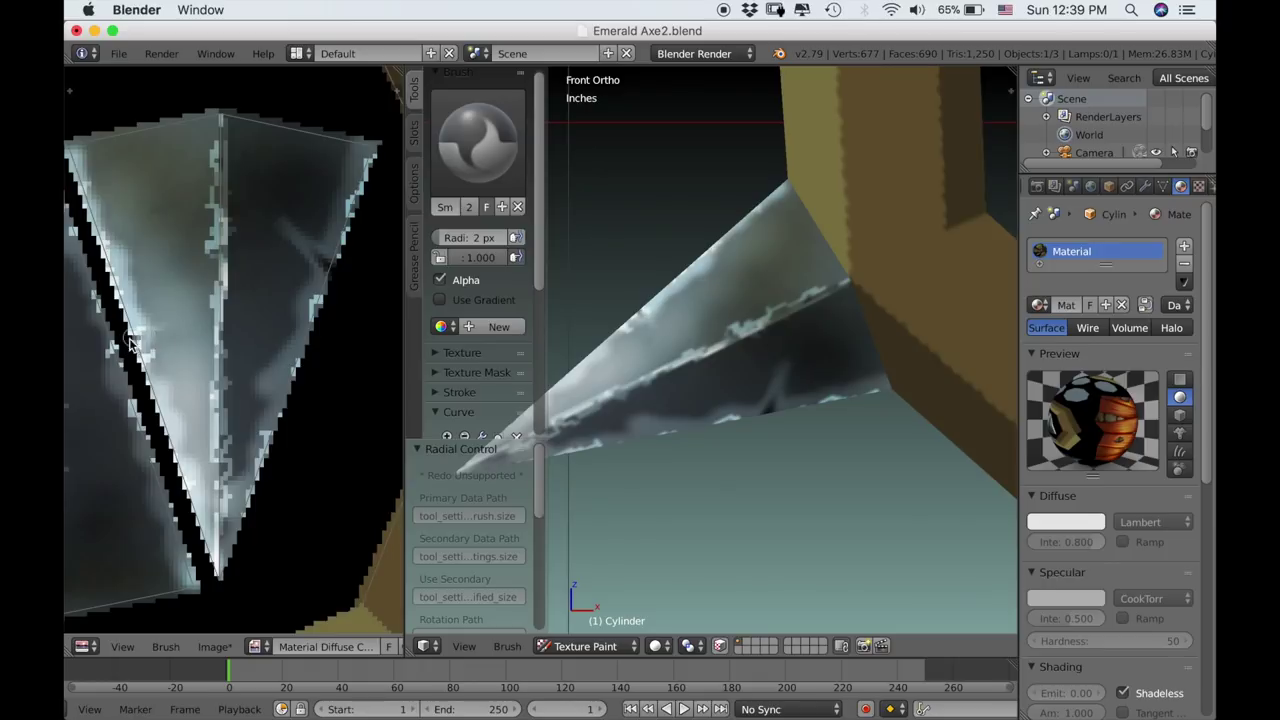
left_click_drag(112, 348, 150, 336)
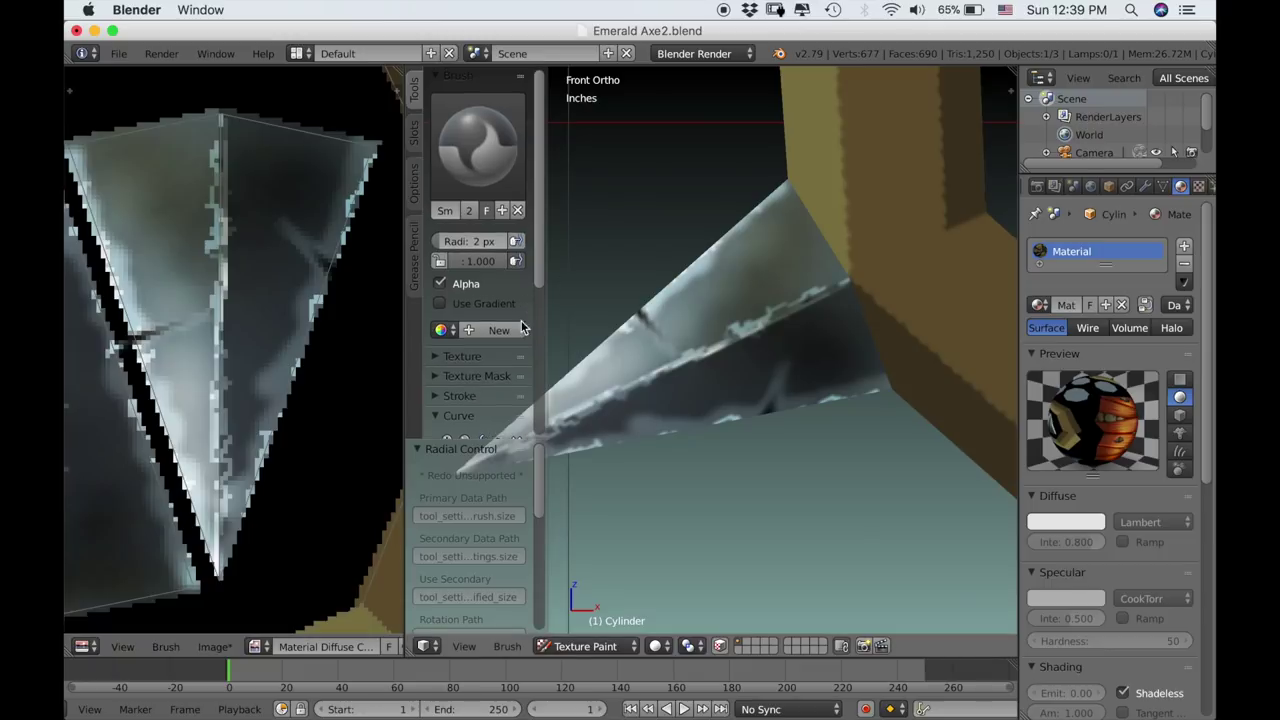
Smear two dark nicks into the bottom spike's bright left edge and one into its right edge near the tip.
scroll(300, 318, "down", 5)
scroll(288, 325, "up", 4)
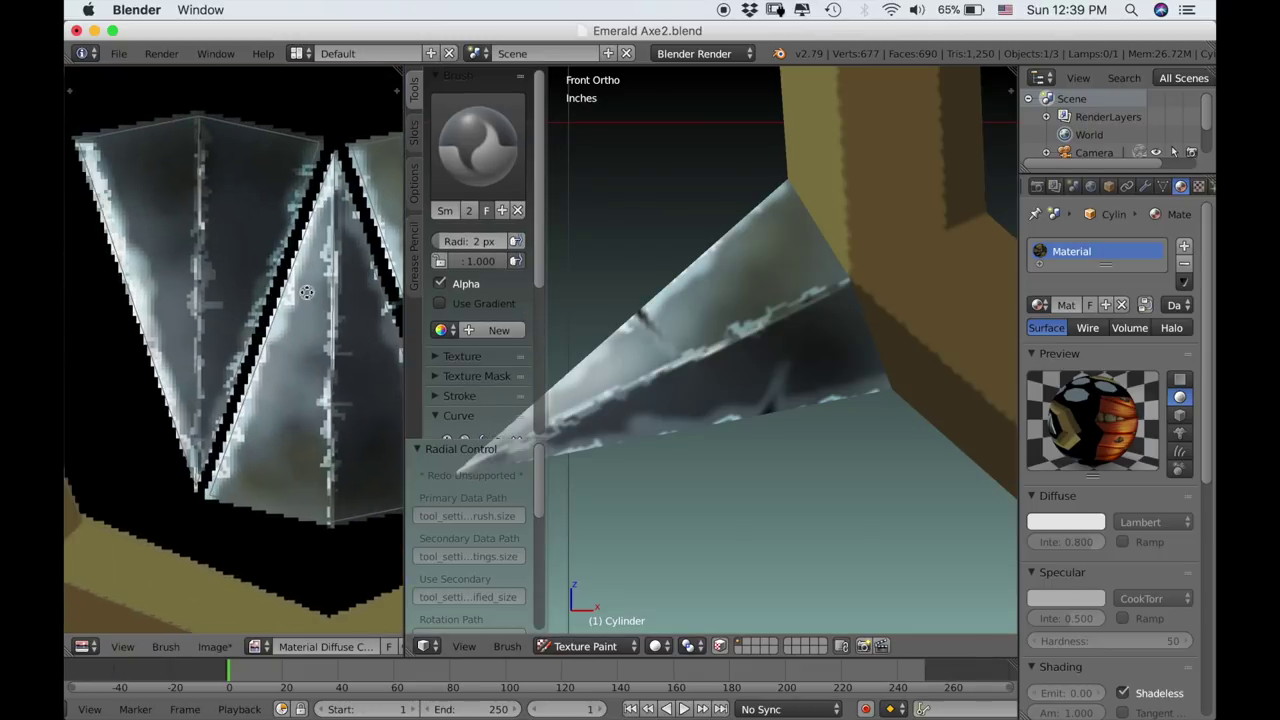
scroll(782, 420, "down", 4)
middle_click_drag(876, 442, 590, 318, "shift")
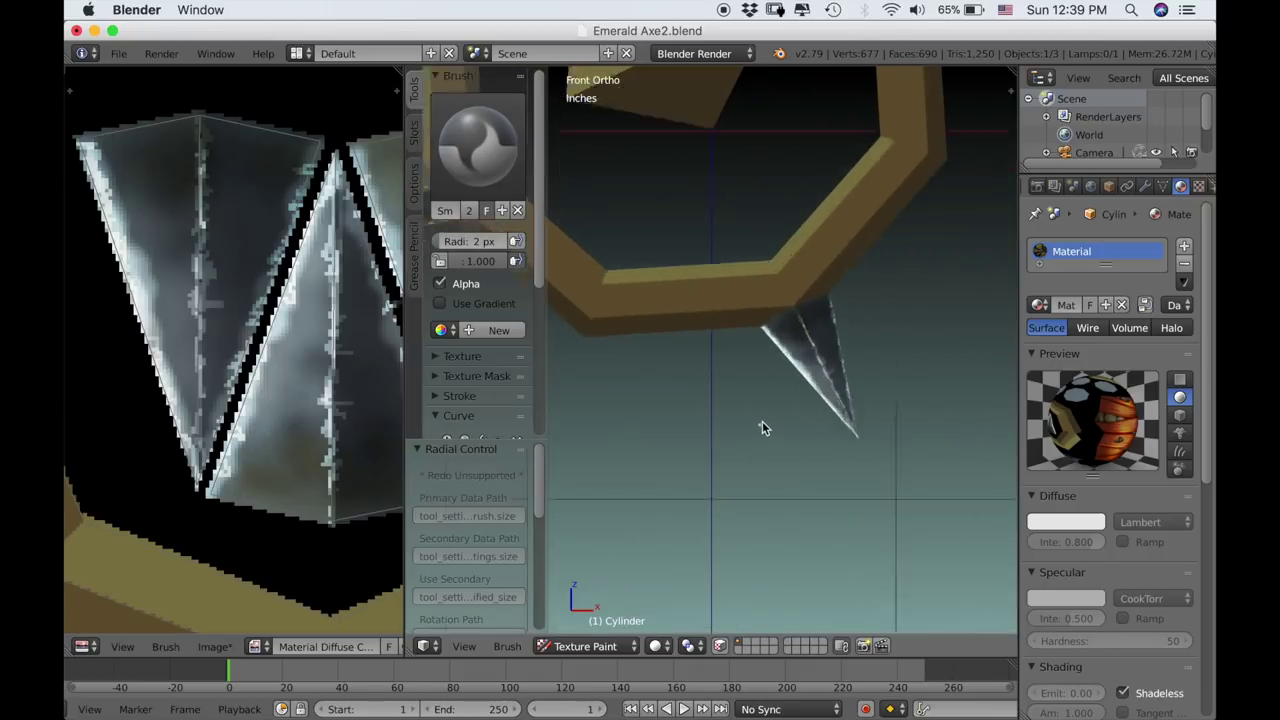
scroll(762, 421, "up", 7)
middle_click_drag(836, 400, 528, 342, "shift")
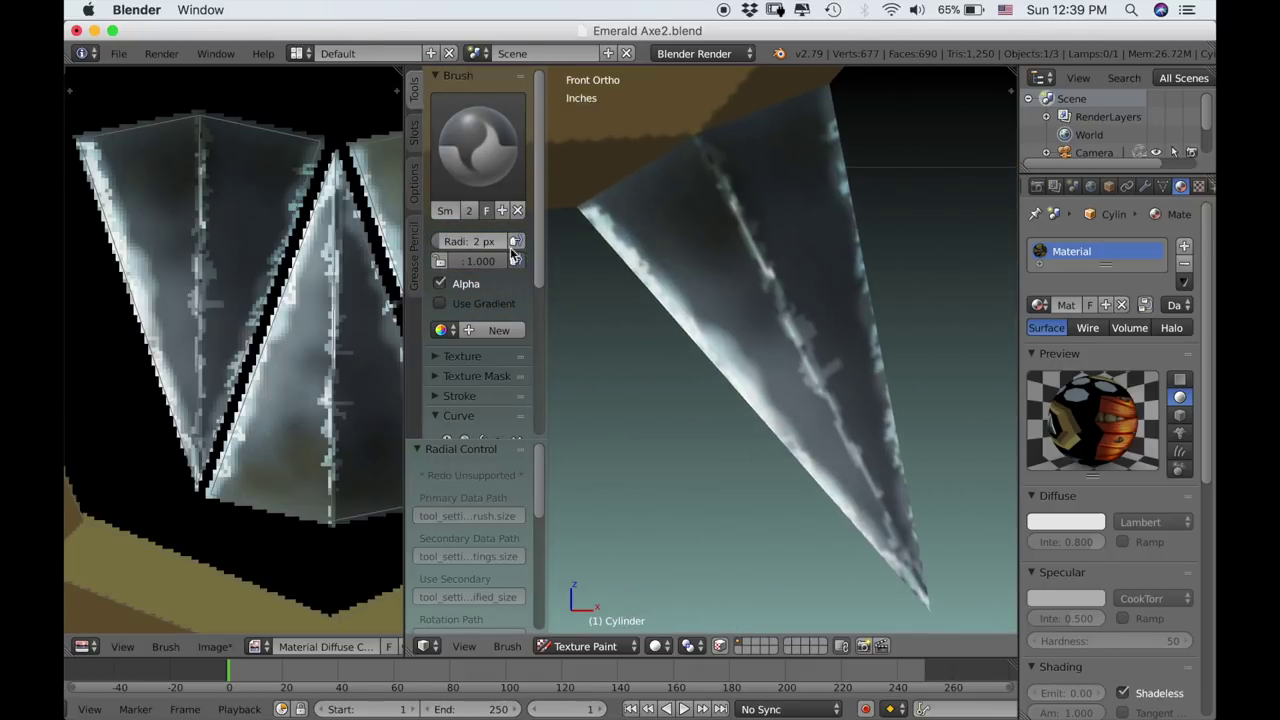
mouse_move(84, 249)
left_mouse_down()
mouse_move(166, 209)
mouse_move(161, 218)
left_mouse_up()
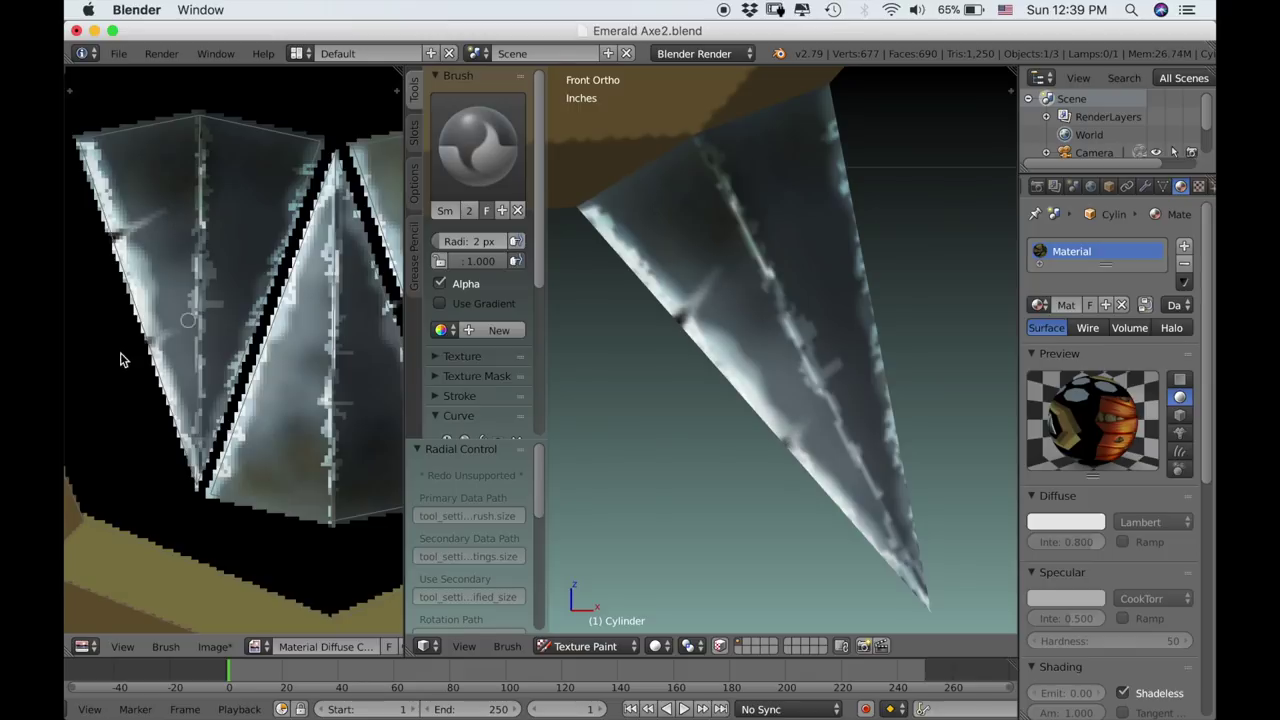
left_click_drag(120, 358, 173, 337)
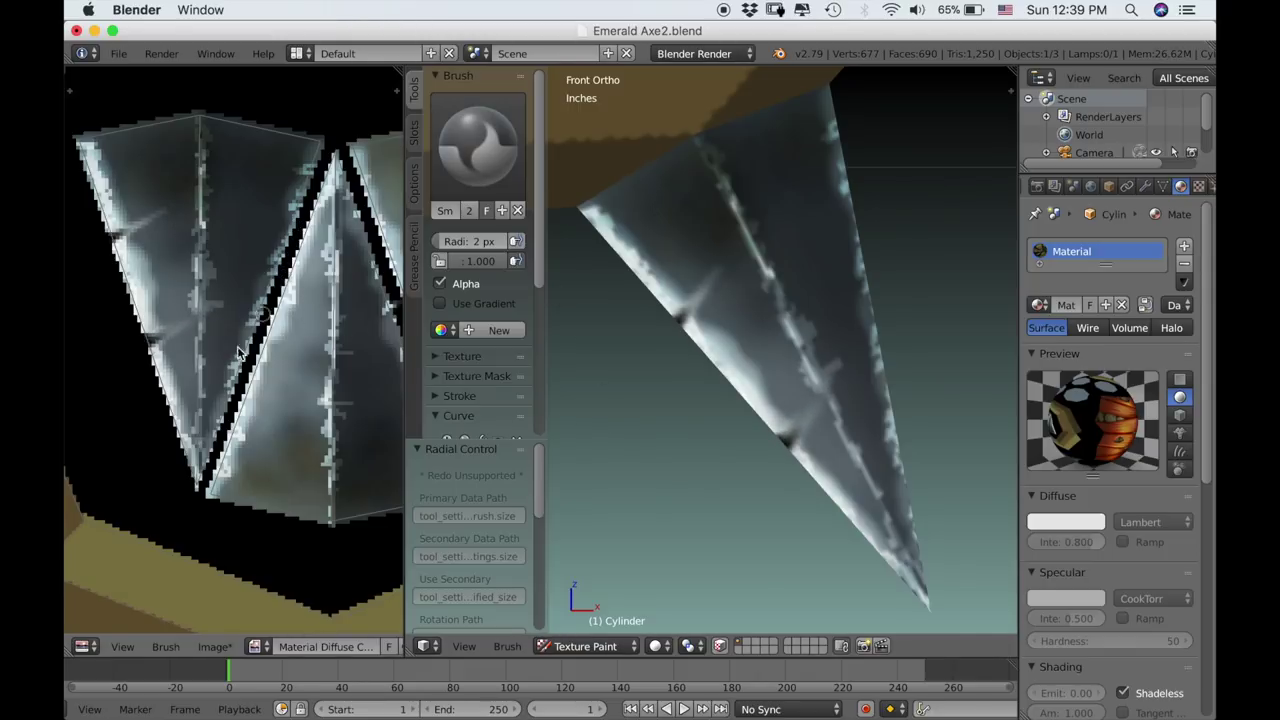
mouse_move(224, 431)
left_mouse_down()
mouse_move(186, 388)
mouse_move(201, 405)
left_mouse_up()
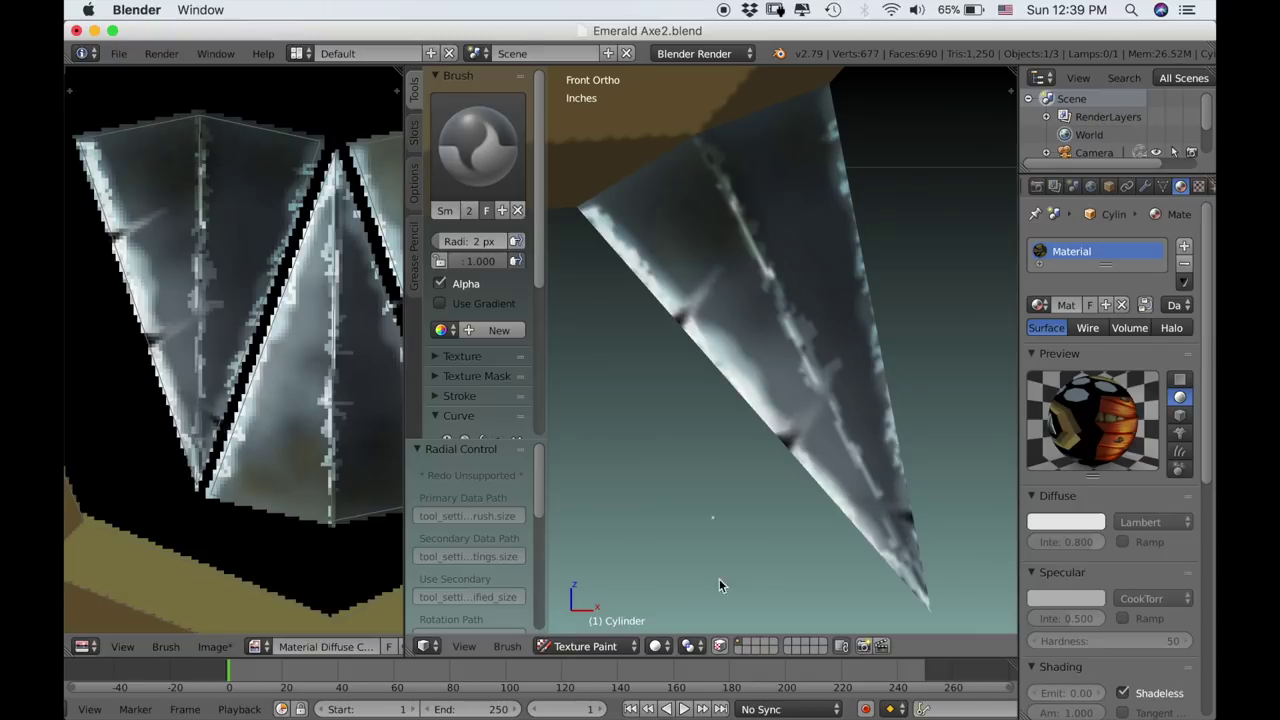
Smear a nick into the right spike's lower outer edge and another across its upper edge near the tip.
scroll(230, 360, "down", 6)
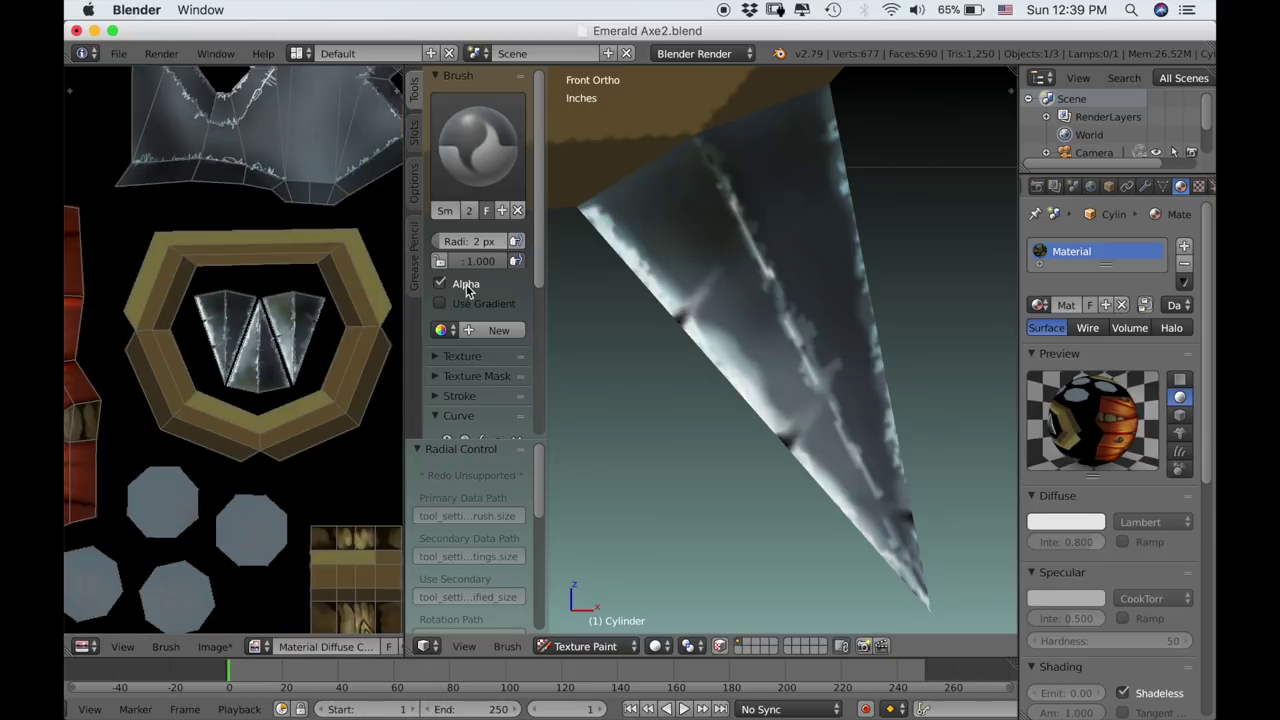
scroll(836, 270, "down", 4)
middle_click_drag(833, 264, 649, 132, "shift")
scroll(726, 212, "down", 3)
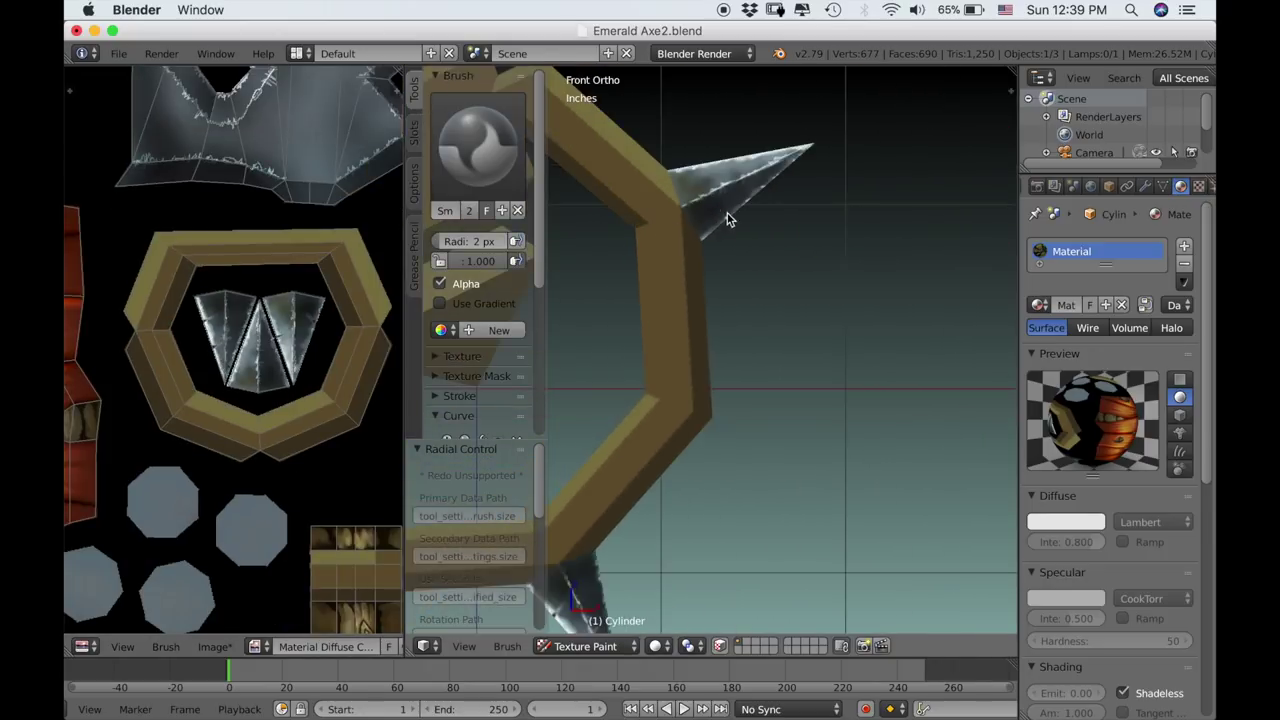
middle_click_drag(726, 212, 697, 372, "shift")
scroll(697, 378, "up", 5)
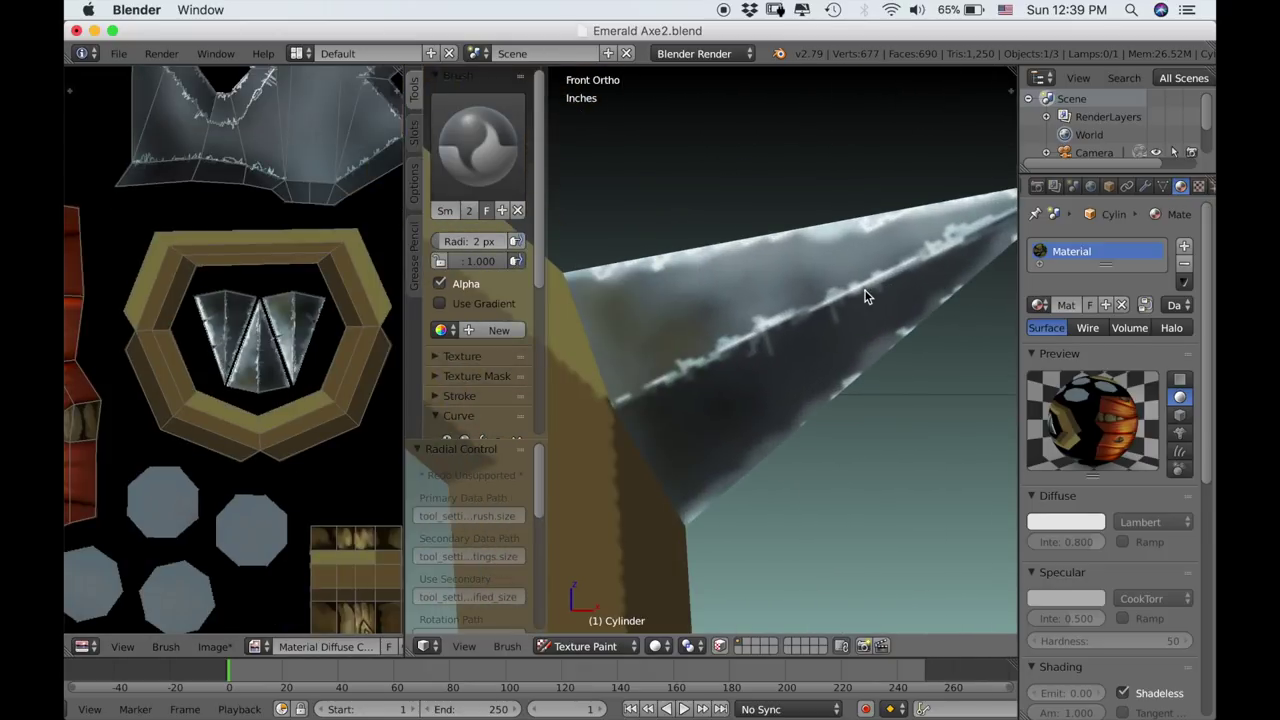
scroll(145, 338, "up", 6)
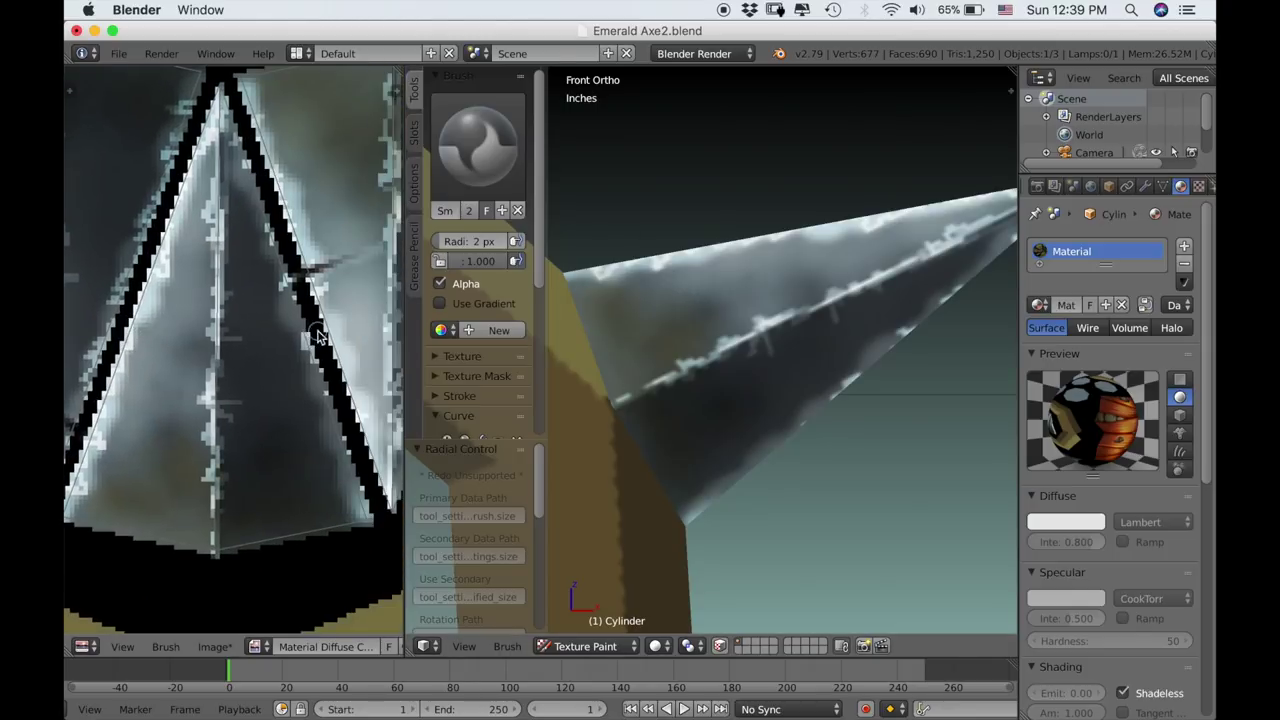
left_click_drag(318, 332, 243, 369)
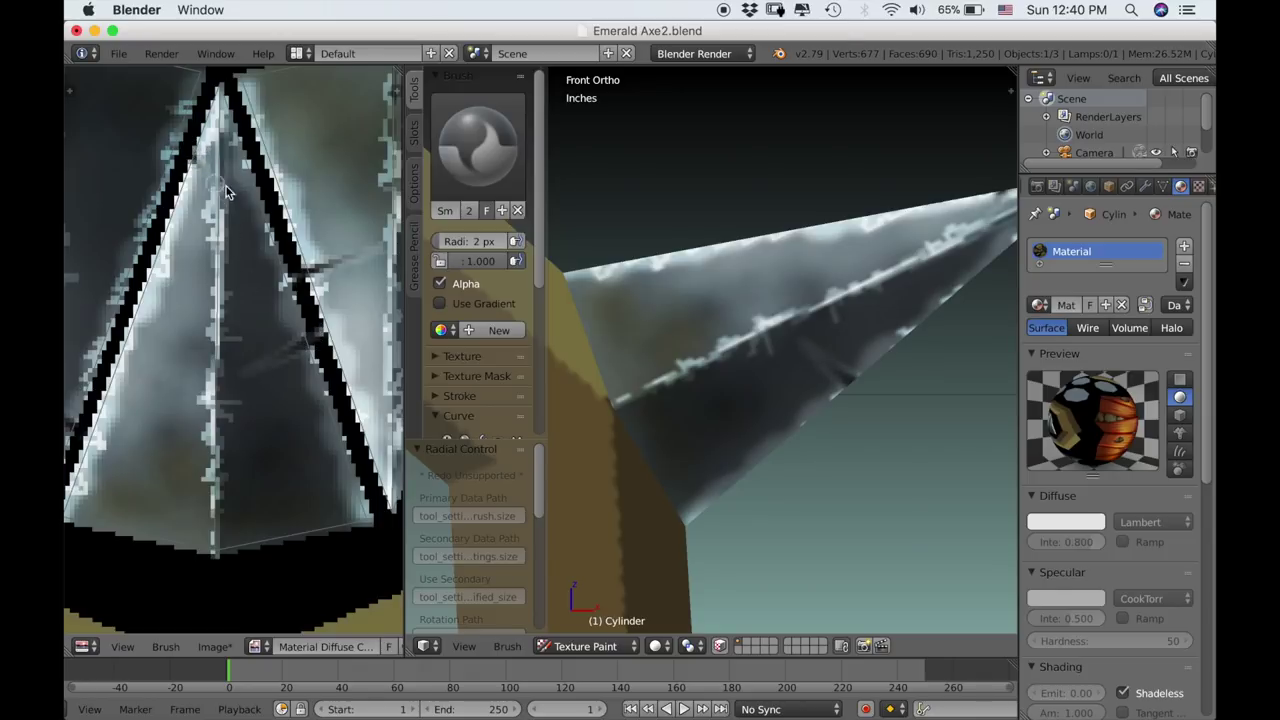
left_click_drag(234, 198, 243, 214)
left_click_drag(186, 154, 244, 208)
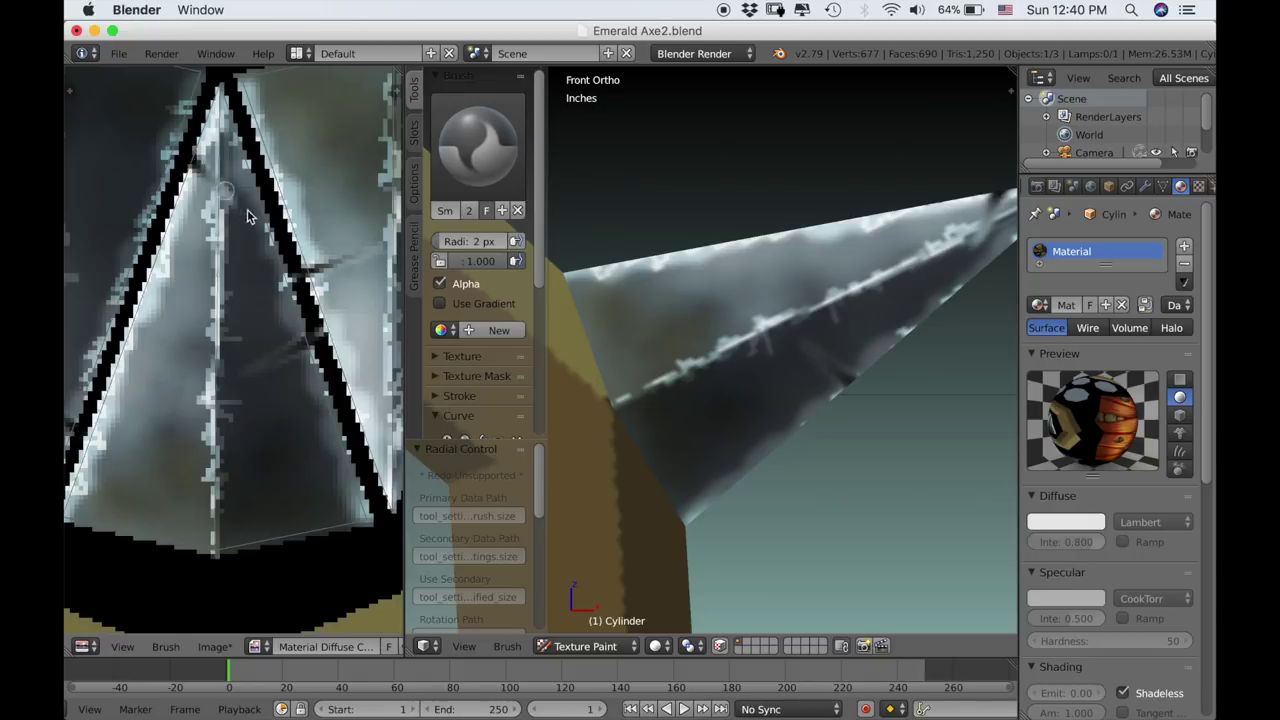
Review the finished spikes on the whole axe and bring the axe head's blade into close view.
scroll(746, 285, "down", 8)
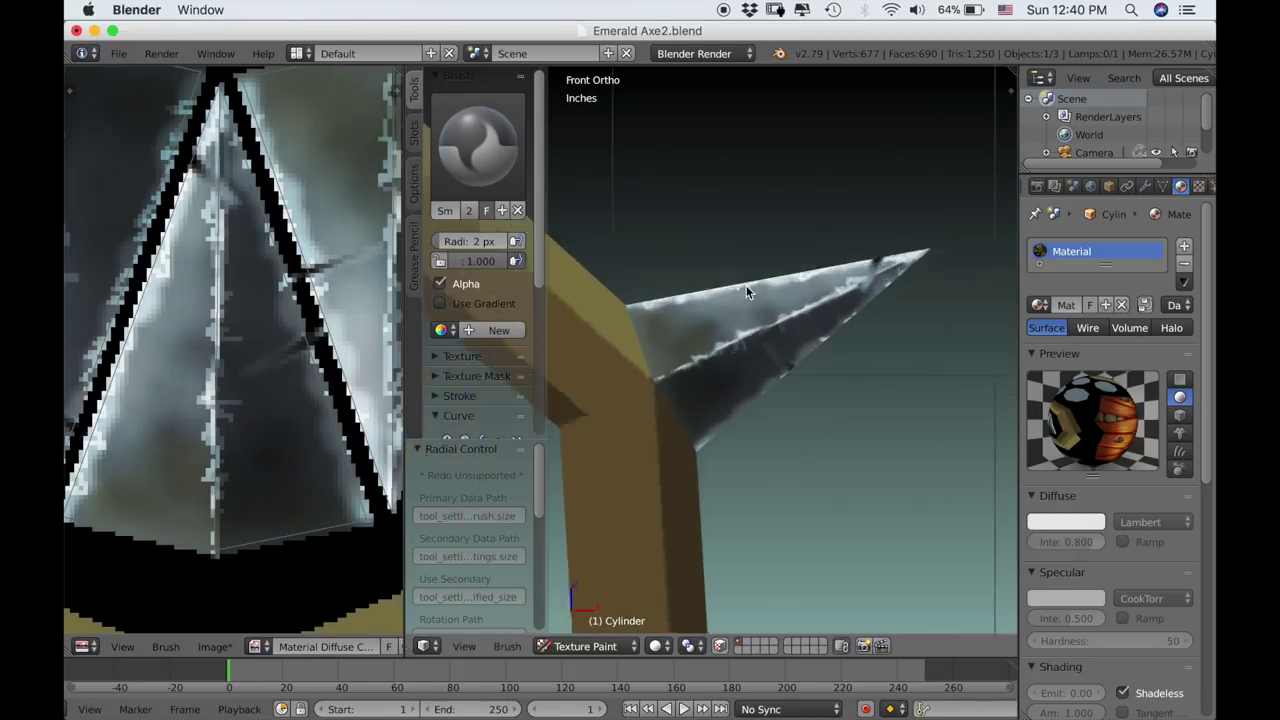
scroll(746, 326, "down", 3)
middle_click_drag(746, 326, 871, 523, "shift")
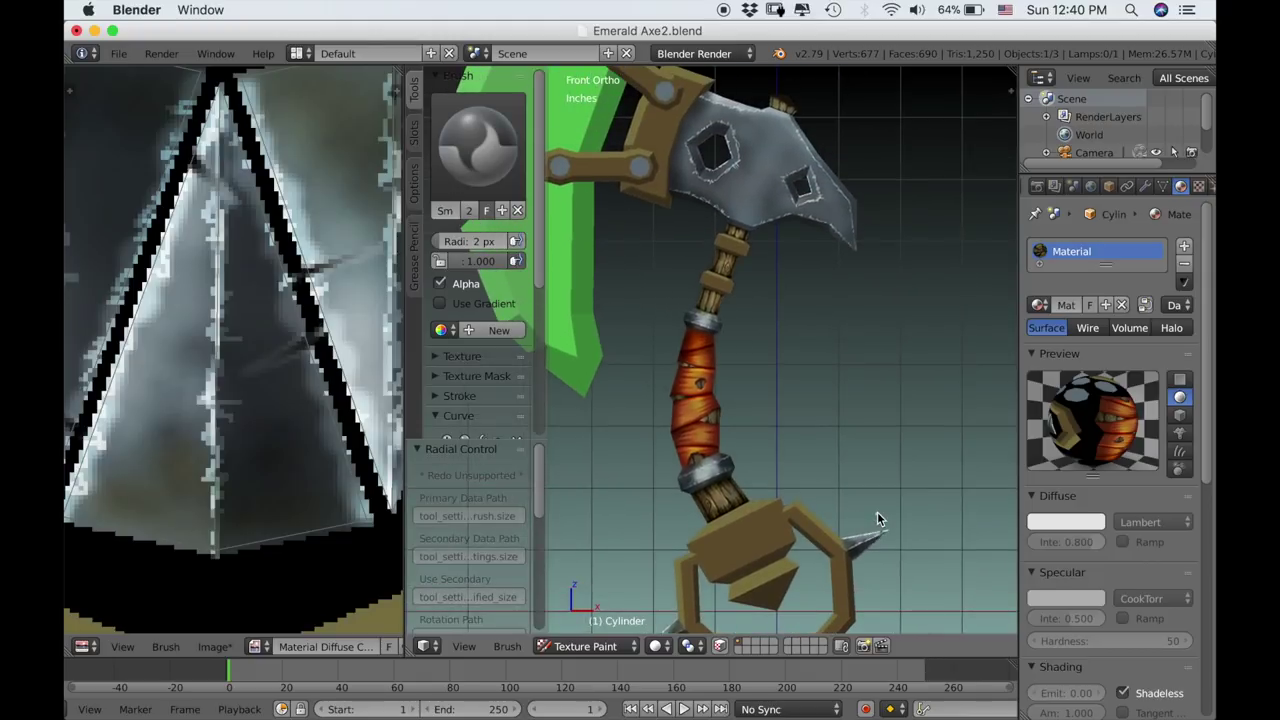
scroll(877, 520, "up", 5)
scroll(875, 478, "up", 3)
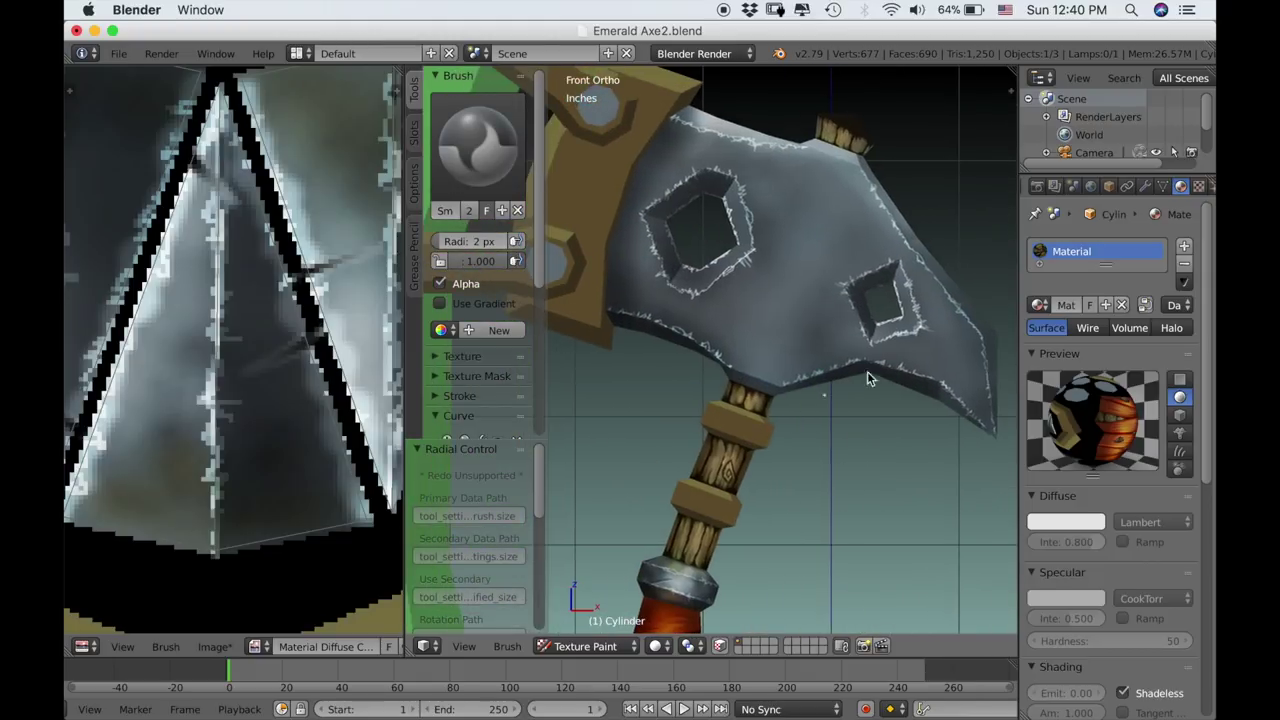